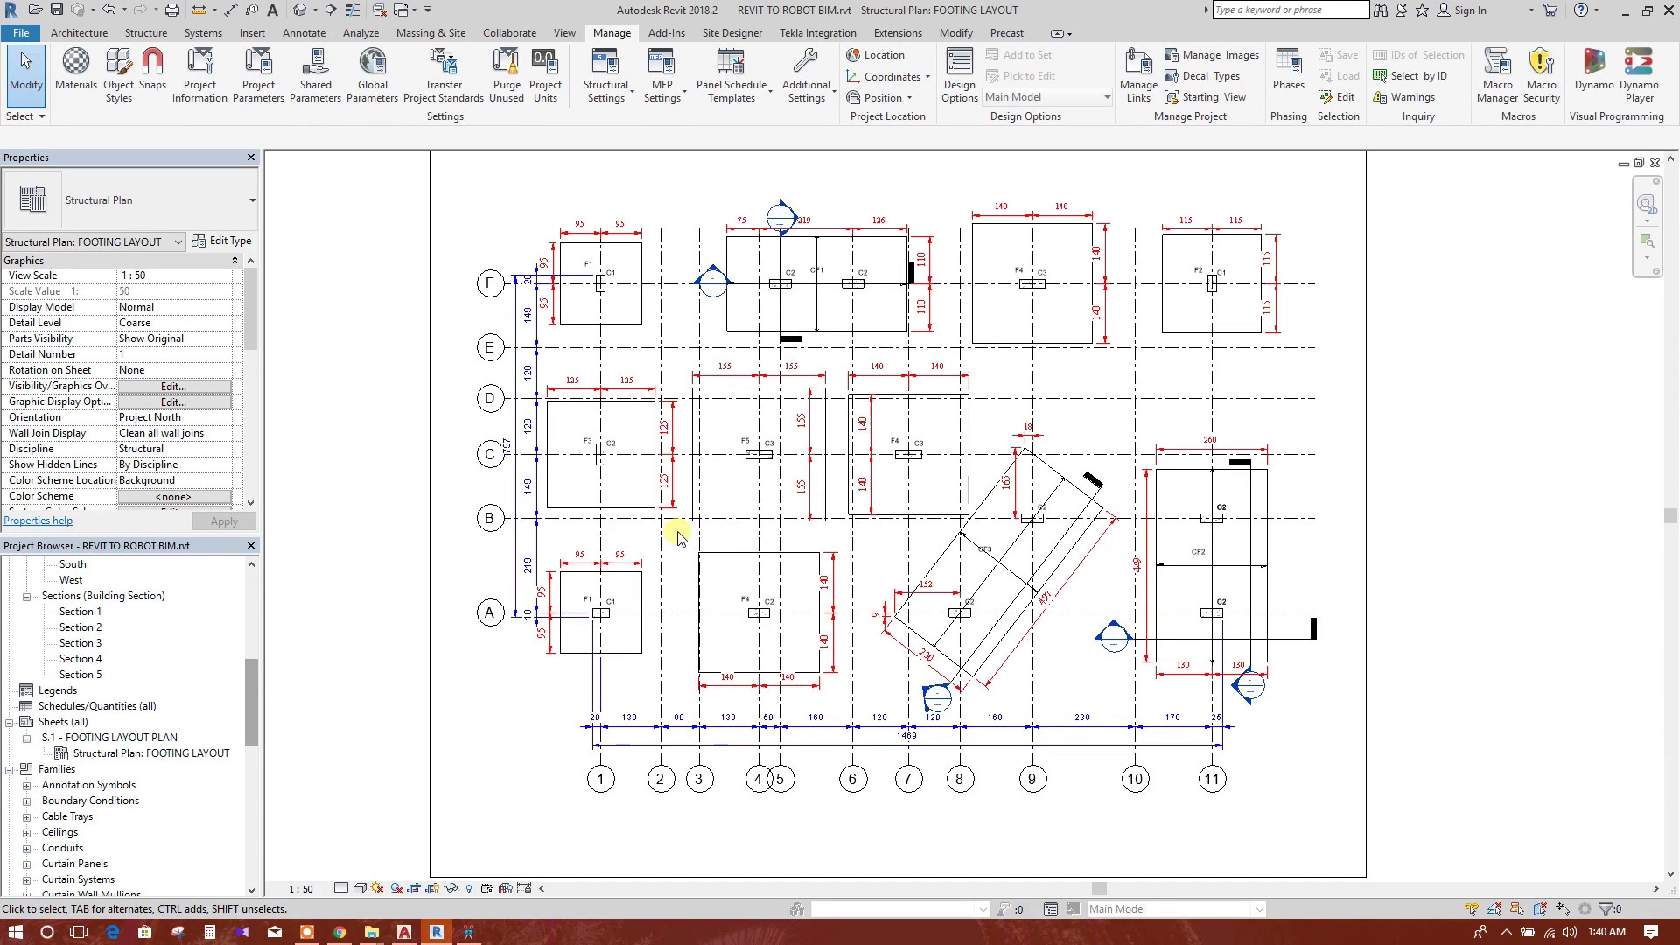
pyautogui.keyDown('ctrl'); pyautogui.scroll(1, 1348, 568); pyautogui.keyUp('ctrl')
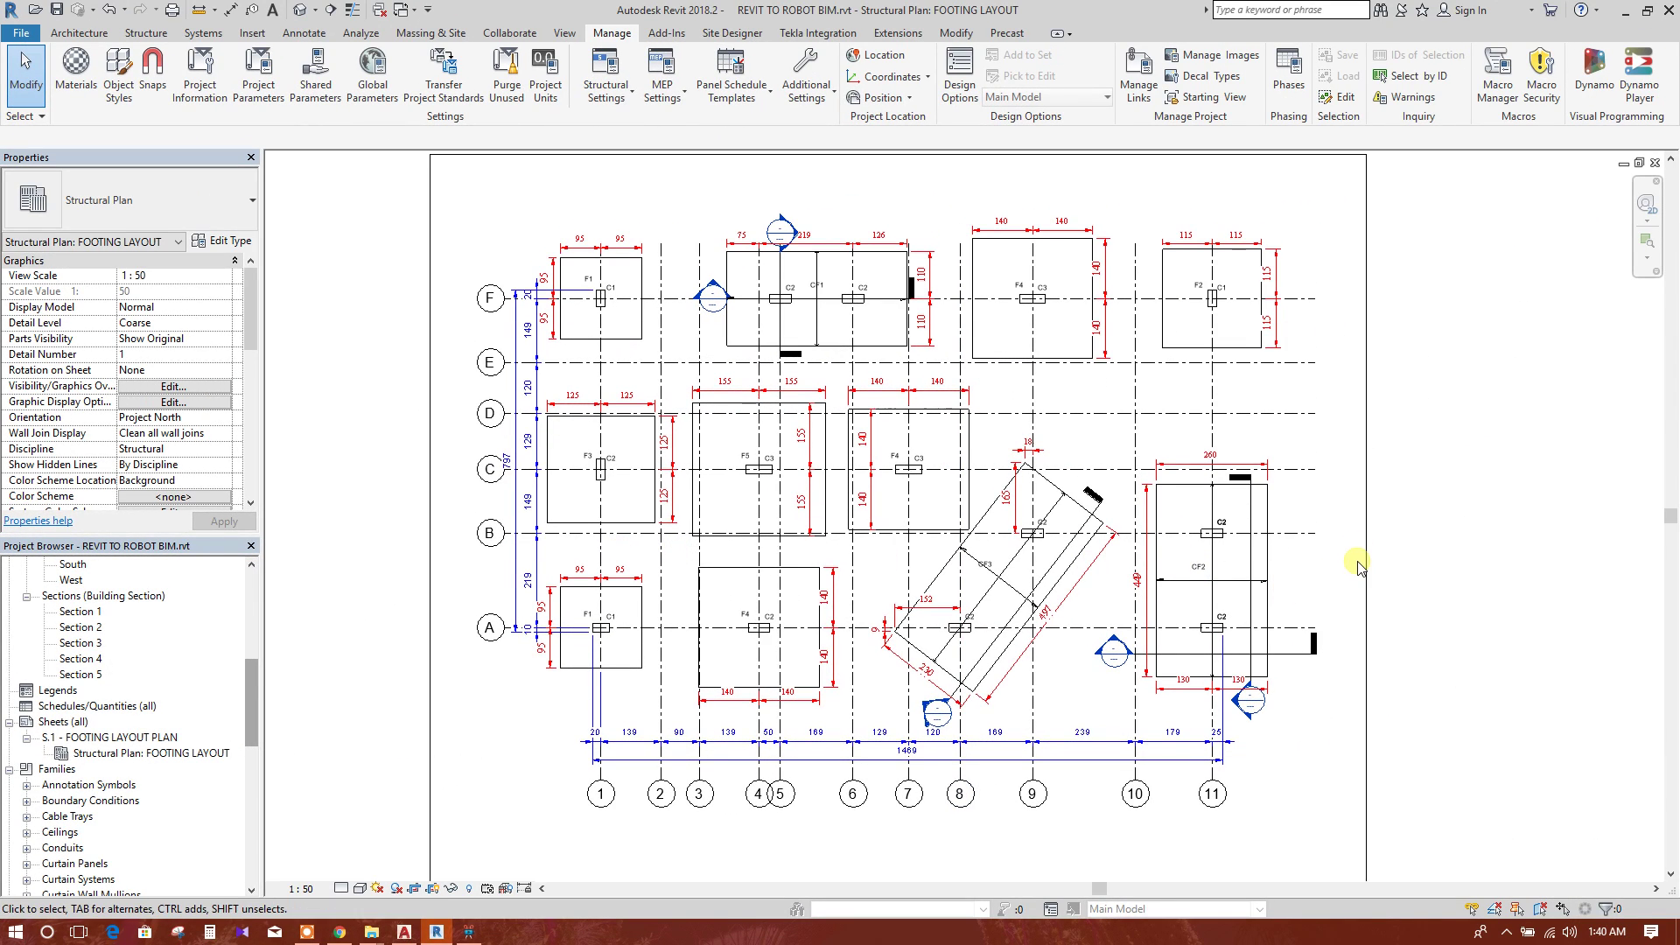
pyautogui.scroll(-2, 1356, 567)
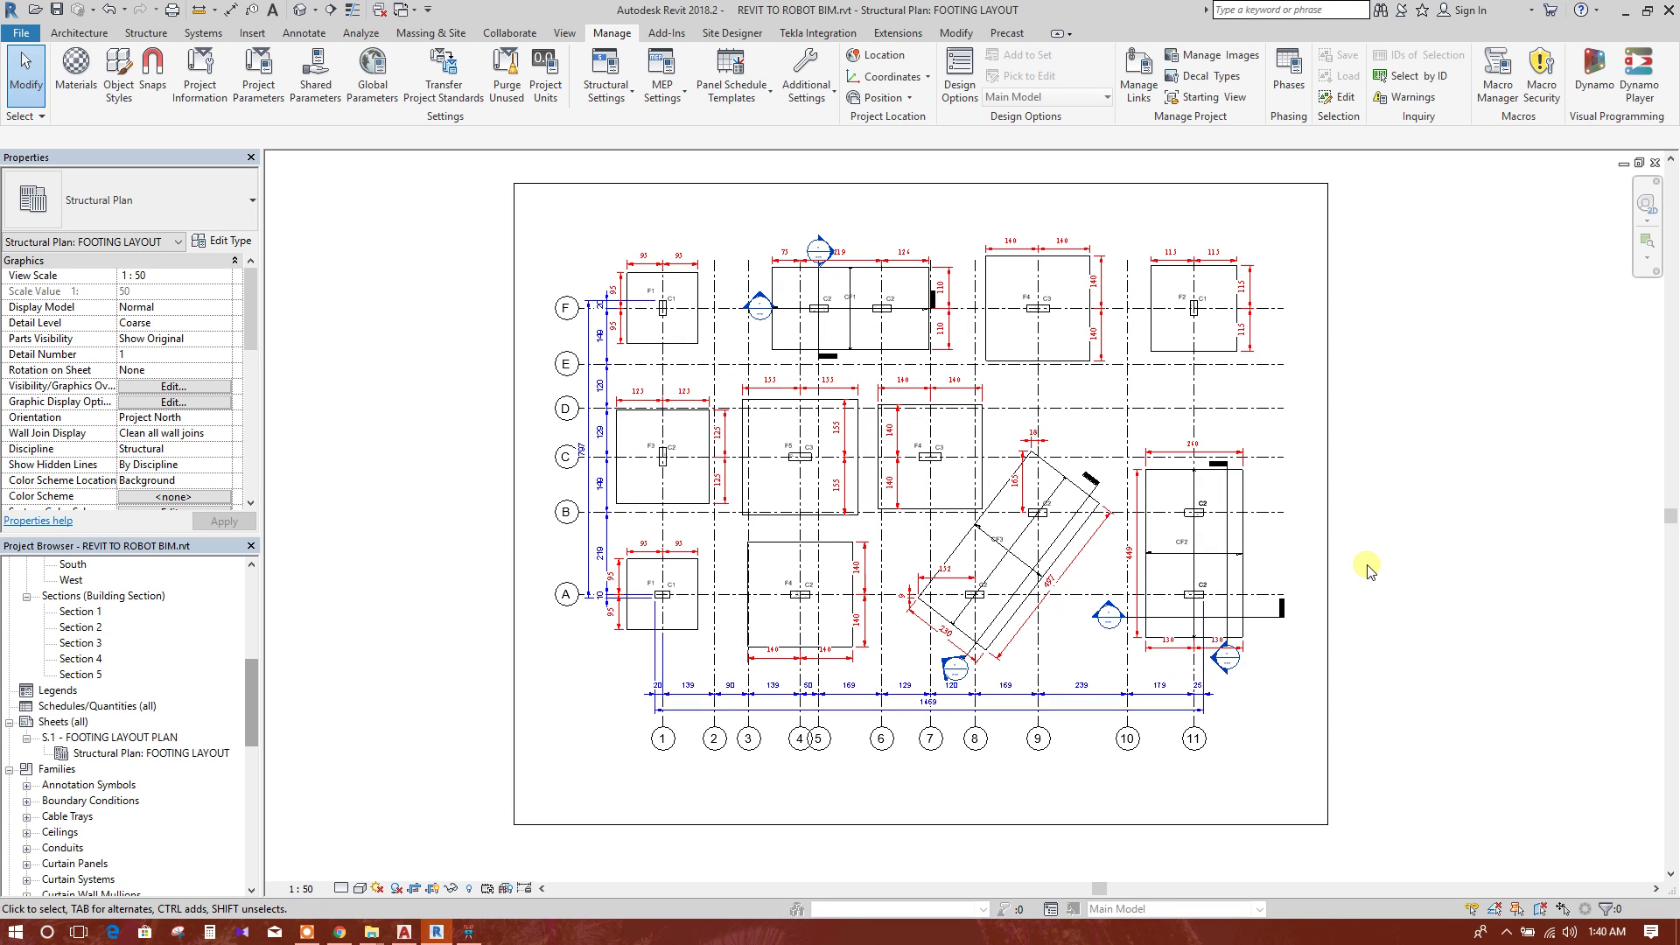
pyautogui.moveTo(1331, 511); pyautogui.dragTo(1297, 531, button='middle')
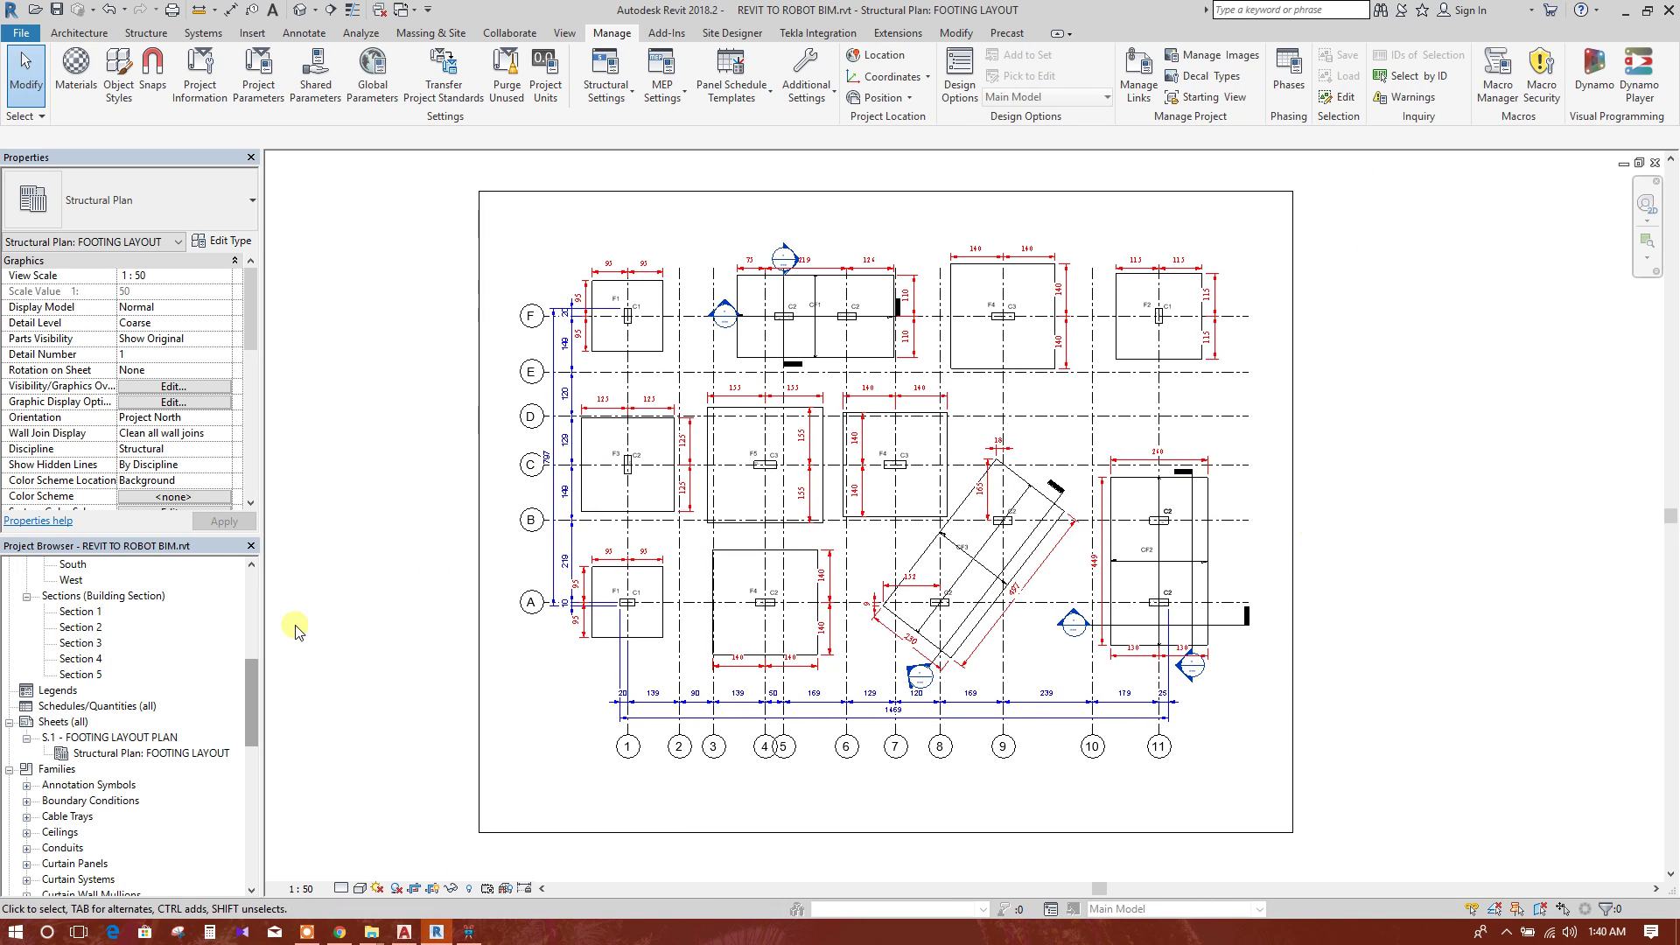
# - Start a new building-component schedule for the Structural Foundations category, keeping the New Construction phase
pyautogui.moveTo(253, 665); pyautogui.dragTo(253, 678)
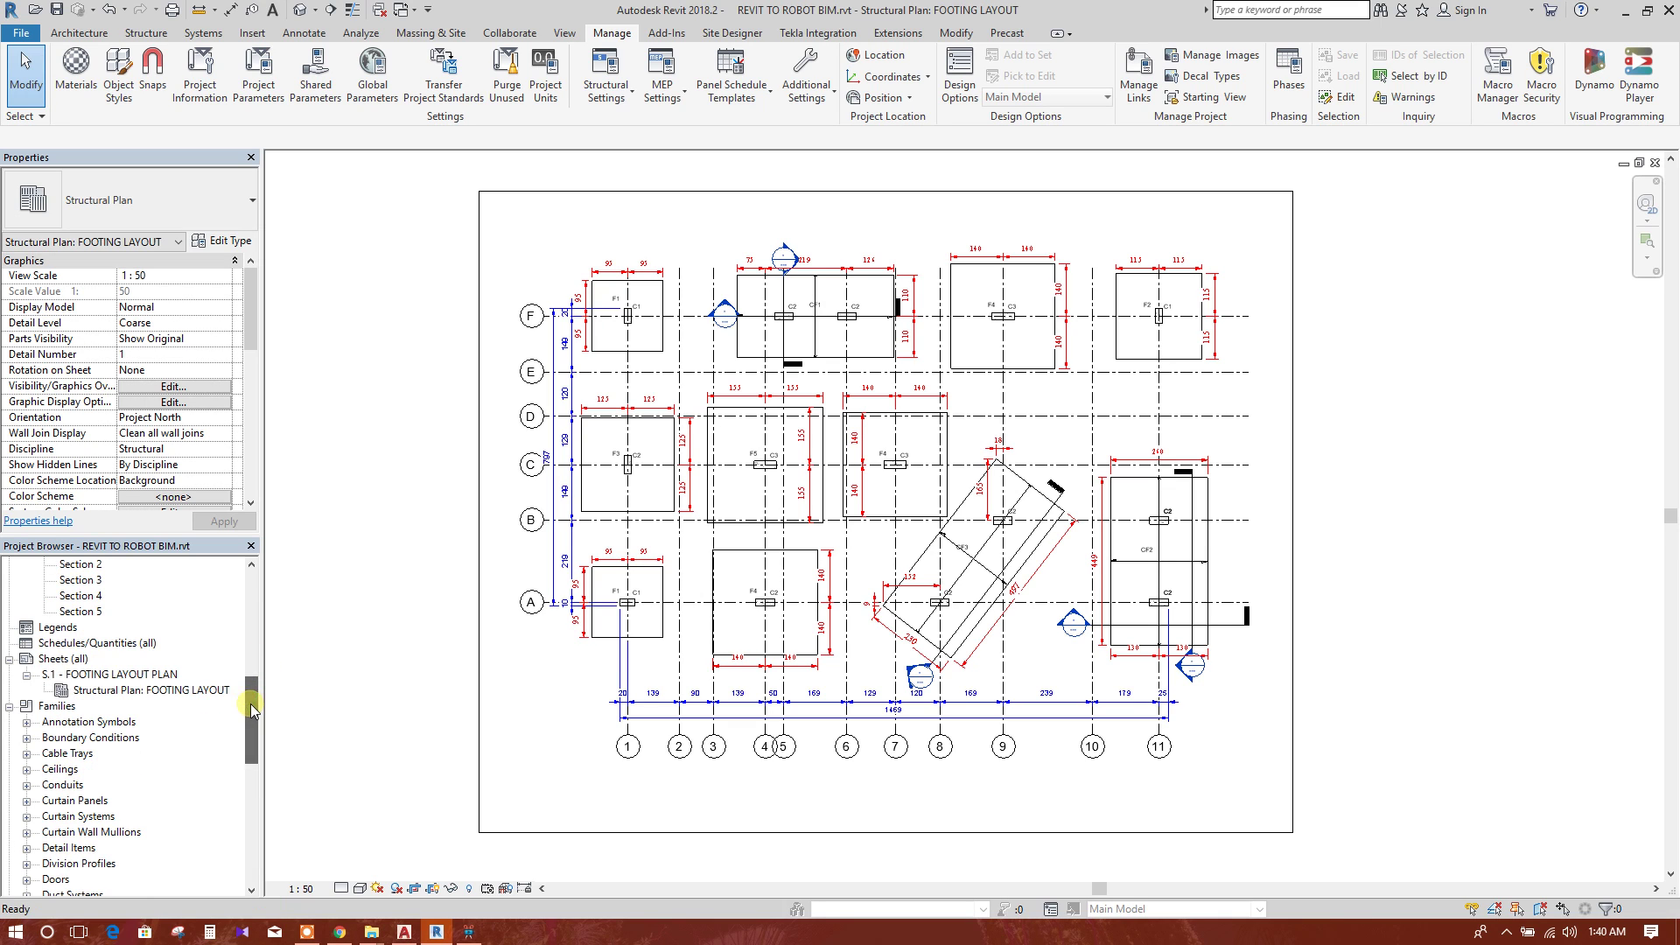
pyautogui.click(48, 645)
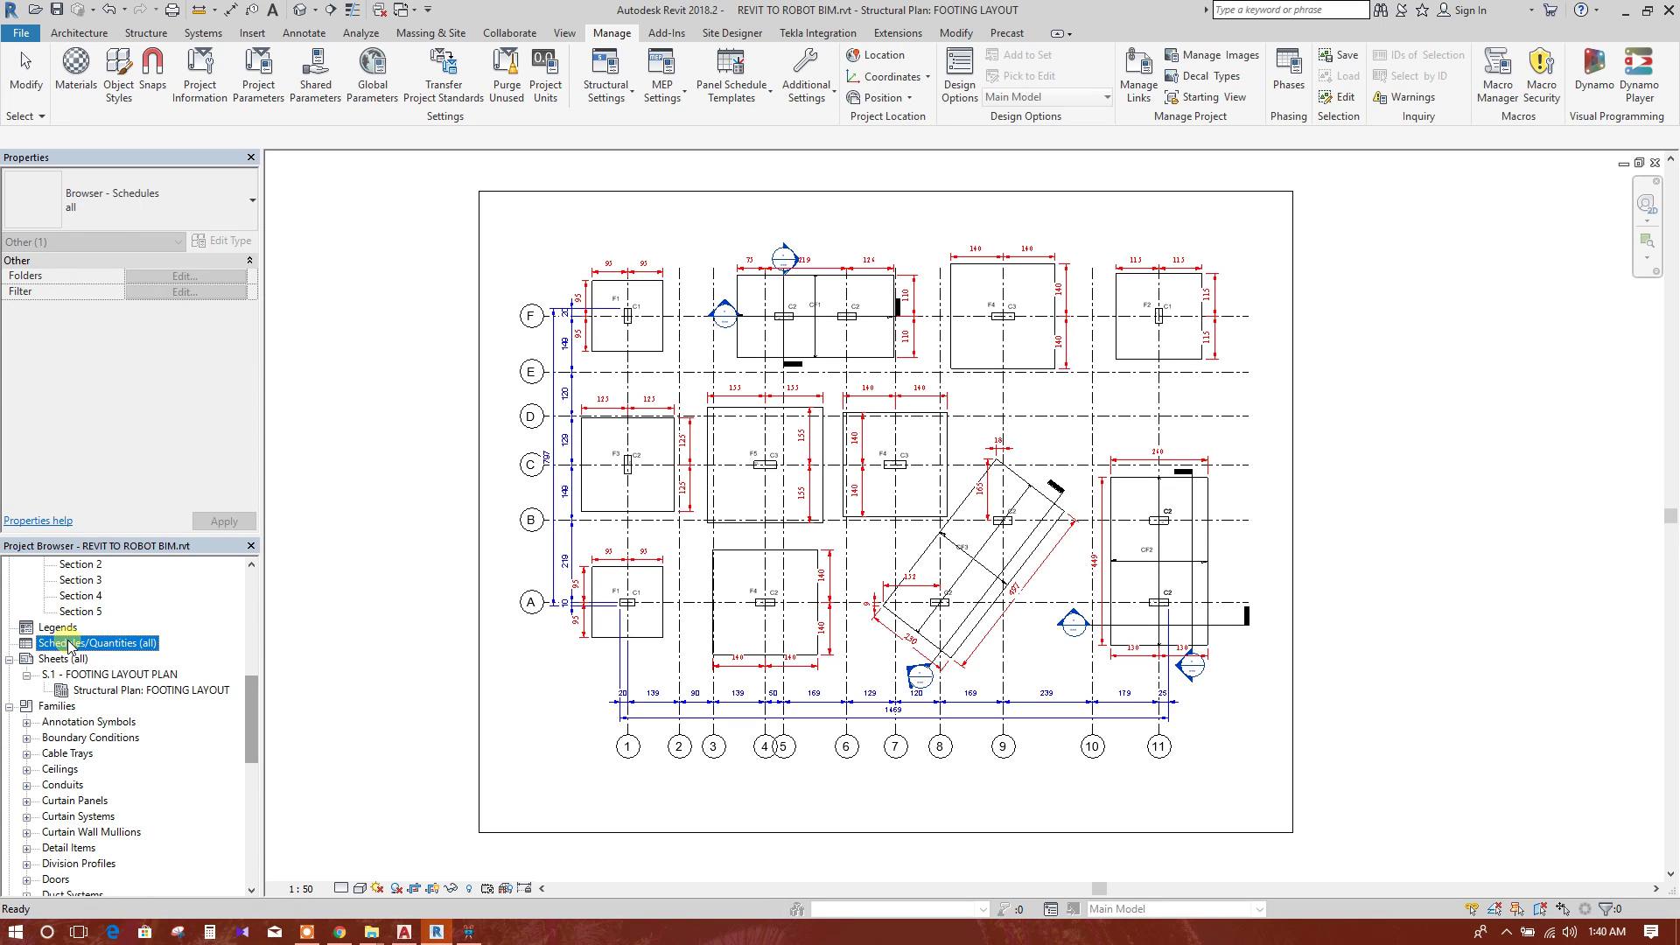
pyautogui.rightClick(68, 645)
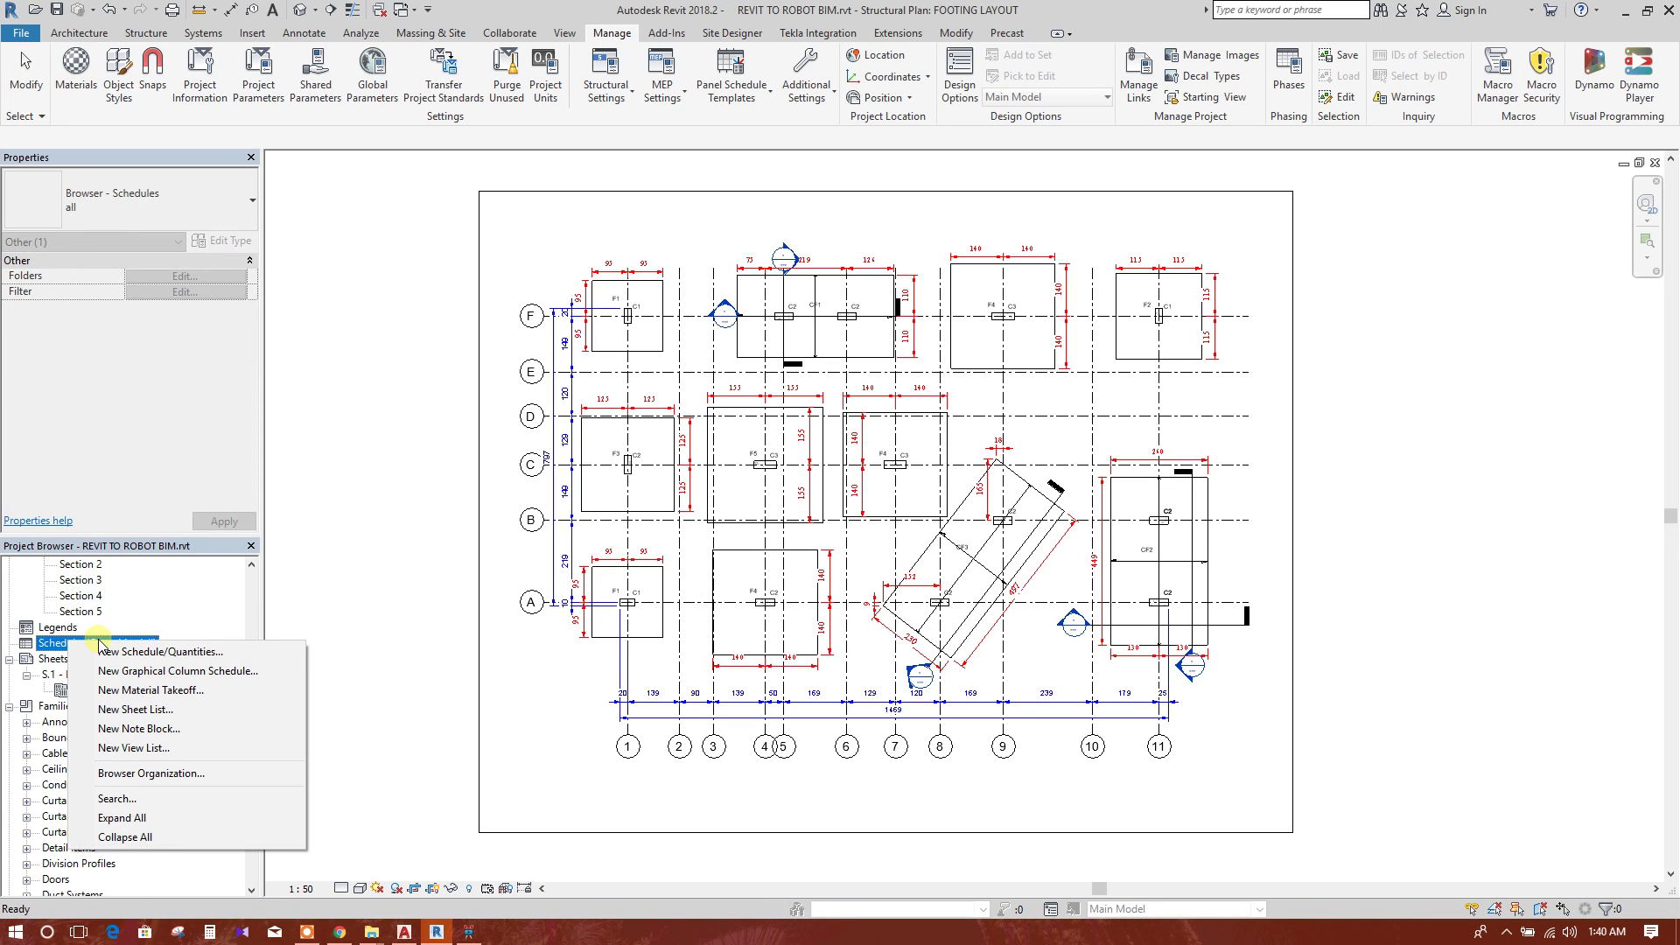
pyautogui.click(179, 653)
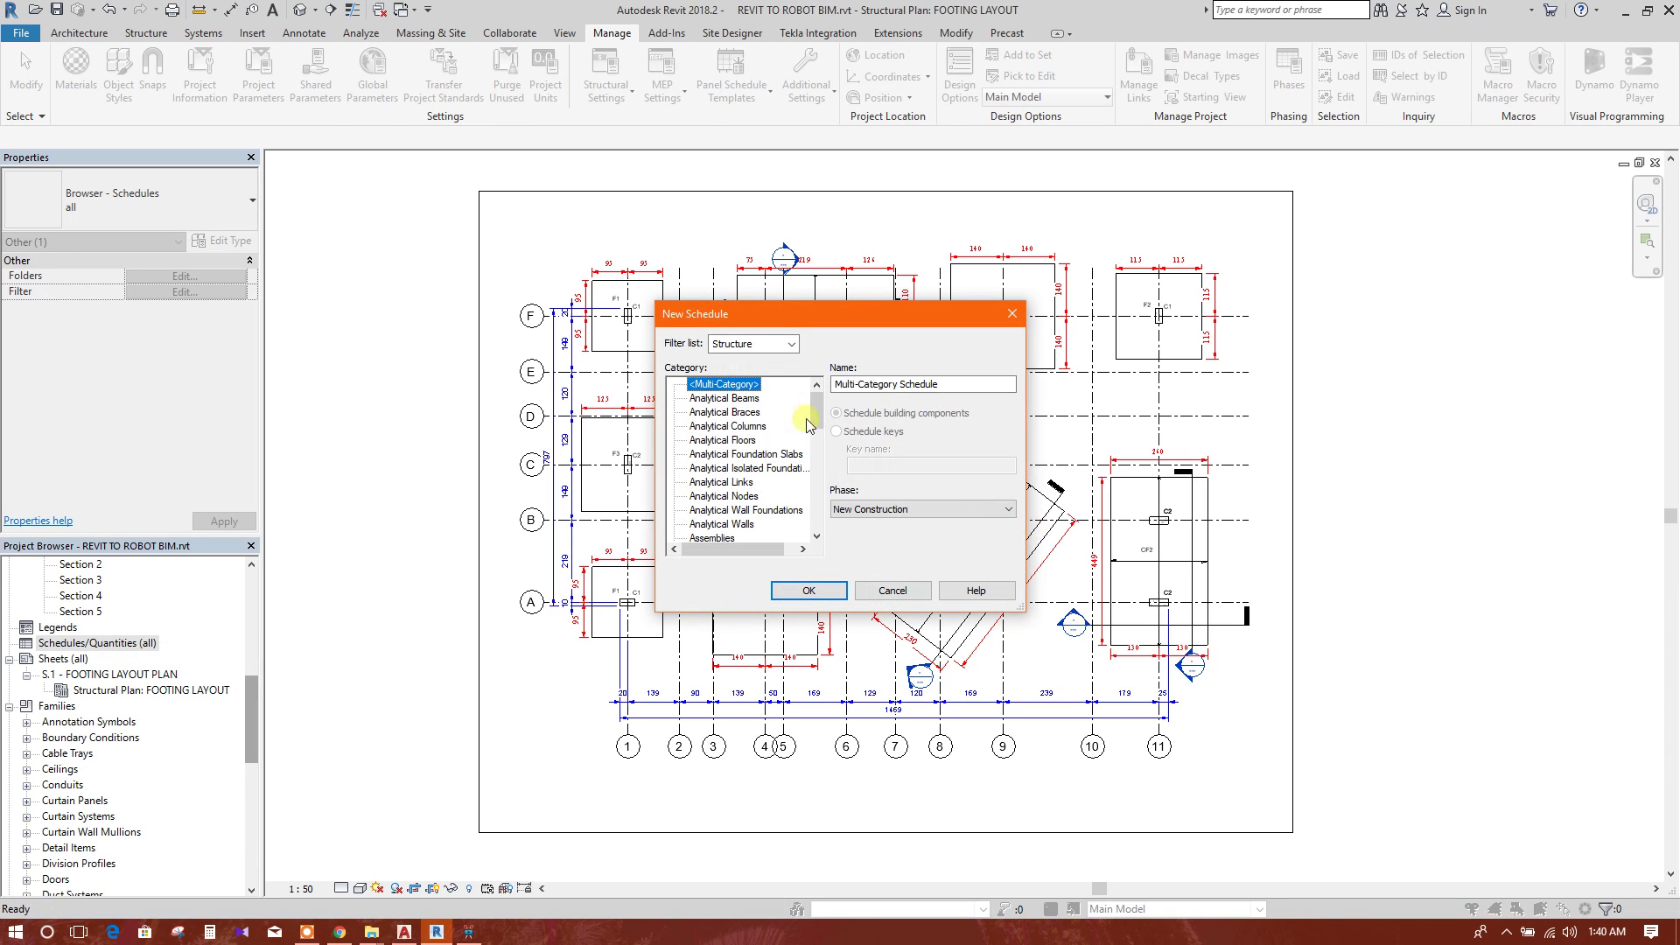
pyautogui.scroll(-10, 806, 424)
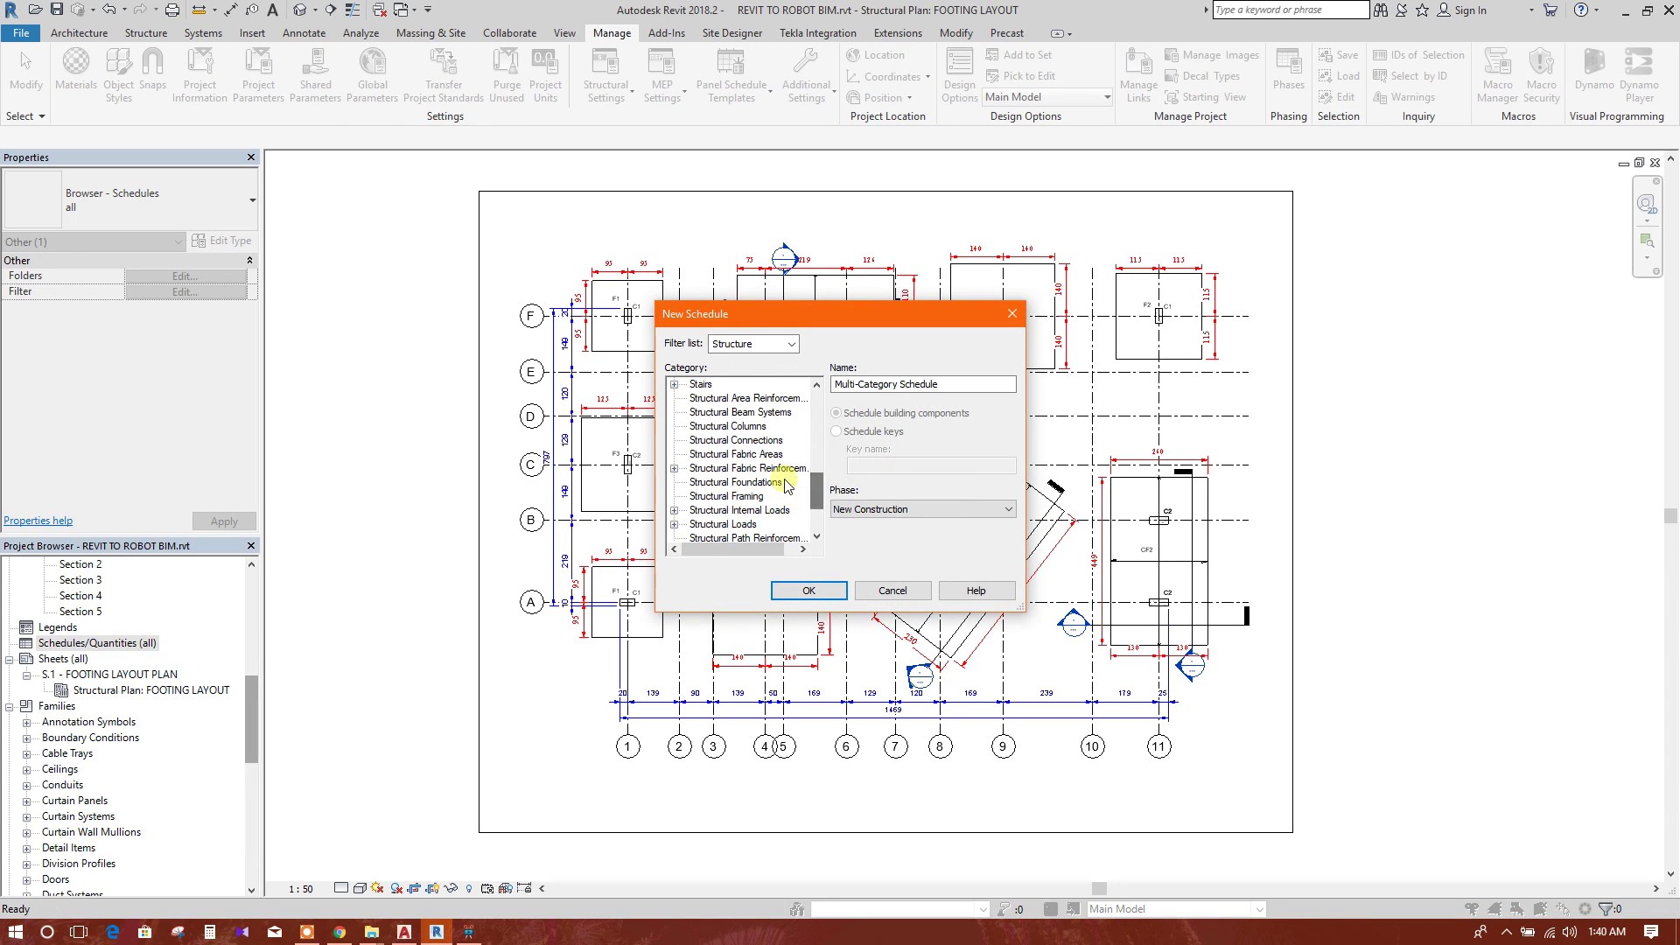
pyautogui.click(702, 483)
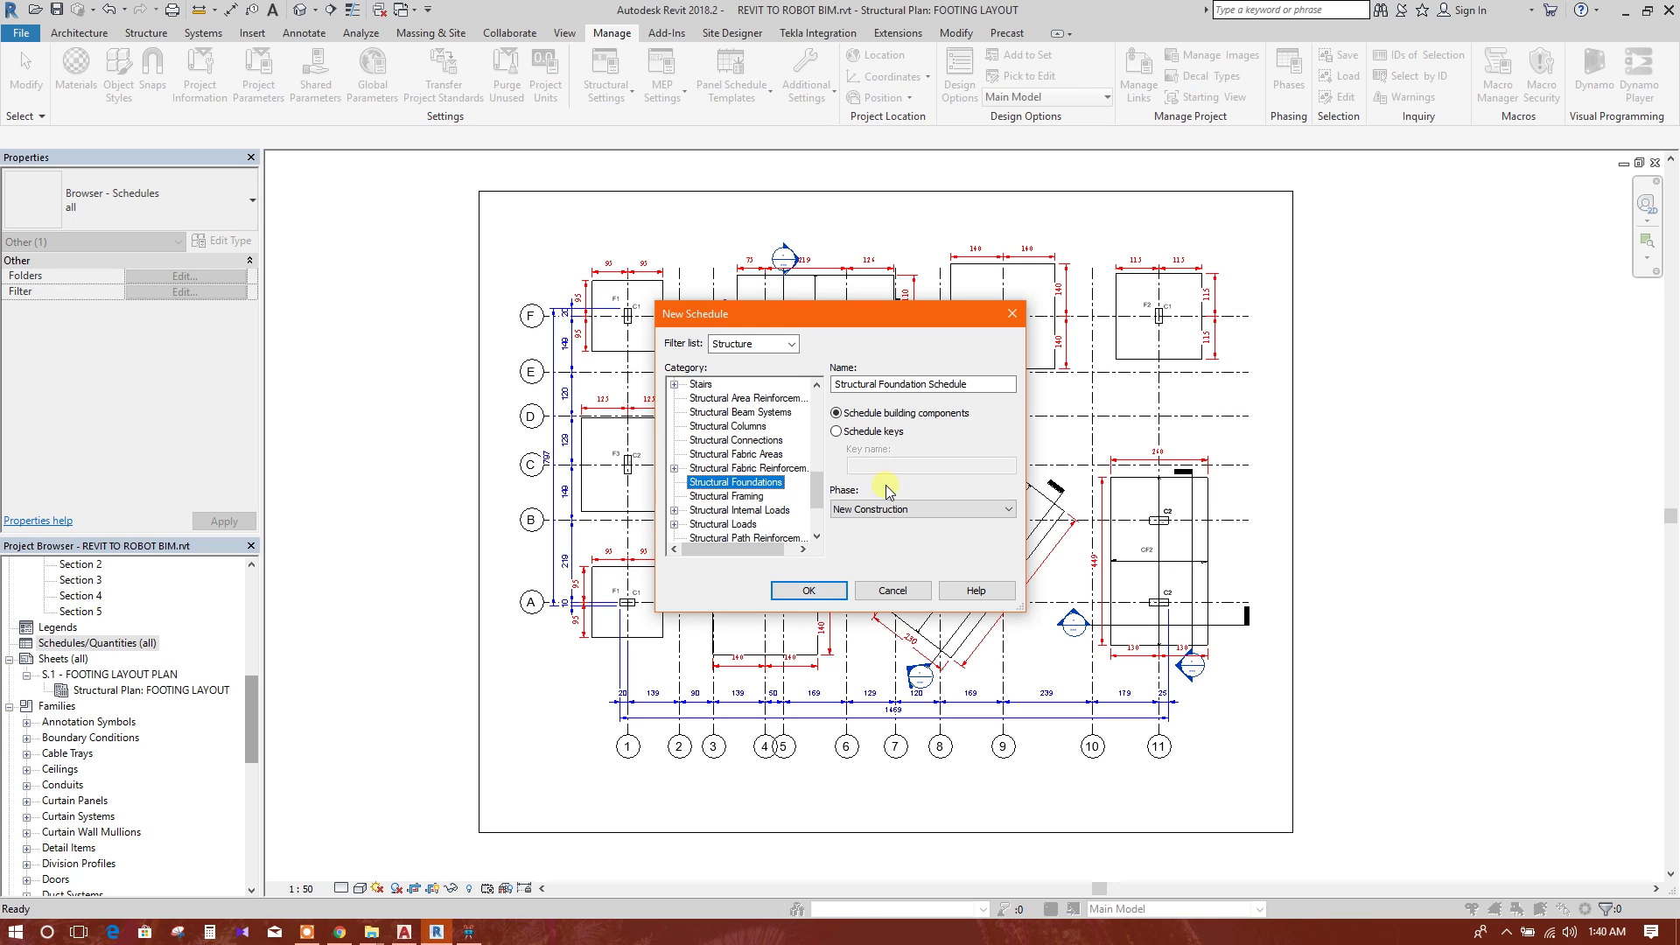
pyautogui.click(808, 590)
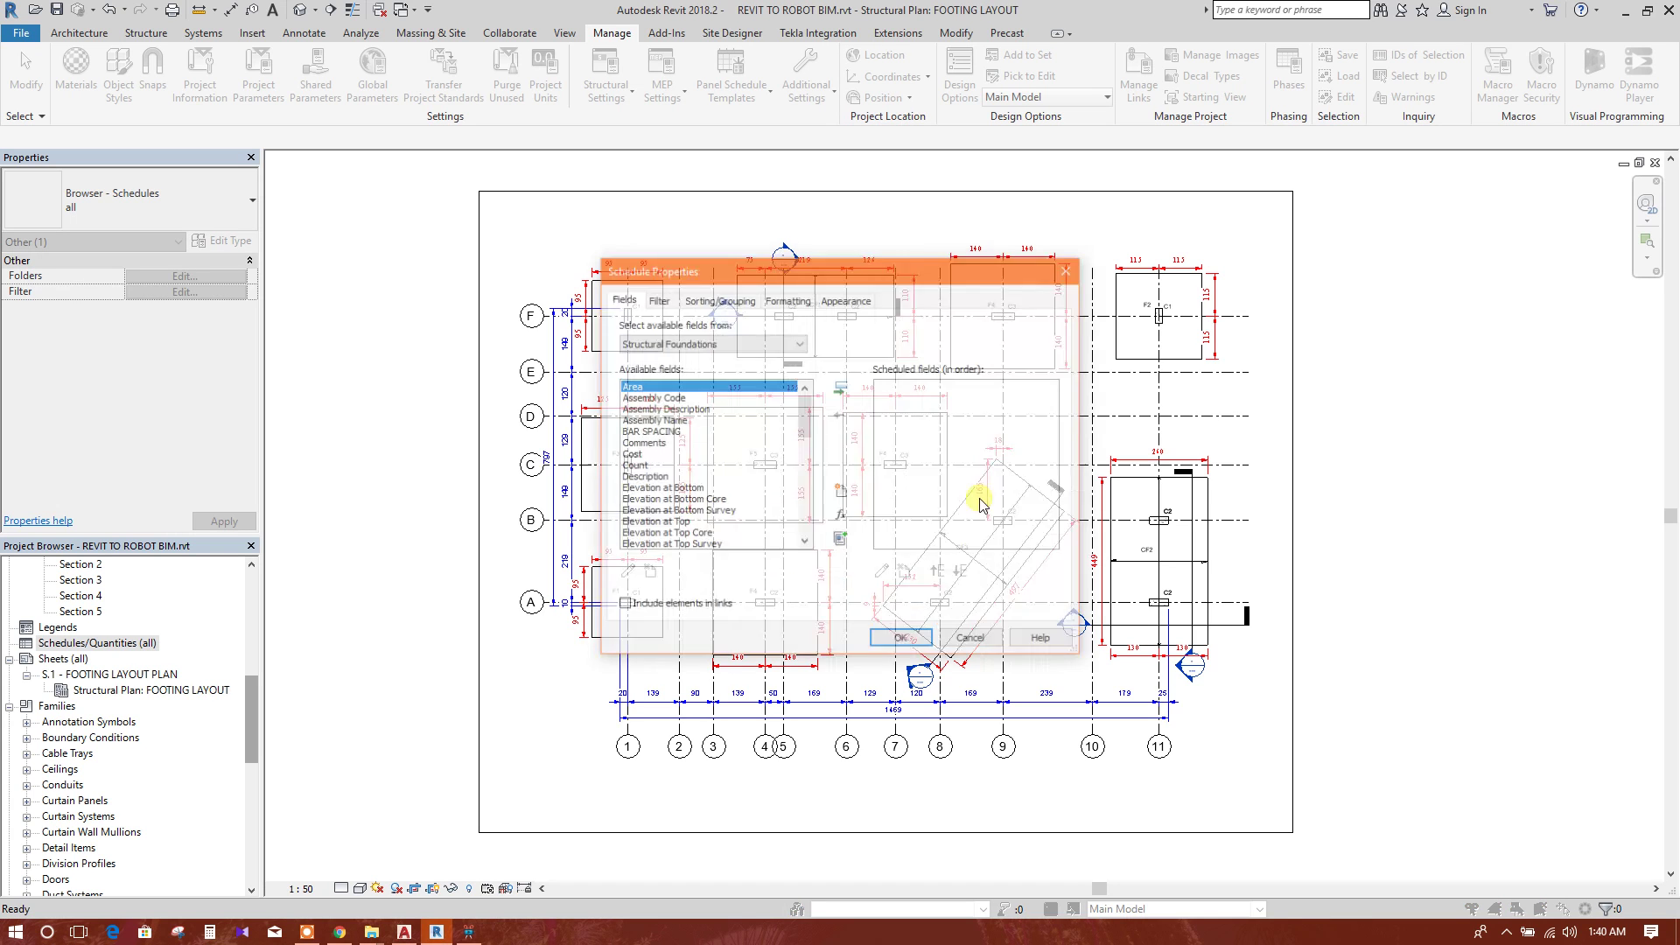
# - Add the Mark and Length fields, in that order, to the structural foundation schedule
pyautogui.scroll(-7, 731, 413)
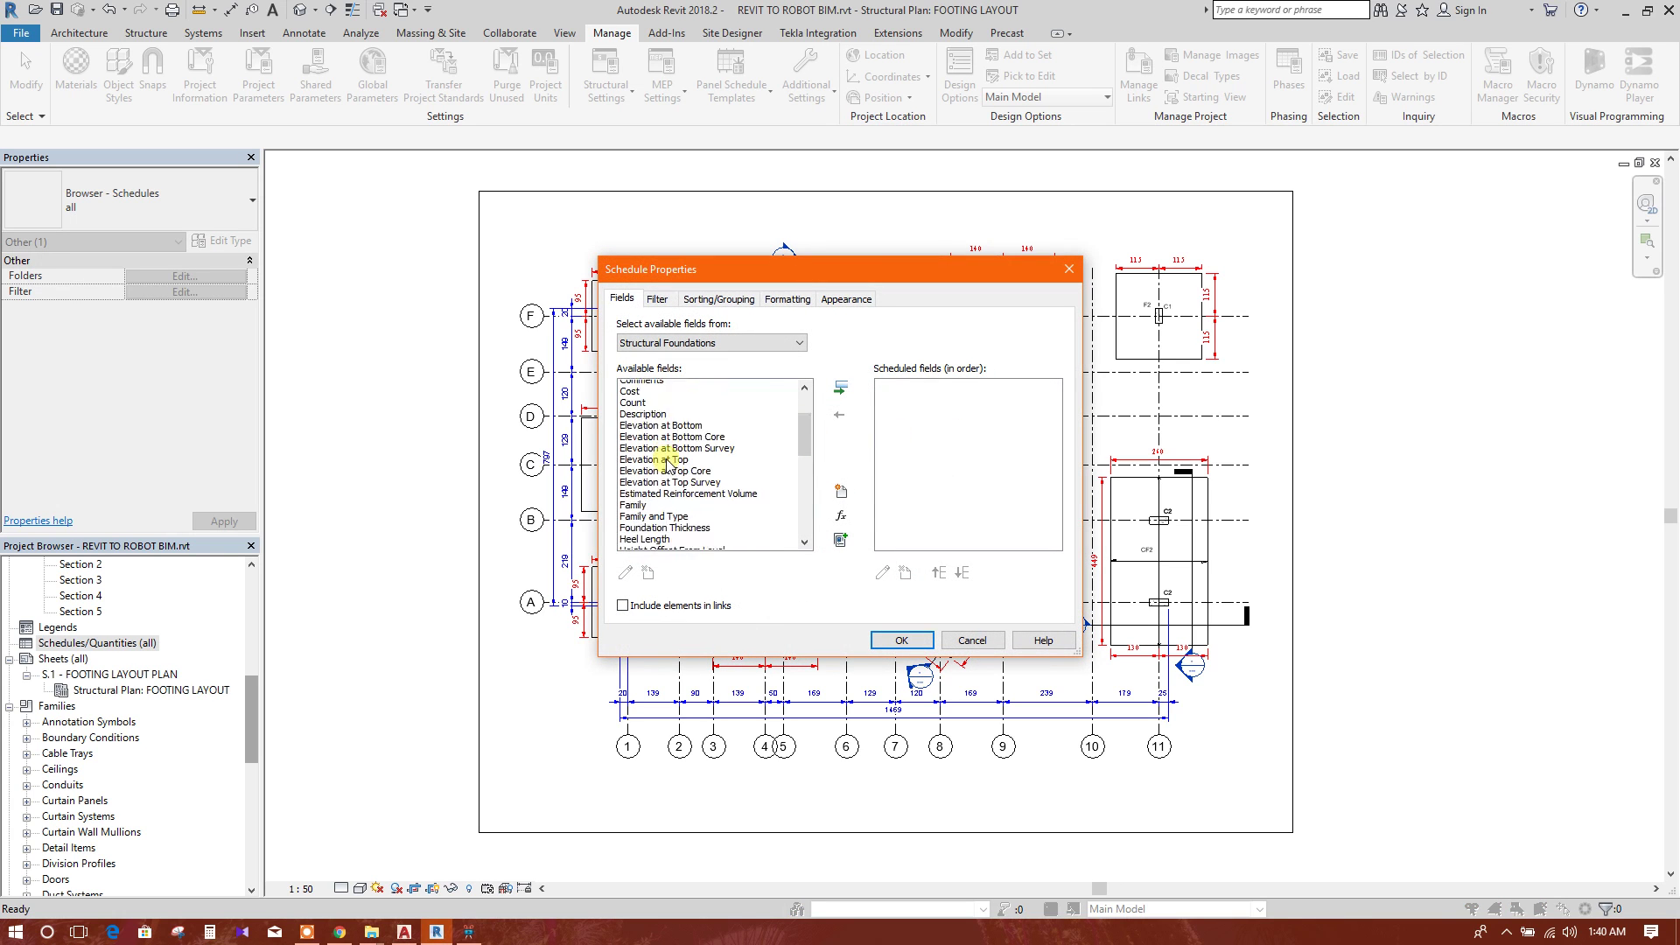
pyautogui.scroll(-3, 668, 462)
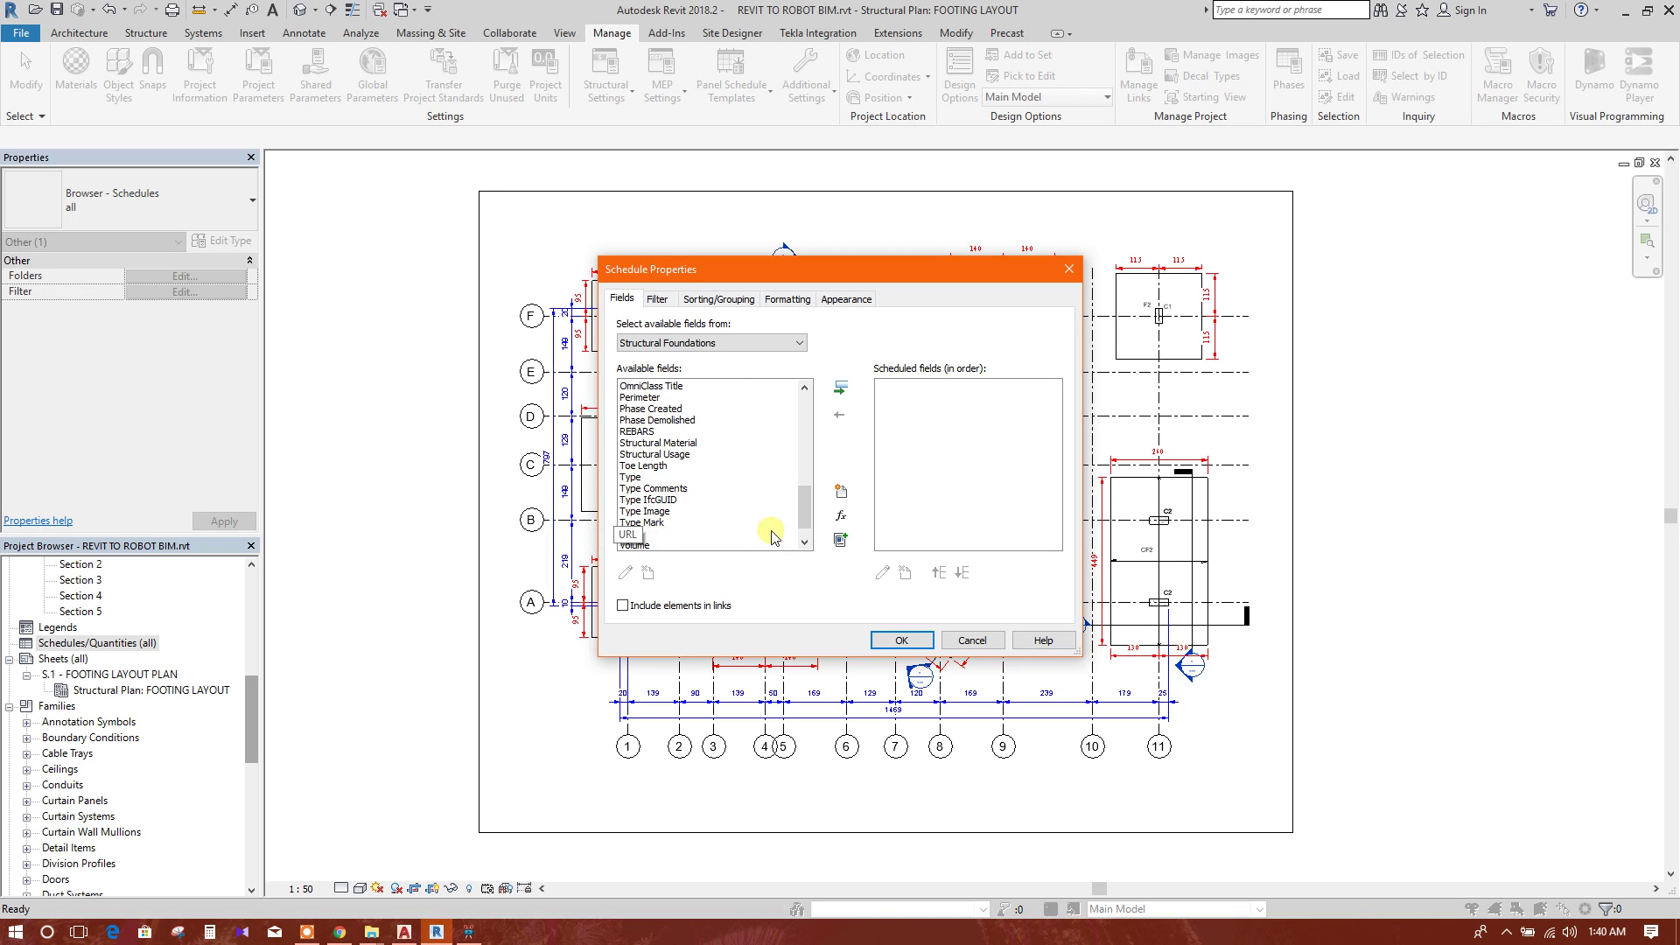
pyautogui.click(695, 522)
pyautogui.scroll(-1, 783, 518)
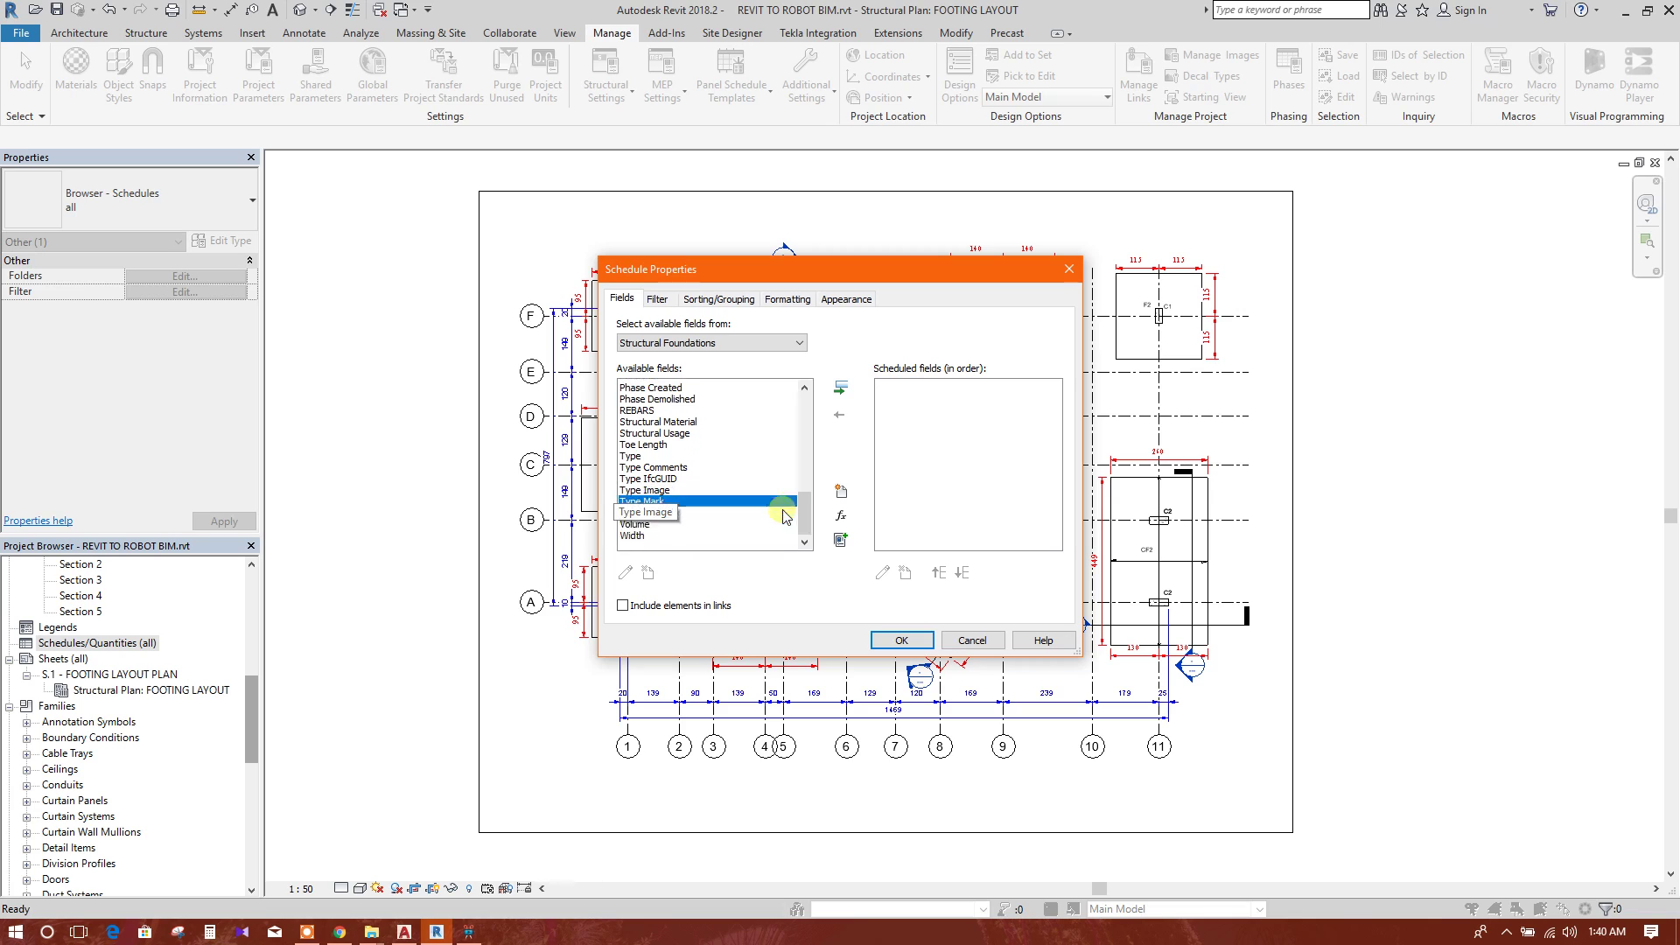
pyautogui.scroll(3, 665, 529)
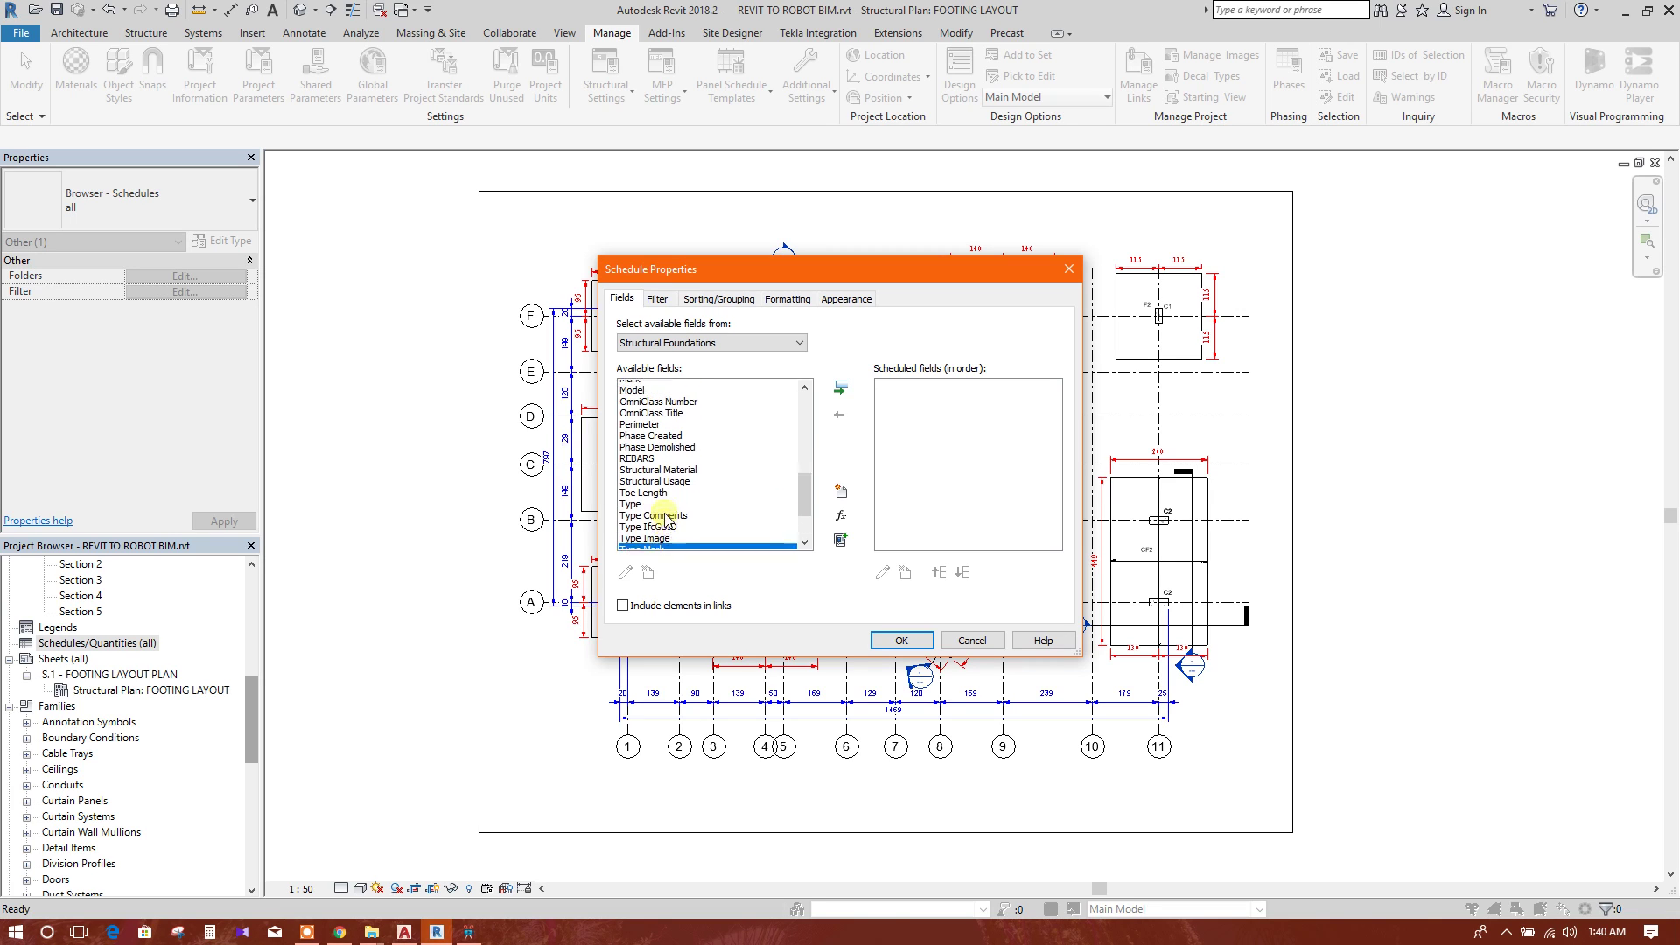
pyautogui.click(647, 432)
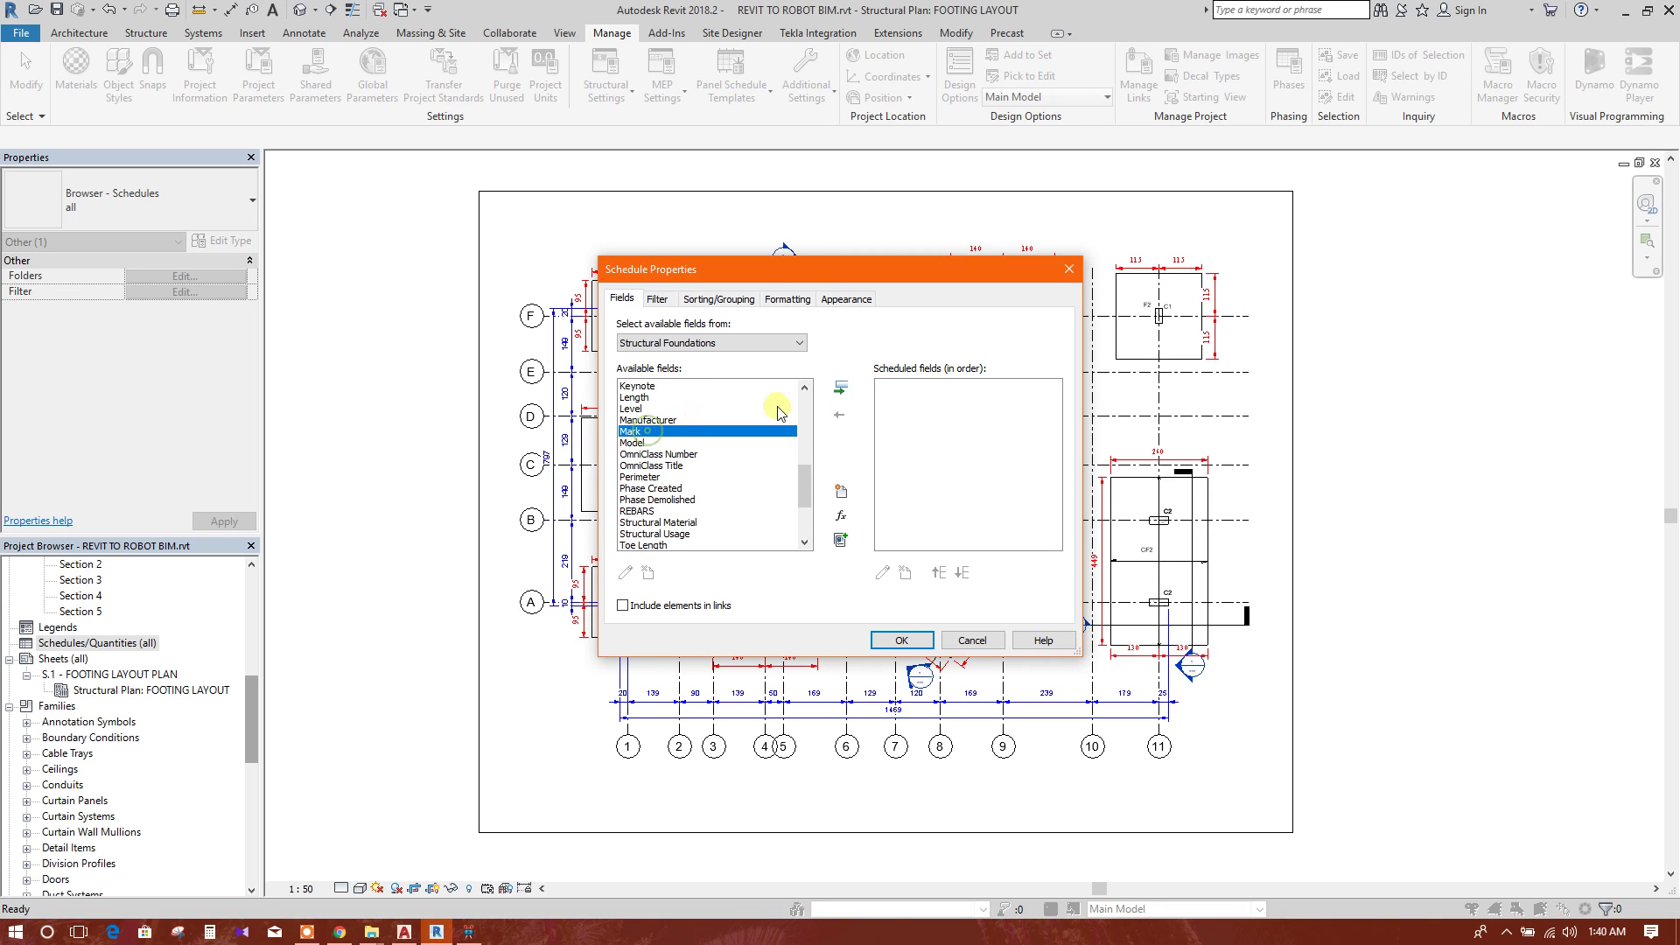
pyautogui.click(840, 387)
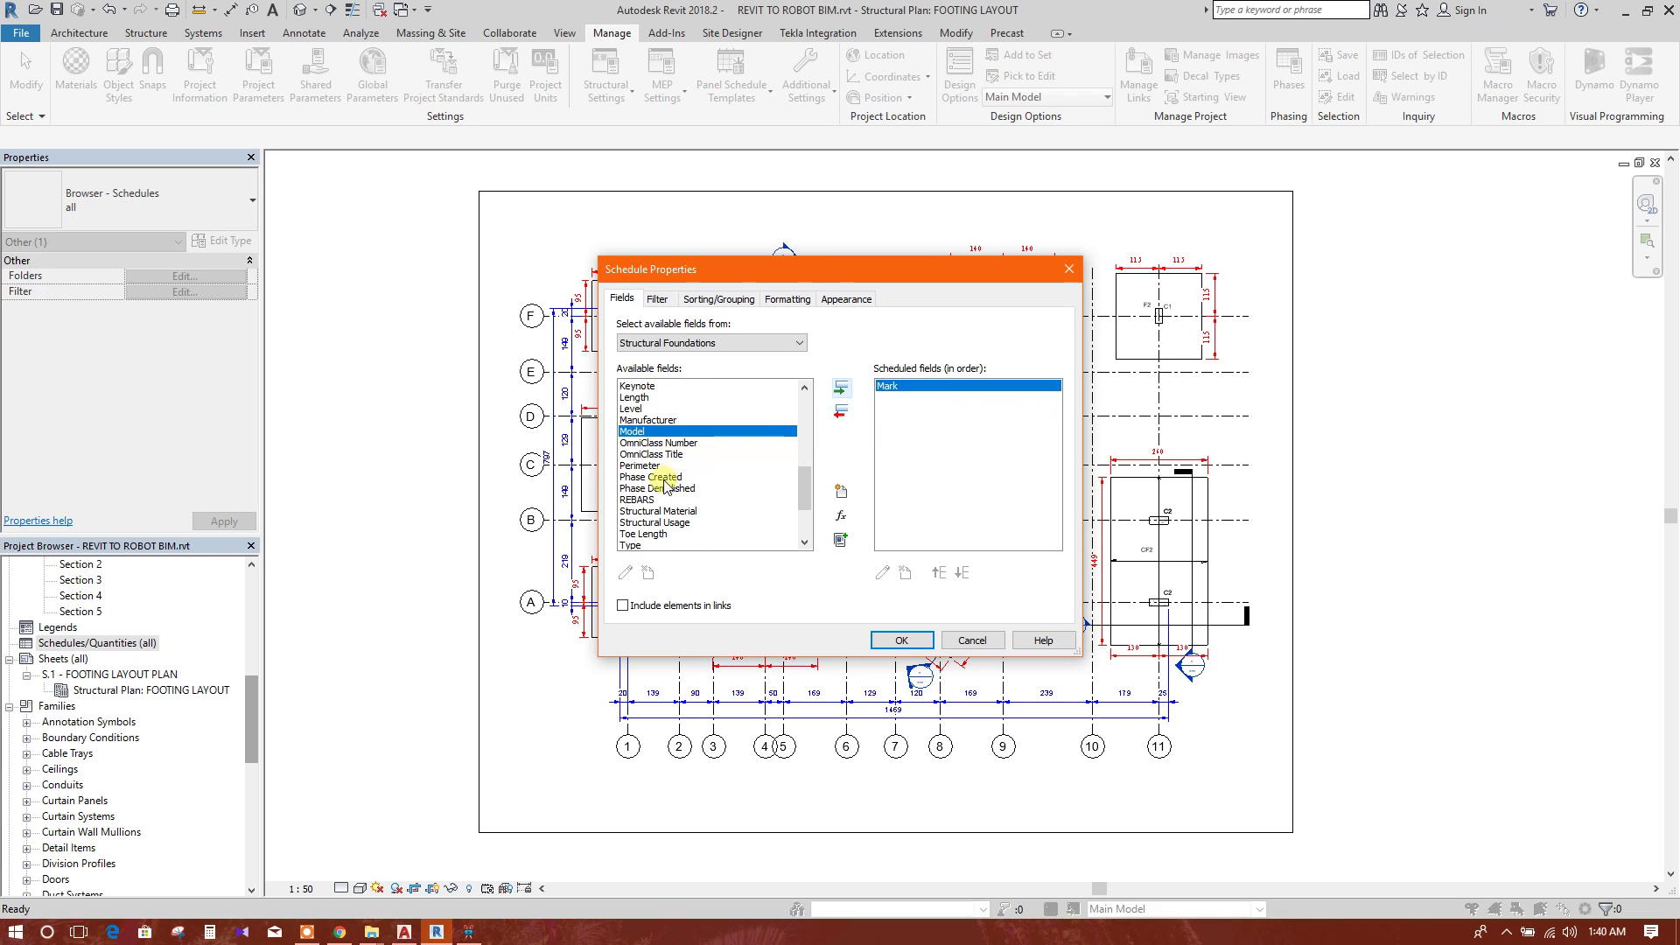
pyautogui.scroll(1, 678, 477)
pyautogui.click(647, 432)
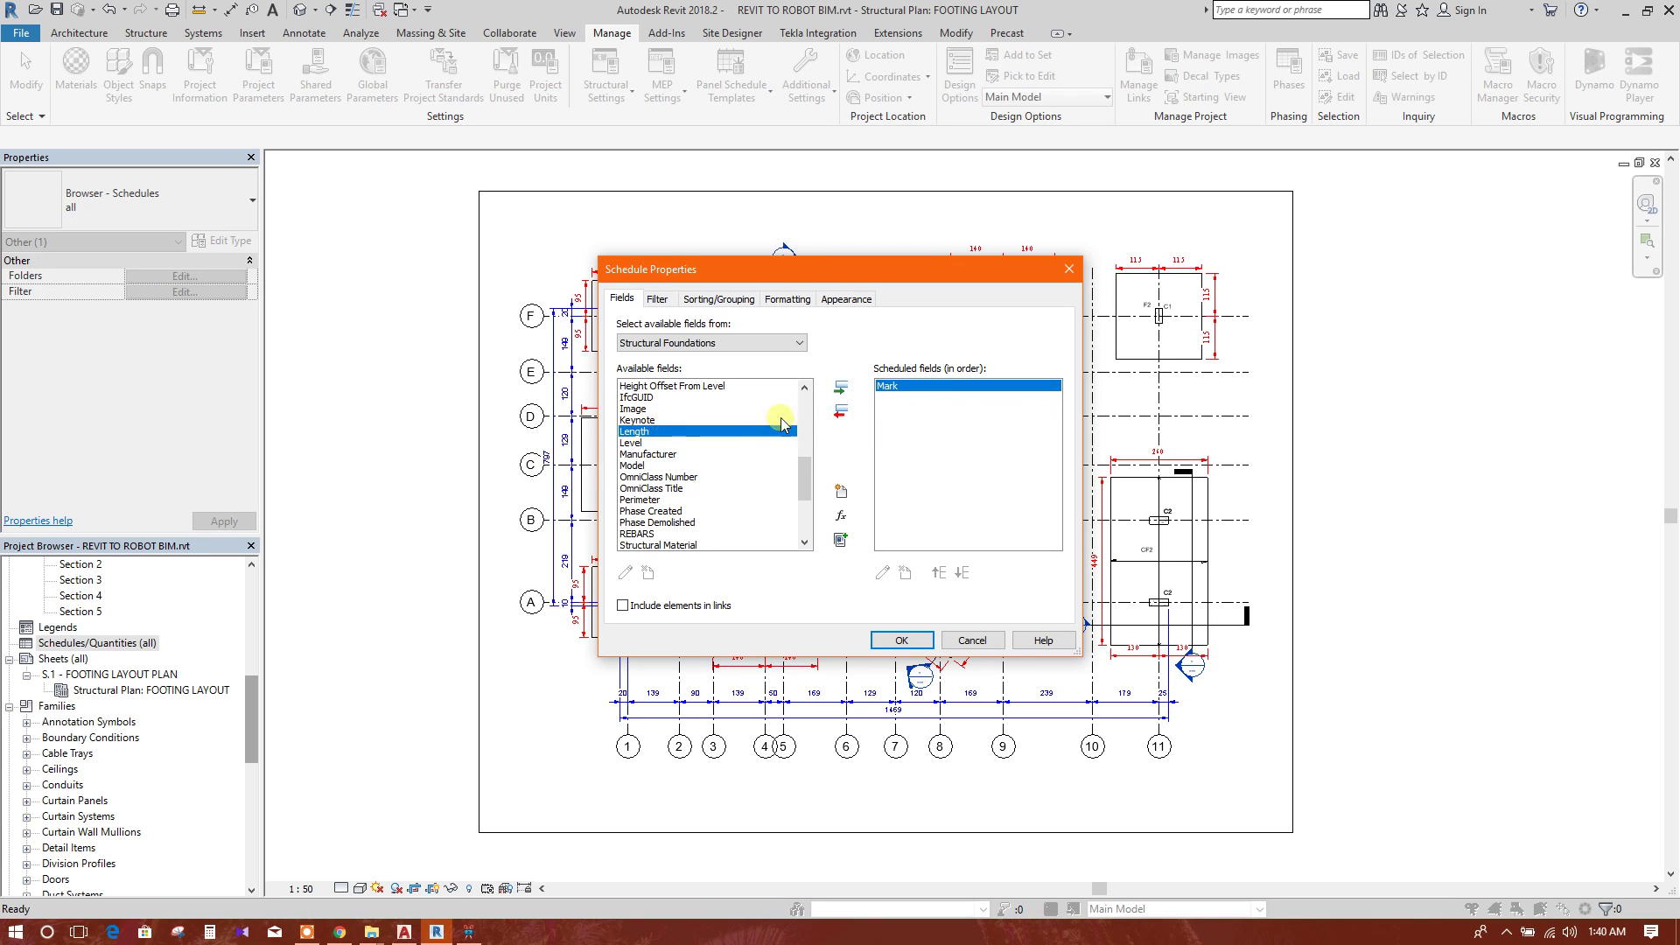
pyautogui.click(841, 387)
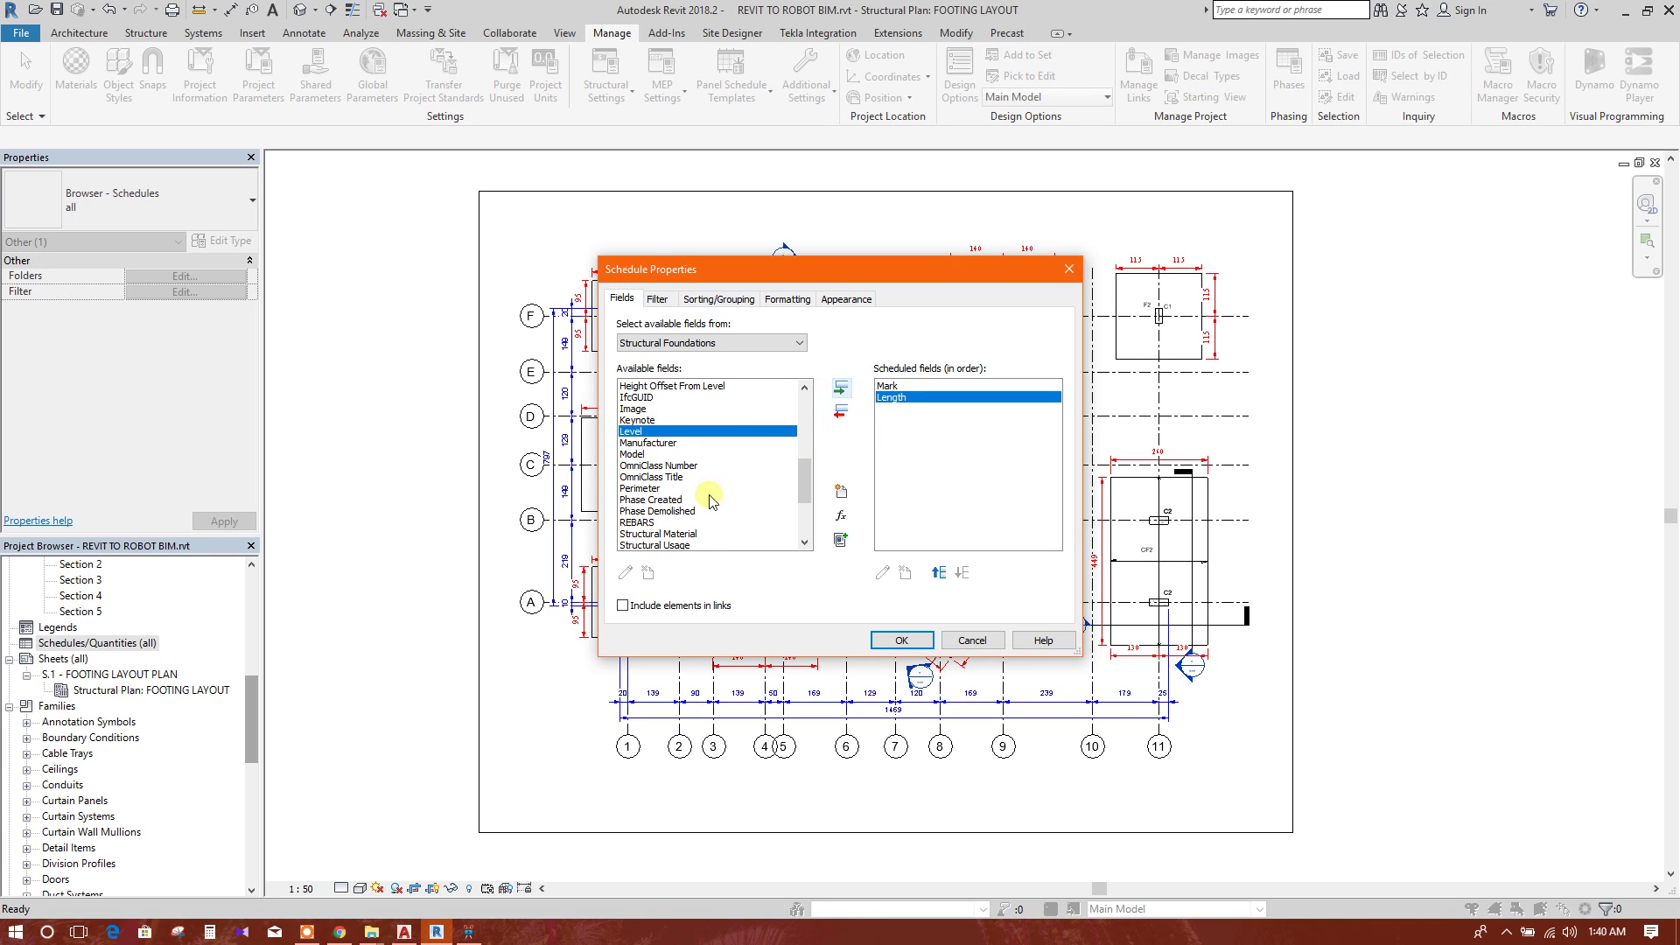
# - Add the Width and Volume fields to the foundation schedule after Length
pyautogui.scroll(-1, 710, 500)
pyautogui.scroll(-2, 699, 484)
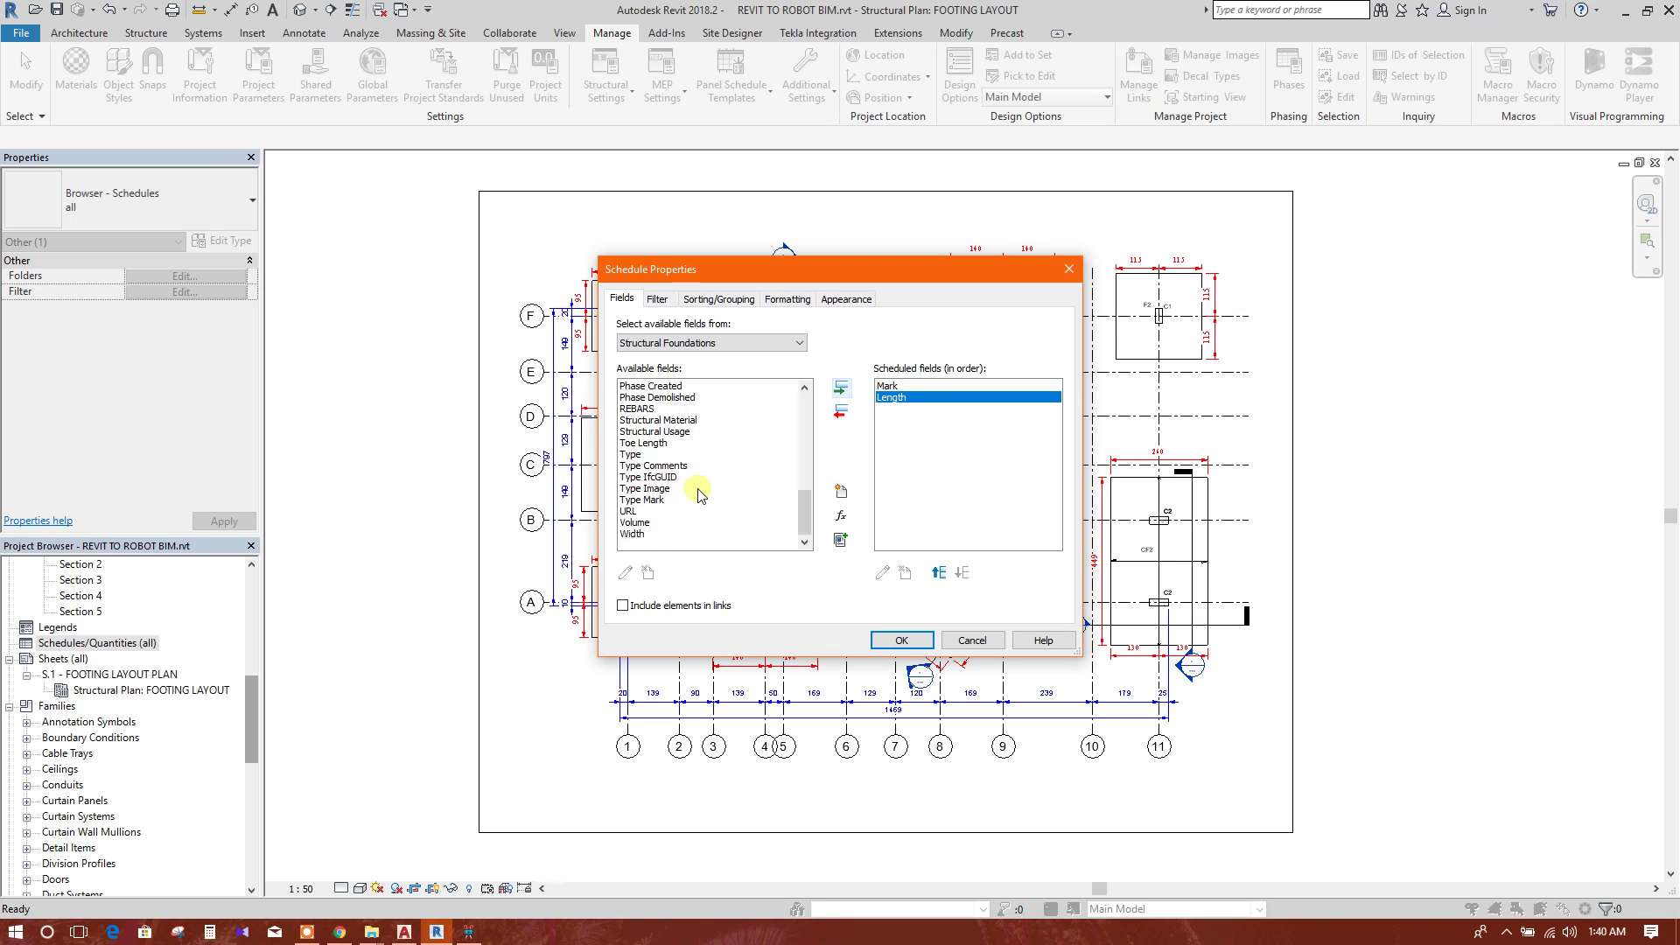
pyautogui.click(654, 533)
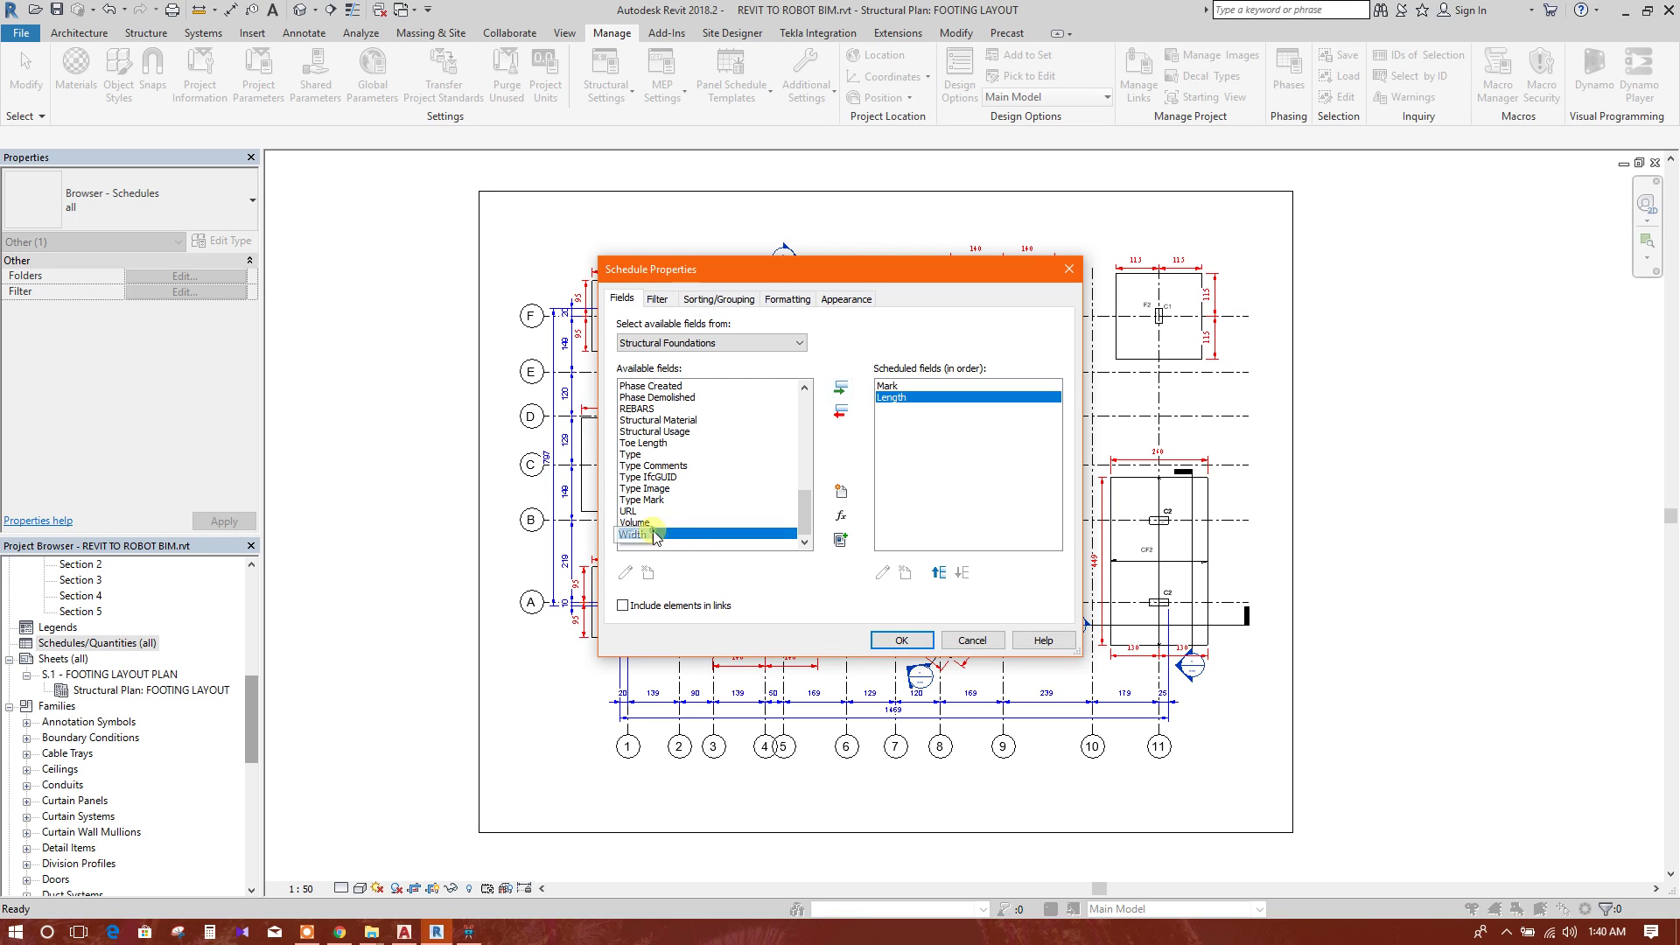
pyautogui.click(840, 387)
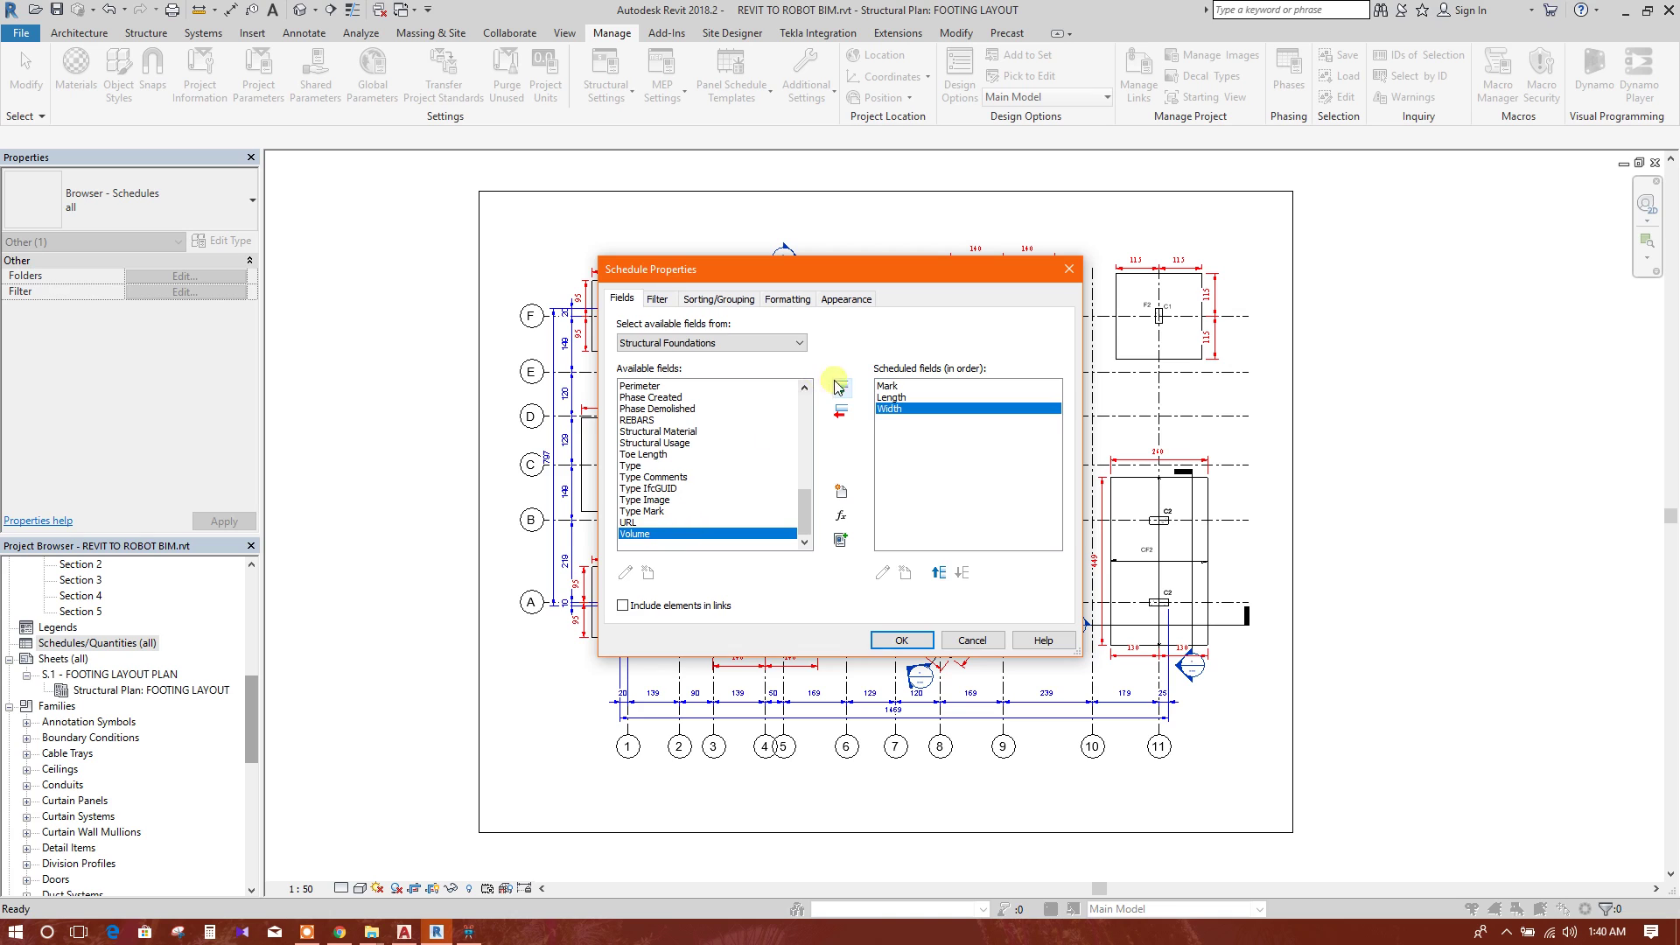
pyautogui.click(839, 388)
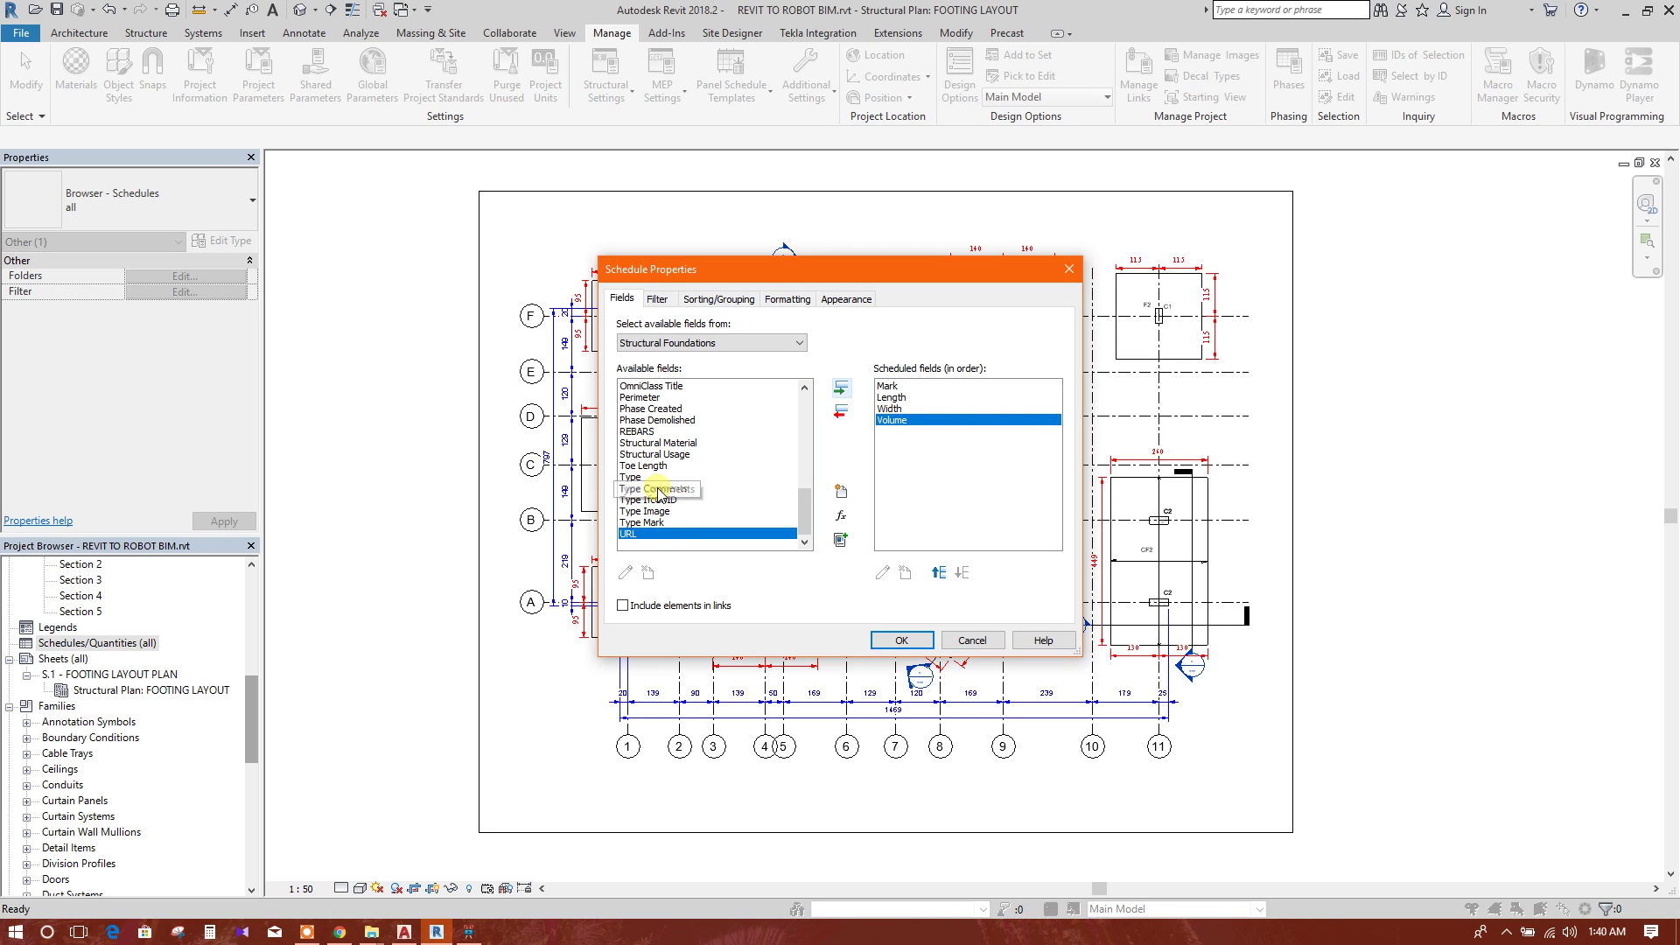
# - Add the Foundation Thickness field, place it directly above Volume in the field order, and generate the schedule
pyautogui.scroll(1, 665, 496)
pyautogui.scroll(4, 691, 499)
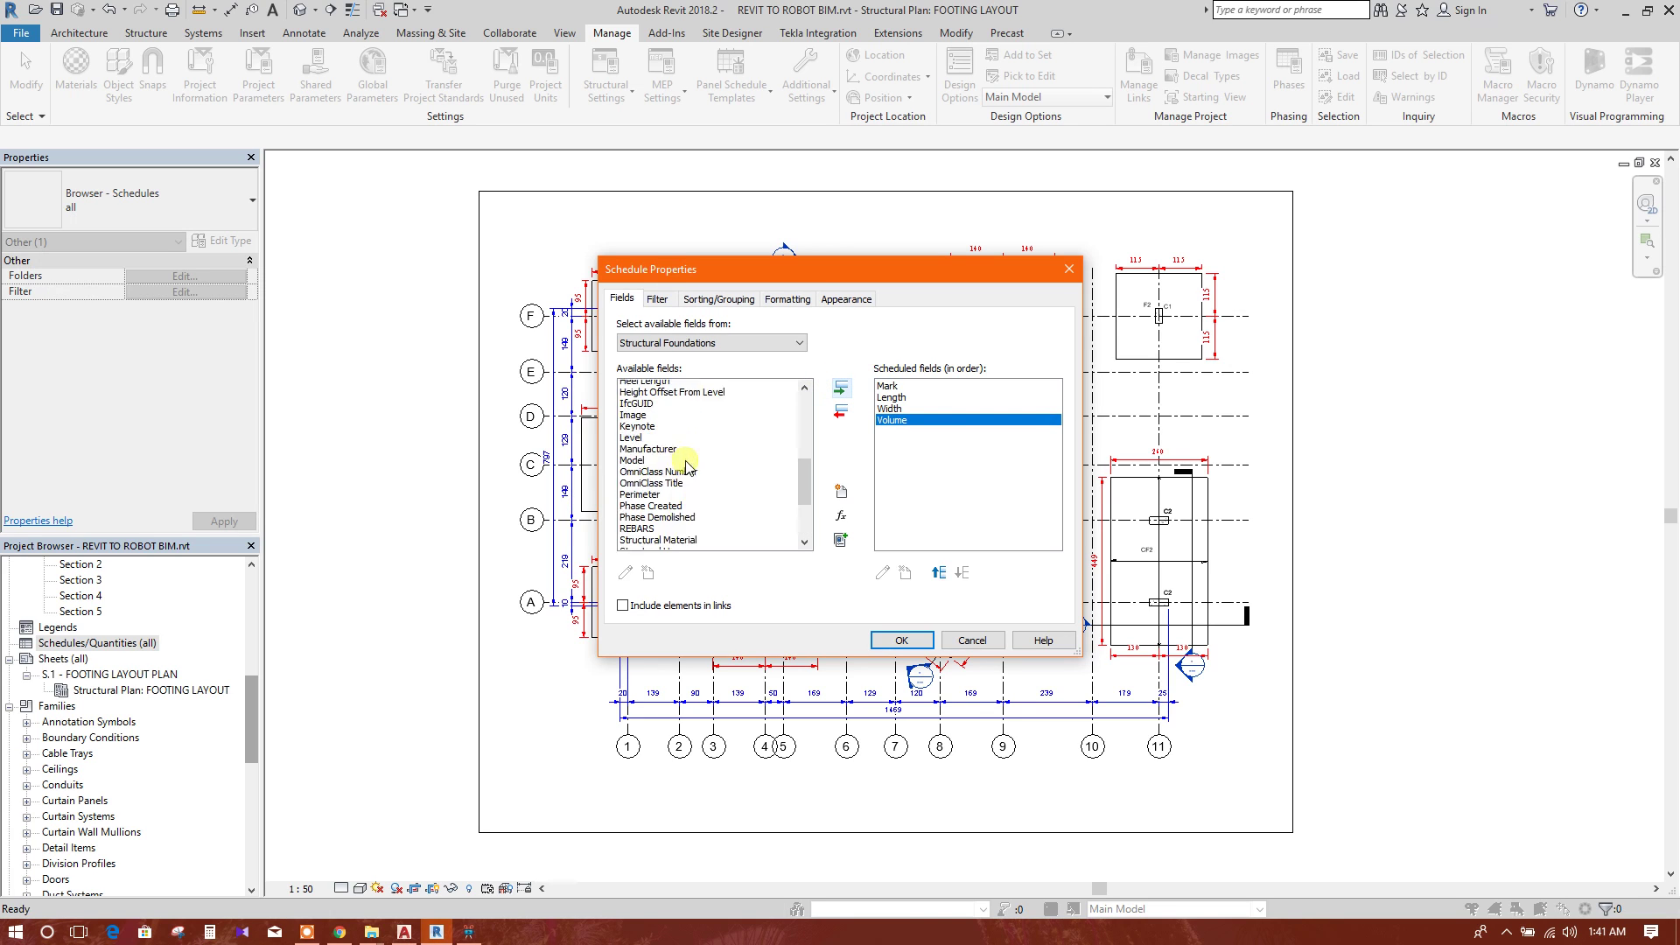
pyautogui.click(697, 444)
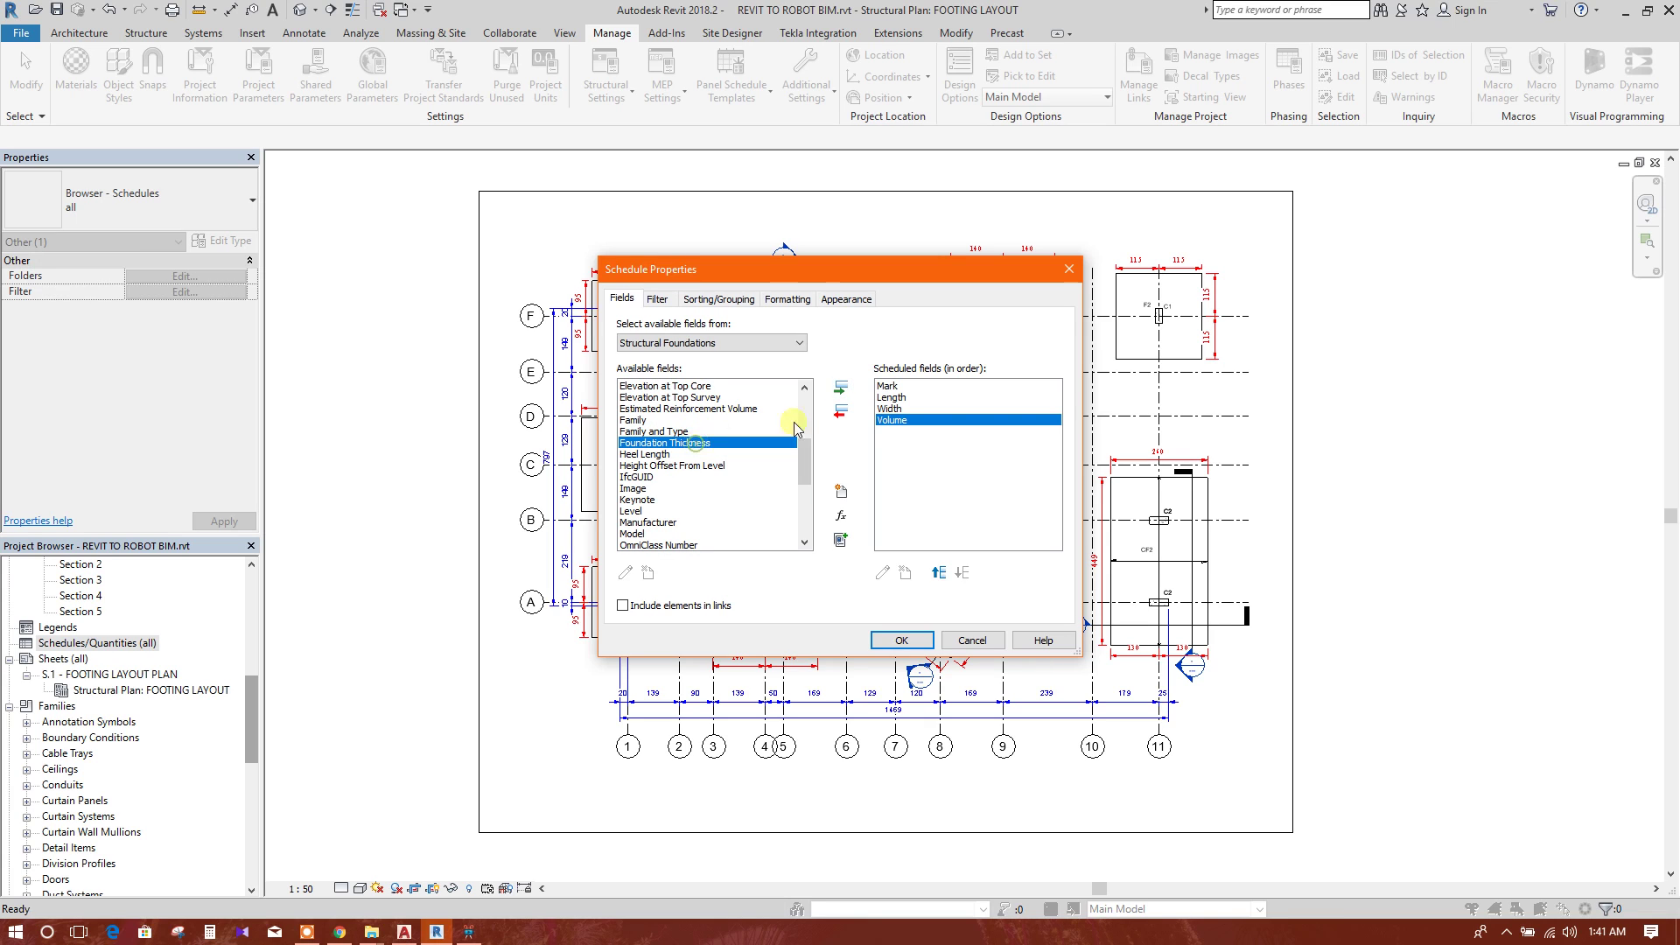
pyautogui.click(839, 393)
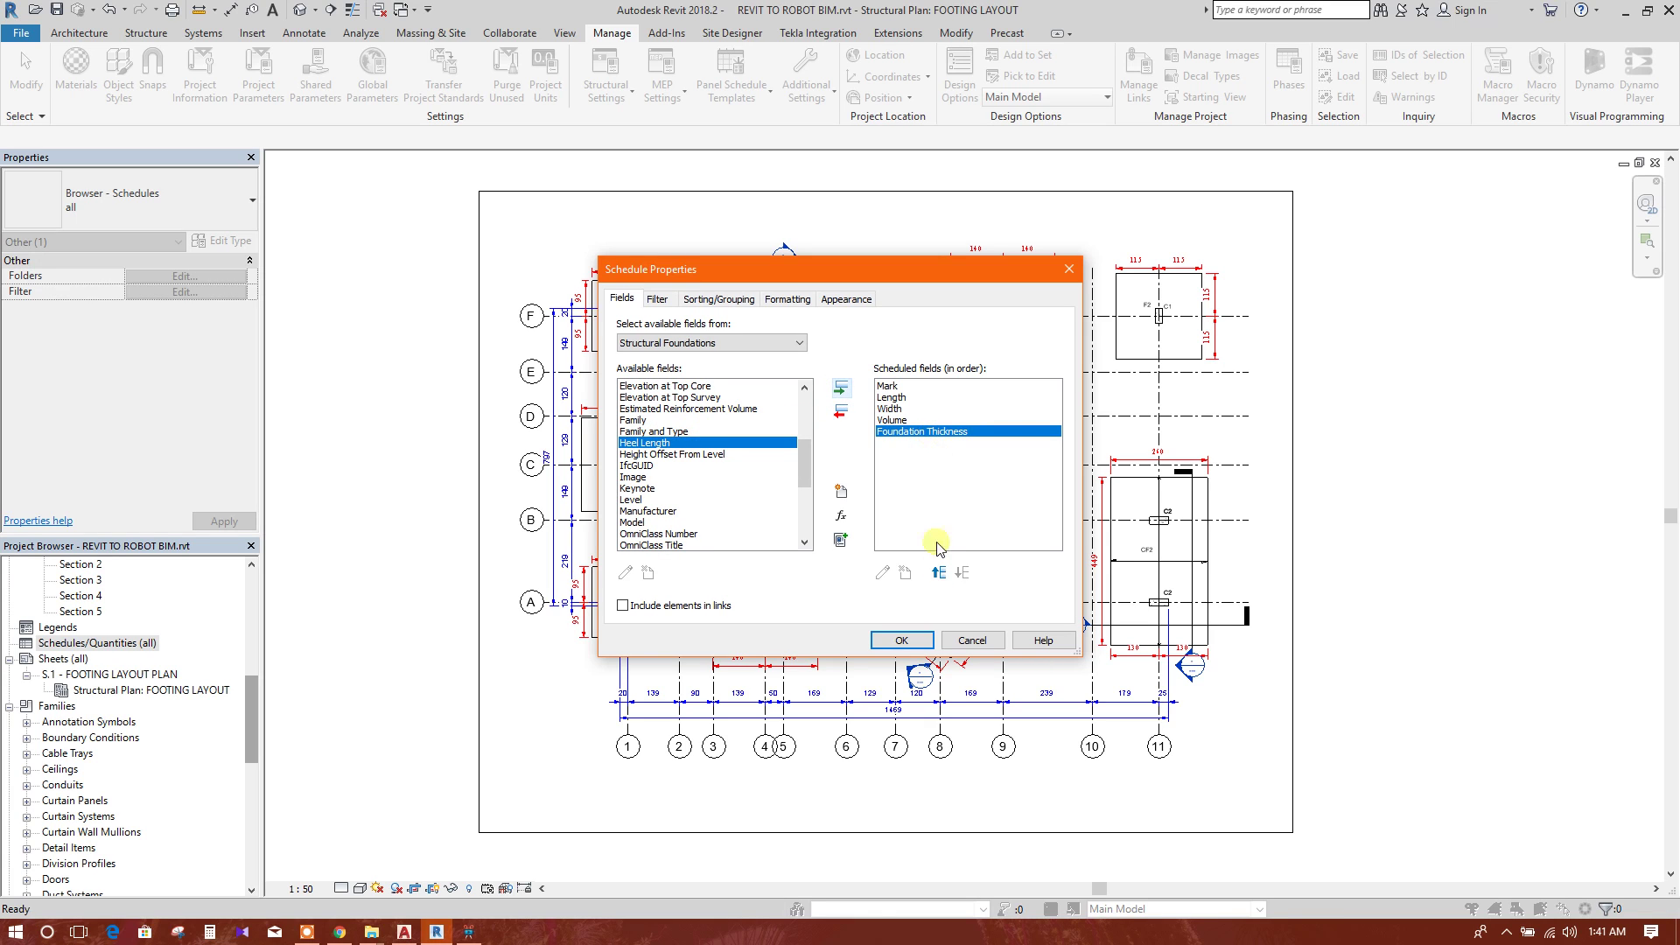
pyautogui.click(938, 572)
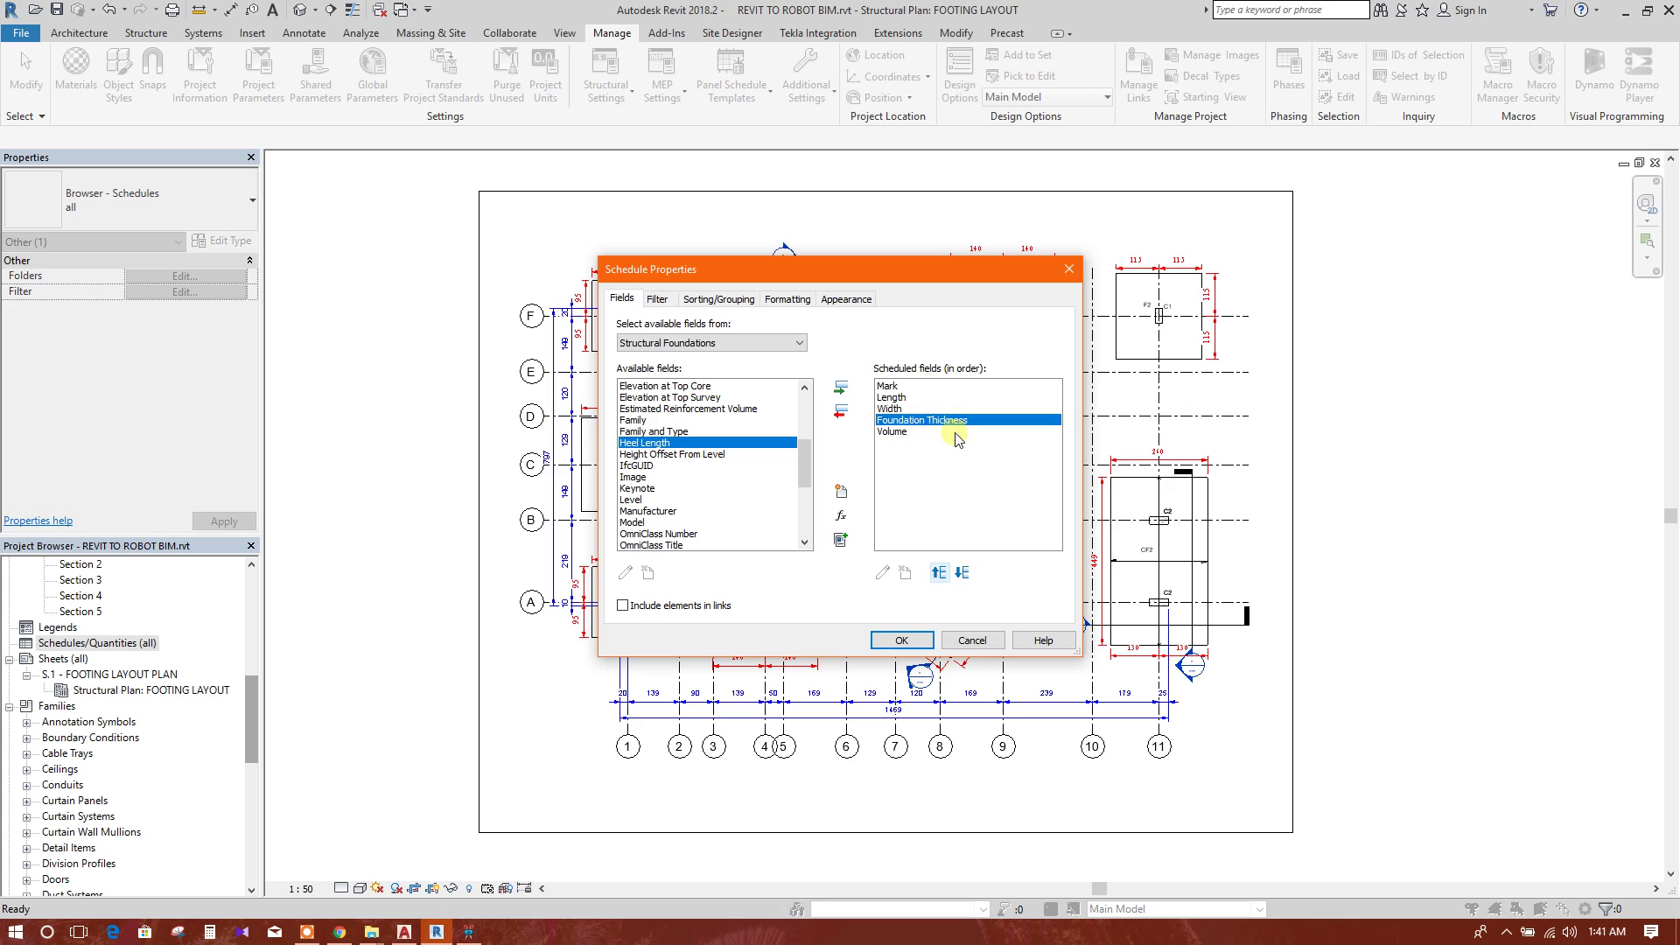
pyautogui.scroll(5, 731, 477)
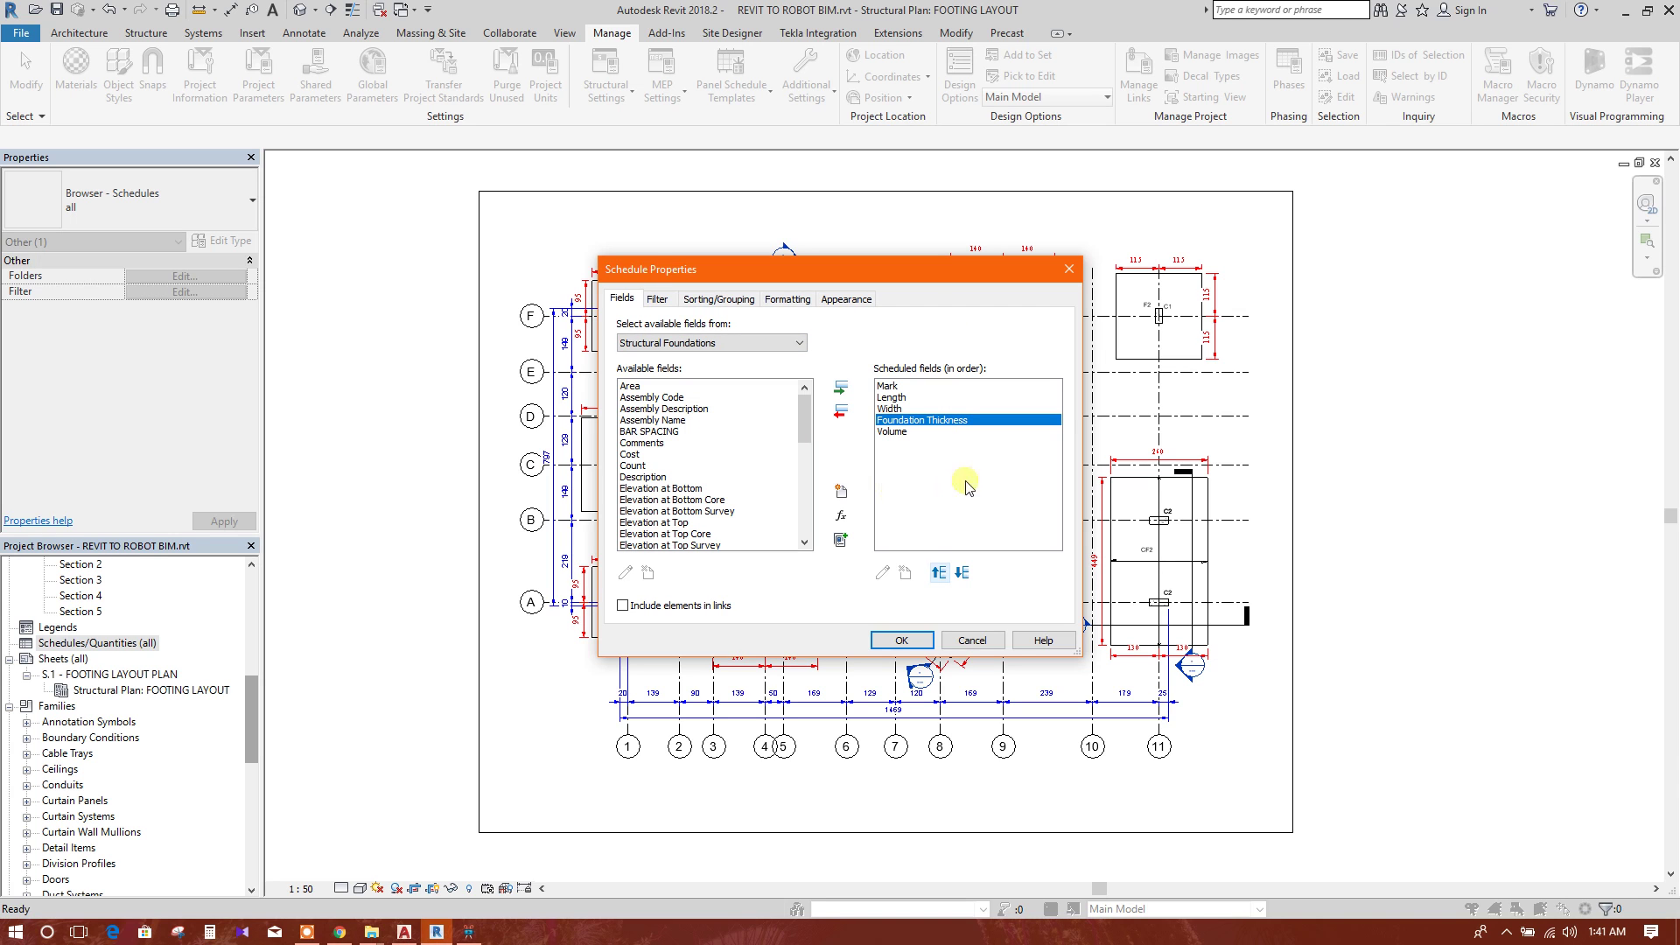
pyautogui.click(902, 640)
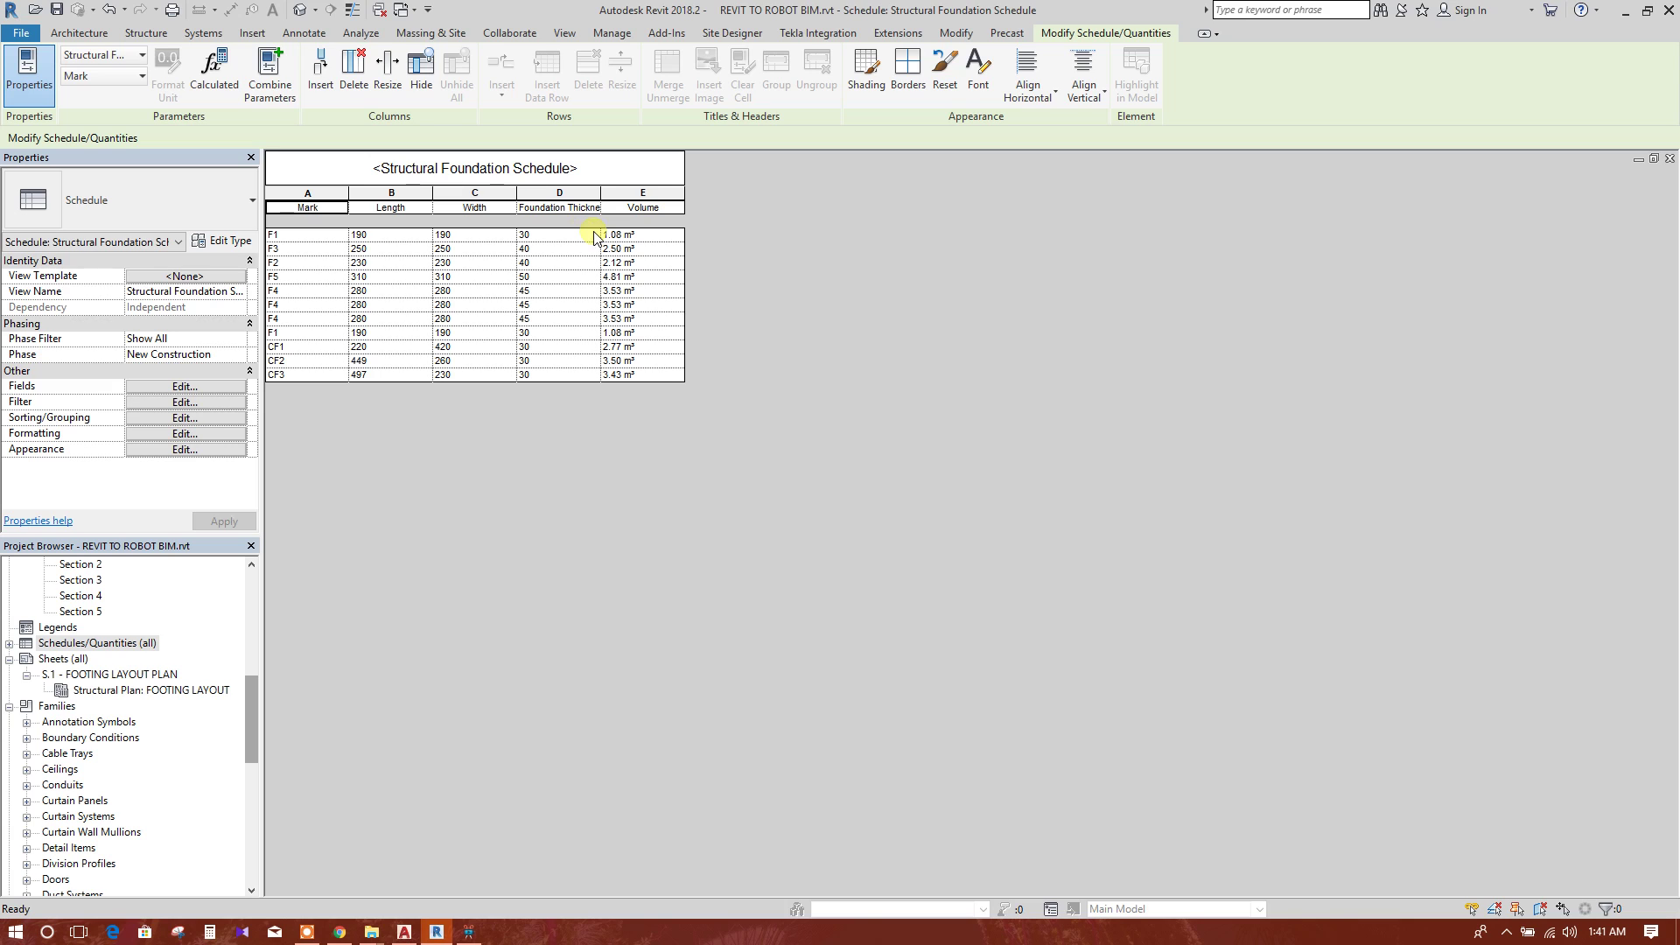
# - Rename the structural foundation schedule in the project browser as Foundation Schedule
pyautogui.scroll(-1, 191, 721)
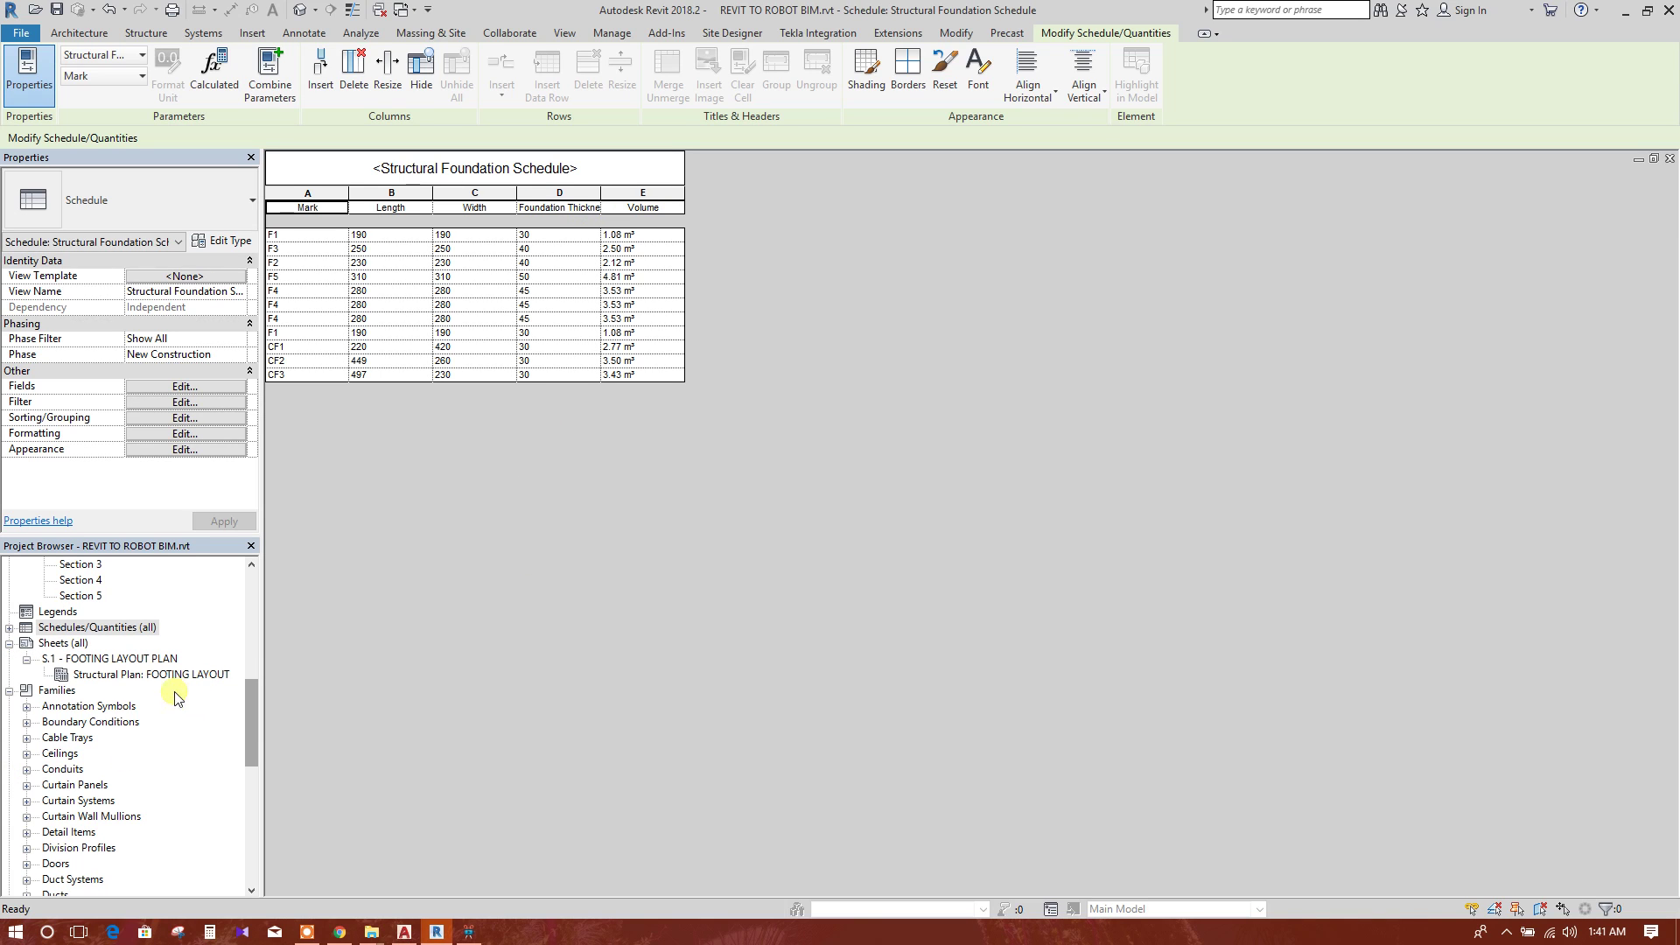
pyautogui.doubleClick(11, 630)
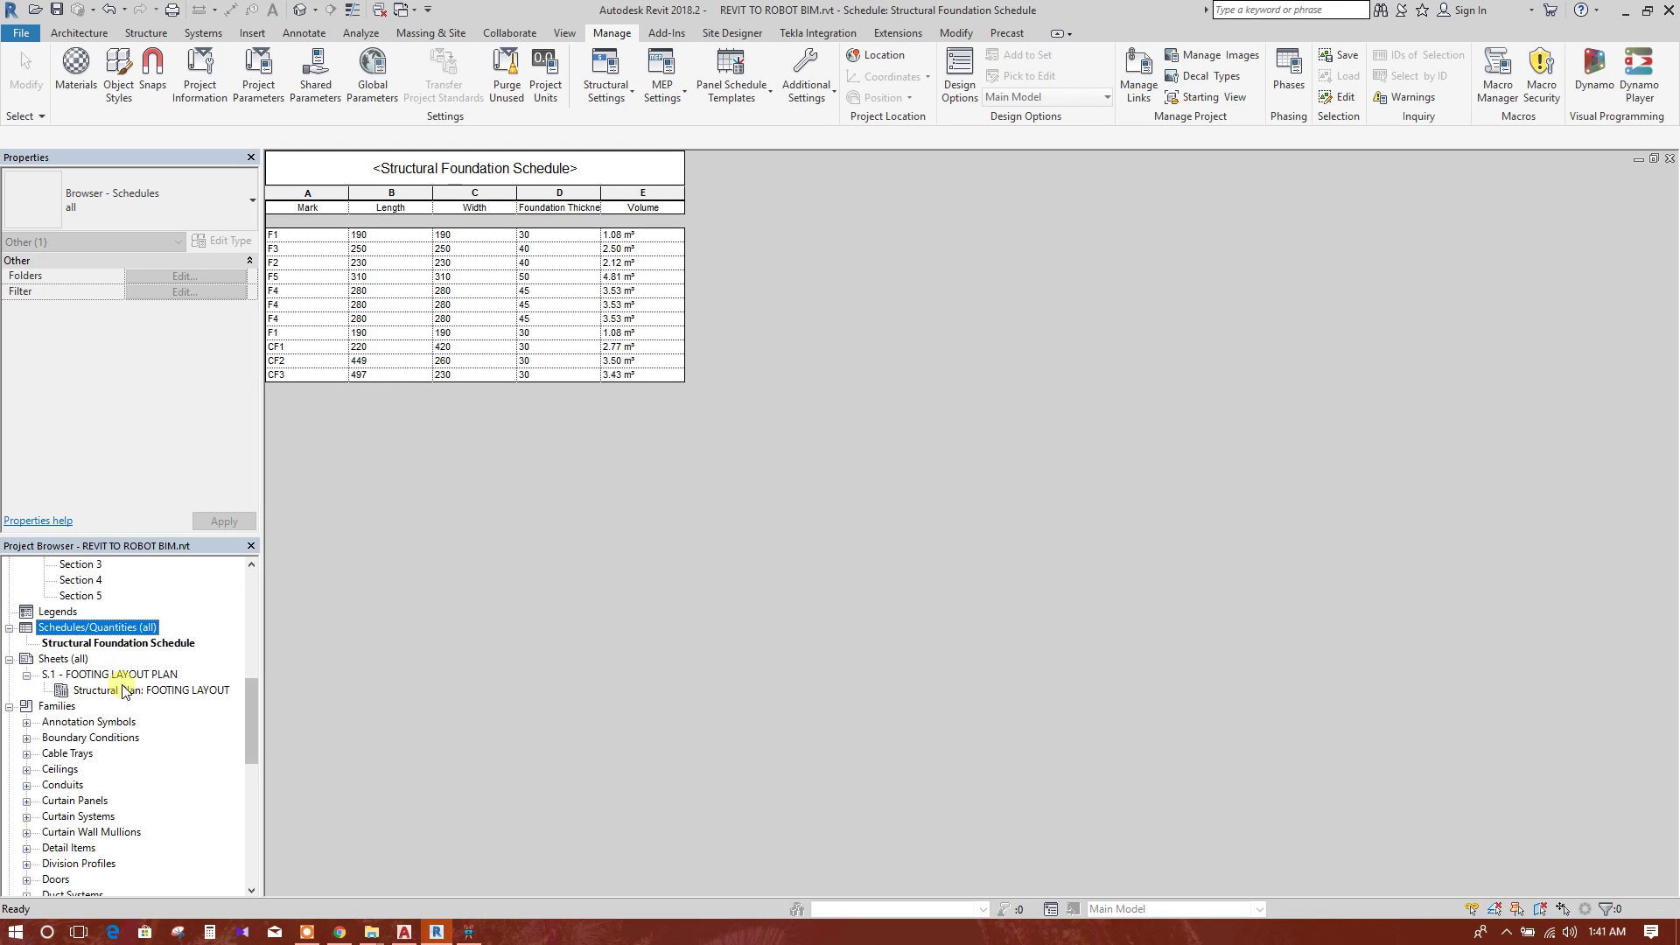
pyautogui.click(123, 643)
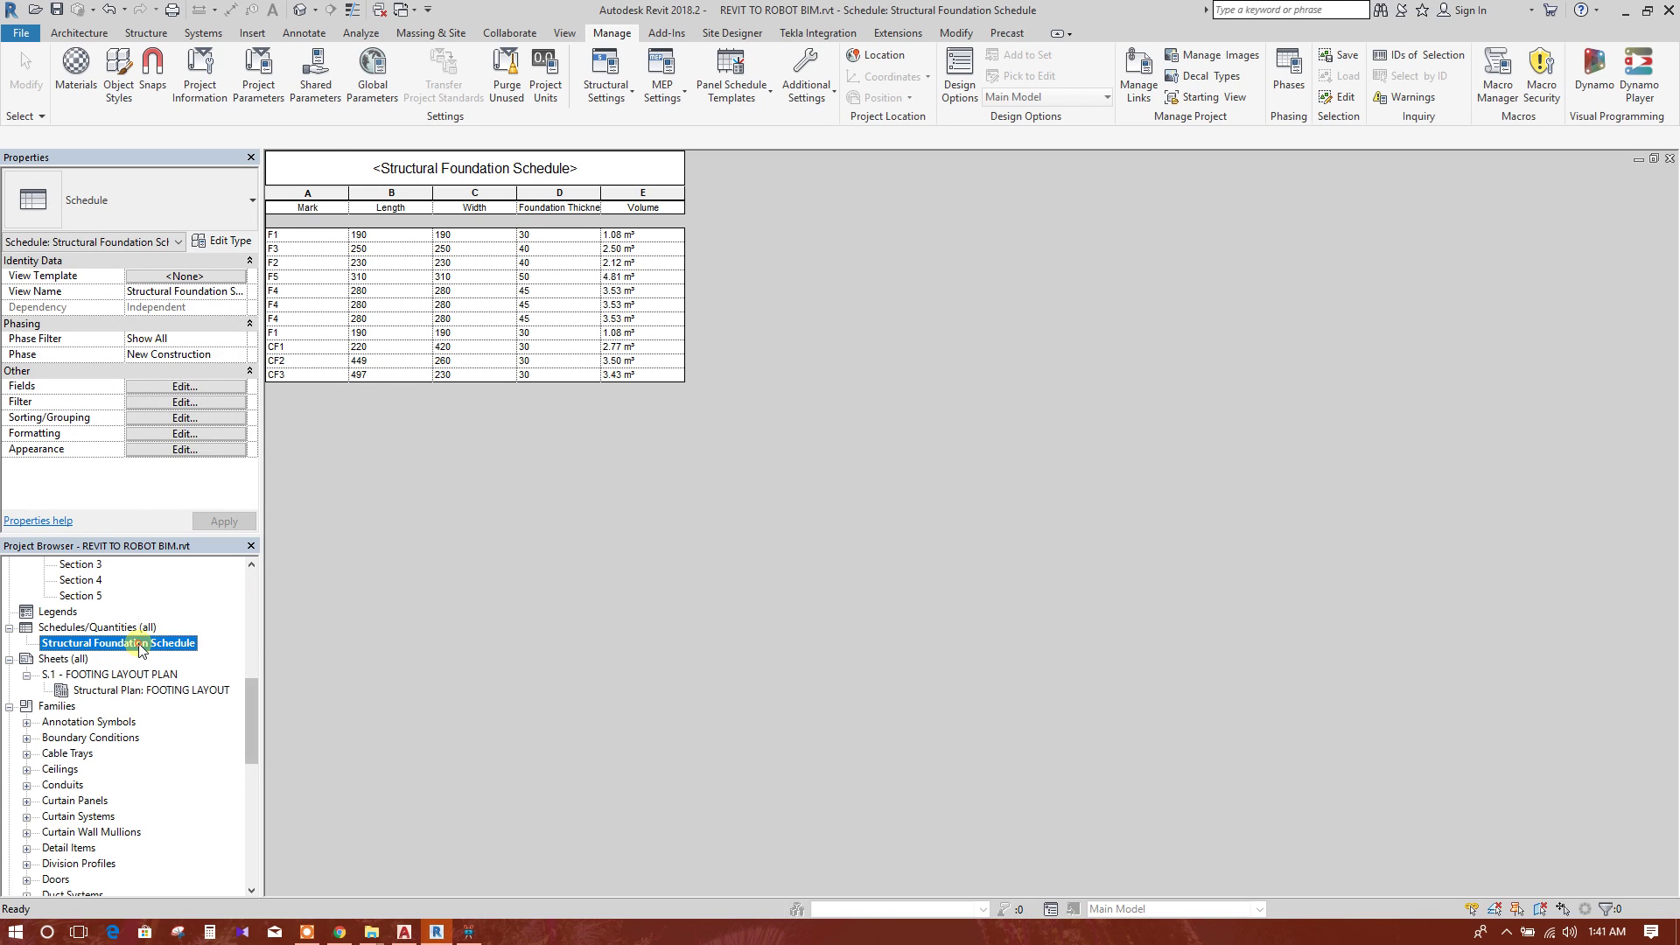
pyautogui.rightClick(140, 648)
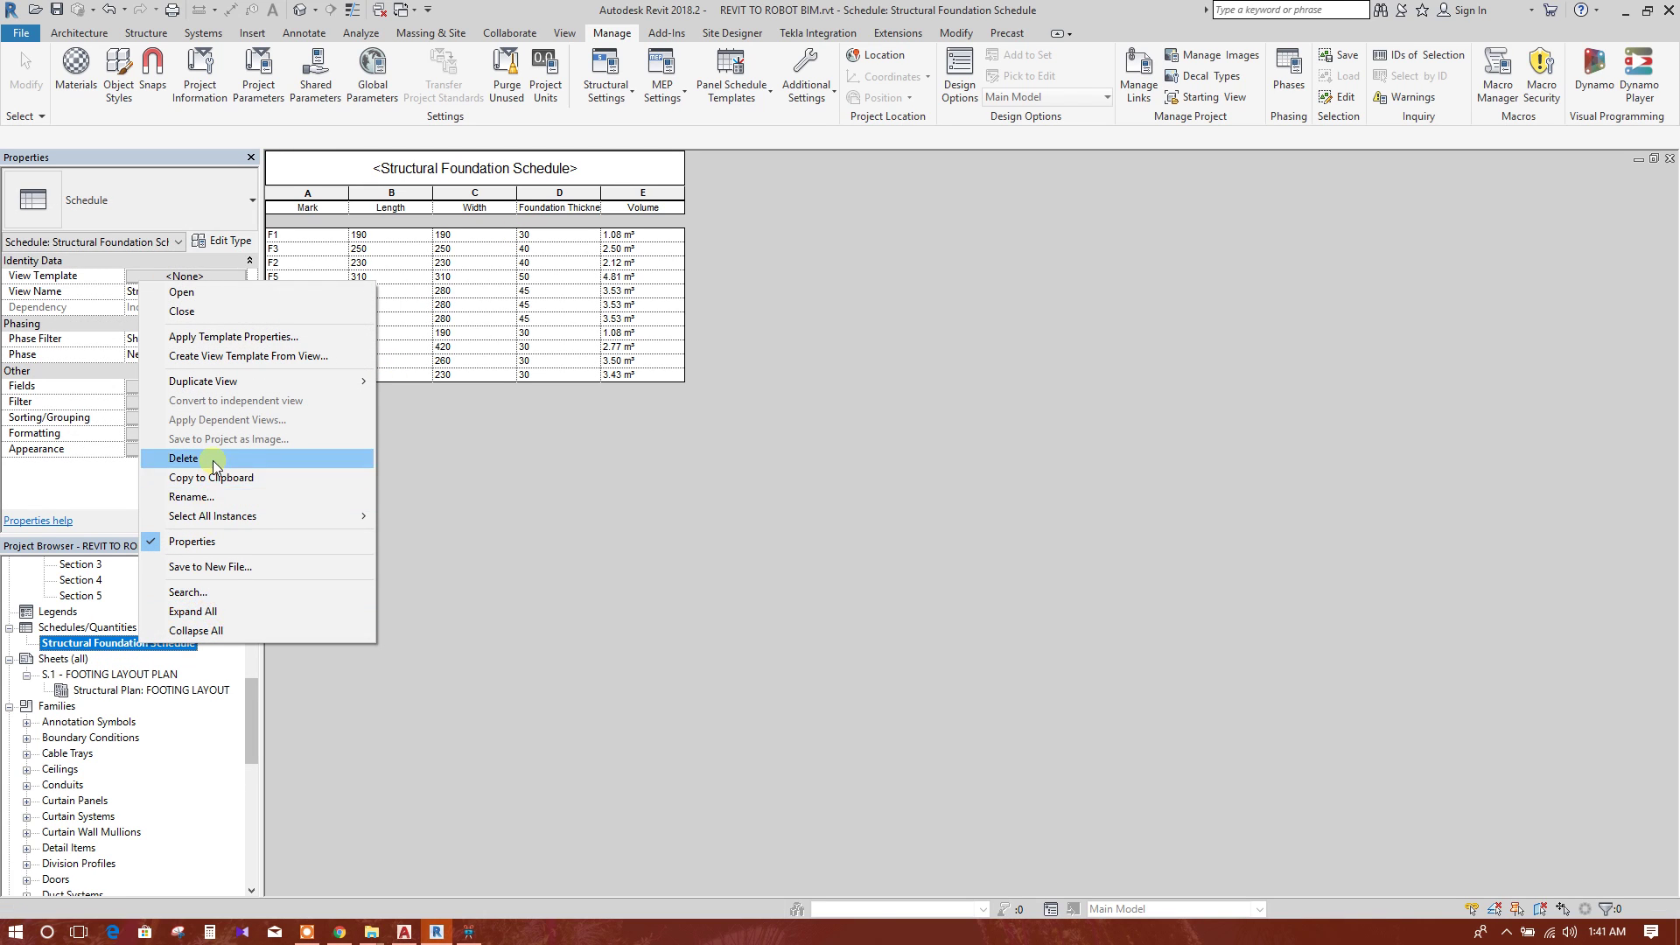
pyautogui.click(210, 496)
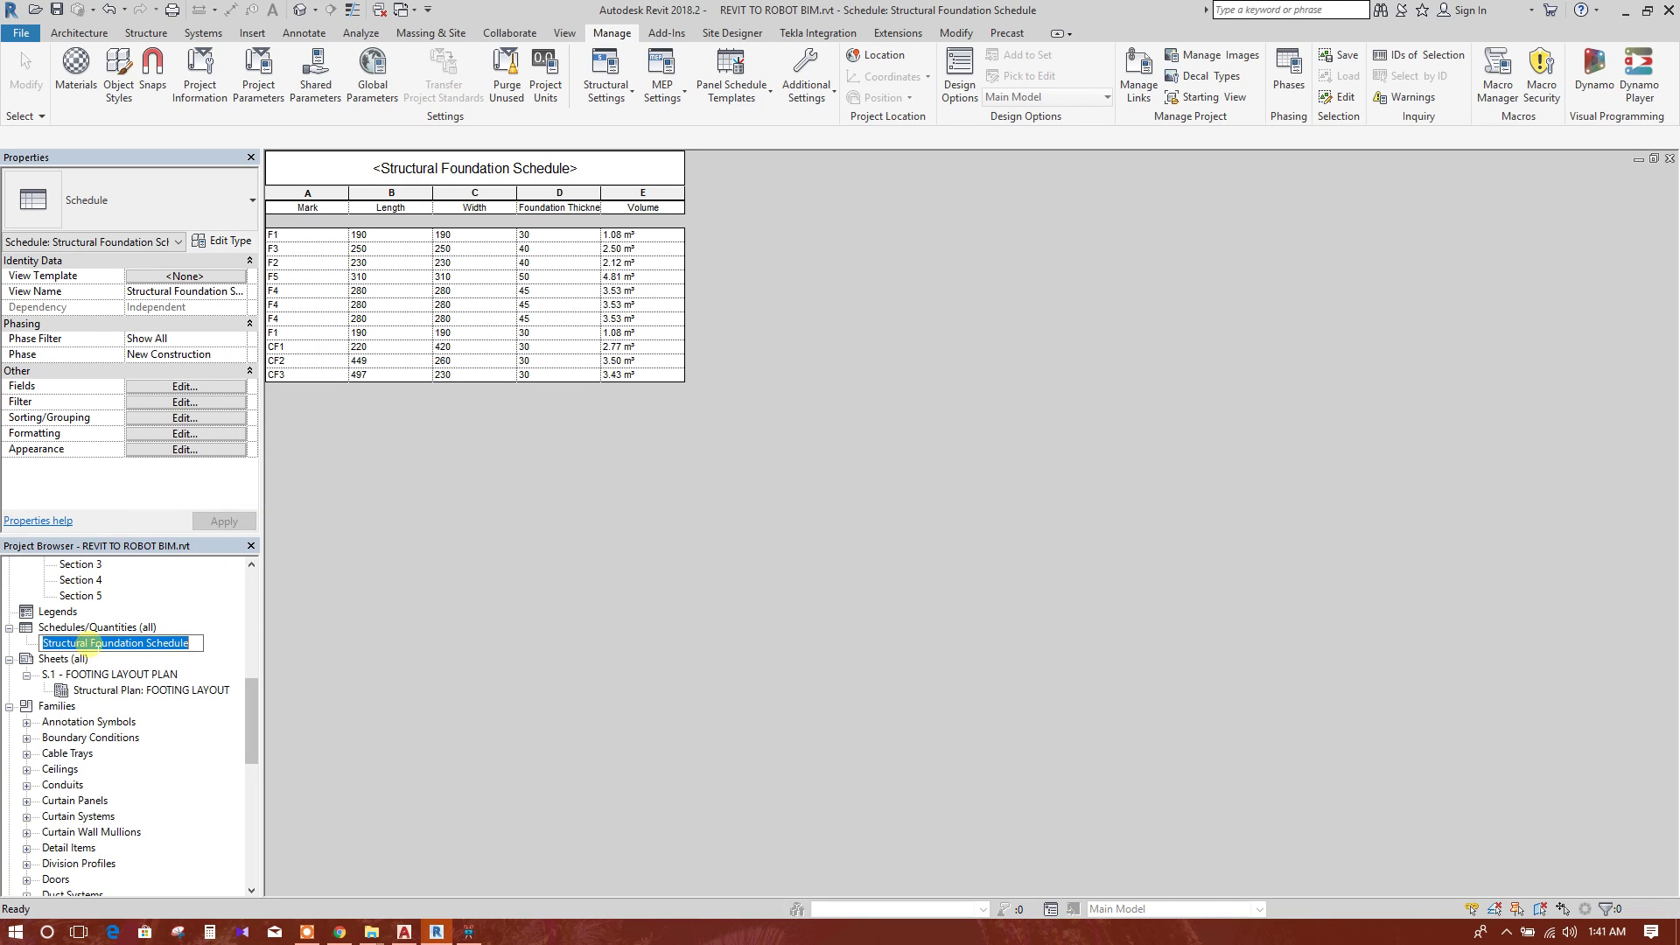
pyautogui.doubleClick(50, 645)
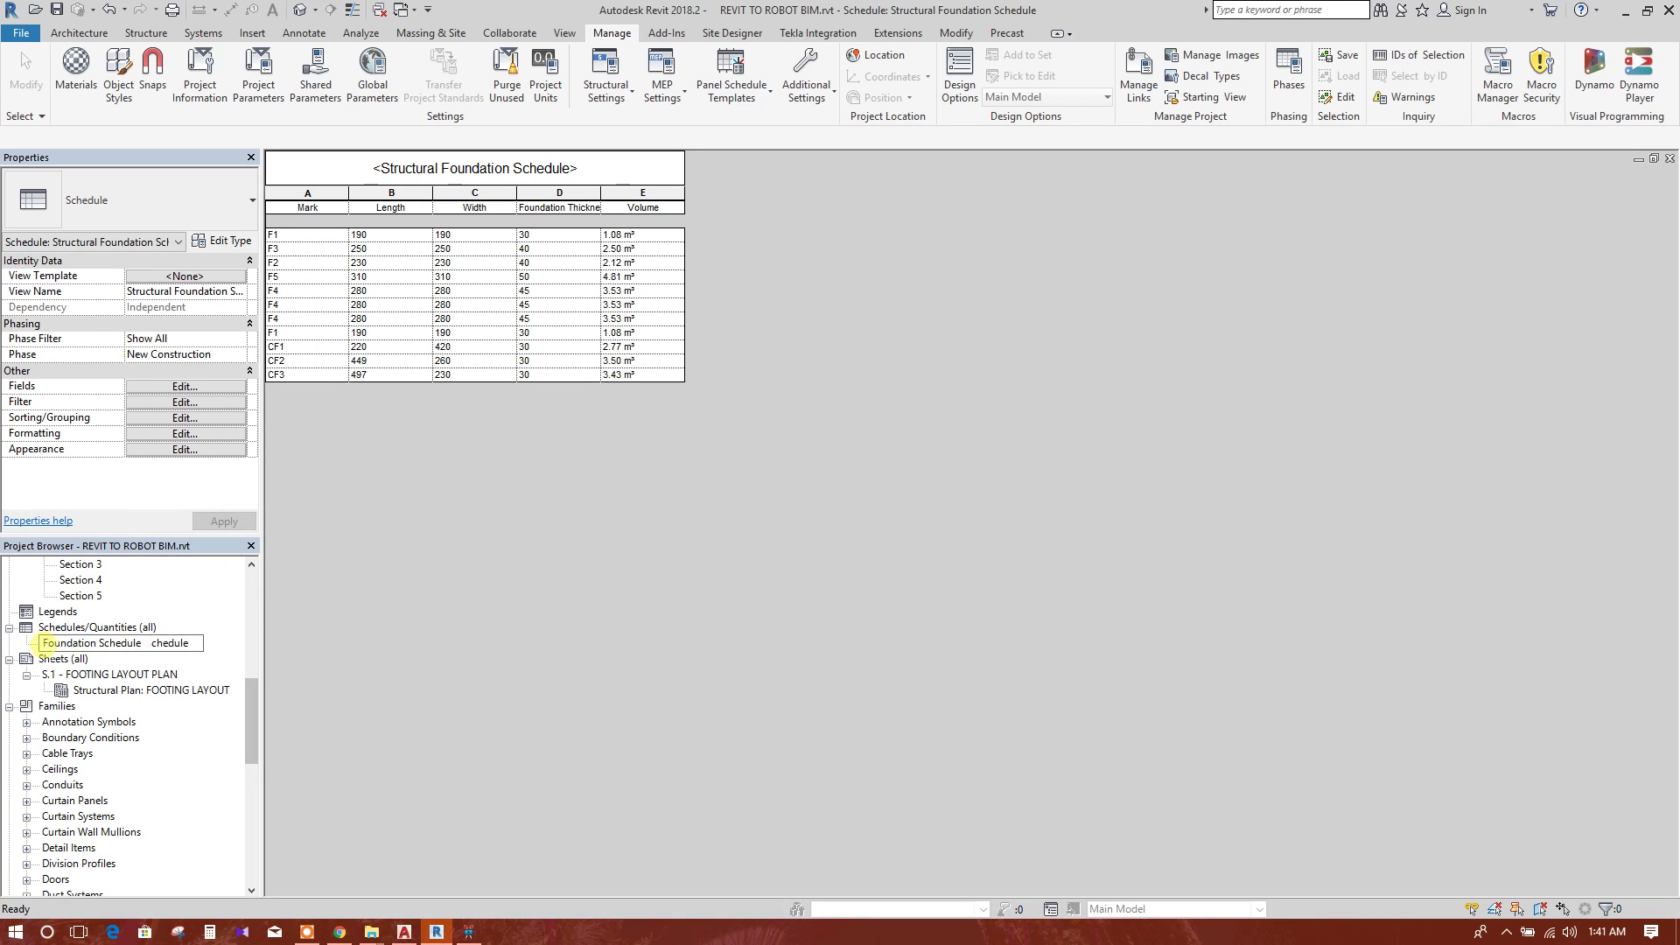
pyautogui.click(213, 652)
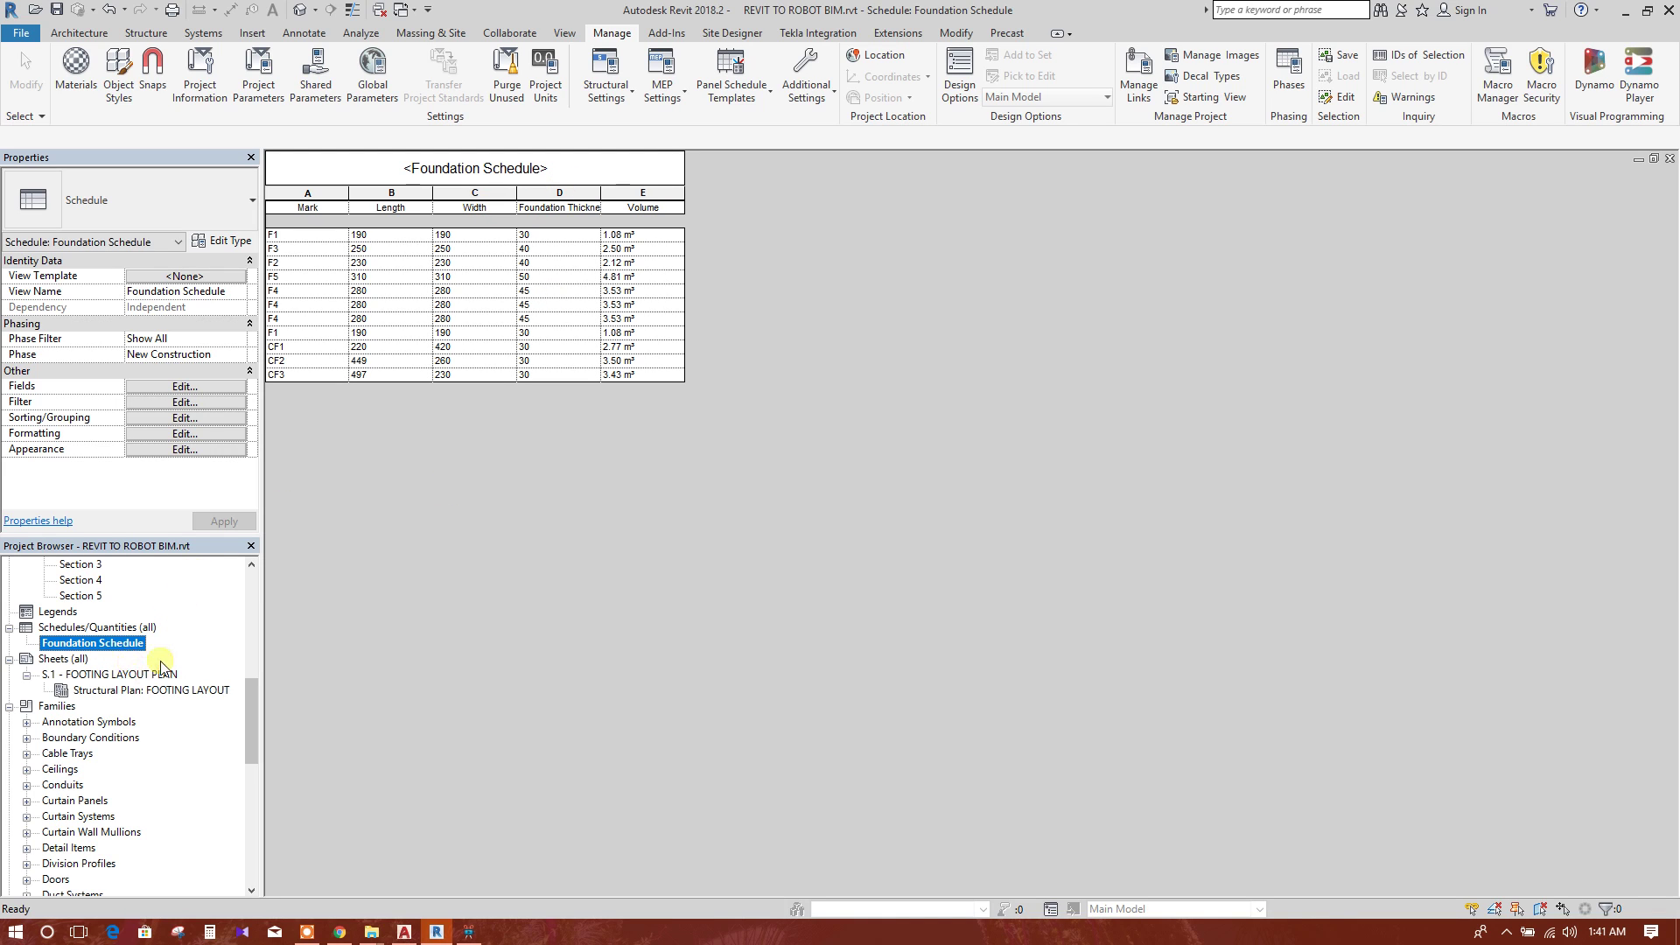
# - Open sheet S.1 - FOOTING LAYOUT PLAN and place the Foundation Schedule on it near the title block's logo
pyautogui.doubleClick(147, 675)
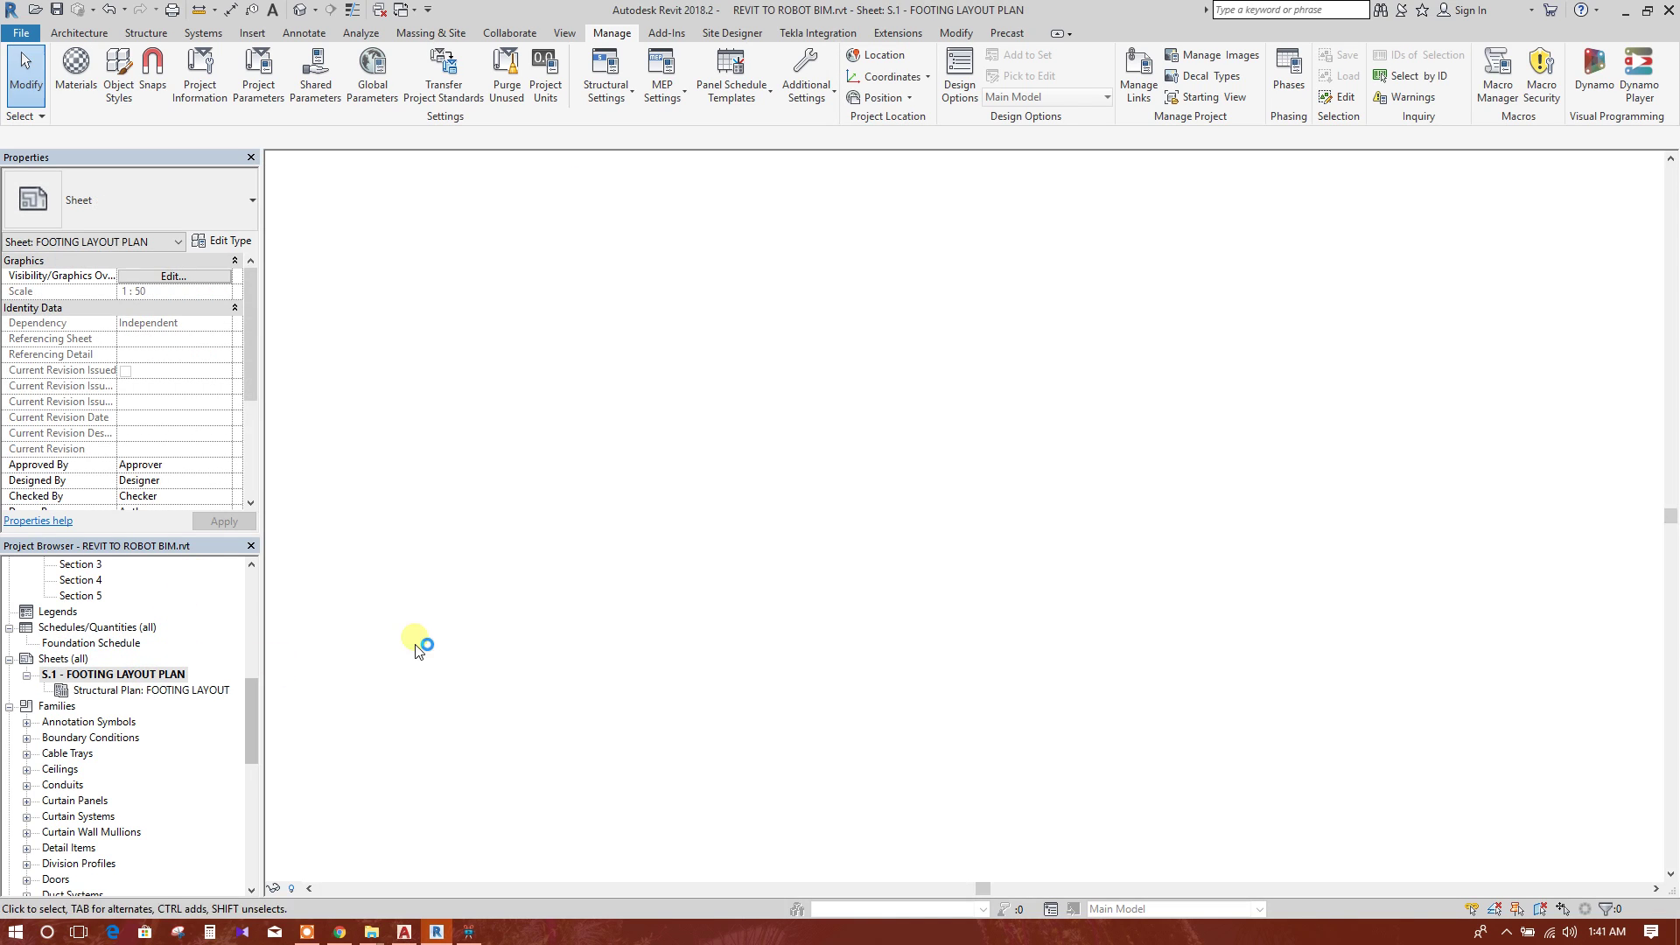
pyautogui.scroll(-1, 476, 476)
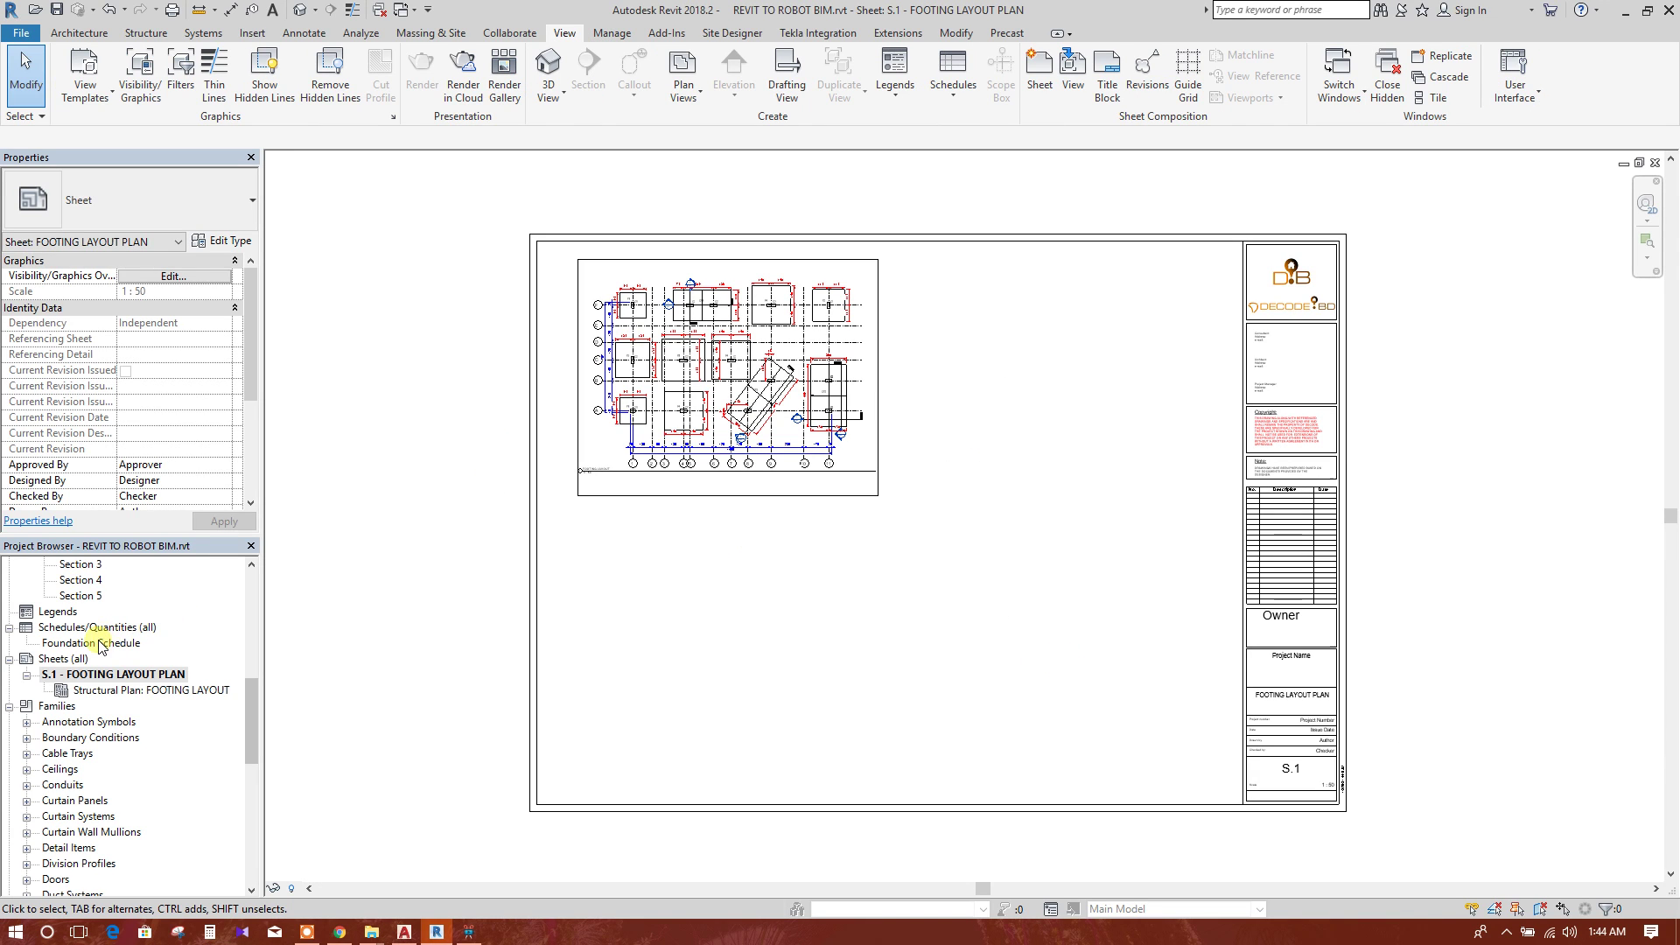
pyautogui.click(101, 644)
pyautogui.click(61, 627)
pyautogui.click(10, 627)
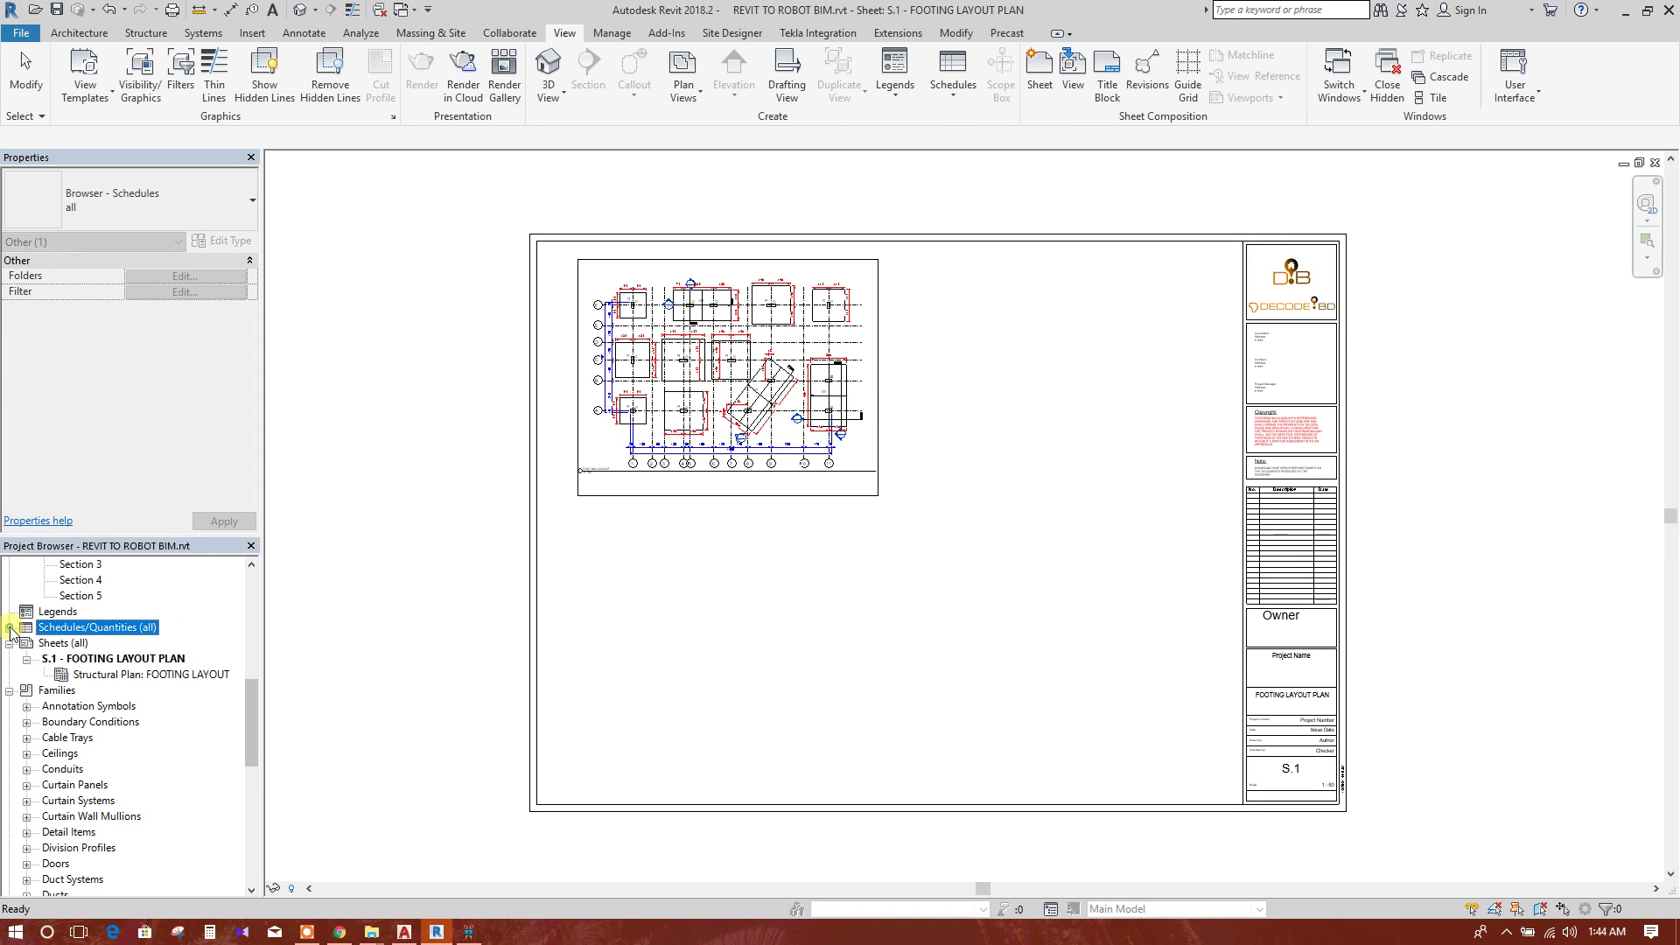
pyautogui.click(10, 627)
pyautogui.click(102, 644)
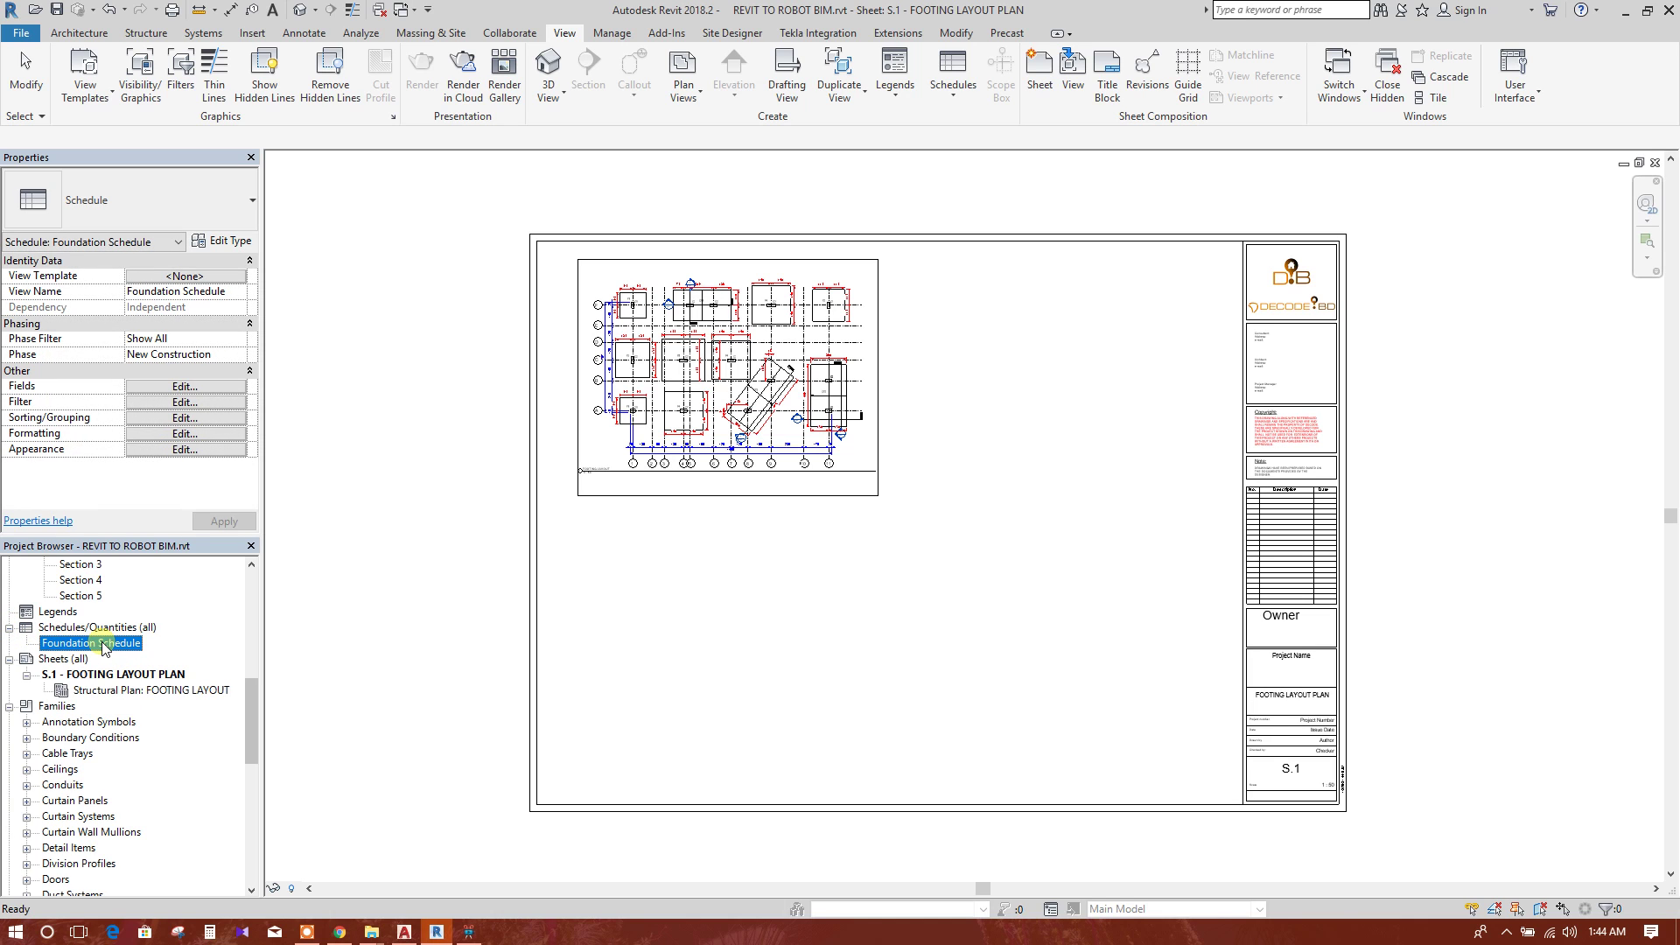
pyautogui.moveTo(92, 643); pyautogui.dragTo(1140, 563)
pyautogui.moveTo(1107, 472); pyautogui.dragTo(1109, 291)
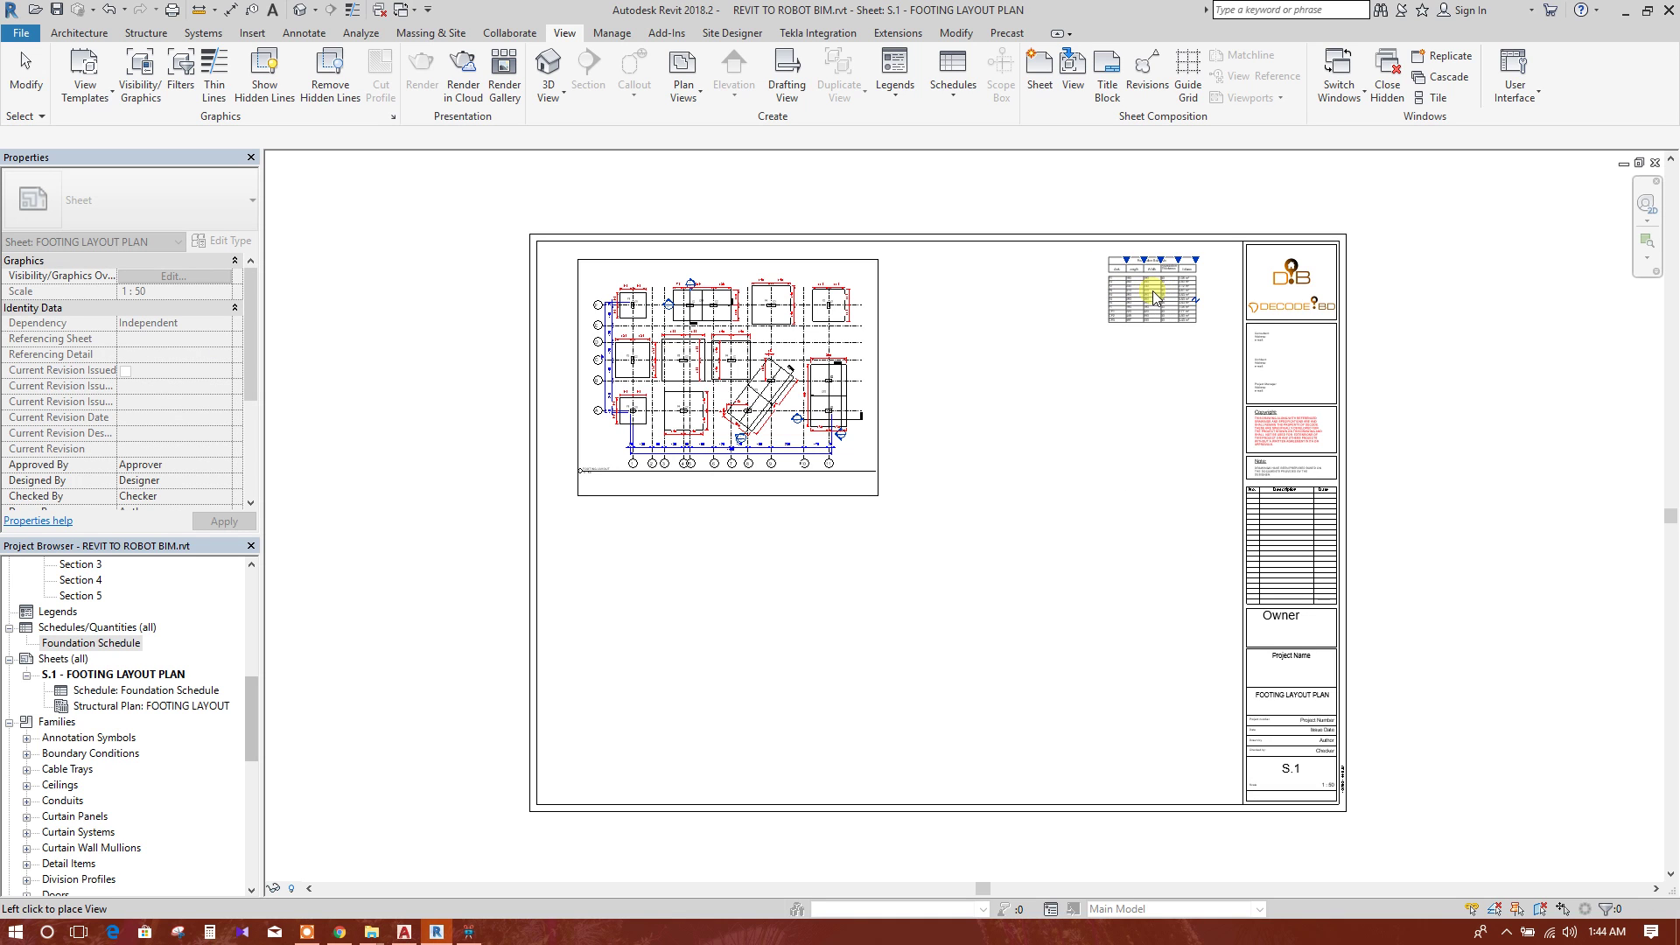
pyautogui.click(1120, 303)
pyautogui.scroll(4, 1129, 307)
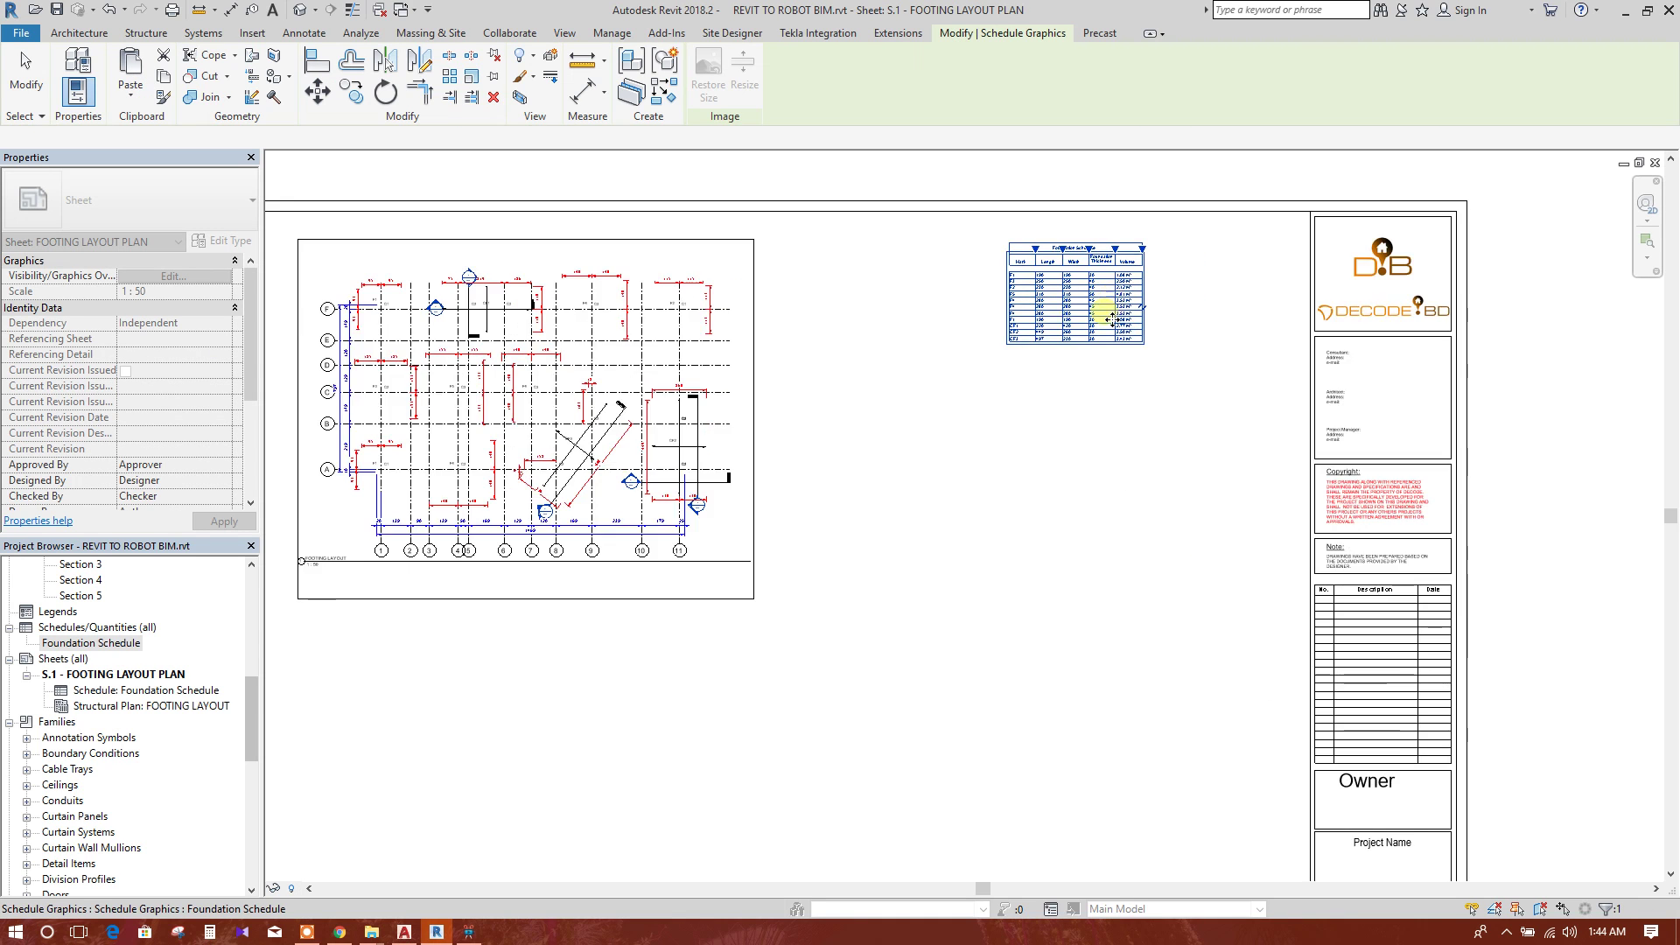
pyautogui.click(1237, 450)
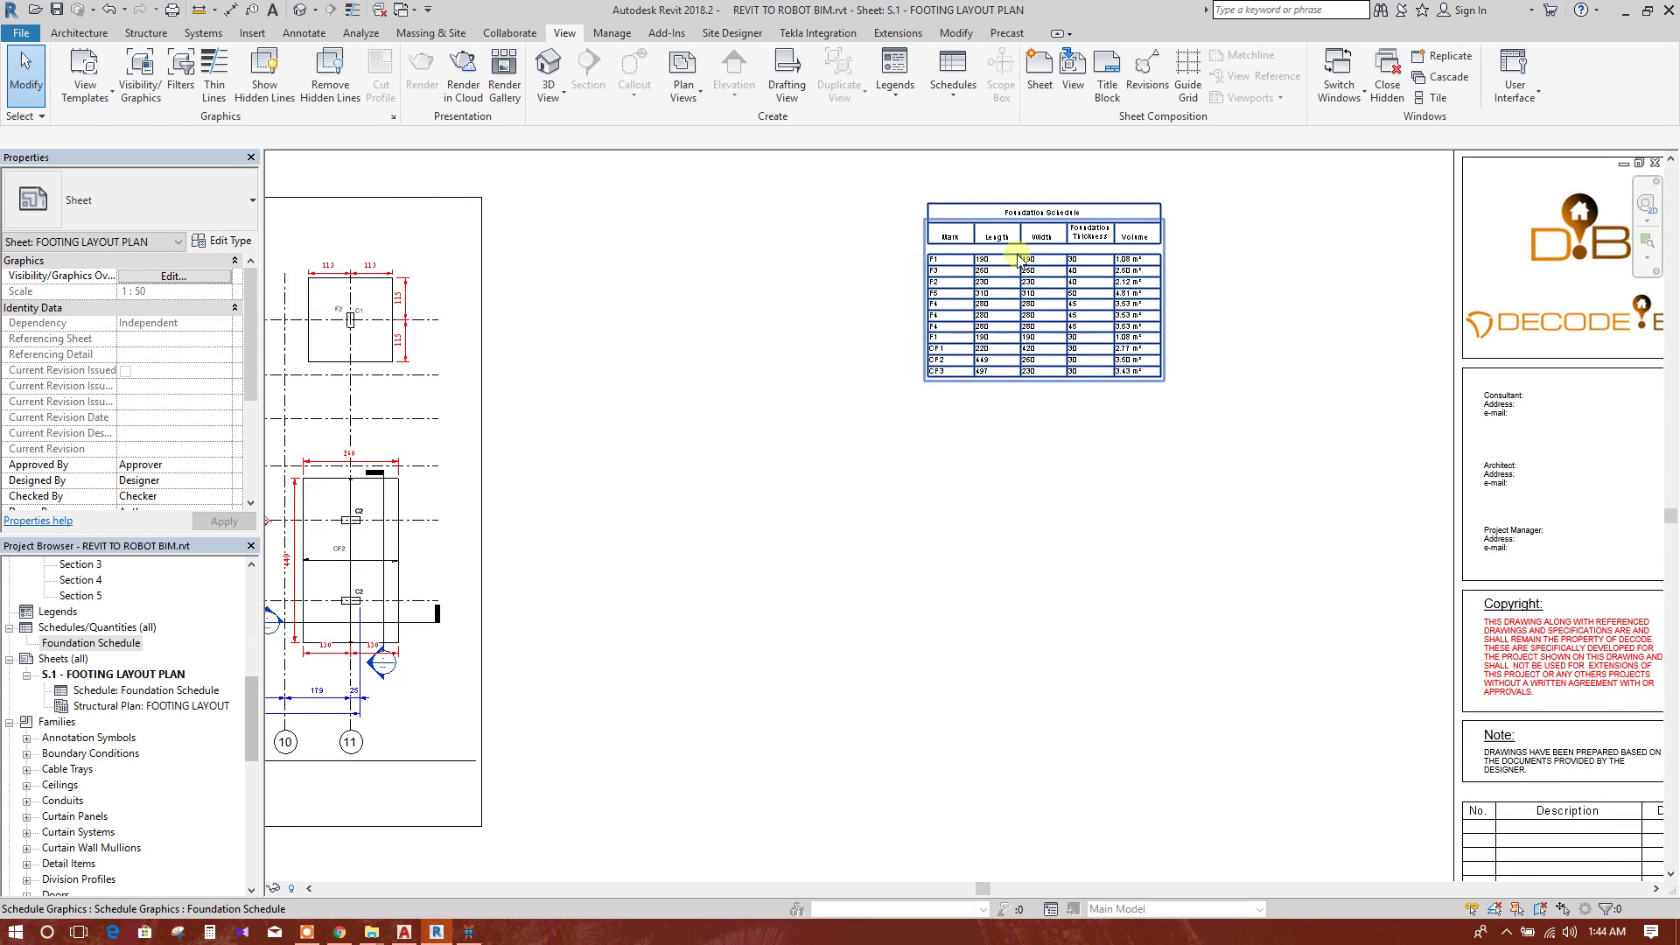
# - Examine the rows and columns of the Foundation Schedule placed on the sheet
pyautogui.scroll(3, 1006, 315)
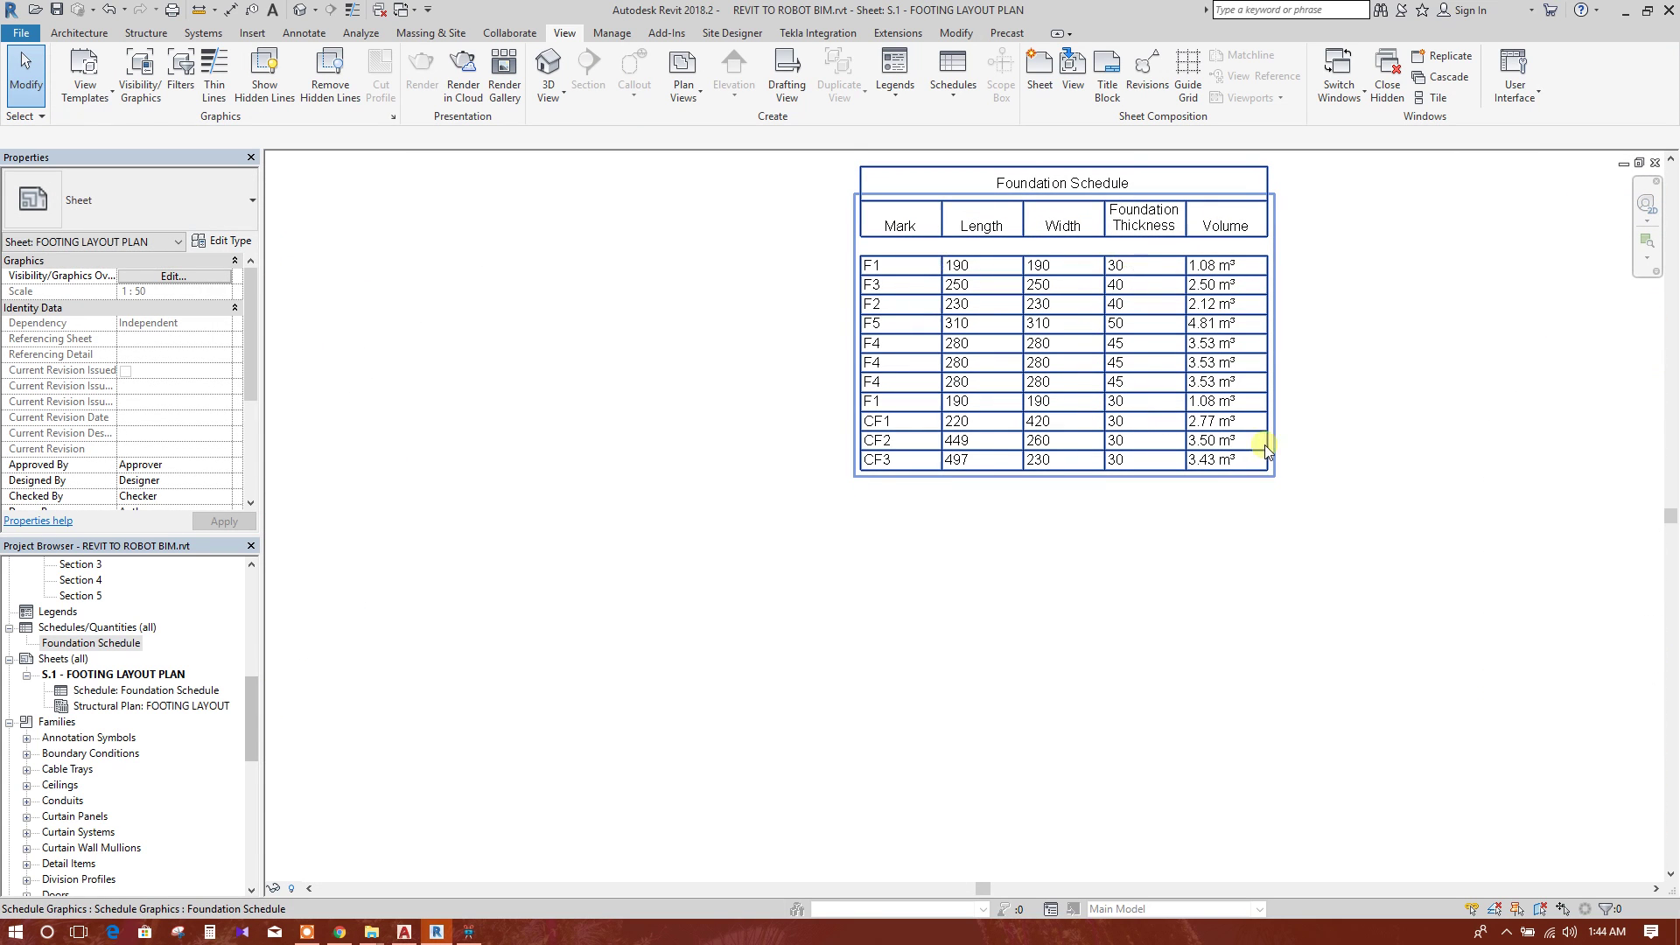
pyautogui.scroll(-3, 1120, 302)
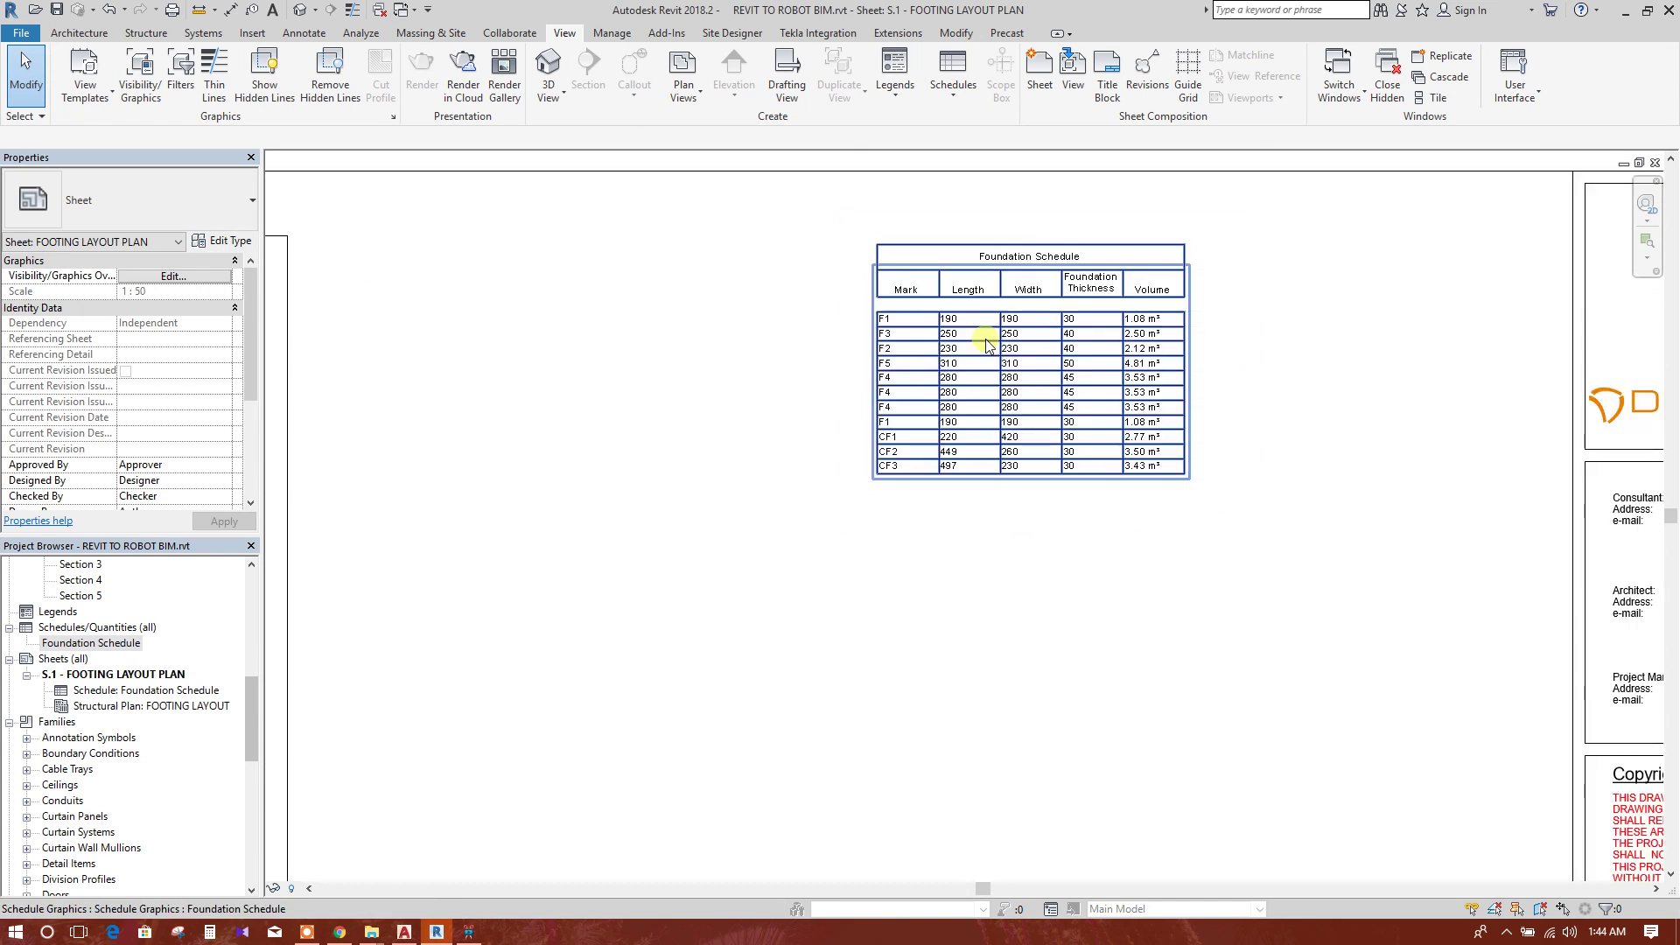
pyautogui.scroll(-2, 1106, 359)
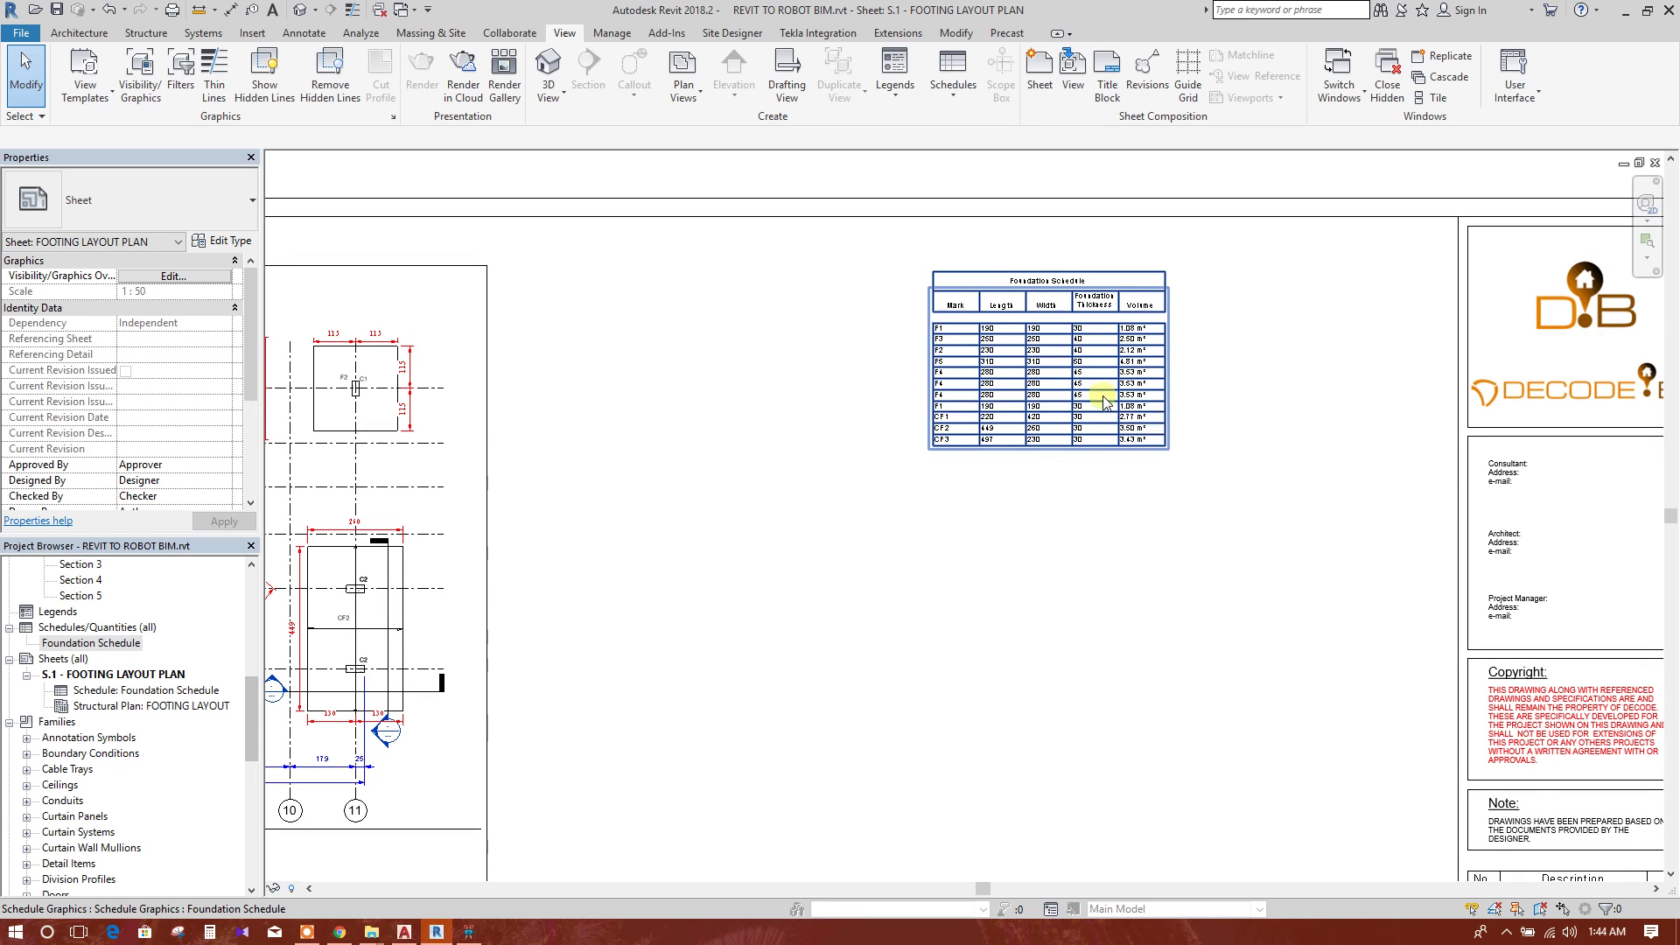
pyautogui.moveTo(1082, 415); pyautogui.dragTo(1087, 455, button='middle')
pyautogui.scroll(2, 1080, 376)
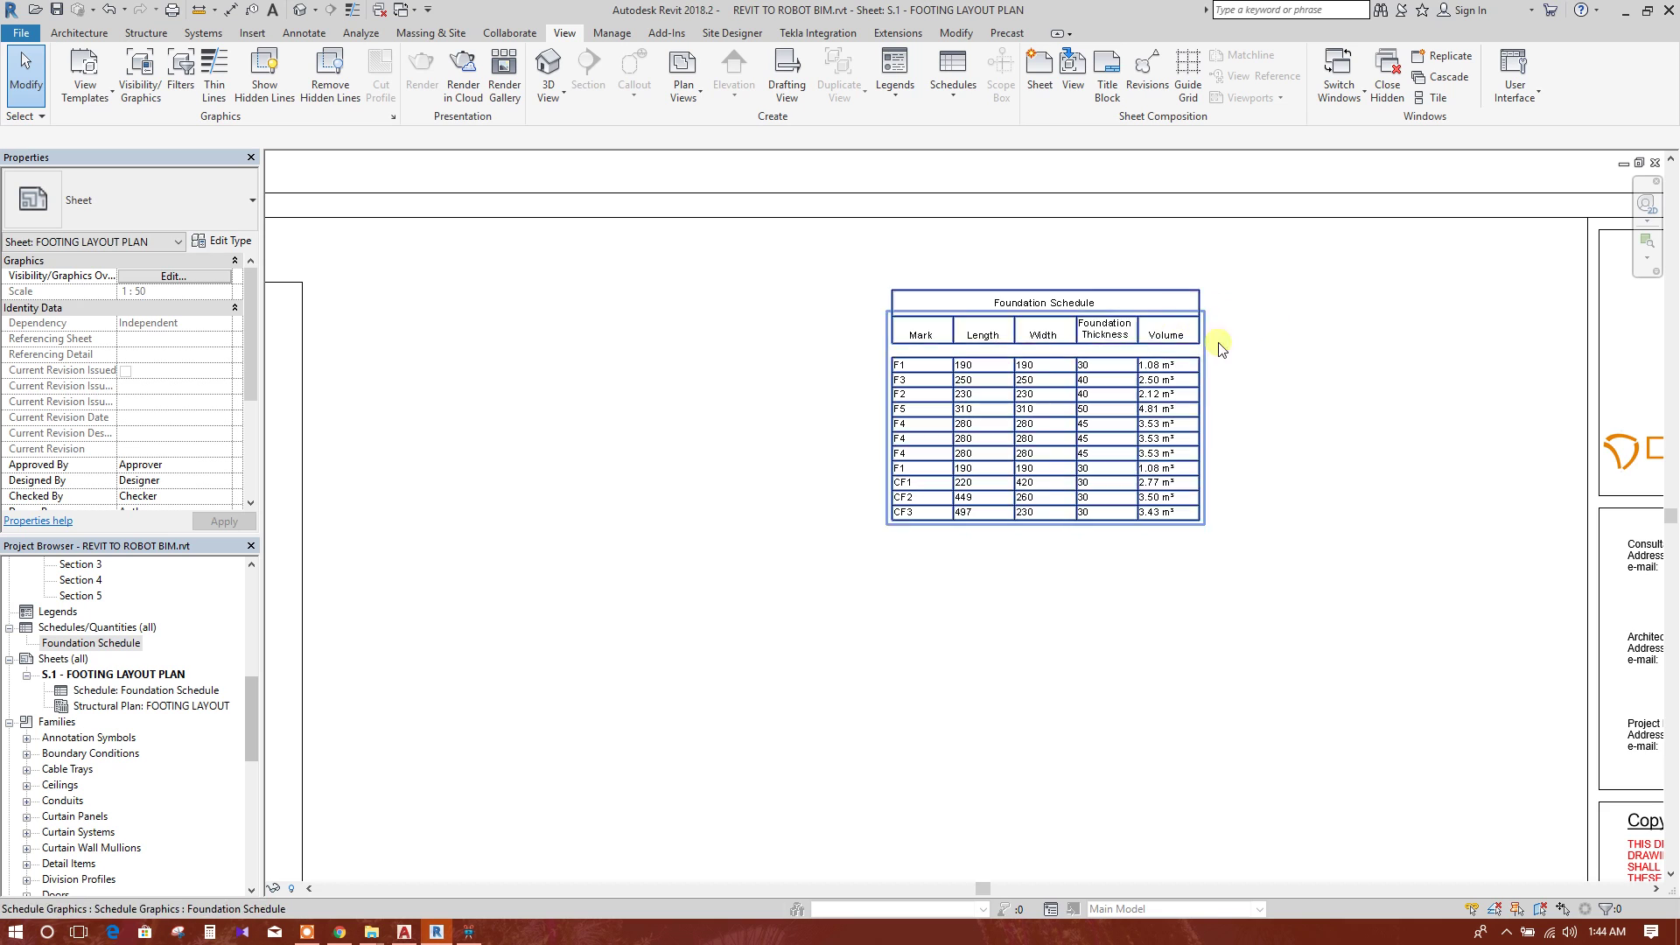
pyautogui.scroll(-2, 1147, 510)
pyautogui.moveTo(1030, 667); pyautogui.dragTo(1119, 533, button='middle')
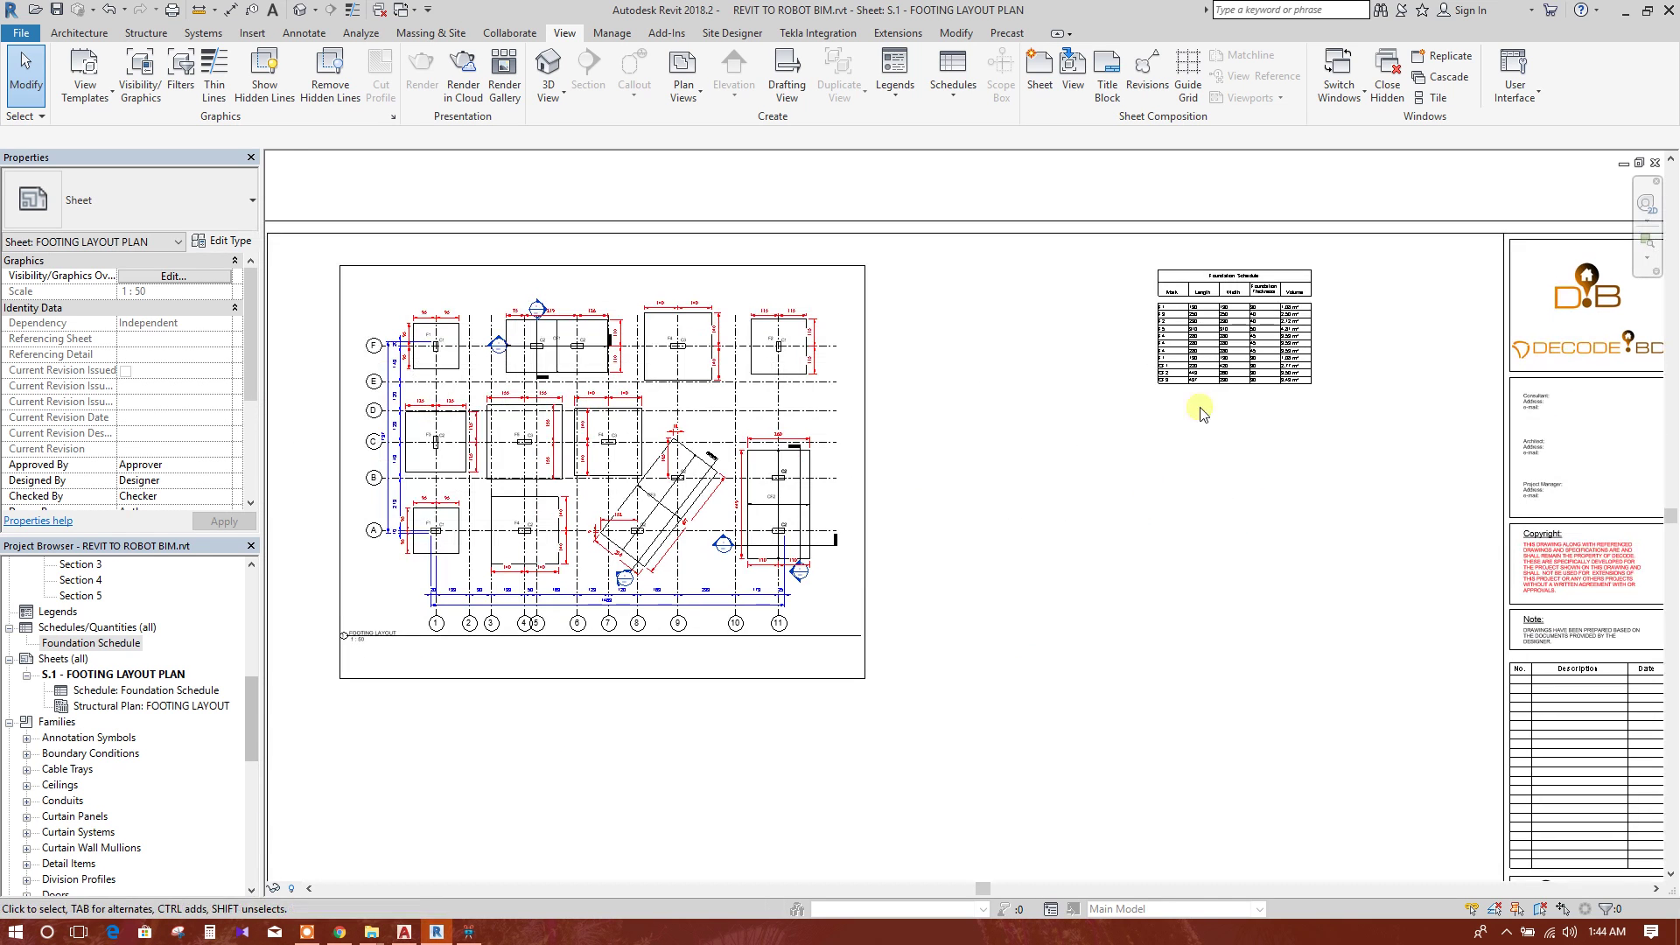
# - Move the Foundation Schedule on the sheet so it sits right beside the footing layout view
pyautogui.click(1241, 354)
pyautogui.moveTo(1252, 317); pyautogui.dragTo(971, 368)
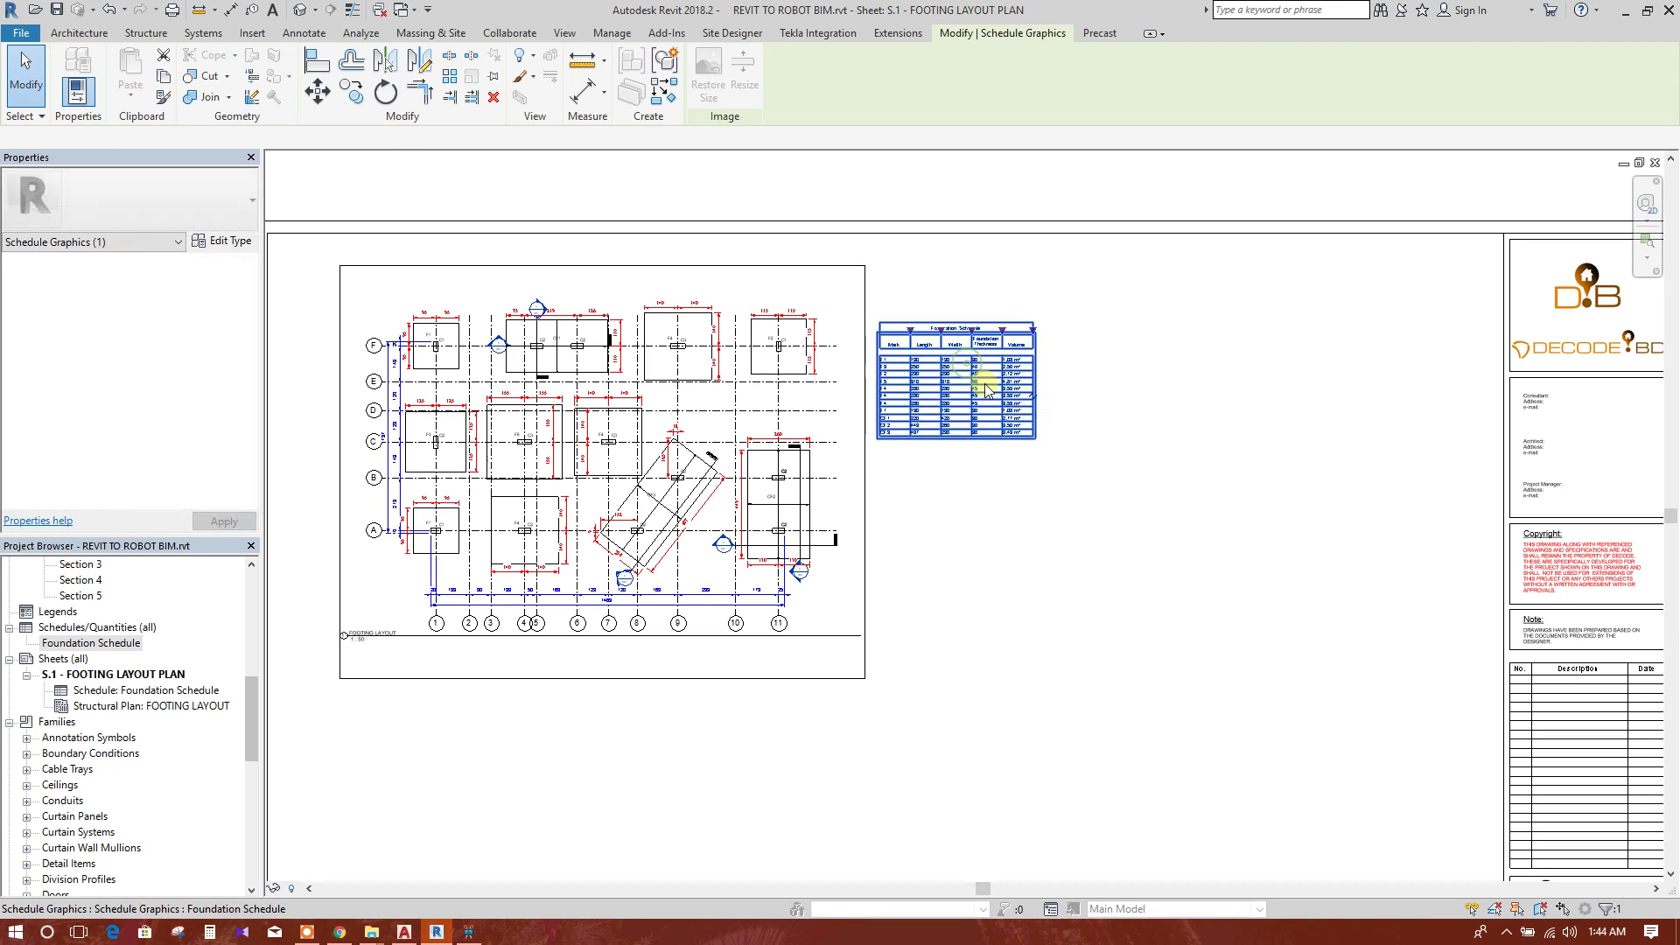
pyautogui.click(1206, 502)
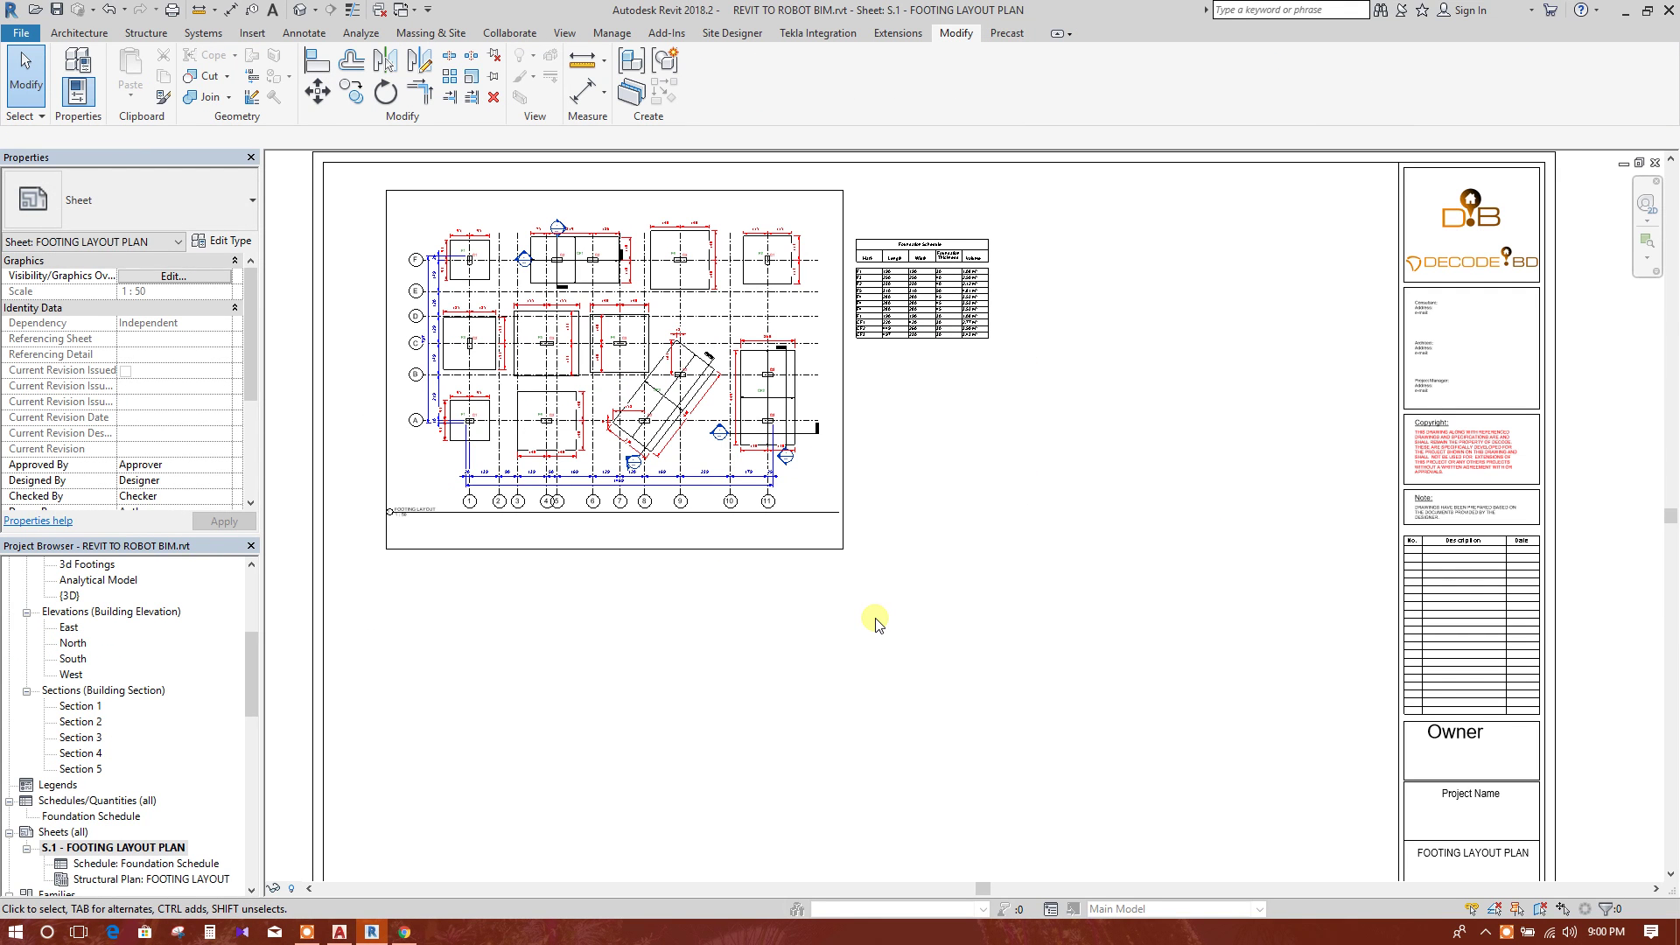
# - Create a new building-component schedule for the Structural Rebar category
pyautogui.moveTo(889, 588); pyautogui.dragTo(936, 567, button='middle')
pyautogui.scroll(-1, 251, 664)
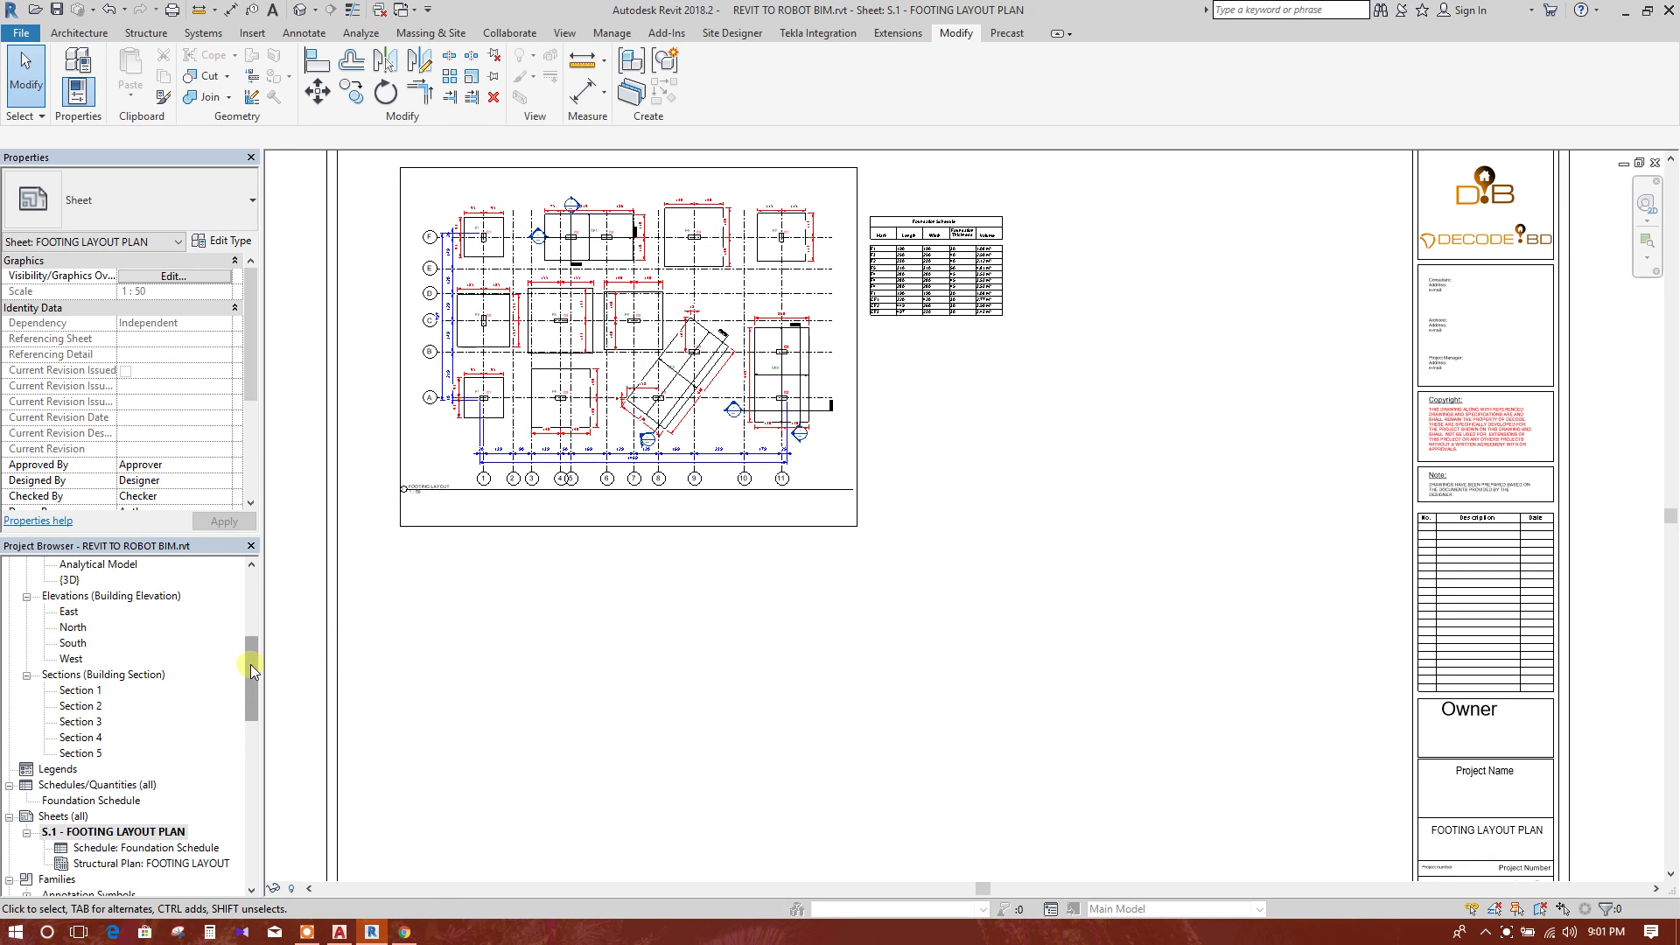
pyautogui.scroll(-1, 250, 664)
pyautogui.rightClick(107, 754)
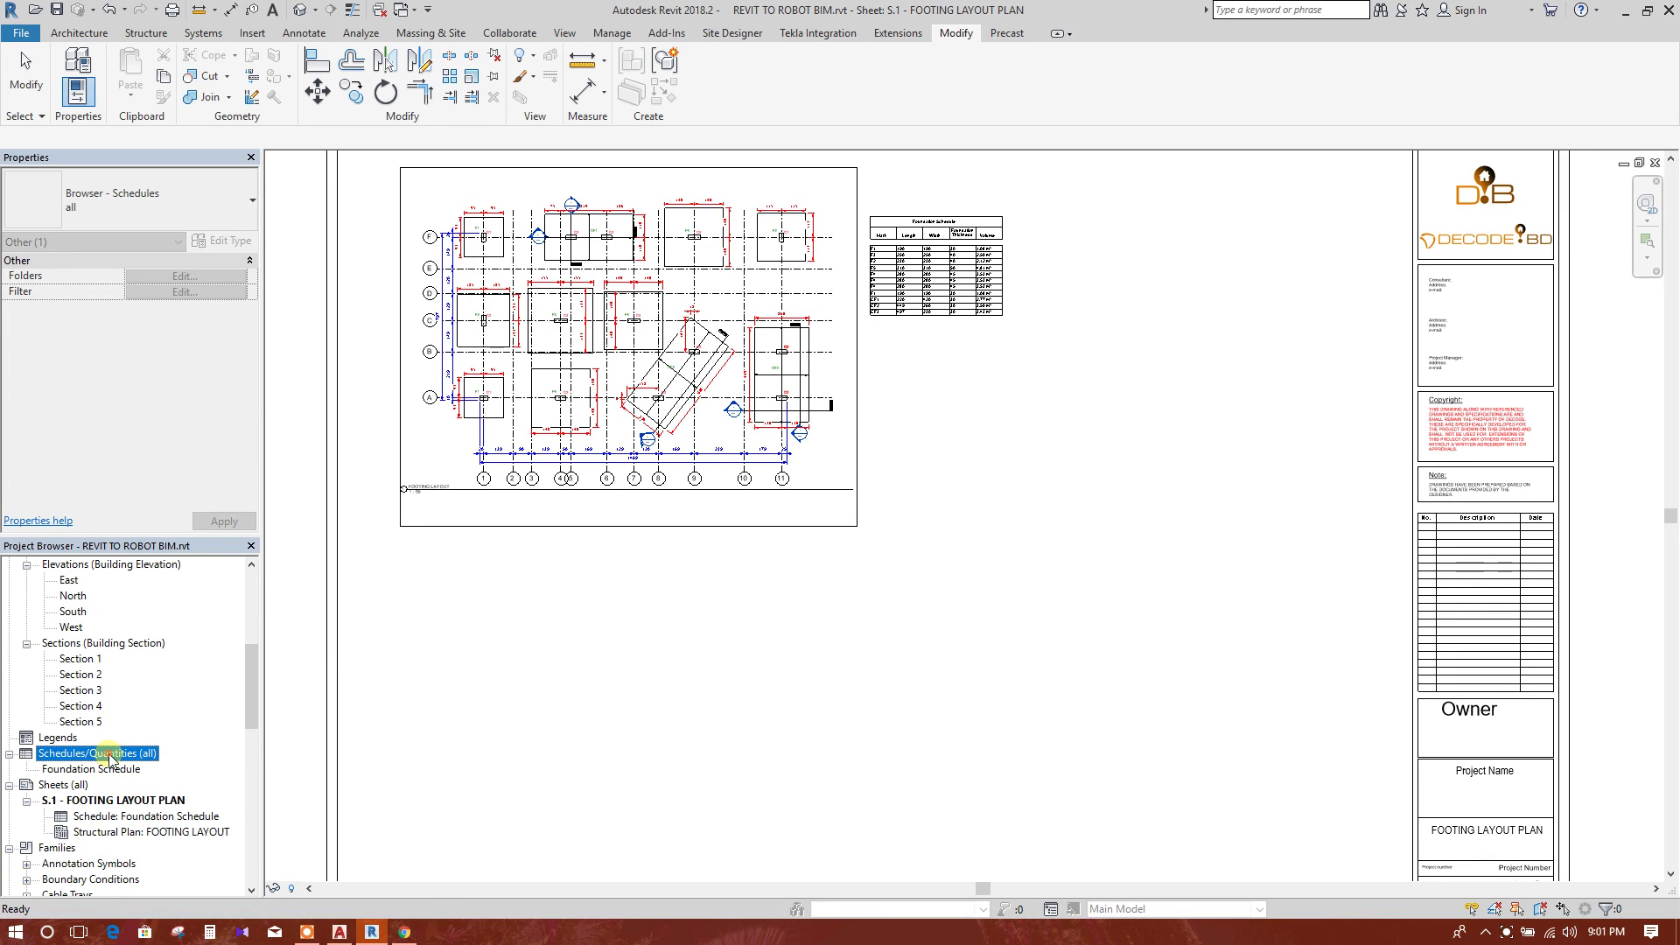
pyautogui.click(193, 537)
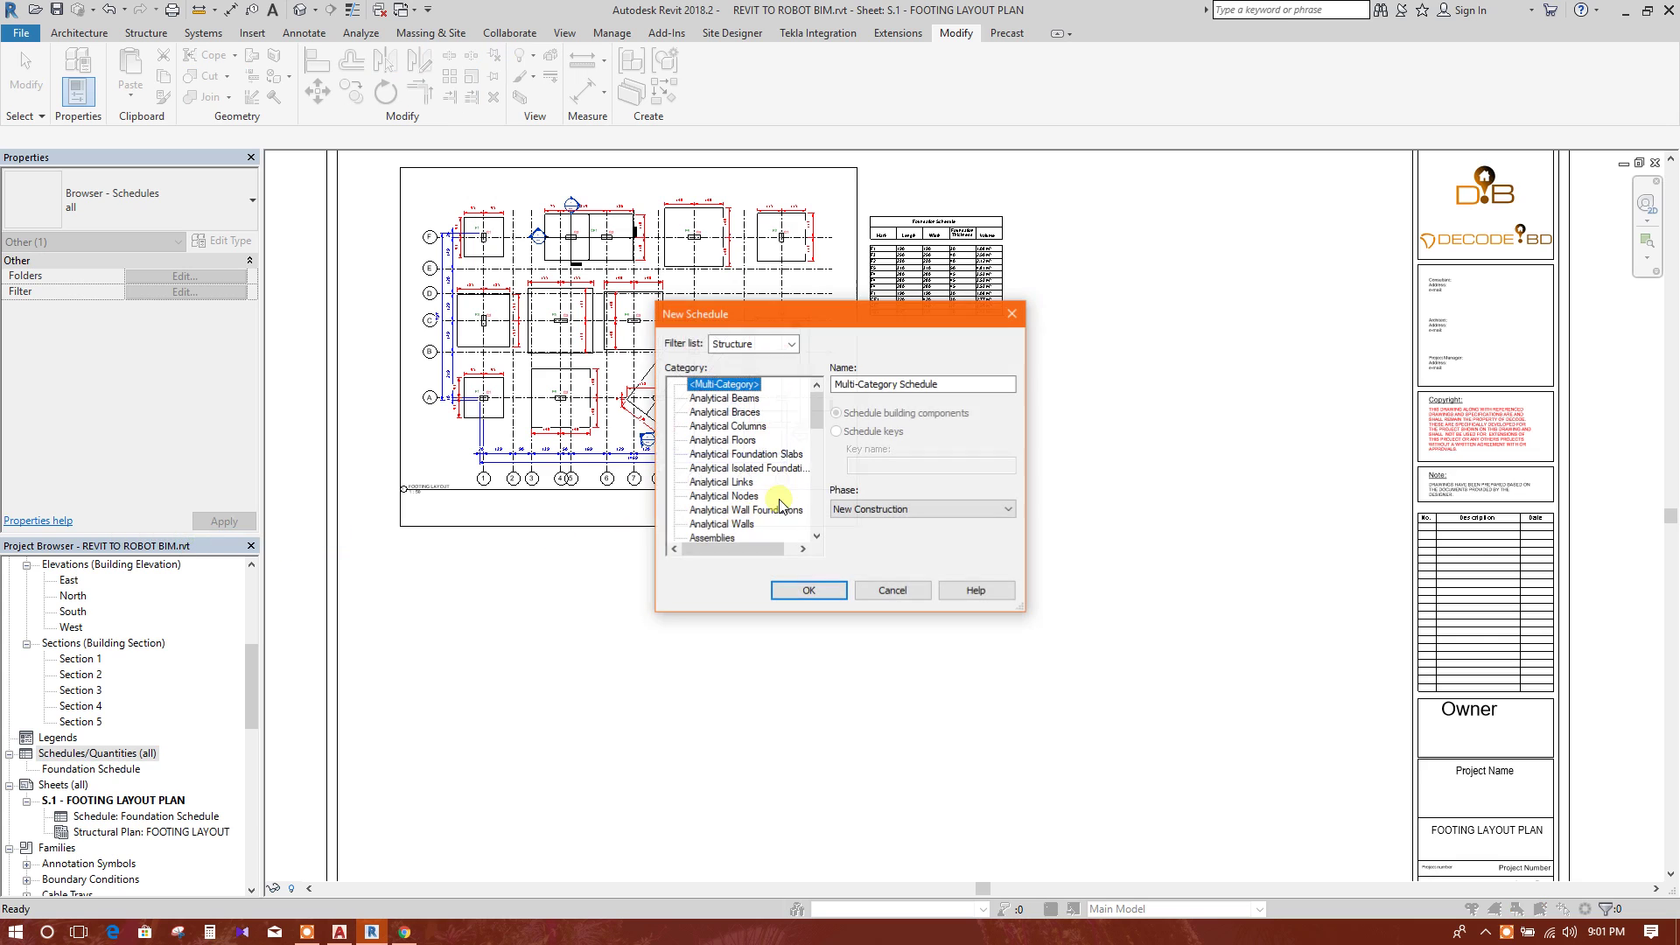
pyautogui.scroll(-1, 804, 437)
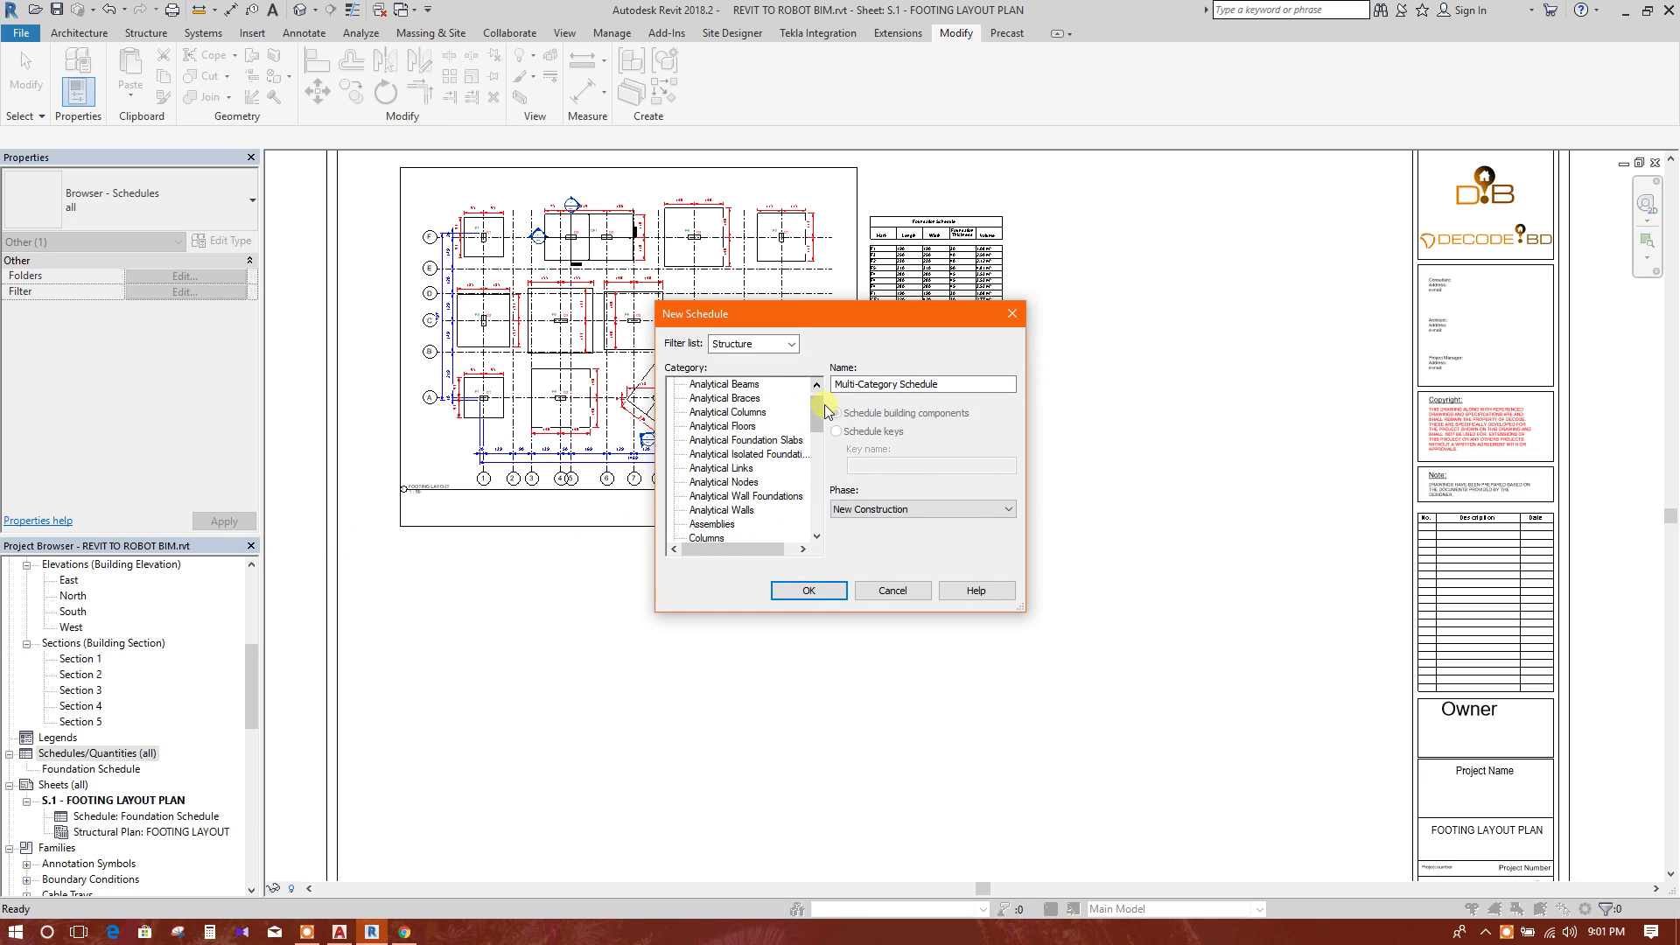
pyautogui.moveTo(826, 411); pyautogui.dragTo(811, 509)
pyautogui.click(715, 469)
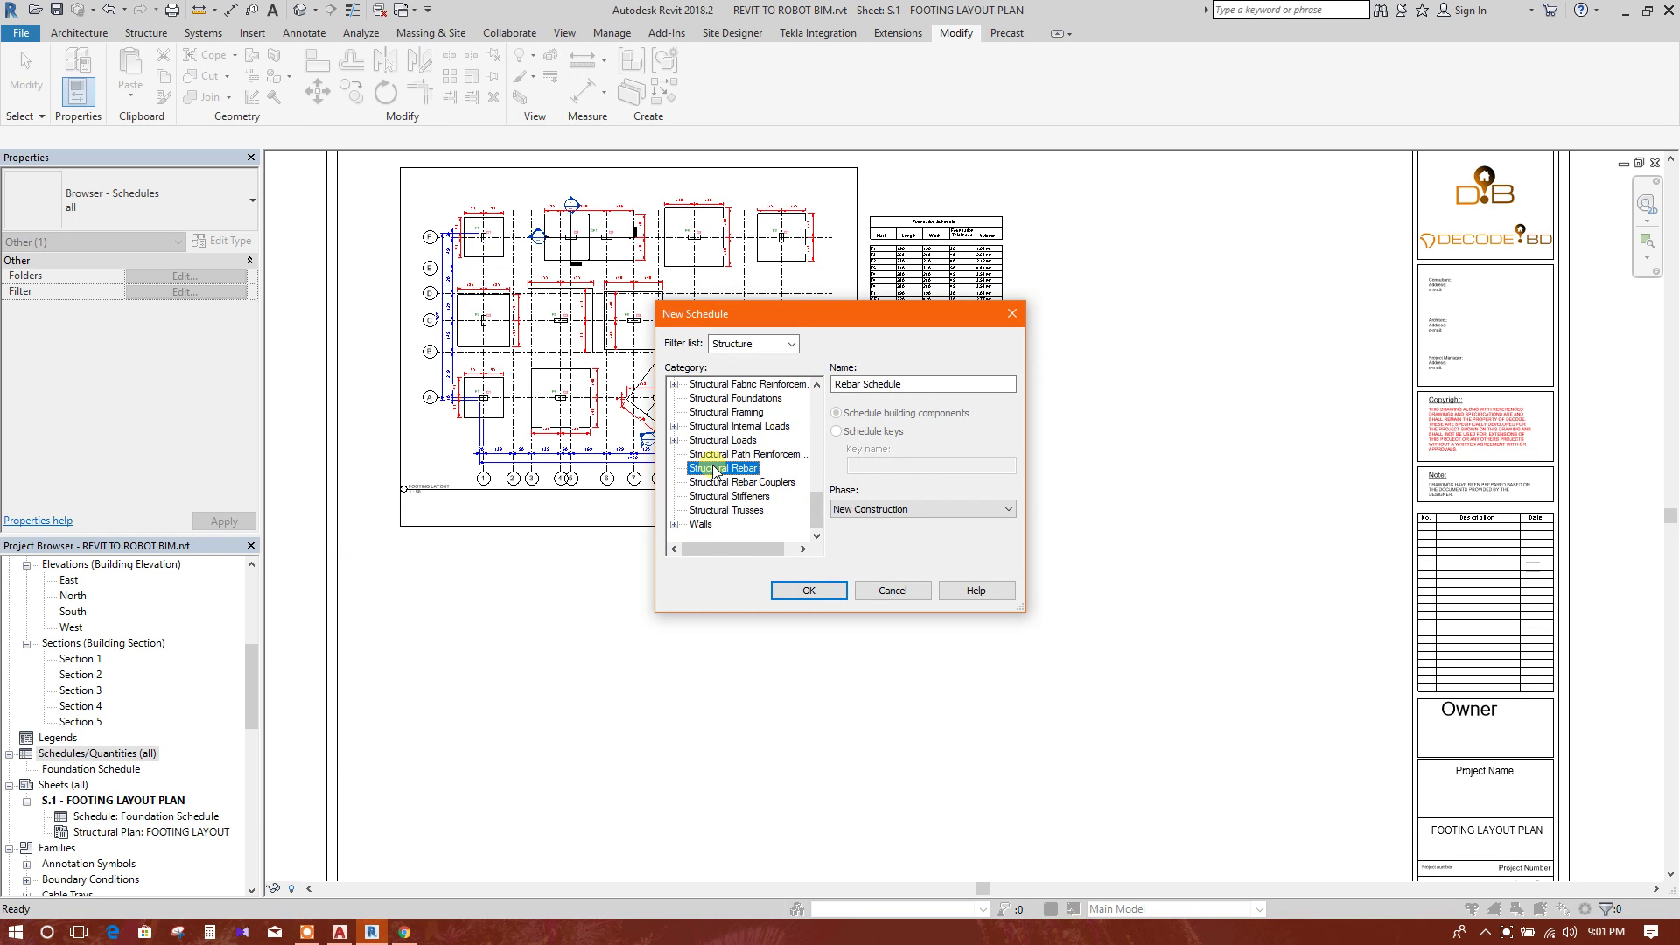
pyautogui.click(808, 591)
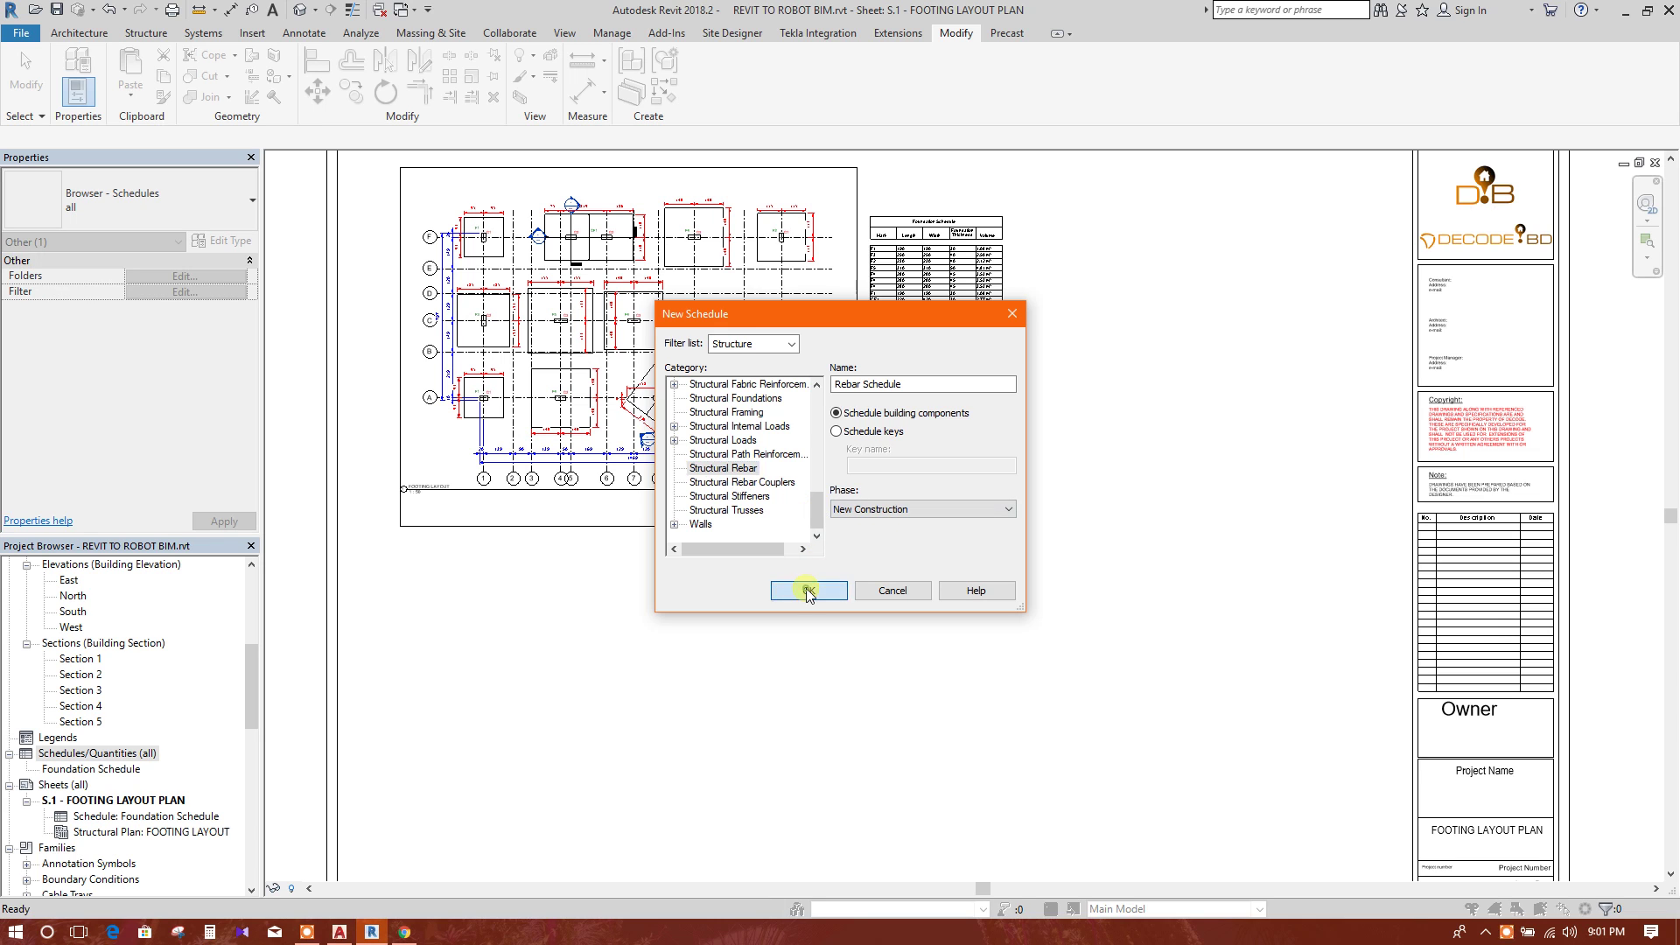
# - Add the Bar Diameter and BAR SPACING fields, in that order, to the rebar schedule
pyautogui.scroll(-2, 761, 457)
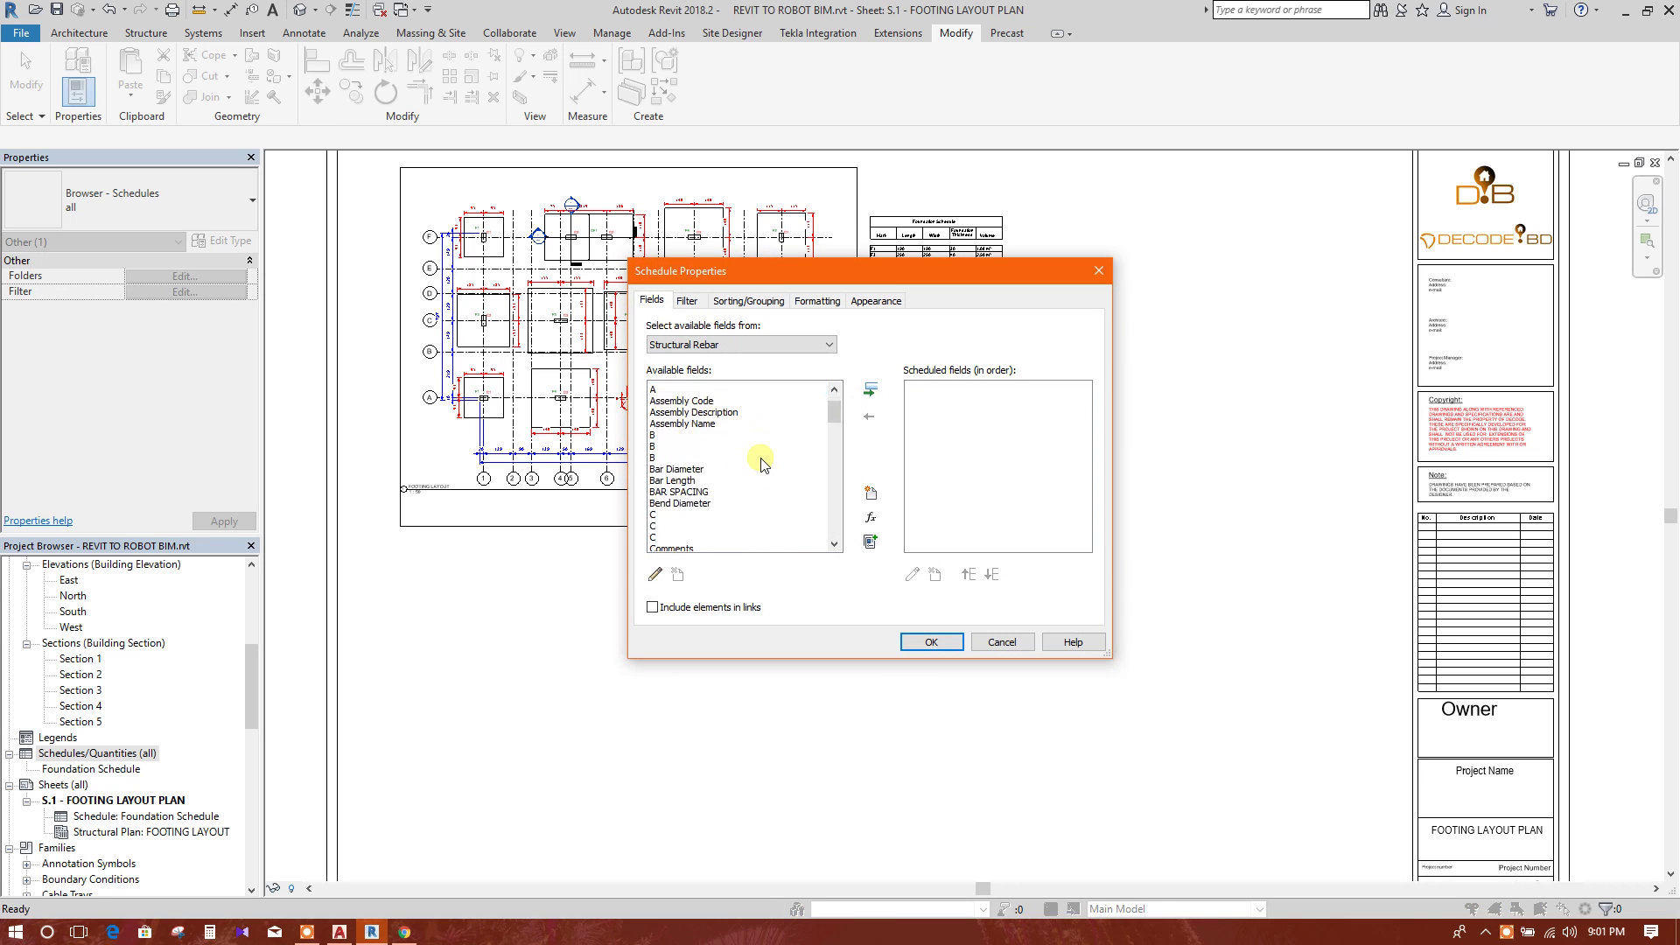
pyautogui.click(699, 422)
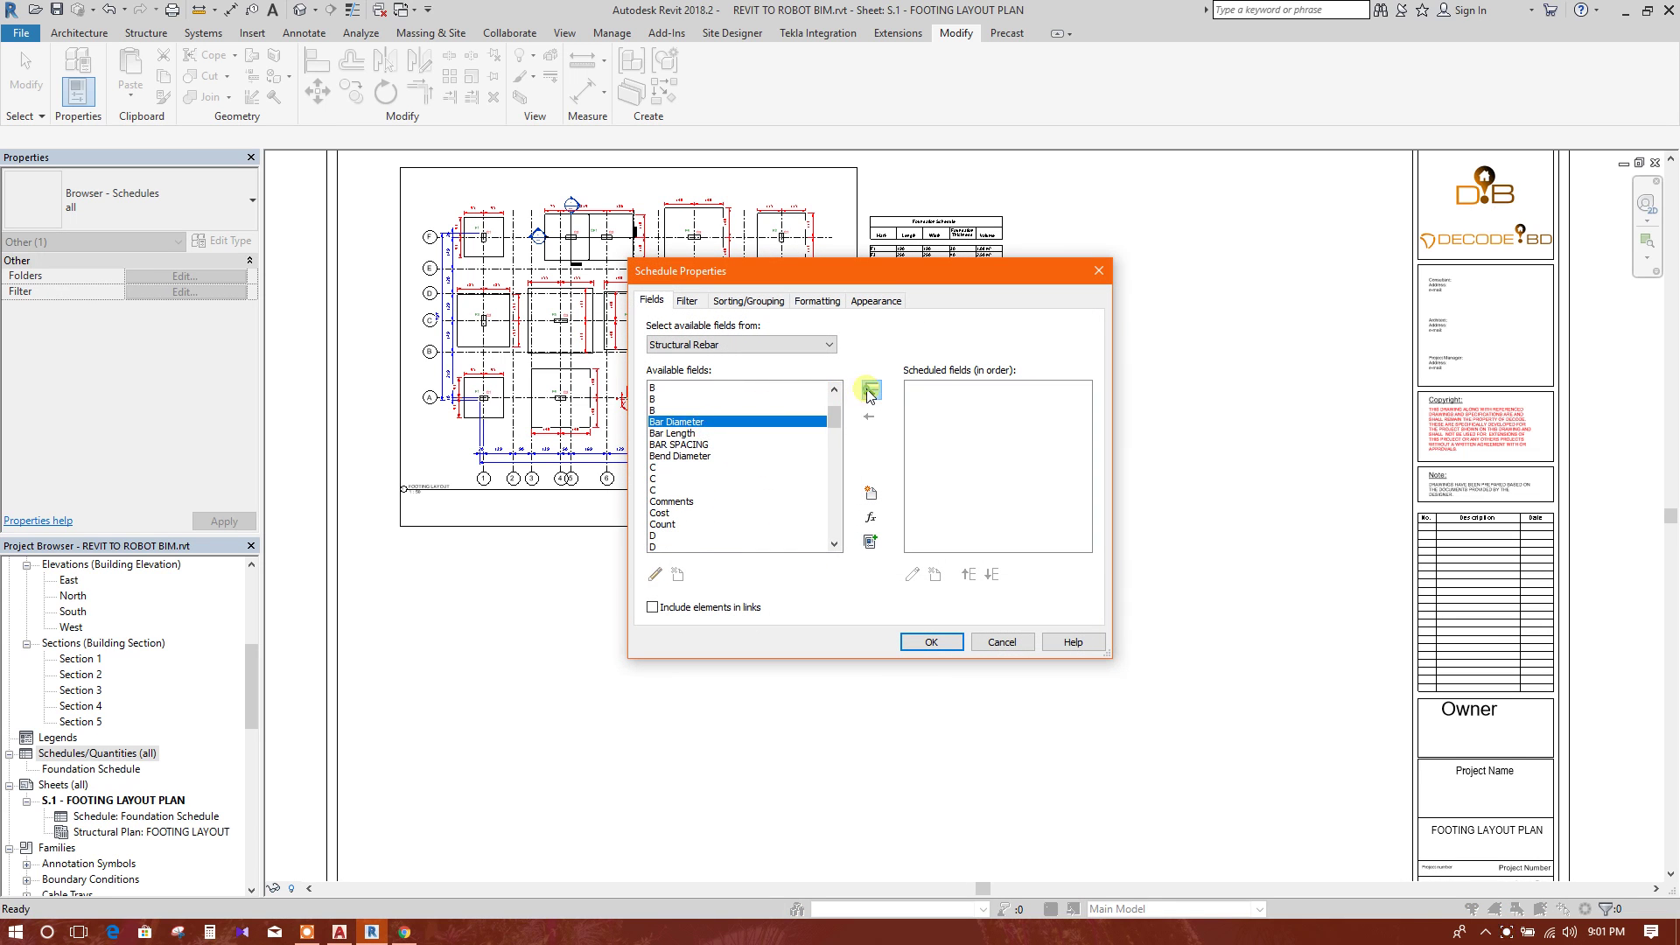
pyautogui.click(869, 391)
pyautogui.click(695, 434)
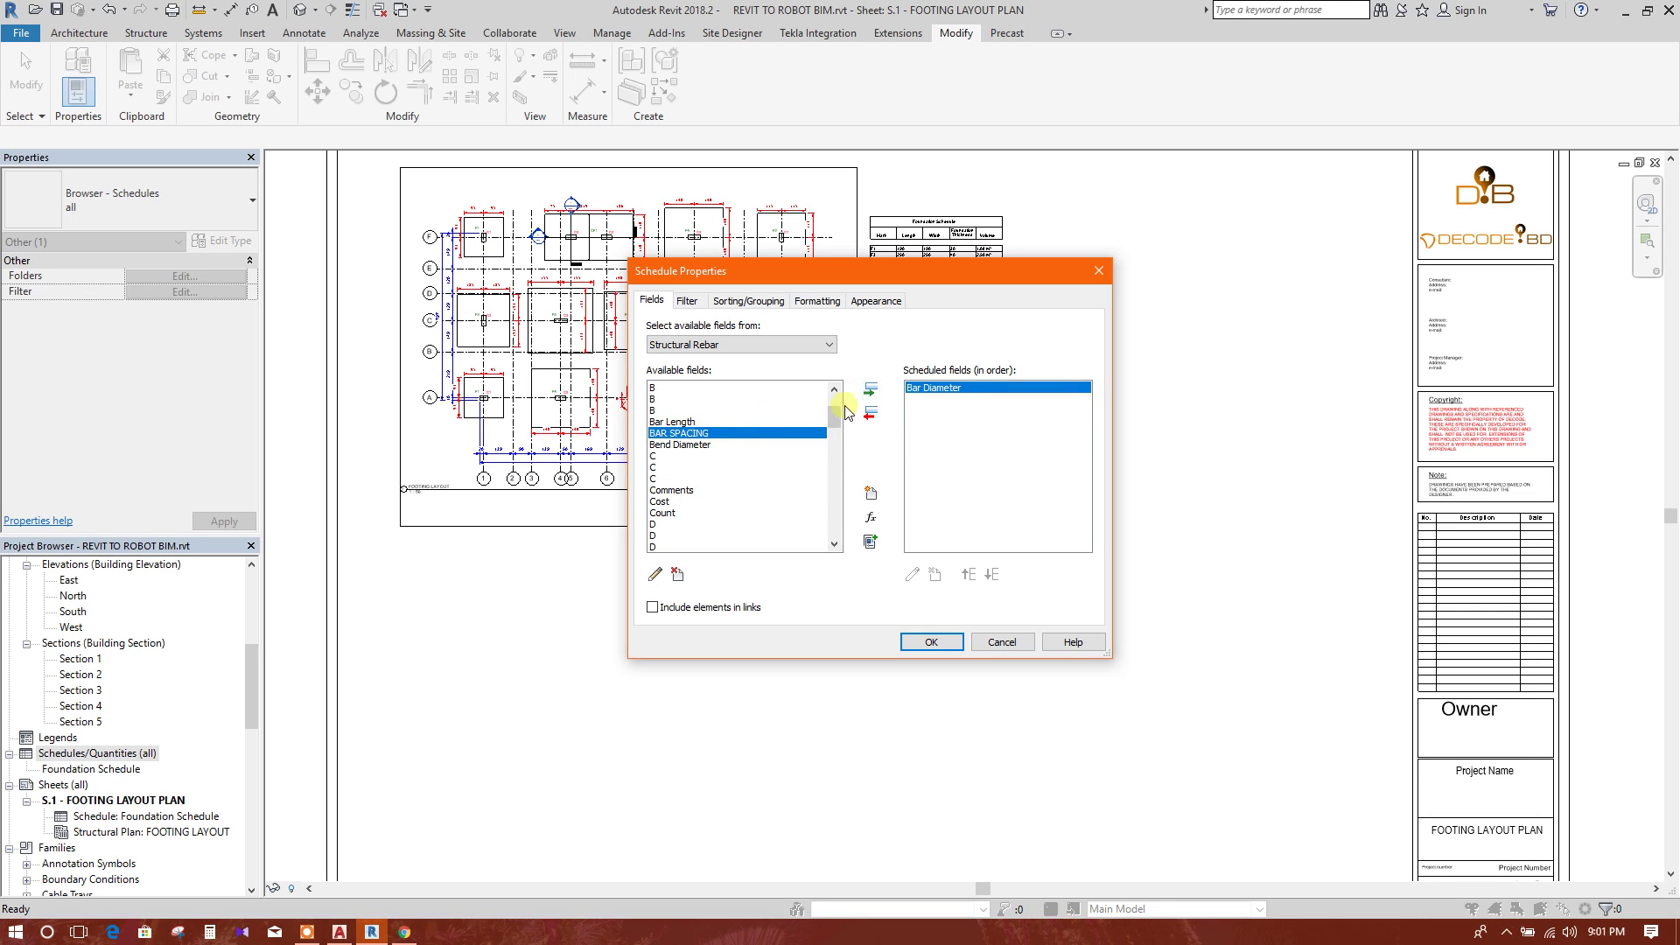
pyautogui.click(871, 392)
# - Add the Host Mark field to the rebar schedule after BAR SPACING
pyautogui.scroll(-5, 739, 498)
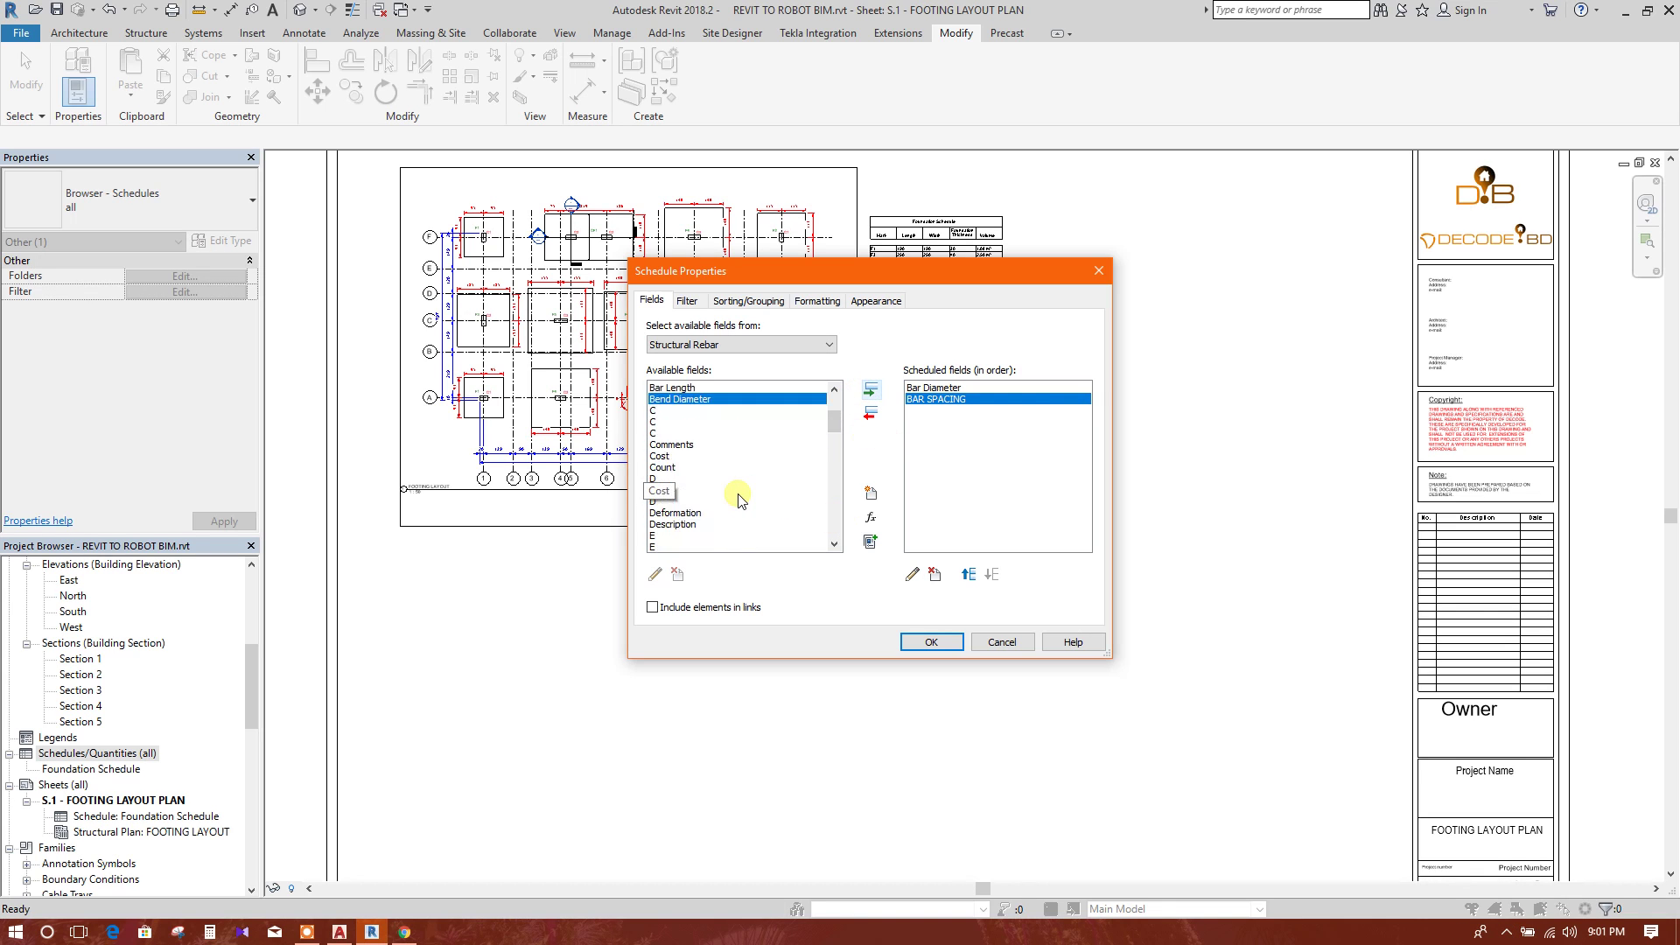
pyautogui.scroll(-8, 785, 518)
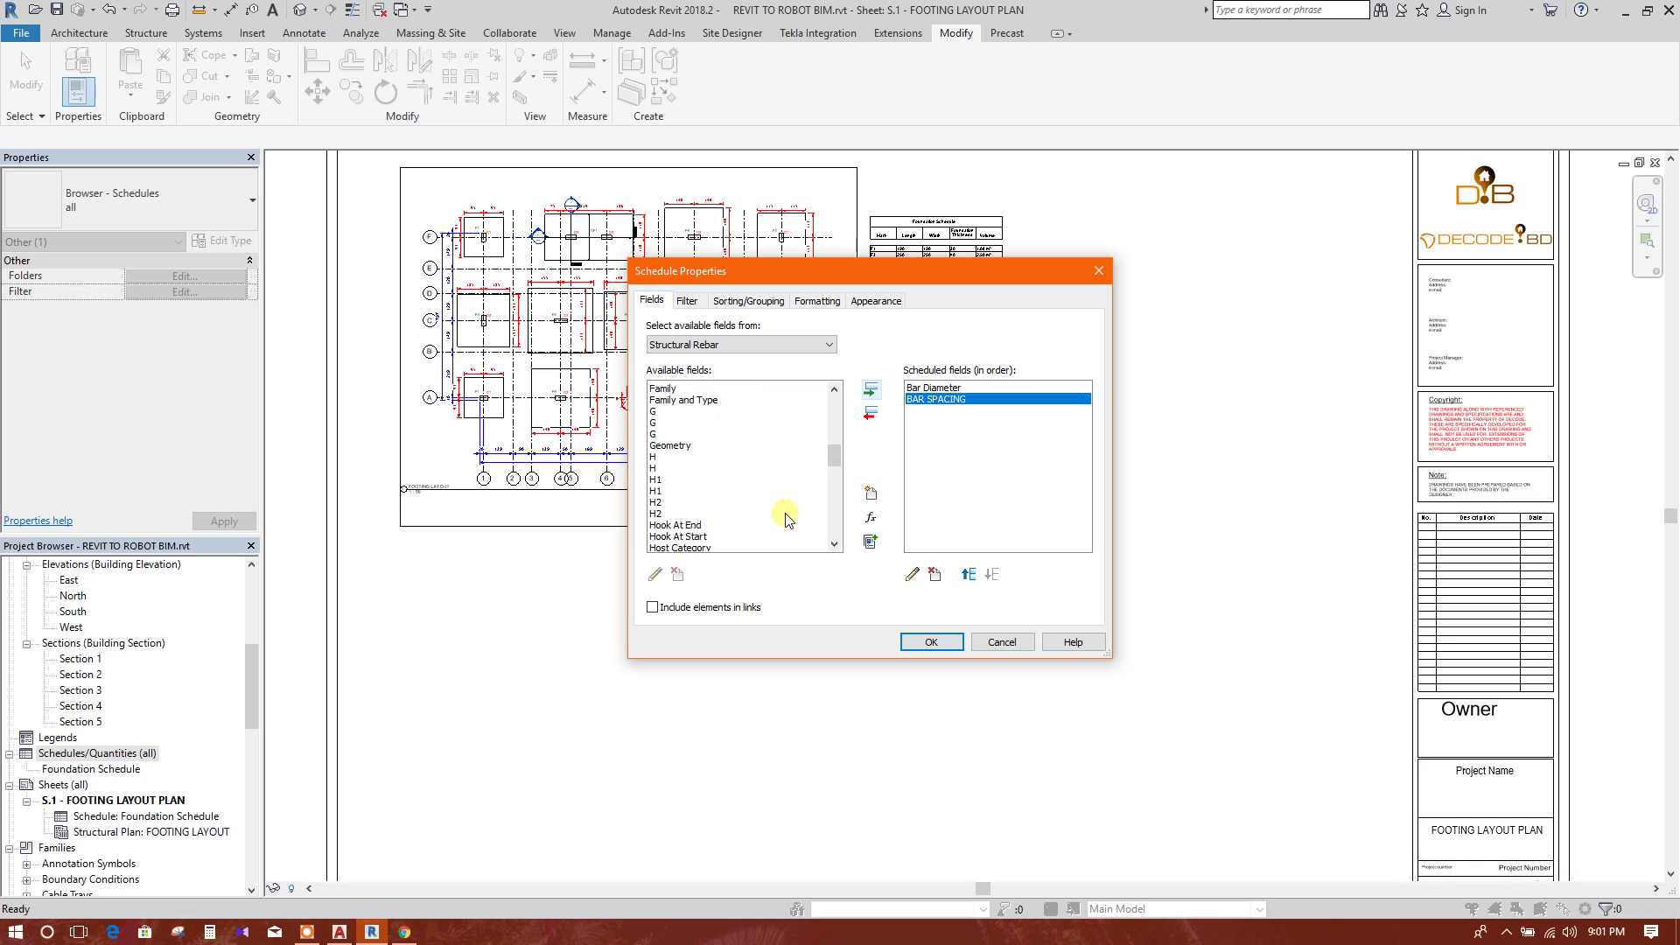
pyautogui.scroll(5, 784, 518)
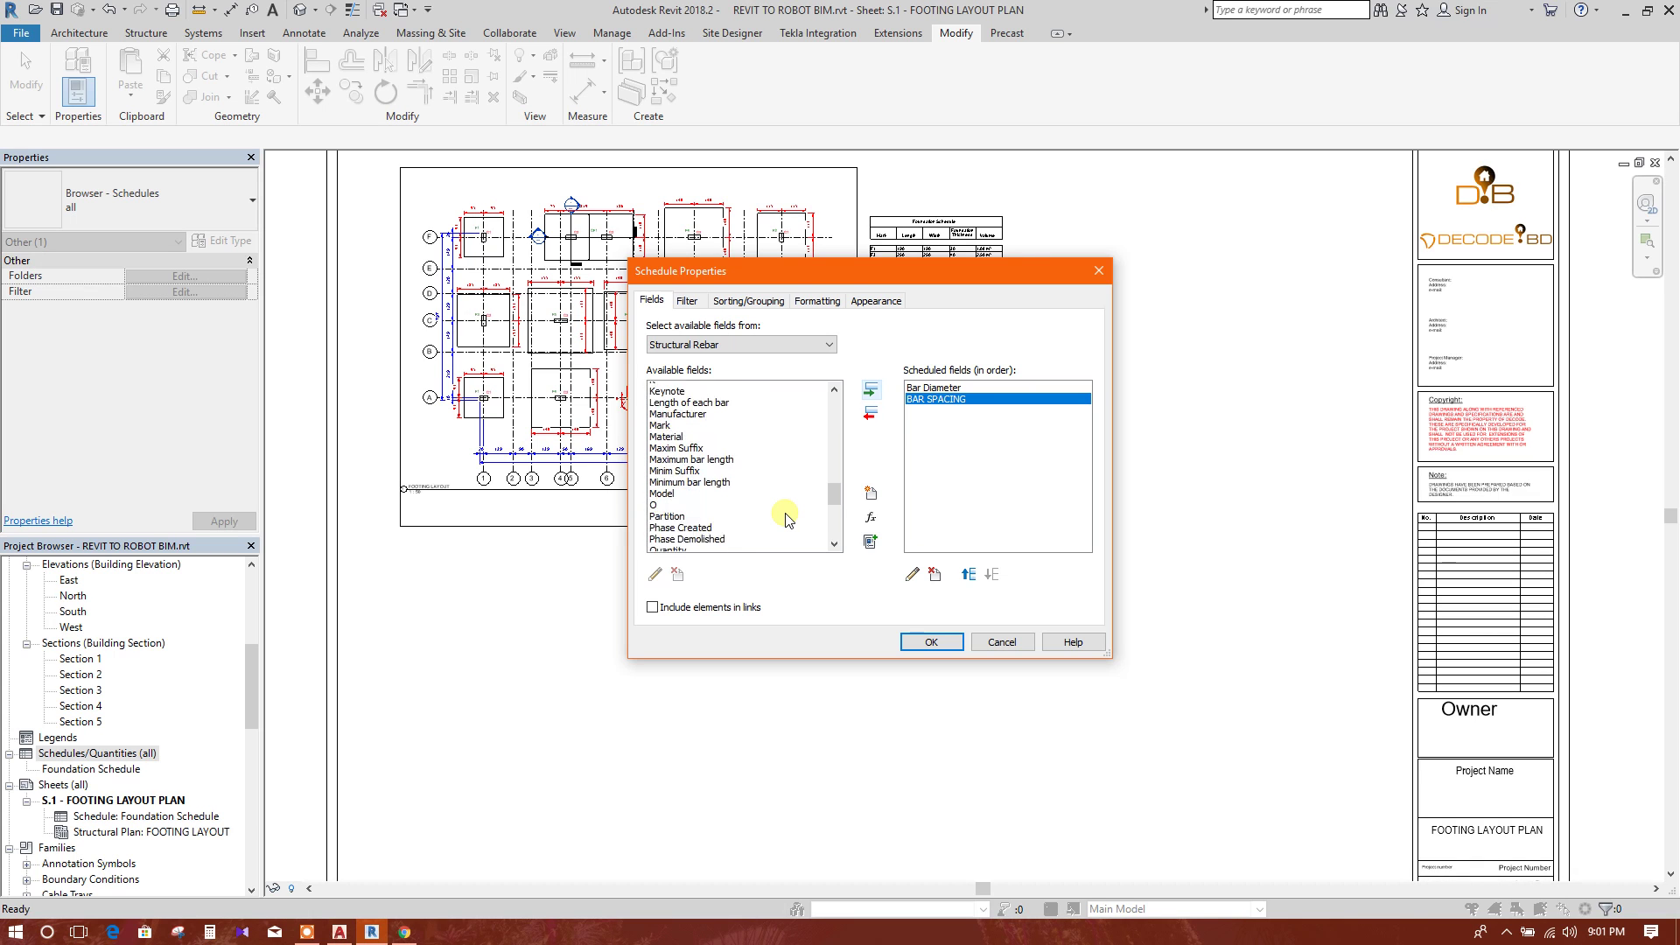
pyautogui.scroll(-2, 743, 520)
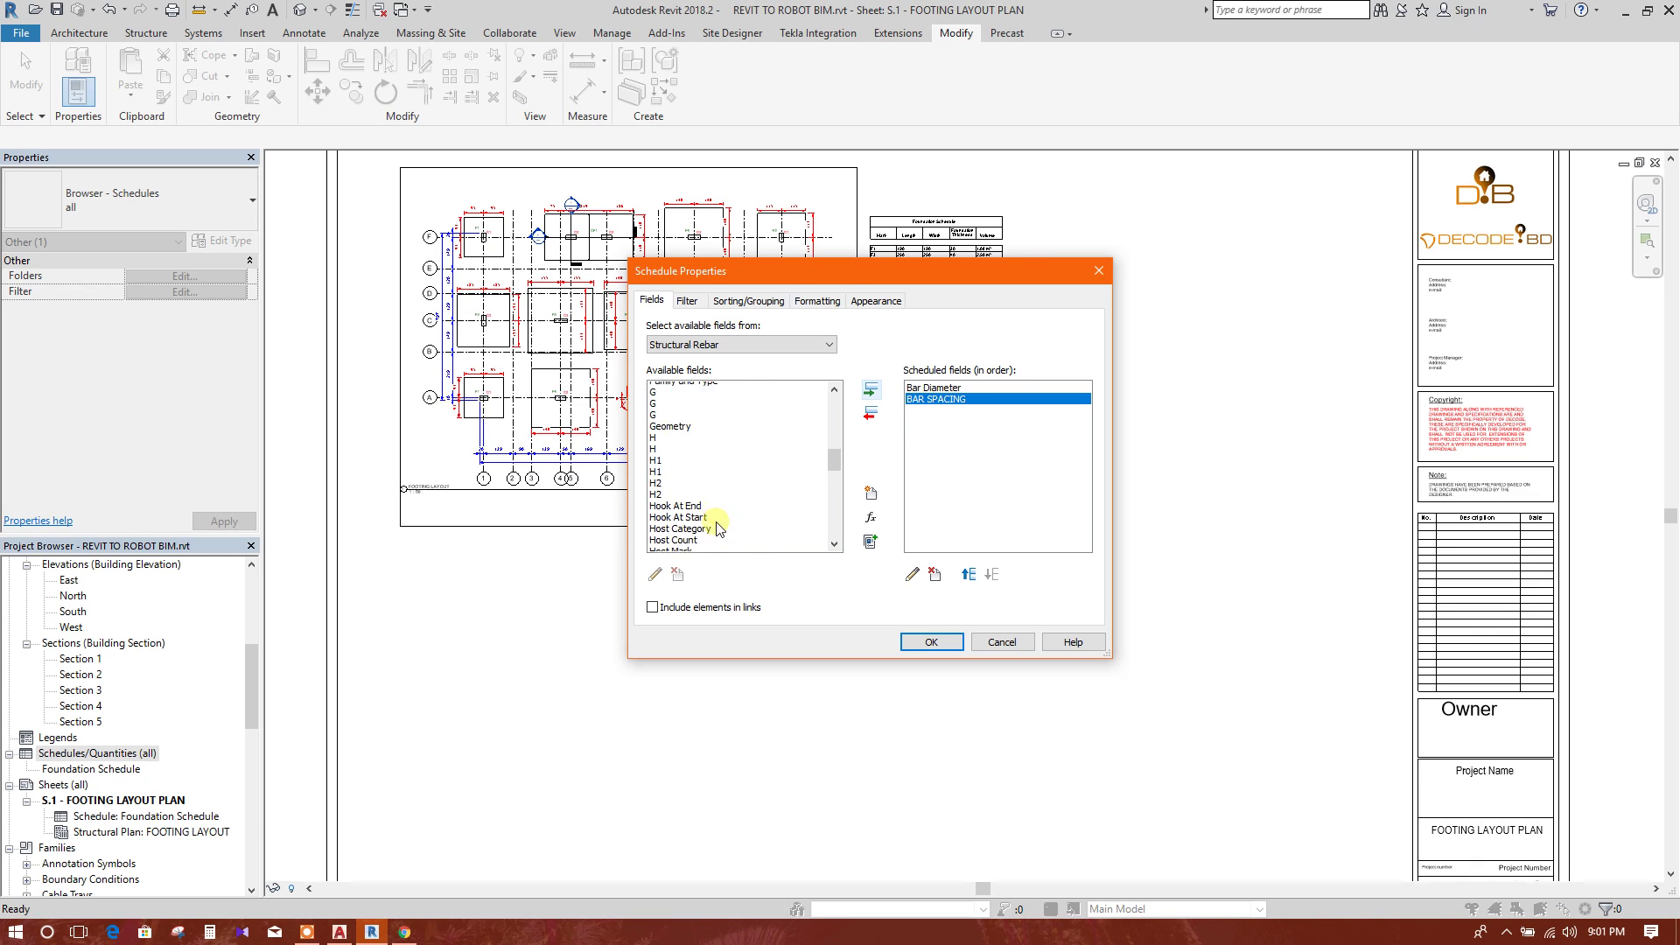
pyautogui.click(691, 501)
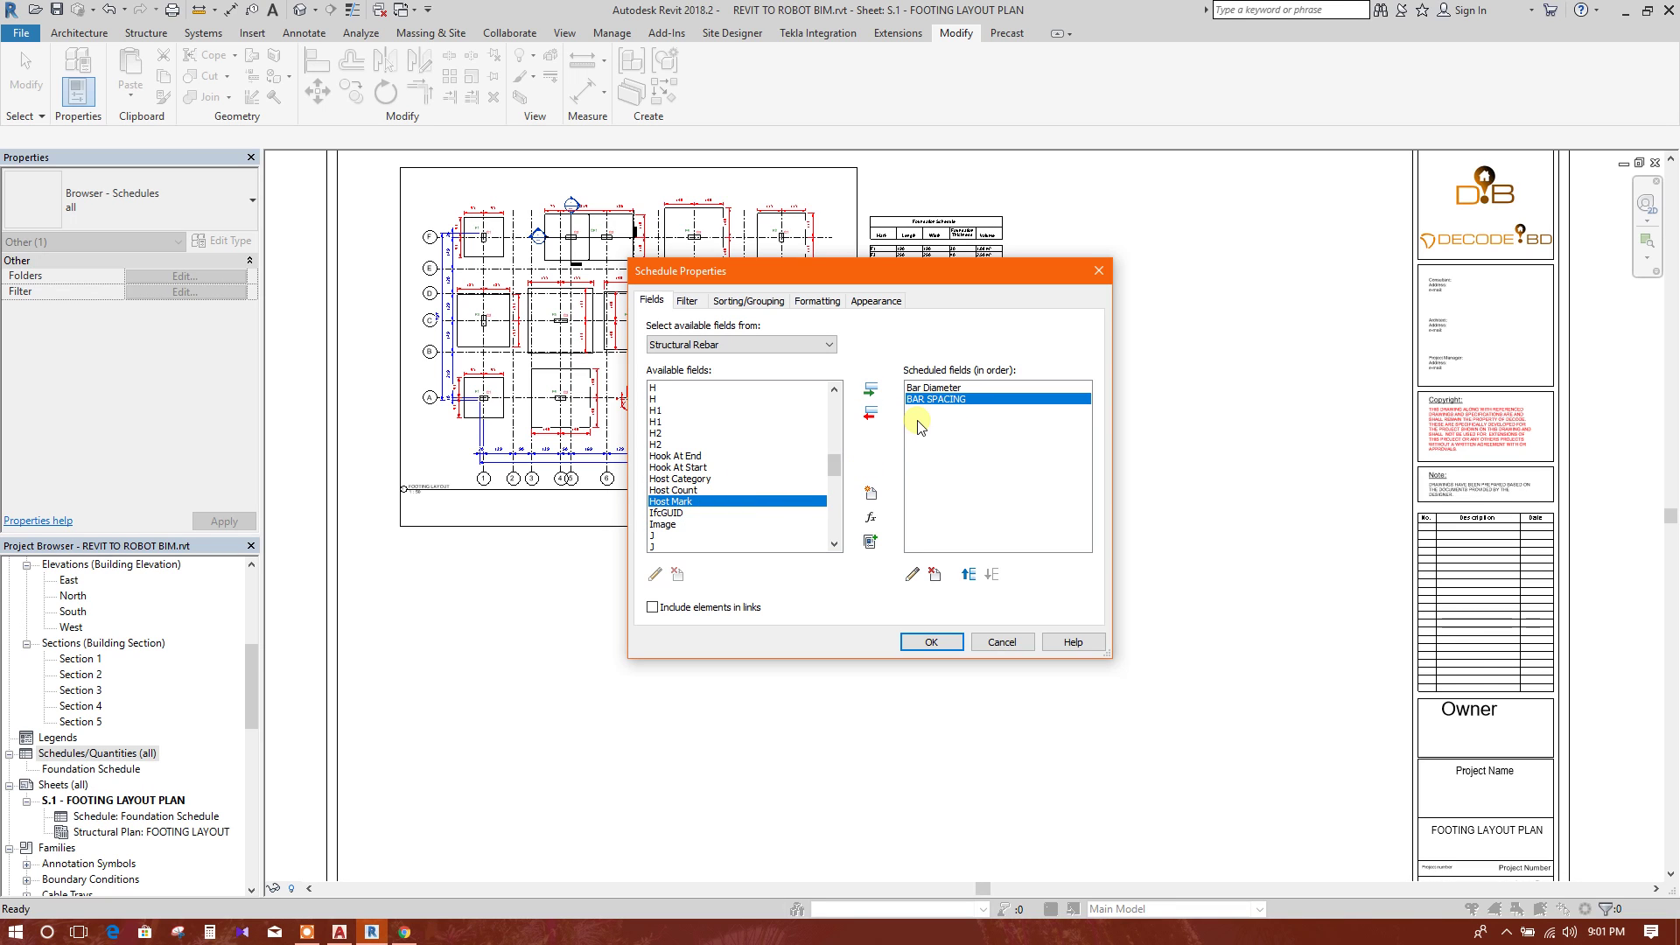
pyautogui.click(868, 391)
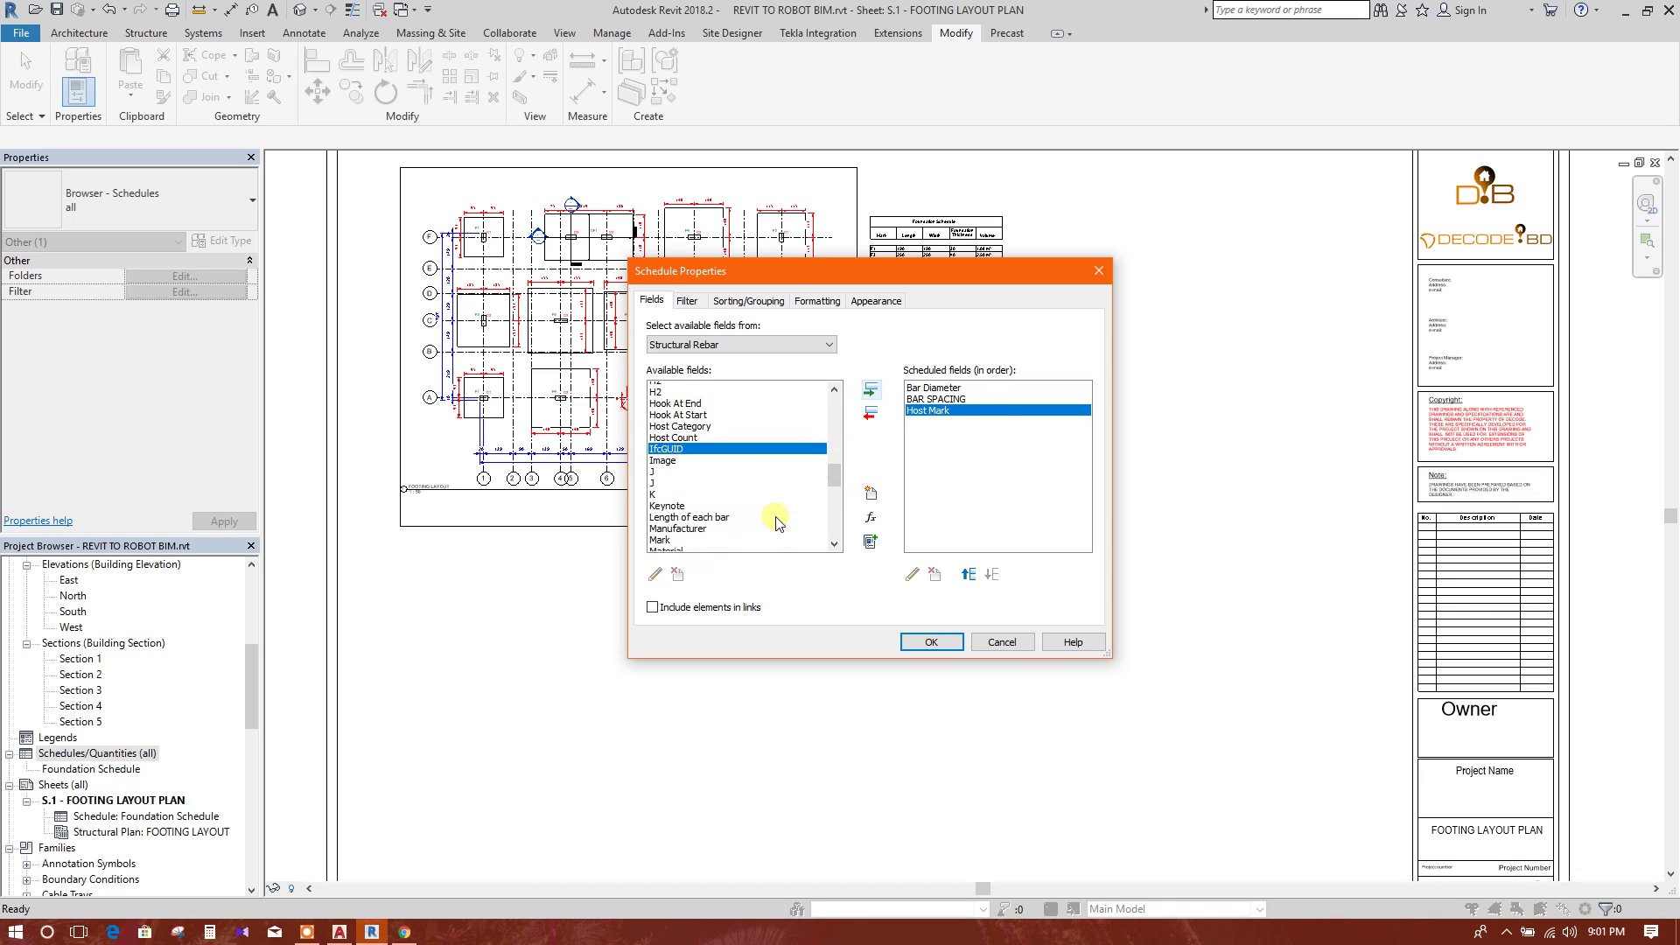
# - Add the Reinforcement Volume field to the rebar schedule after Host Mark
pyautogui.scroll(-3, 770, 524)
pyautogui.scroll(-2, 776, 522)
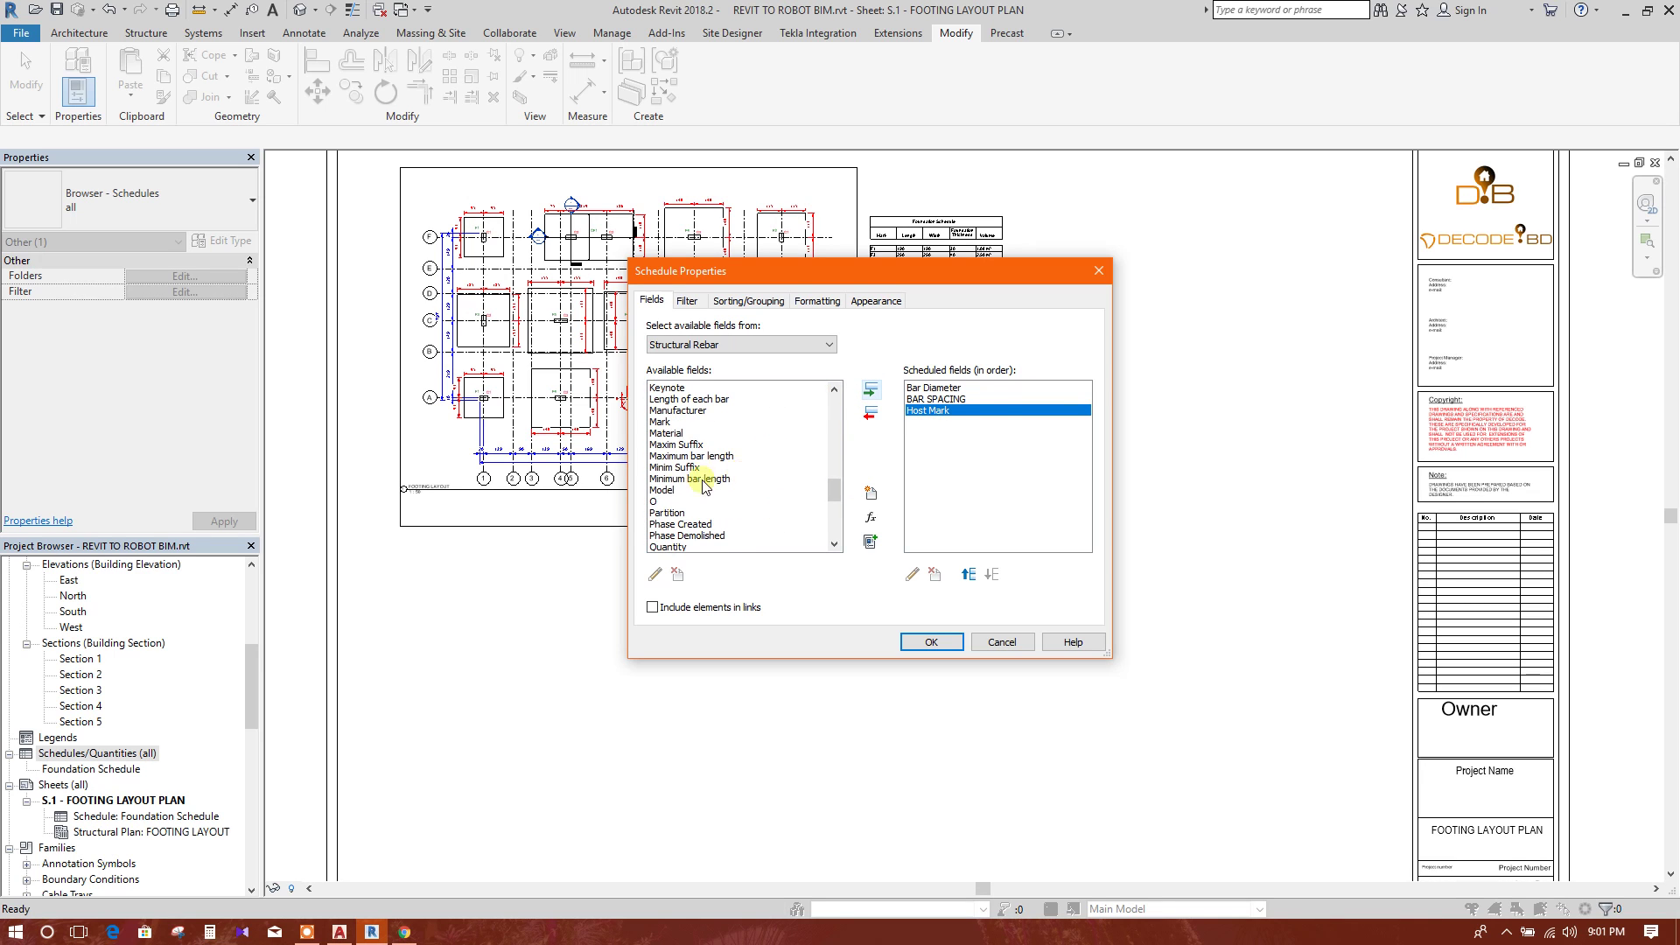
pyautogui.scroll(-2, 726, 477)
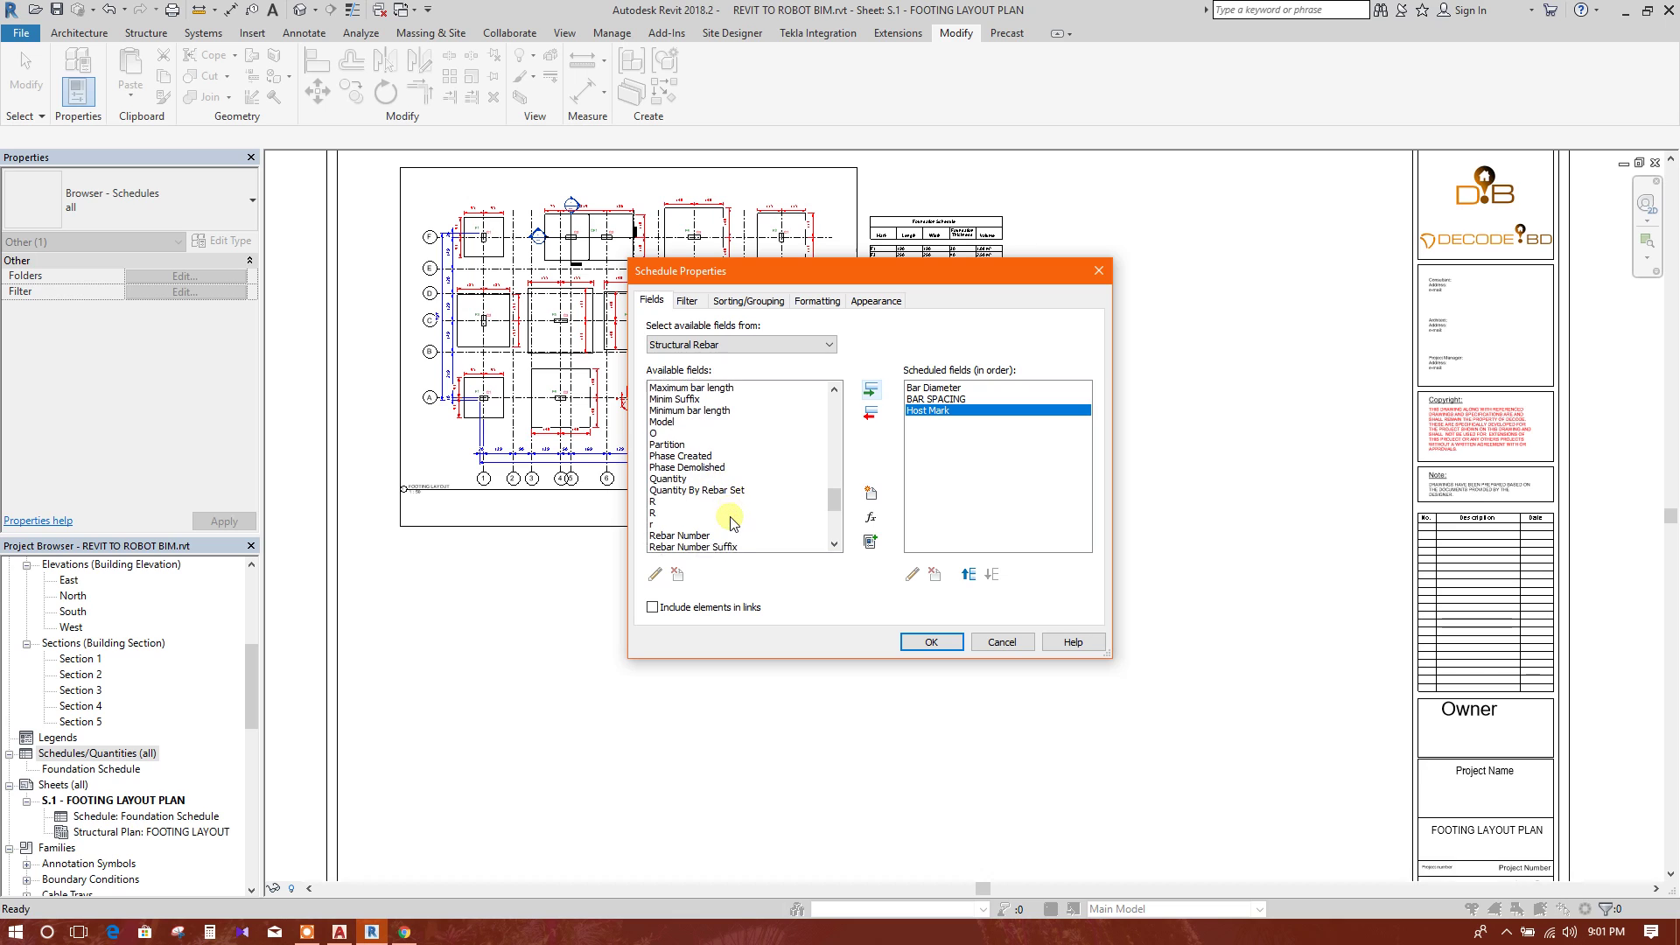
pyautogui.scroll(-3, 754, 477)
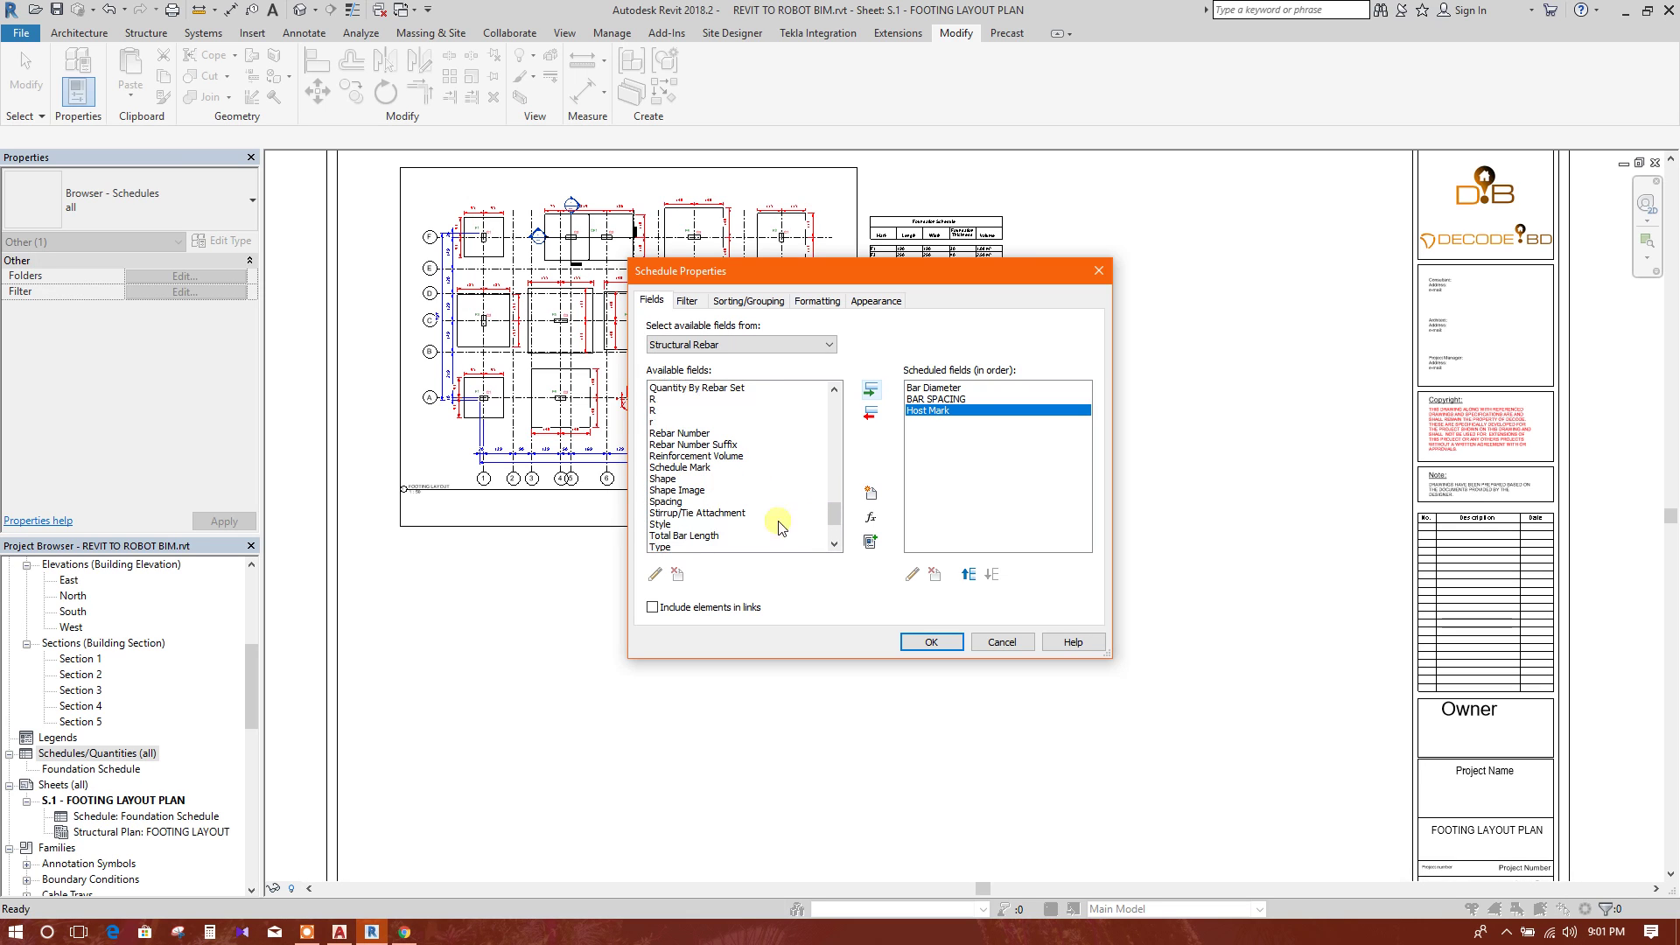
pyautogui.click(704, 455)
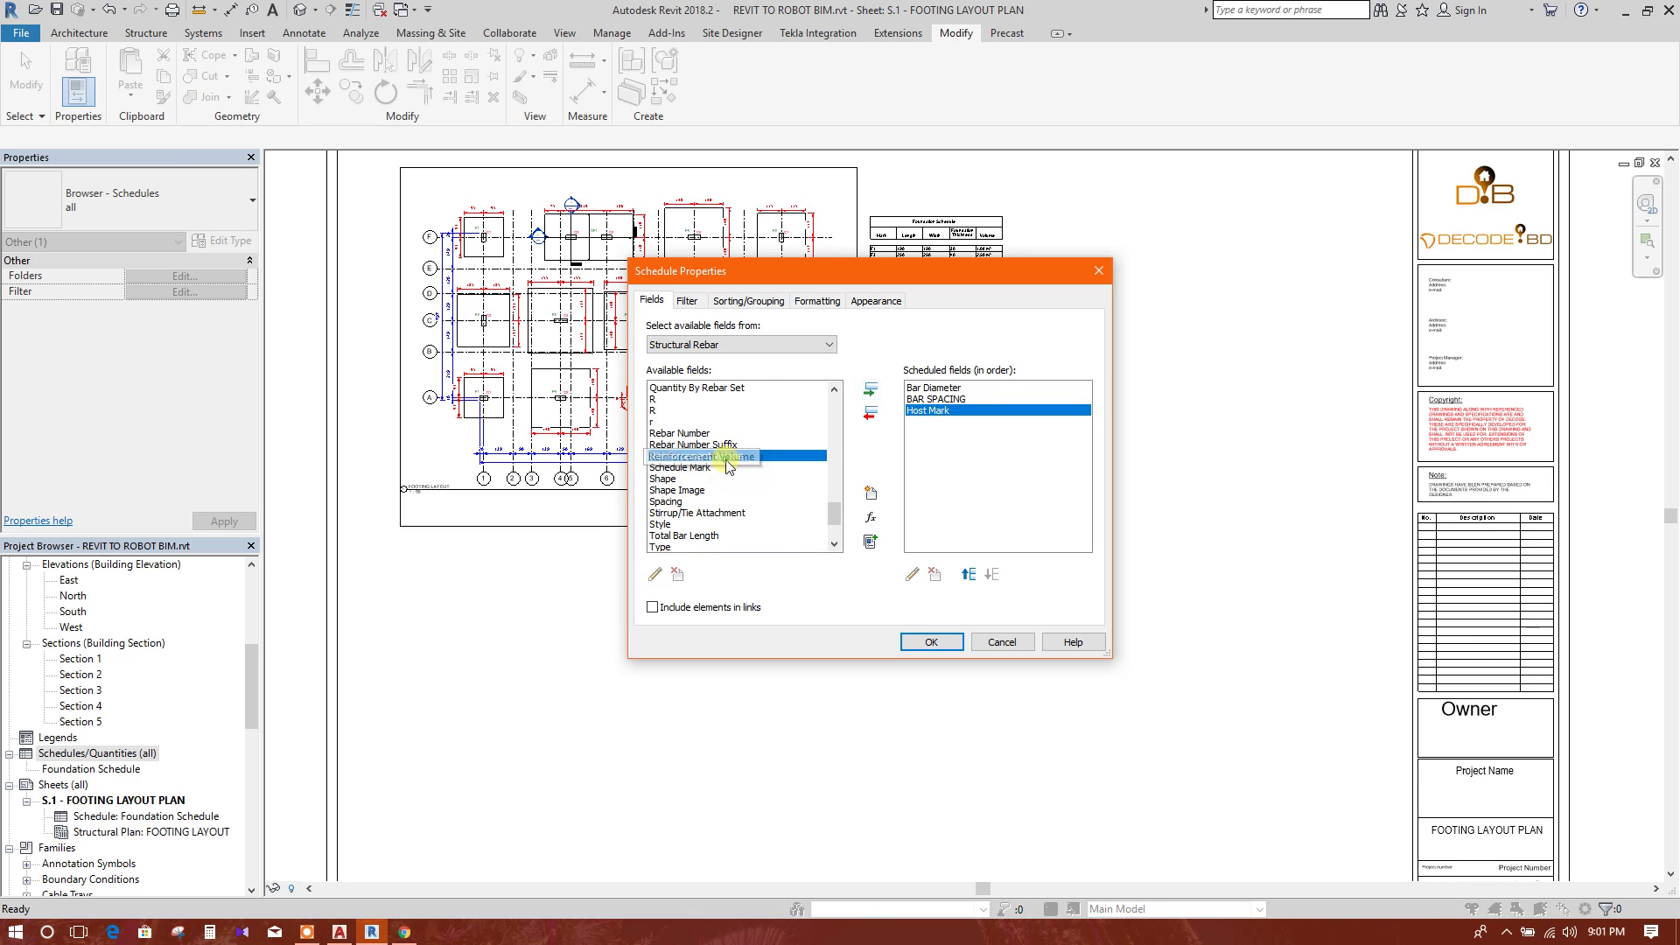
pyautogui.click(872, 391)
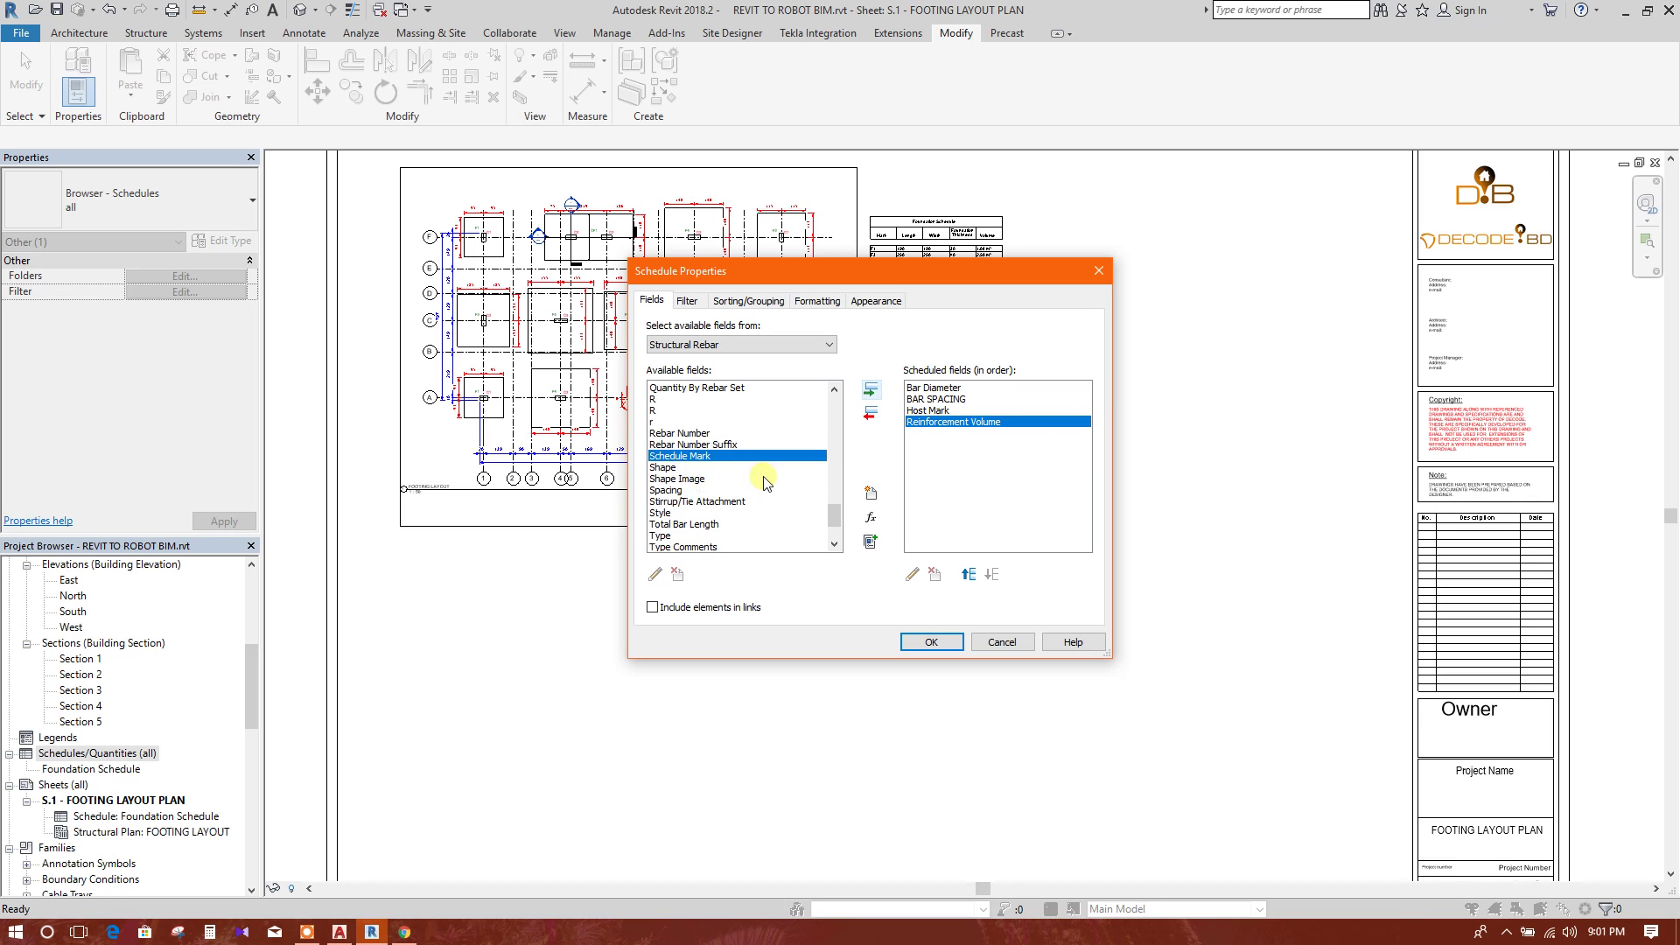
pyautogui.scroll(-1, 682, 520)
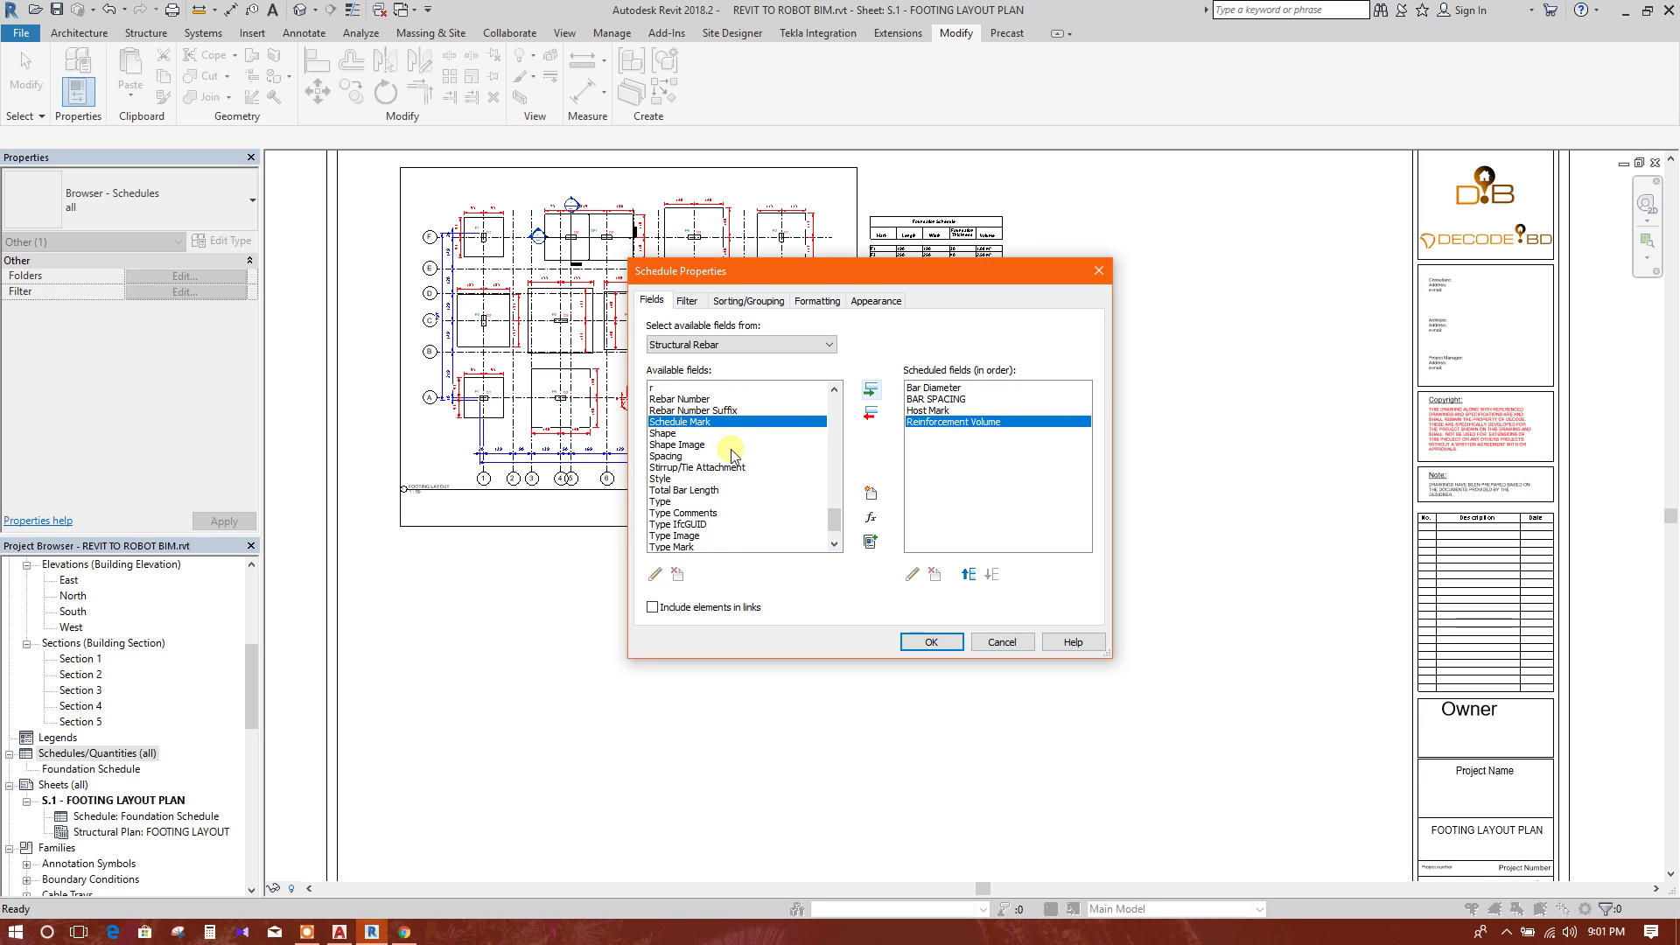
pyautogui.click(704, 456)
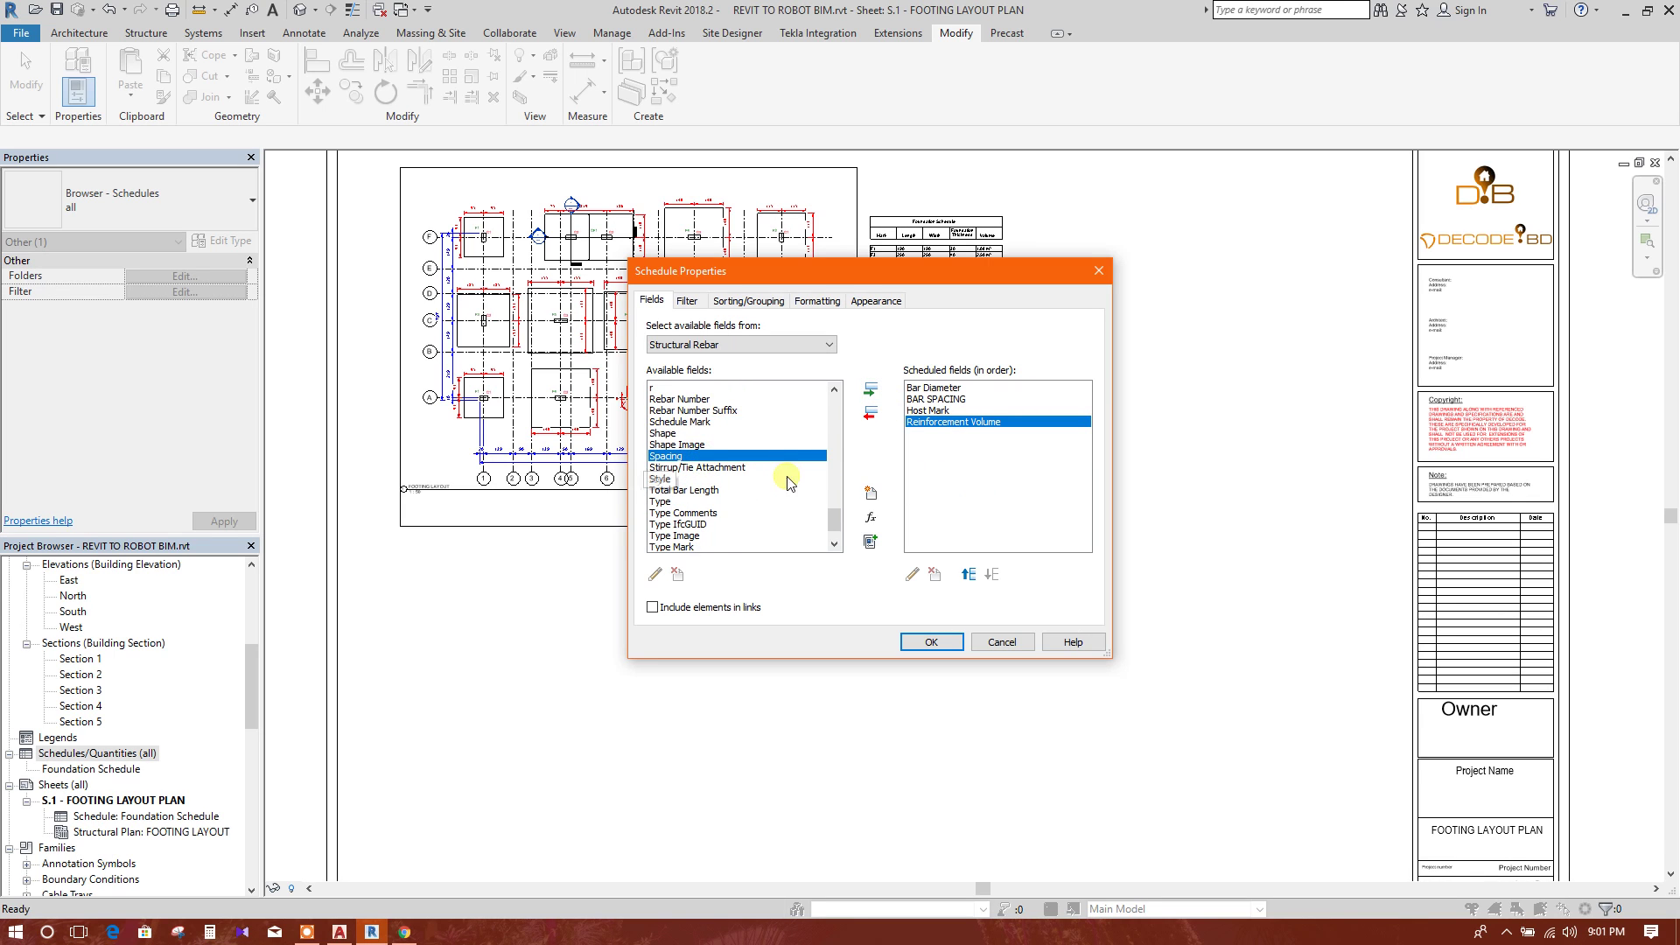
pyautogui.scroll(-1, 790, 482)
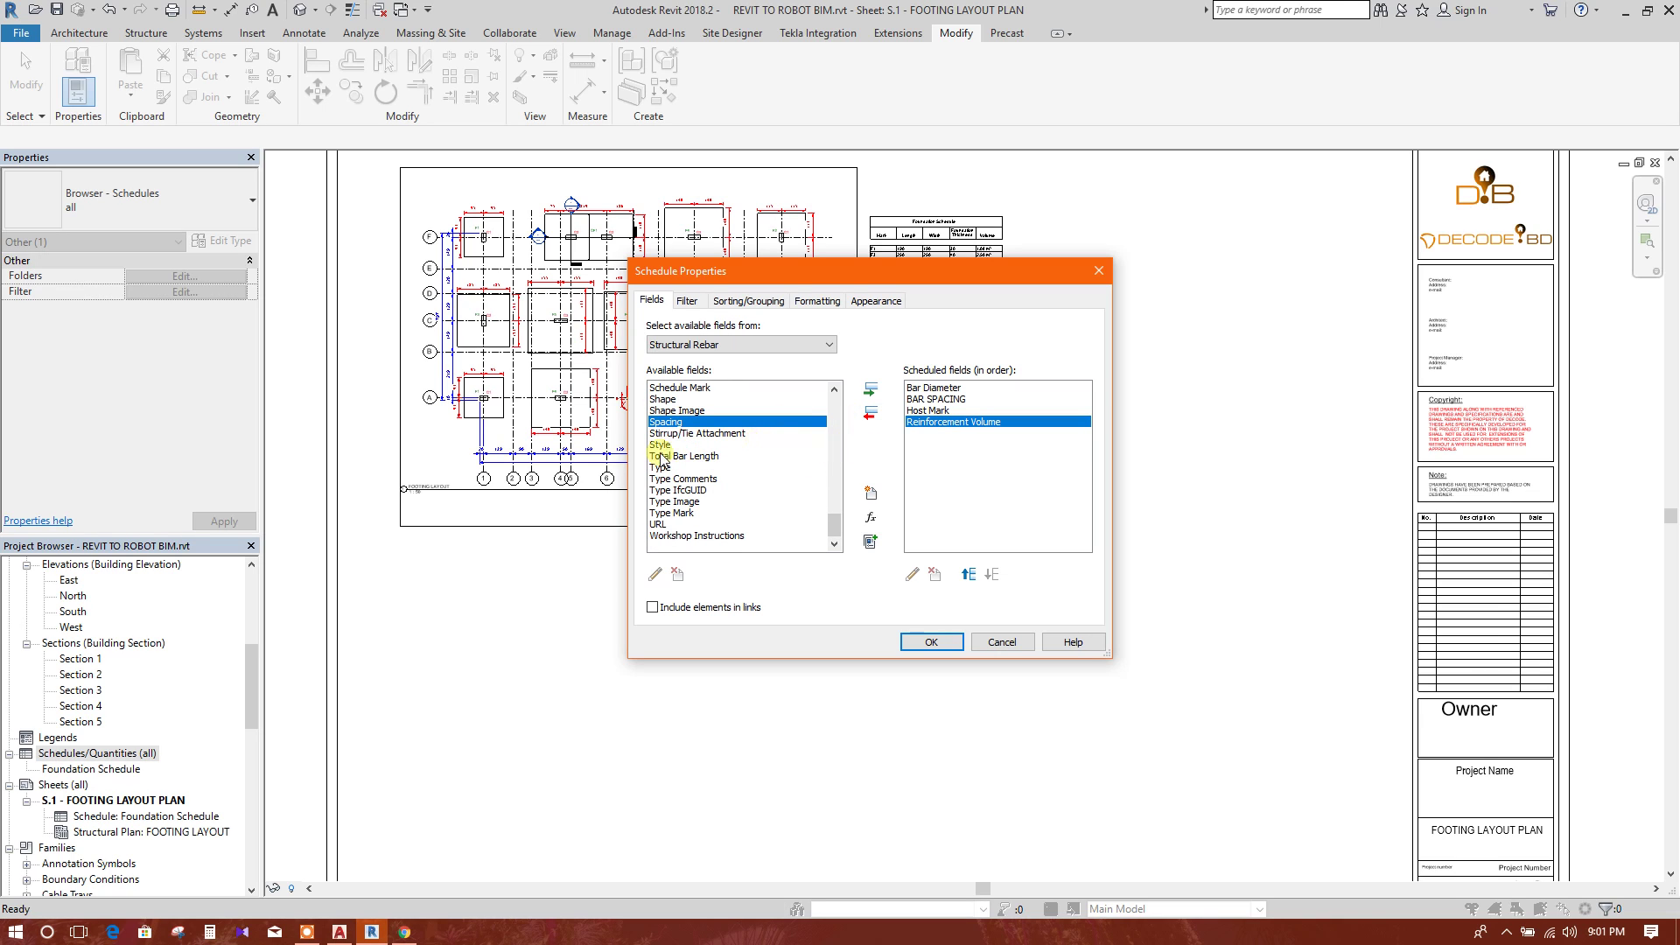
pyautogui.click(723, 456)
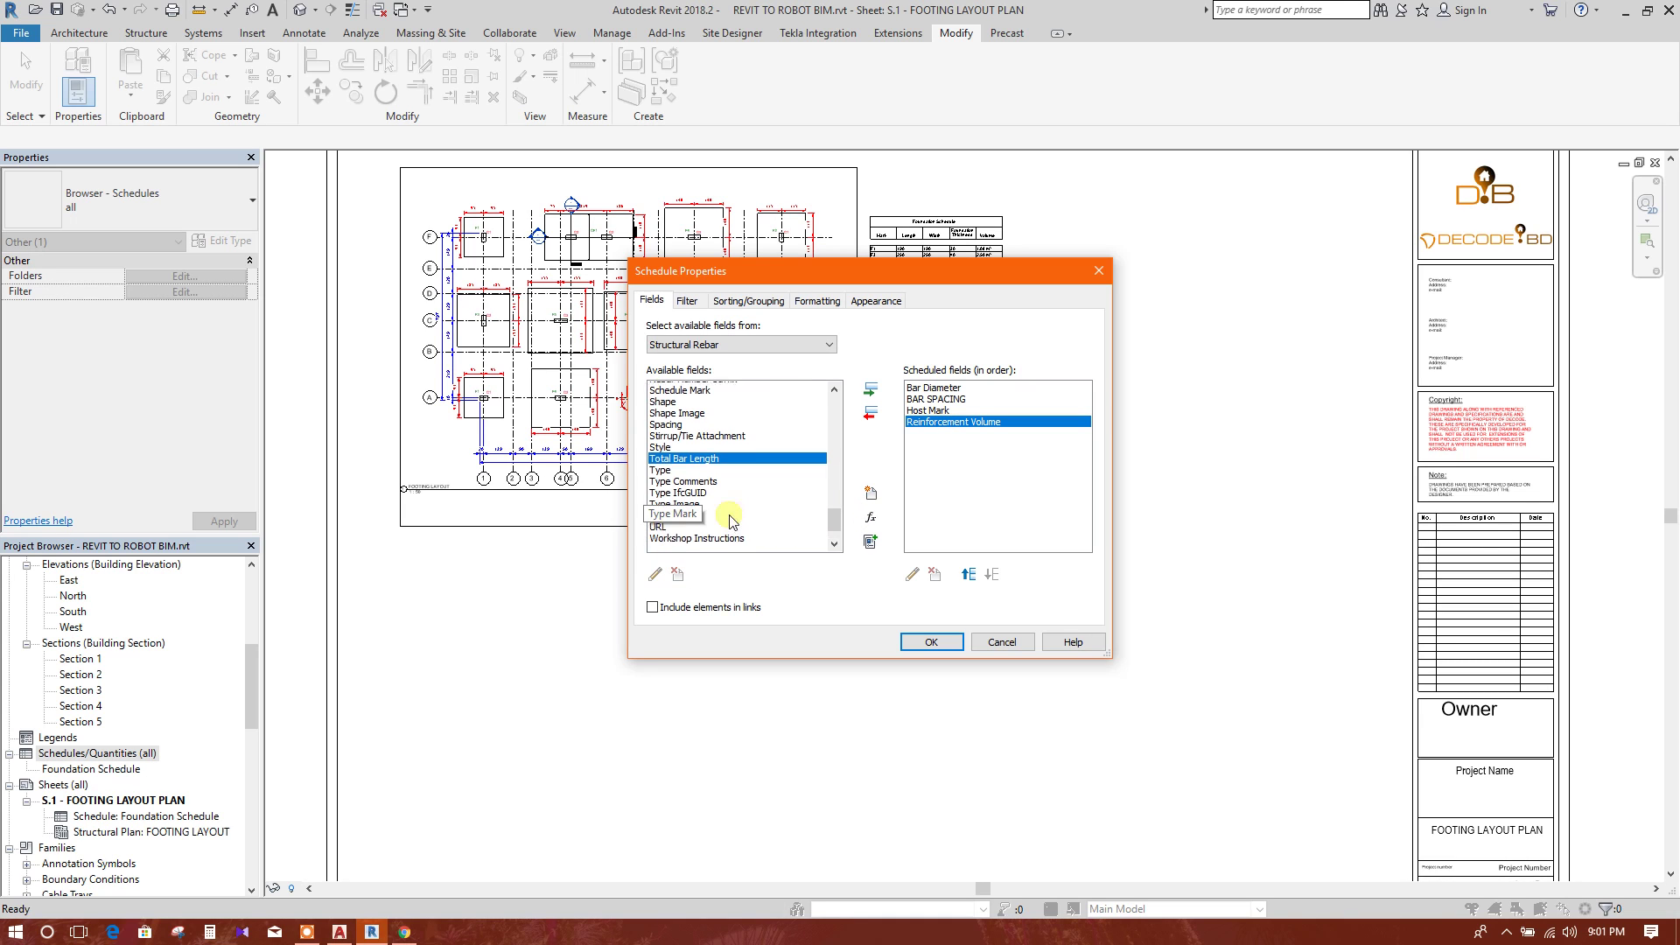
pyautogui.scroll(6, 733, 521)
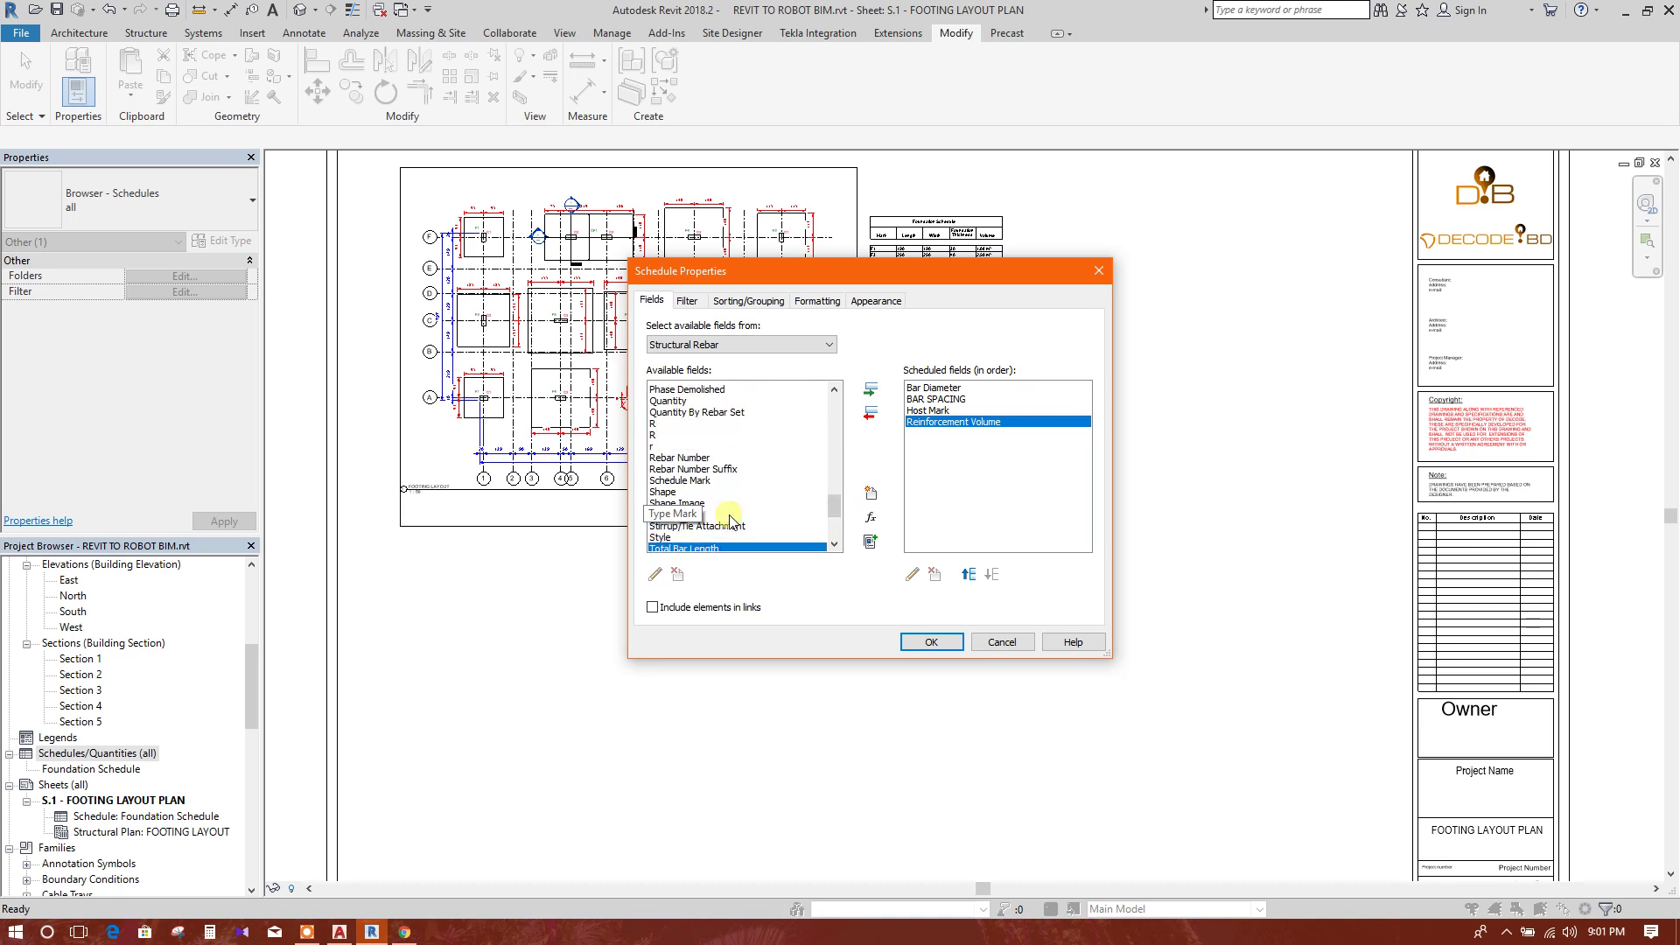
# - Reorder the scheduled fields to Host Mark, Bar Diameter, BAR SPACING, Reinforcement Volume
pyautogui.click(964, 400)
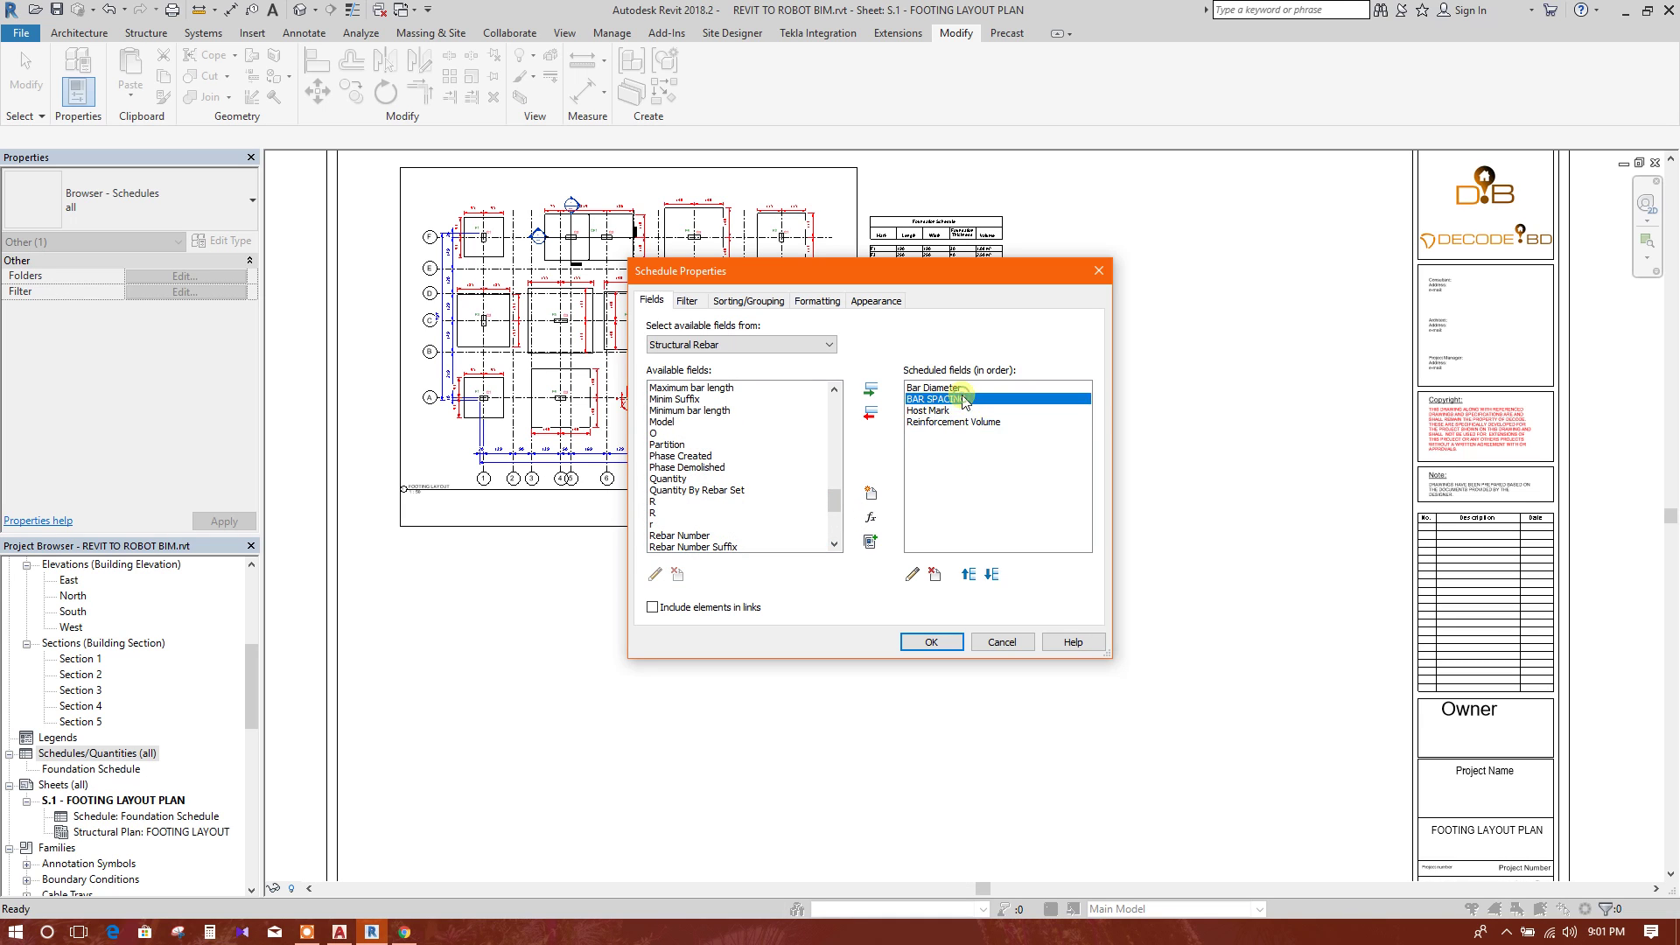
pyautogui.click(969, 575)
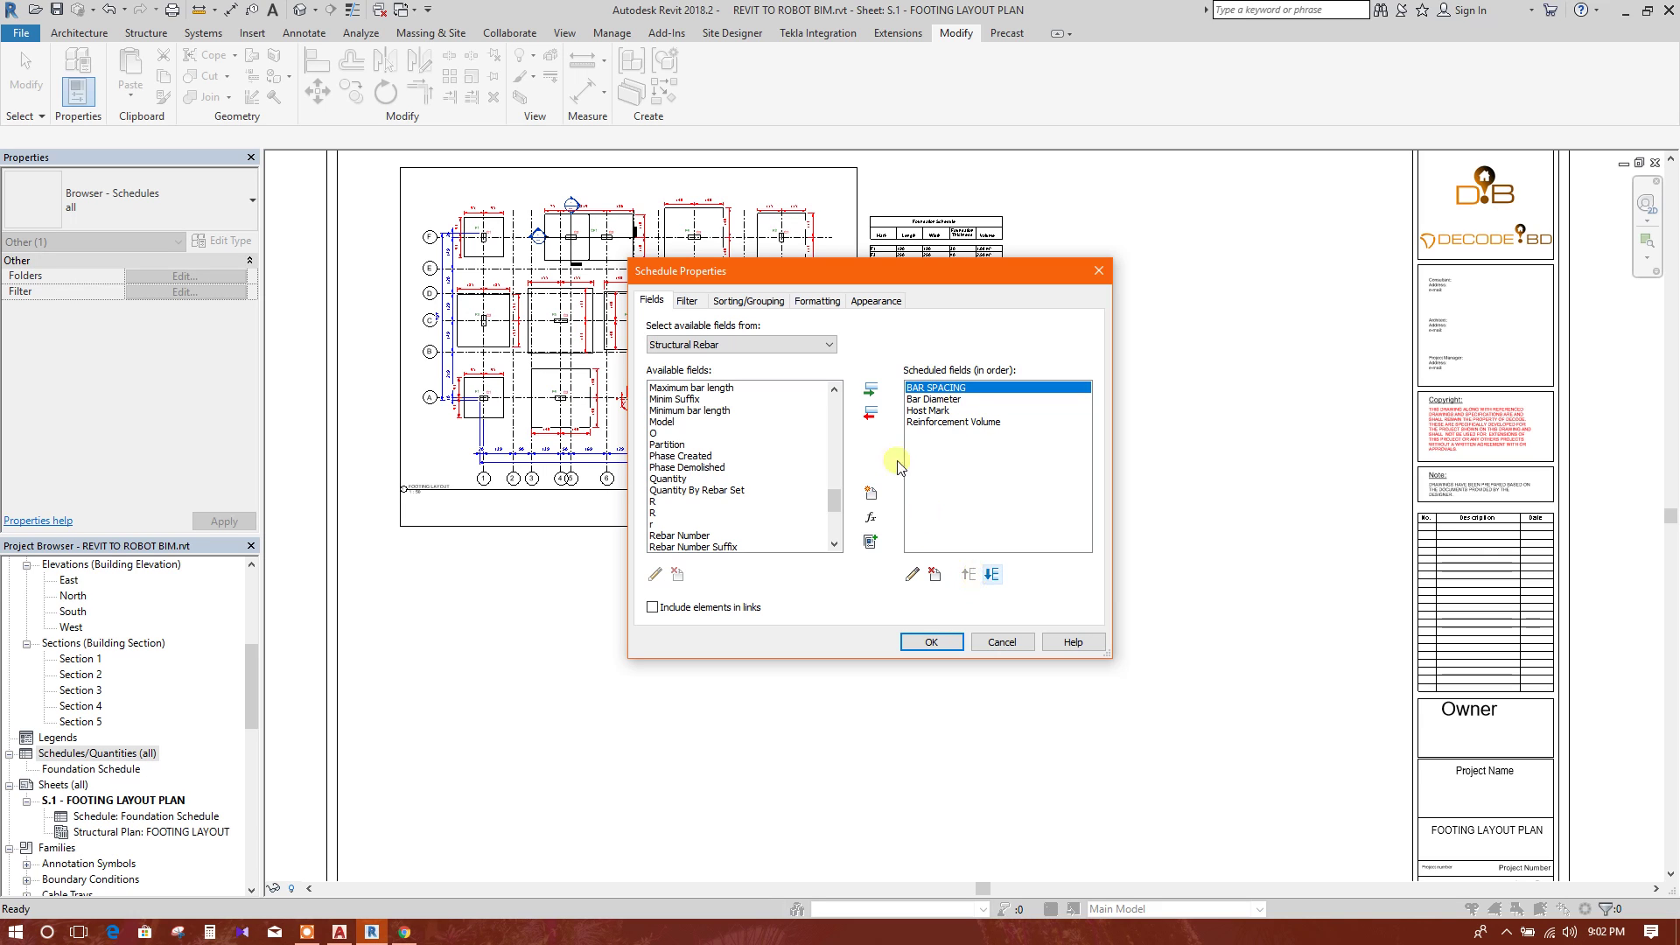
pyautogui.click(946, 412)
pyautogui.click(971, 575)
pyautogui.click(971, 575)
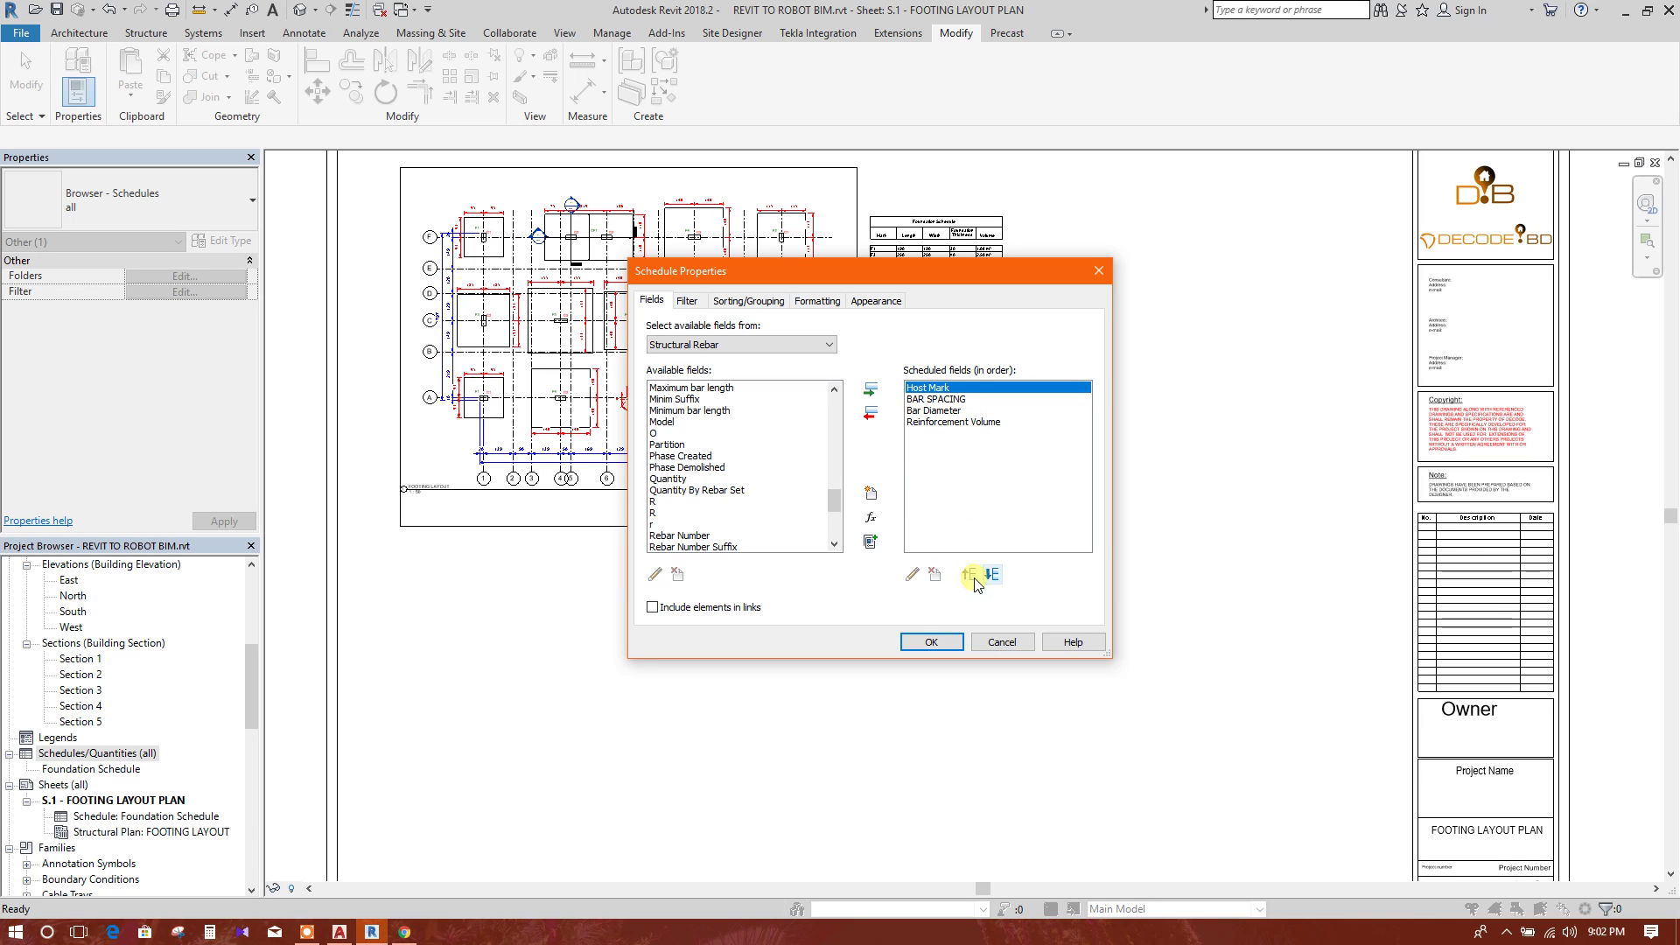
pyautogui.click(951, 410)
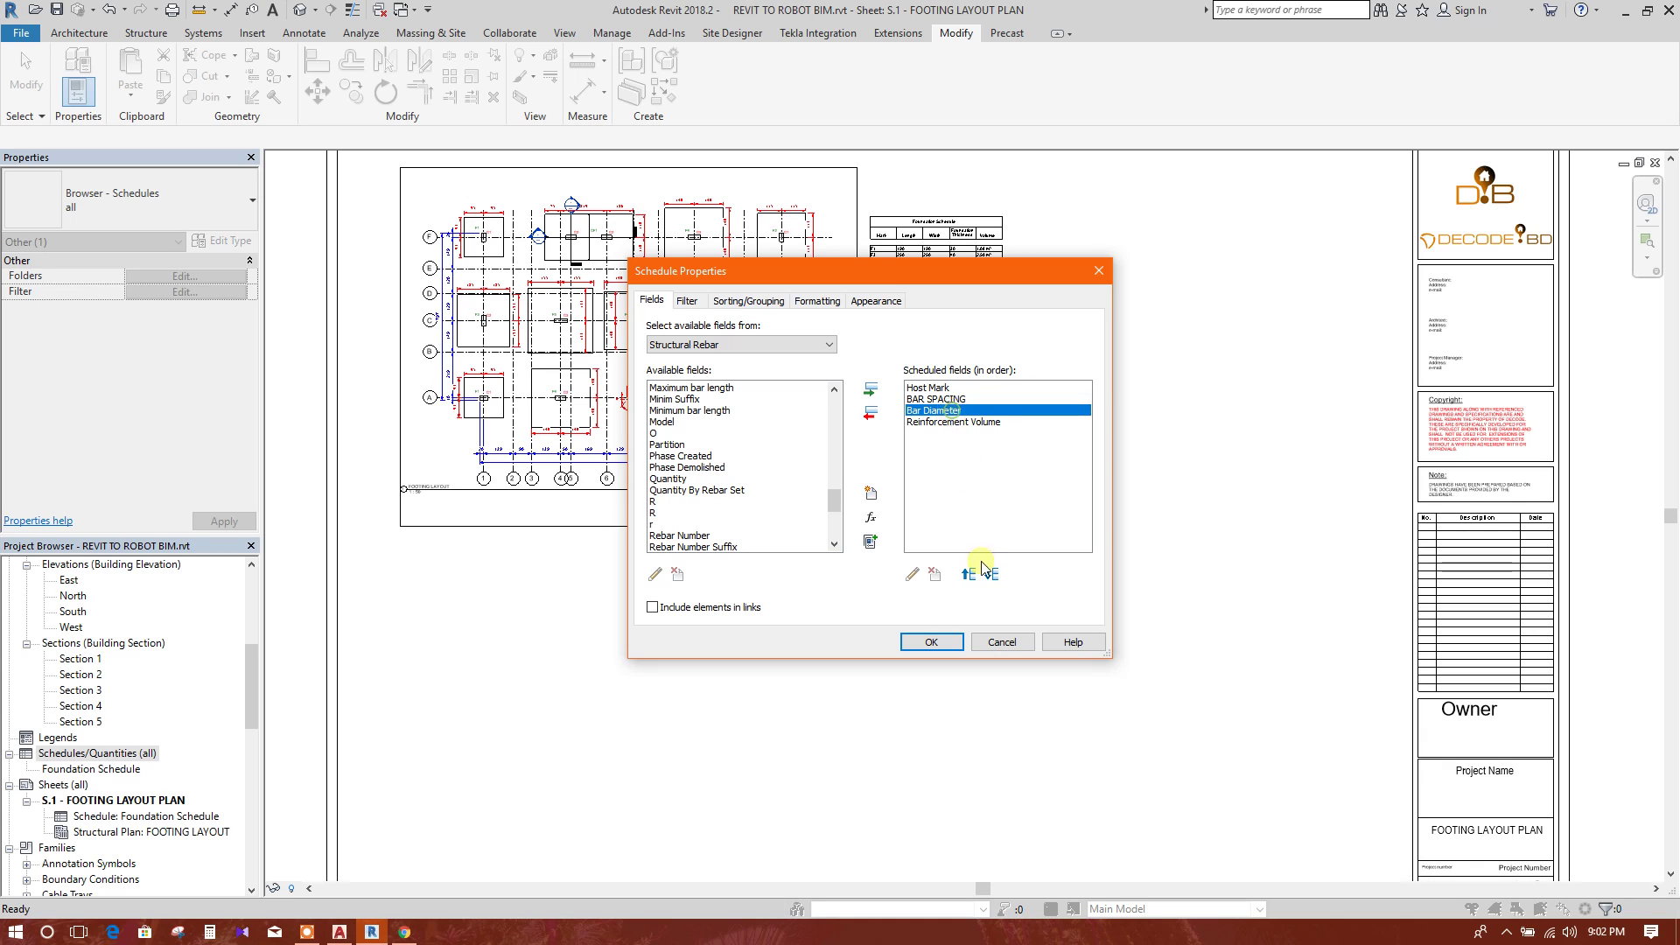
pyautogui.click(968, 575)
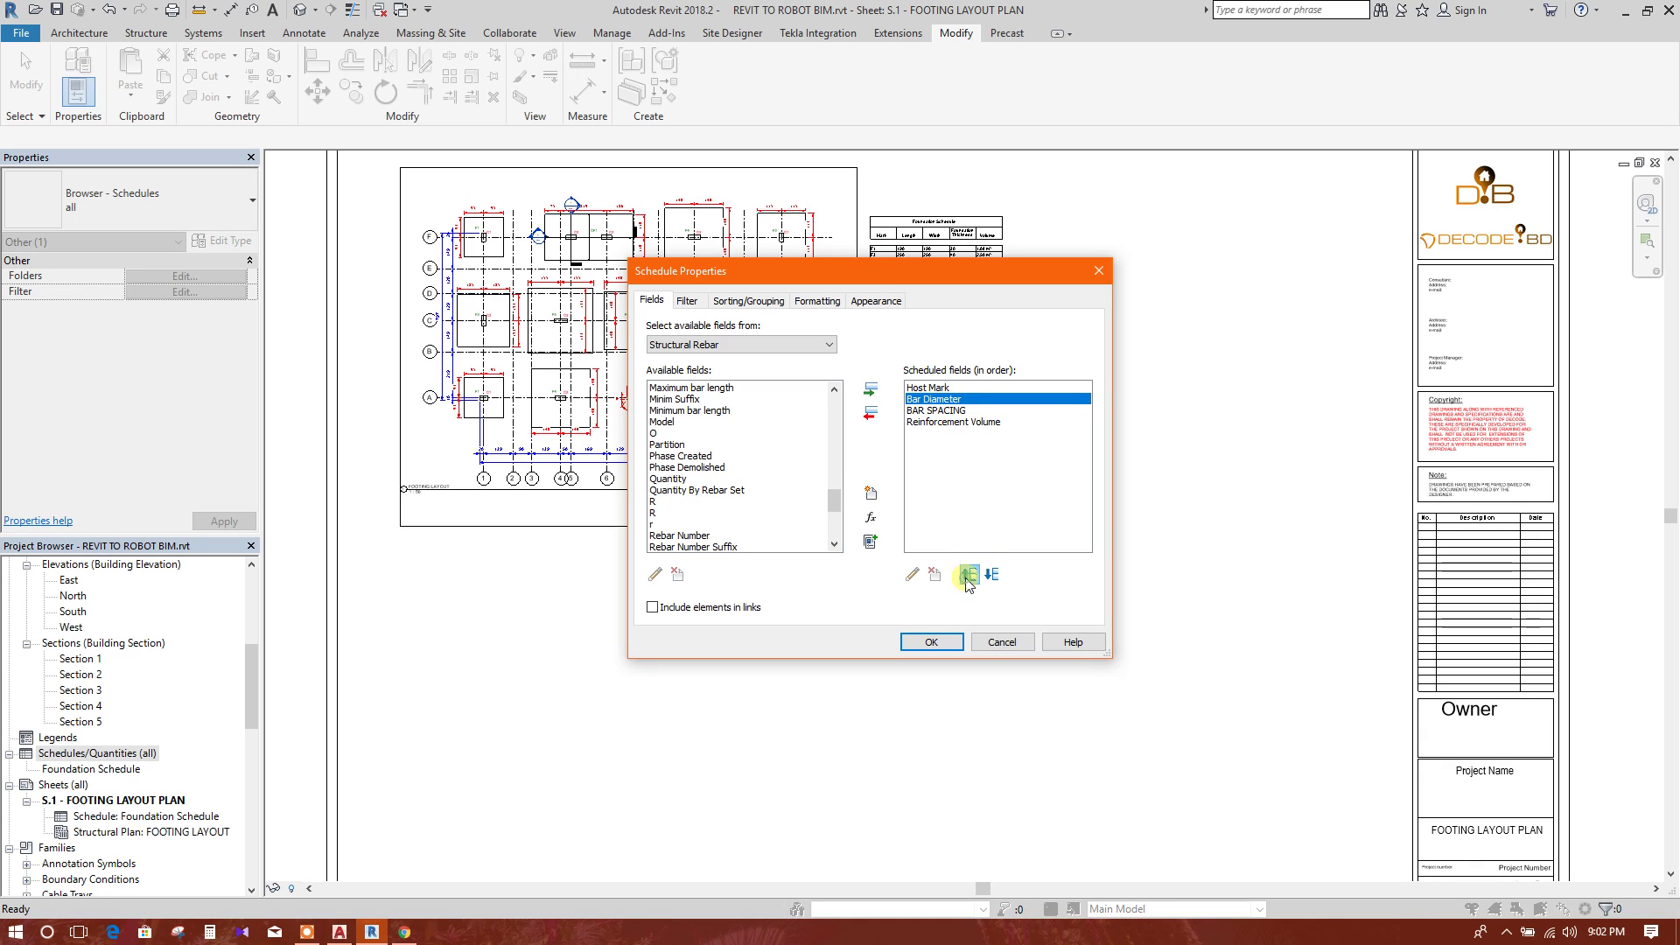
pyautogui.click(936, 410)
pyautogui.click(979, 421)
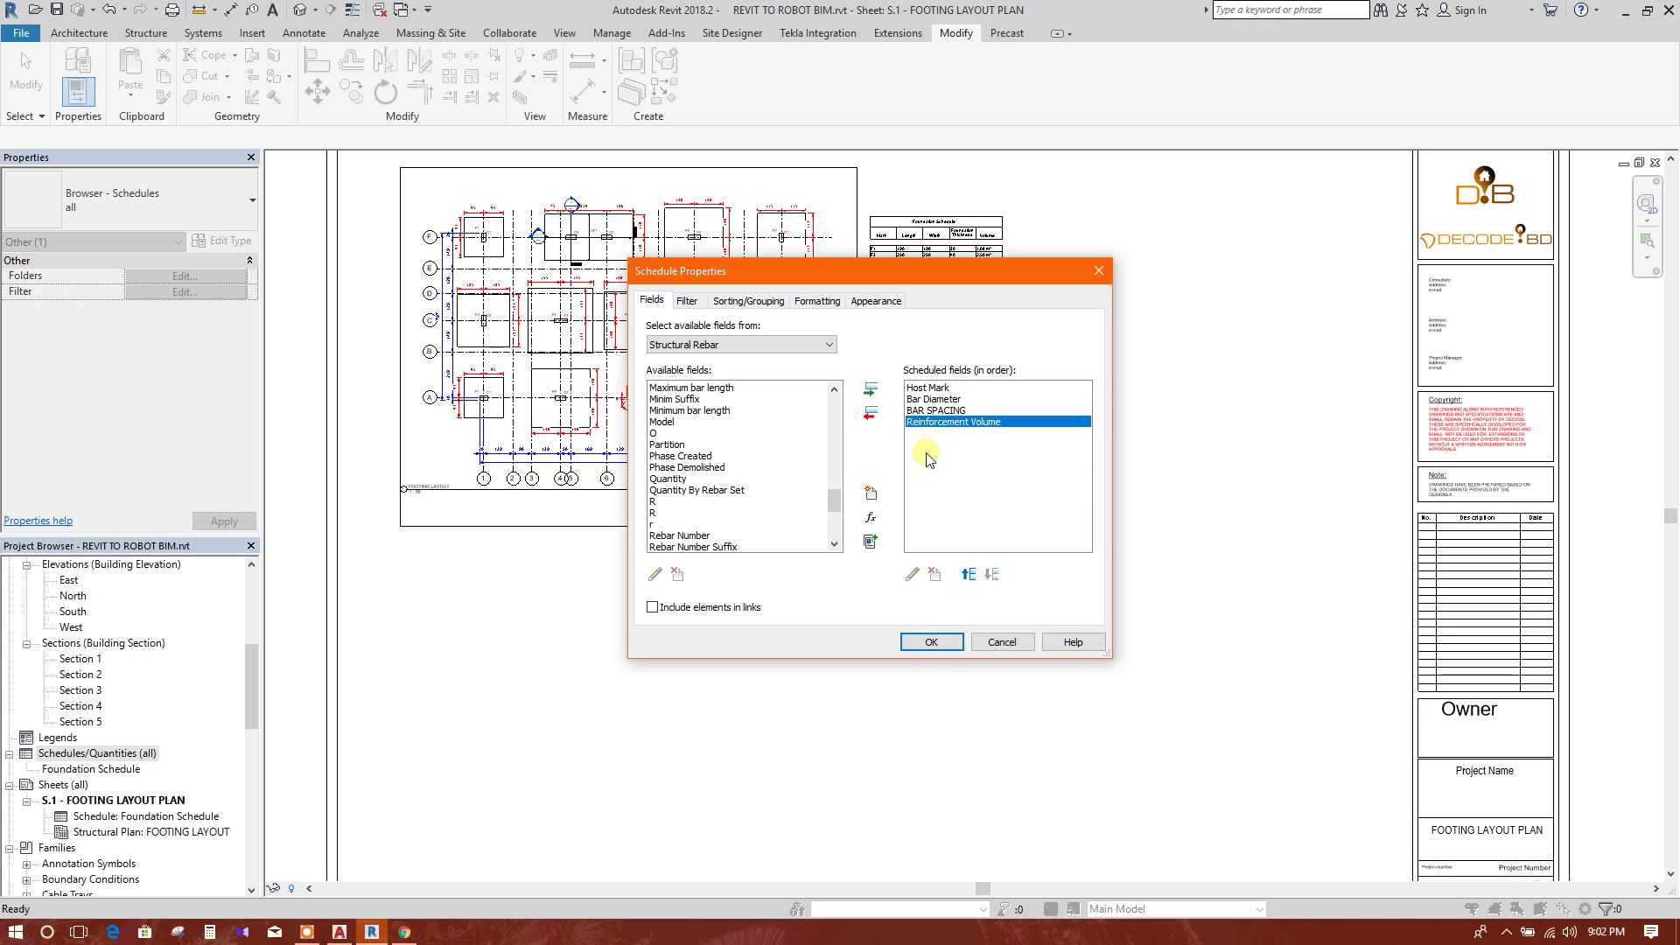
# - Filter the rebar schedule to elements whose Host Mark begins with F
pyautogui.click(685, 299)
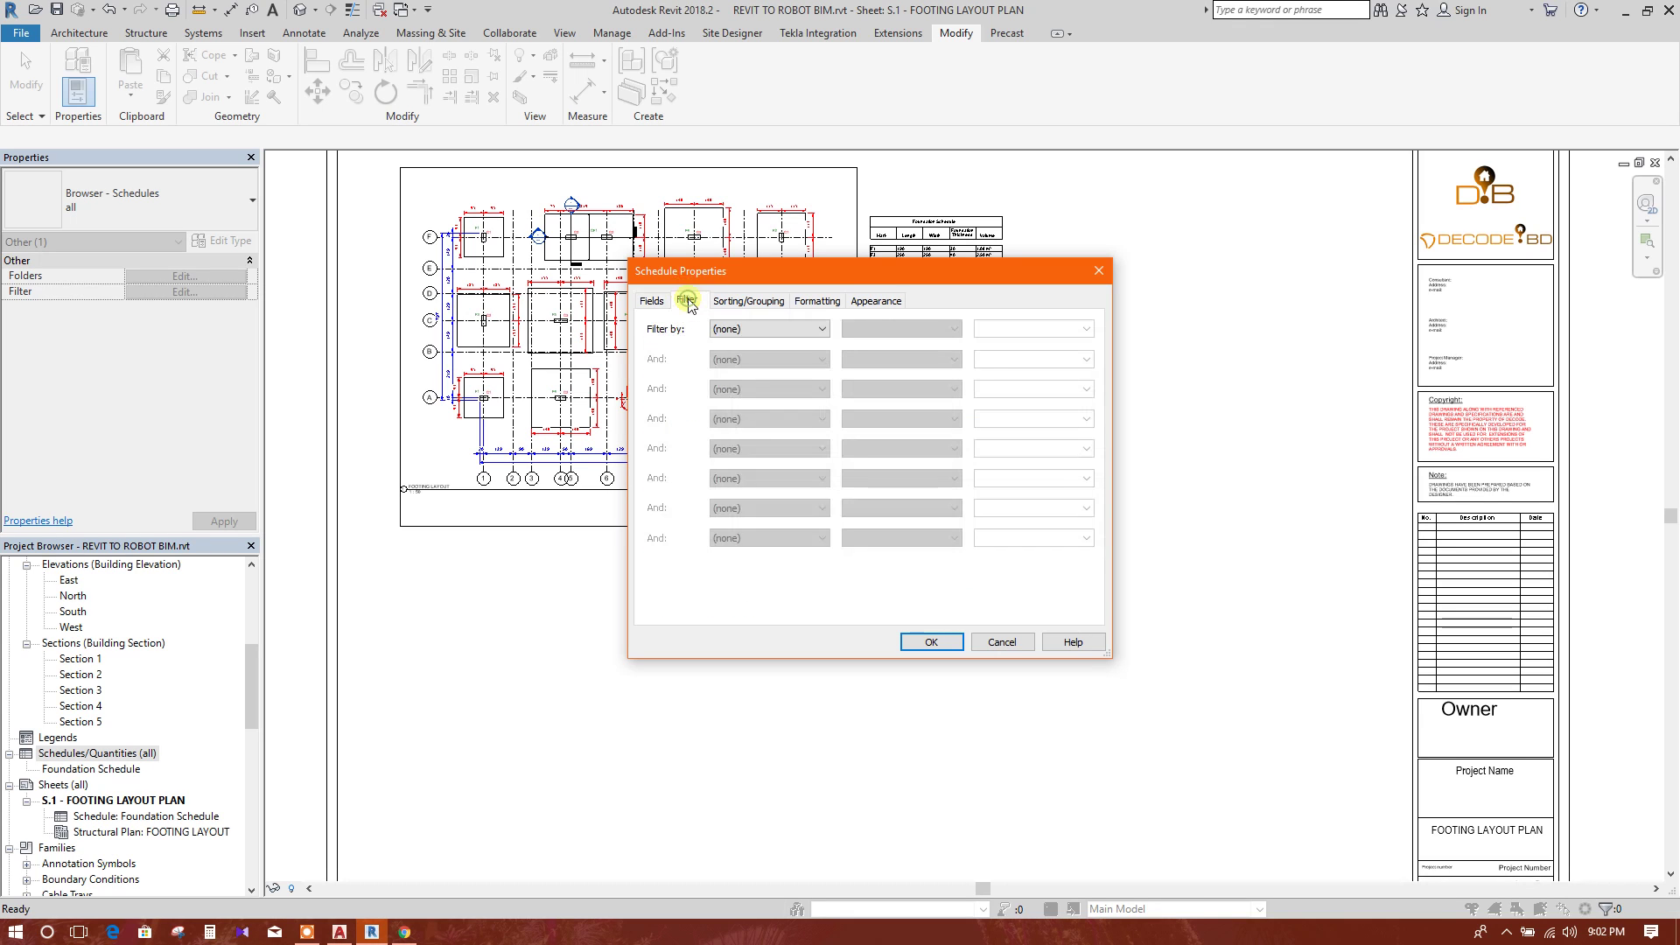
pyautogui.click(799, 329)
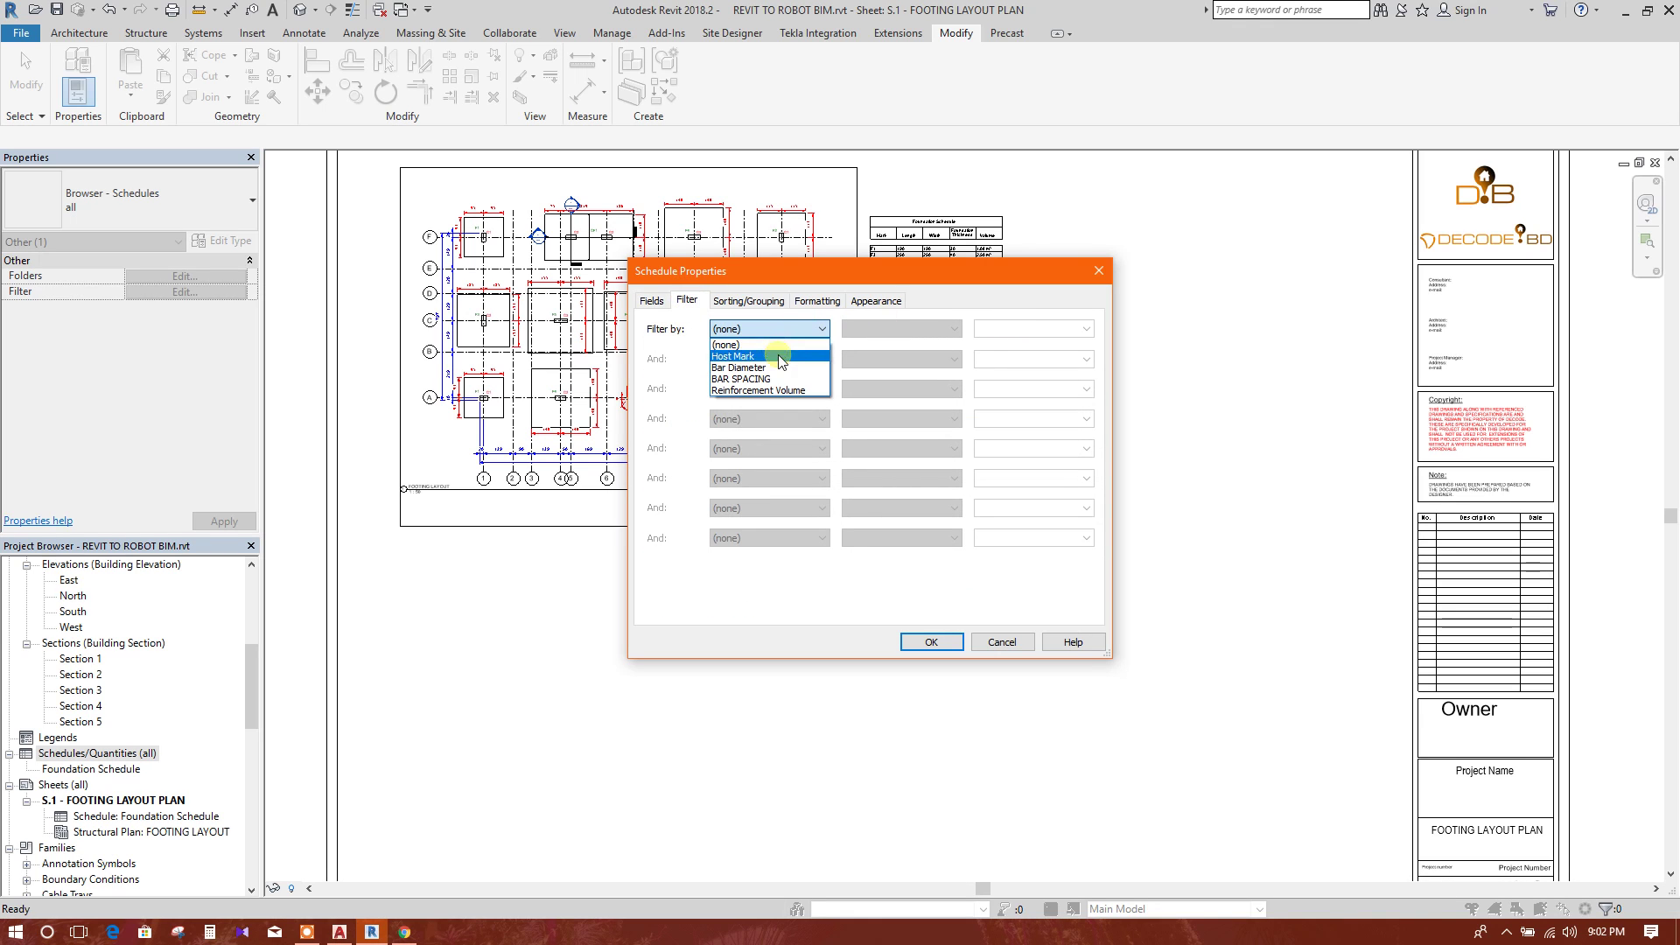
pyautogui.click(733, 356)
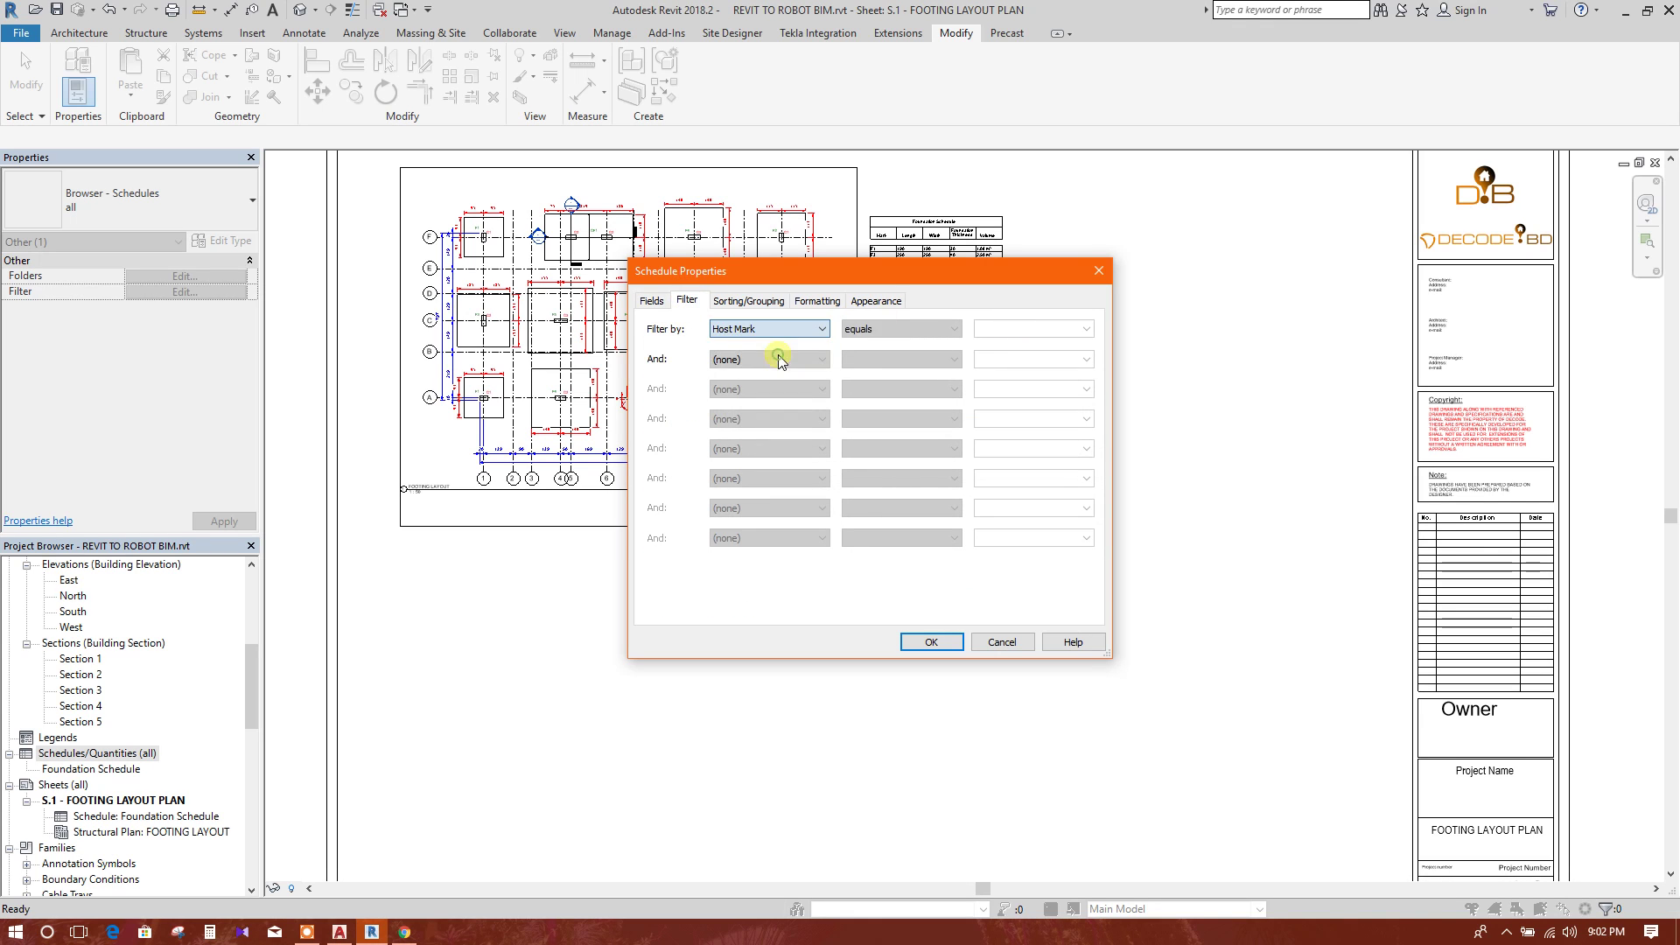
pyautogui.click(949, 329)
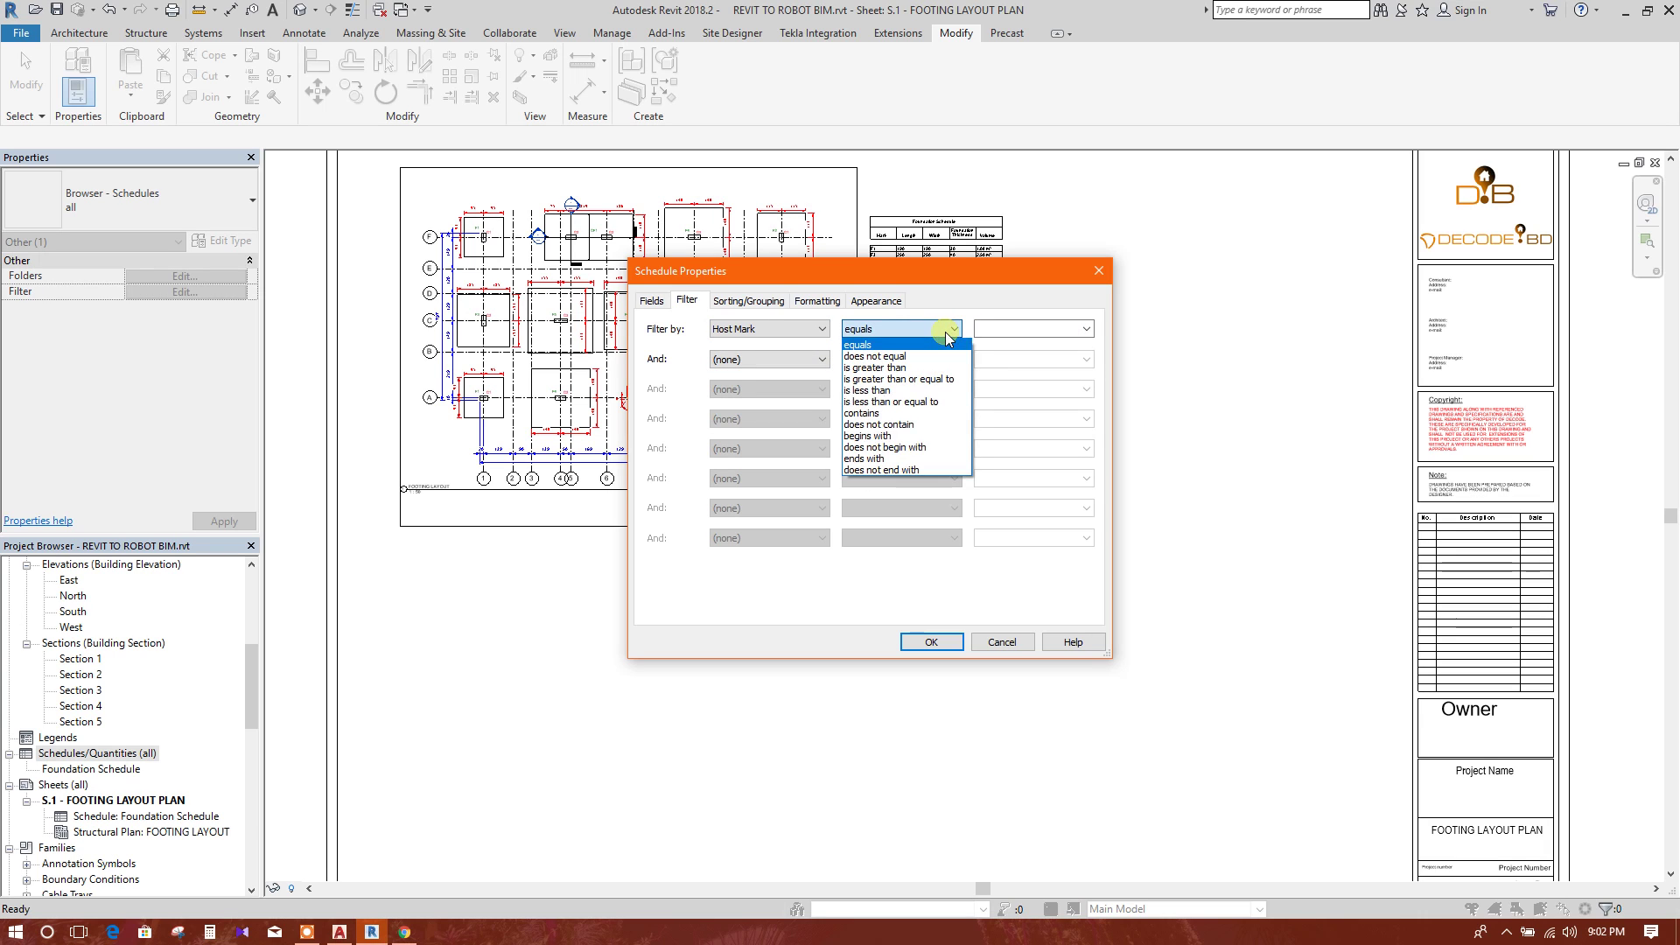
pyautogui.click(893, 436)
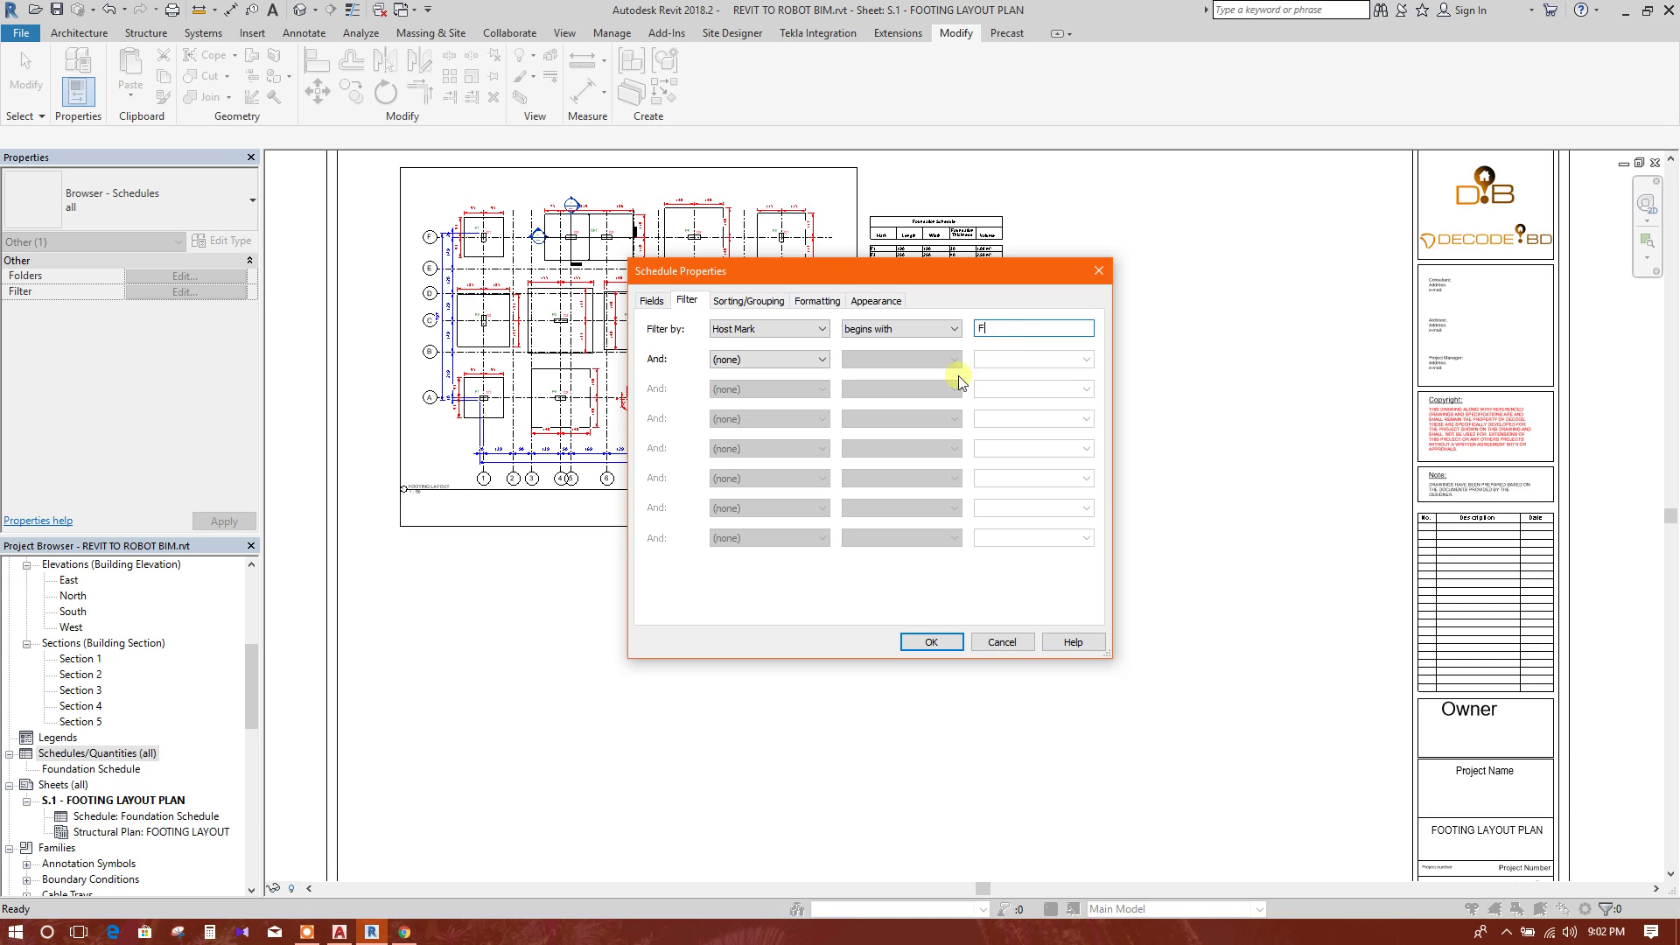
# - Sort the rebar schedule by Host Mark in ascending order
pyautogui.click(730, 302)
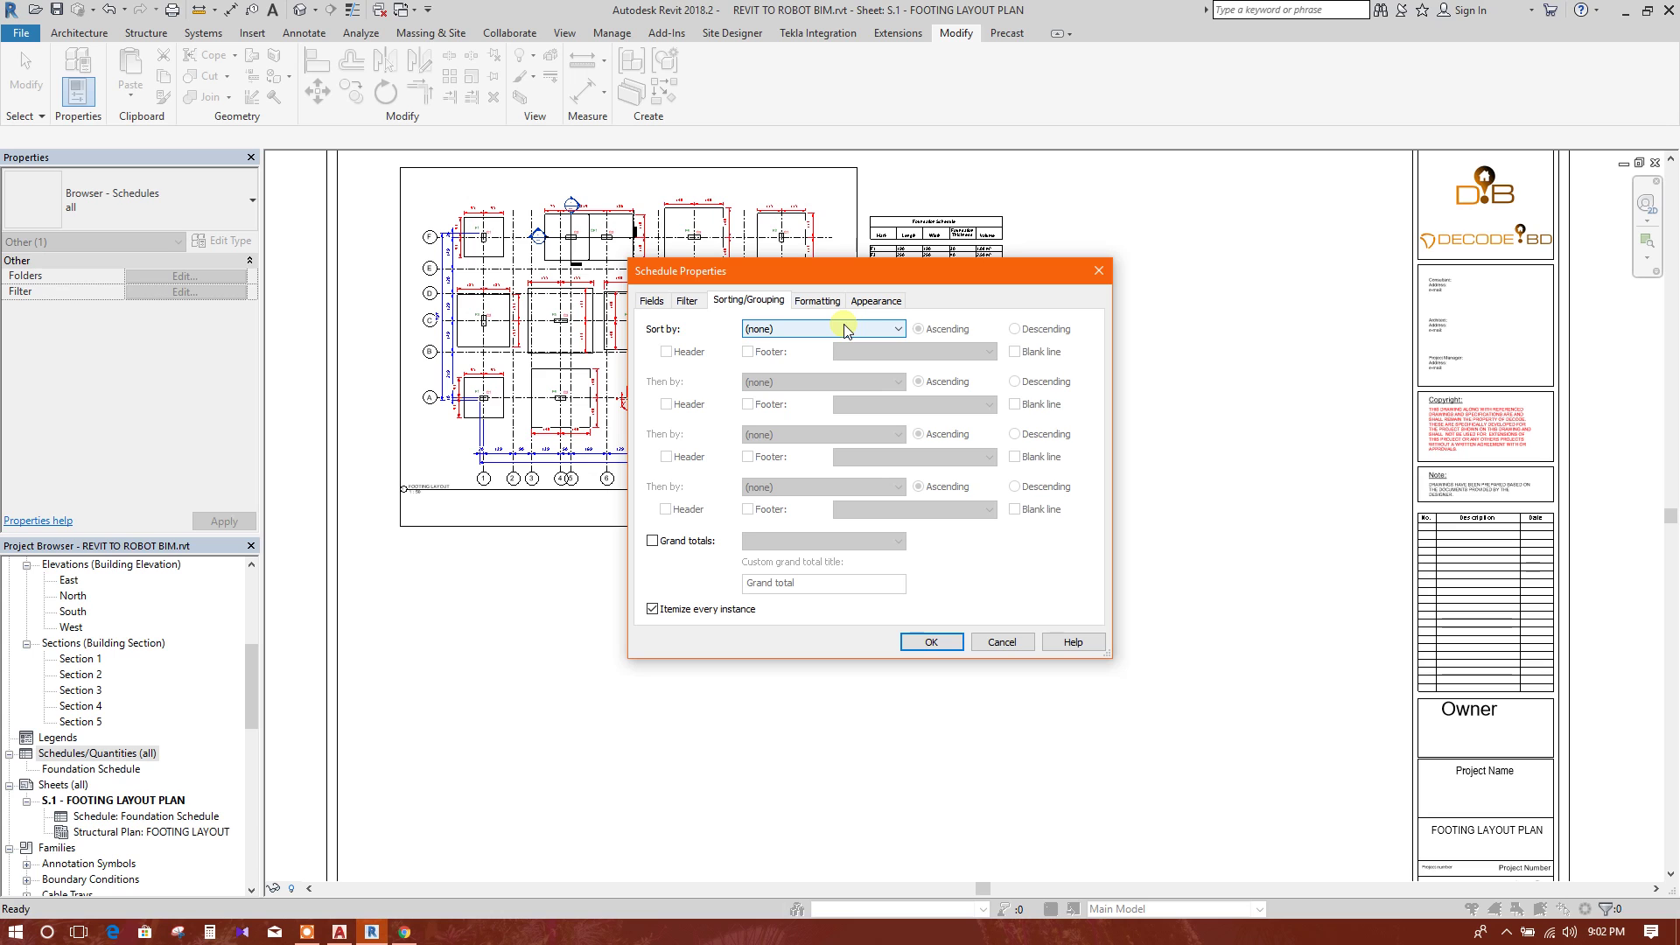
pyautogui.click(816, 332)
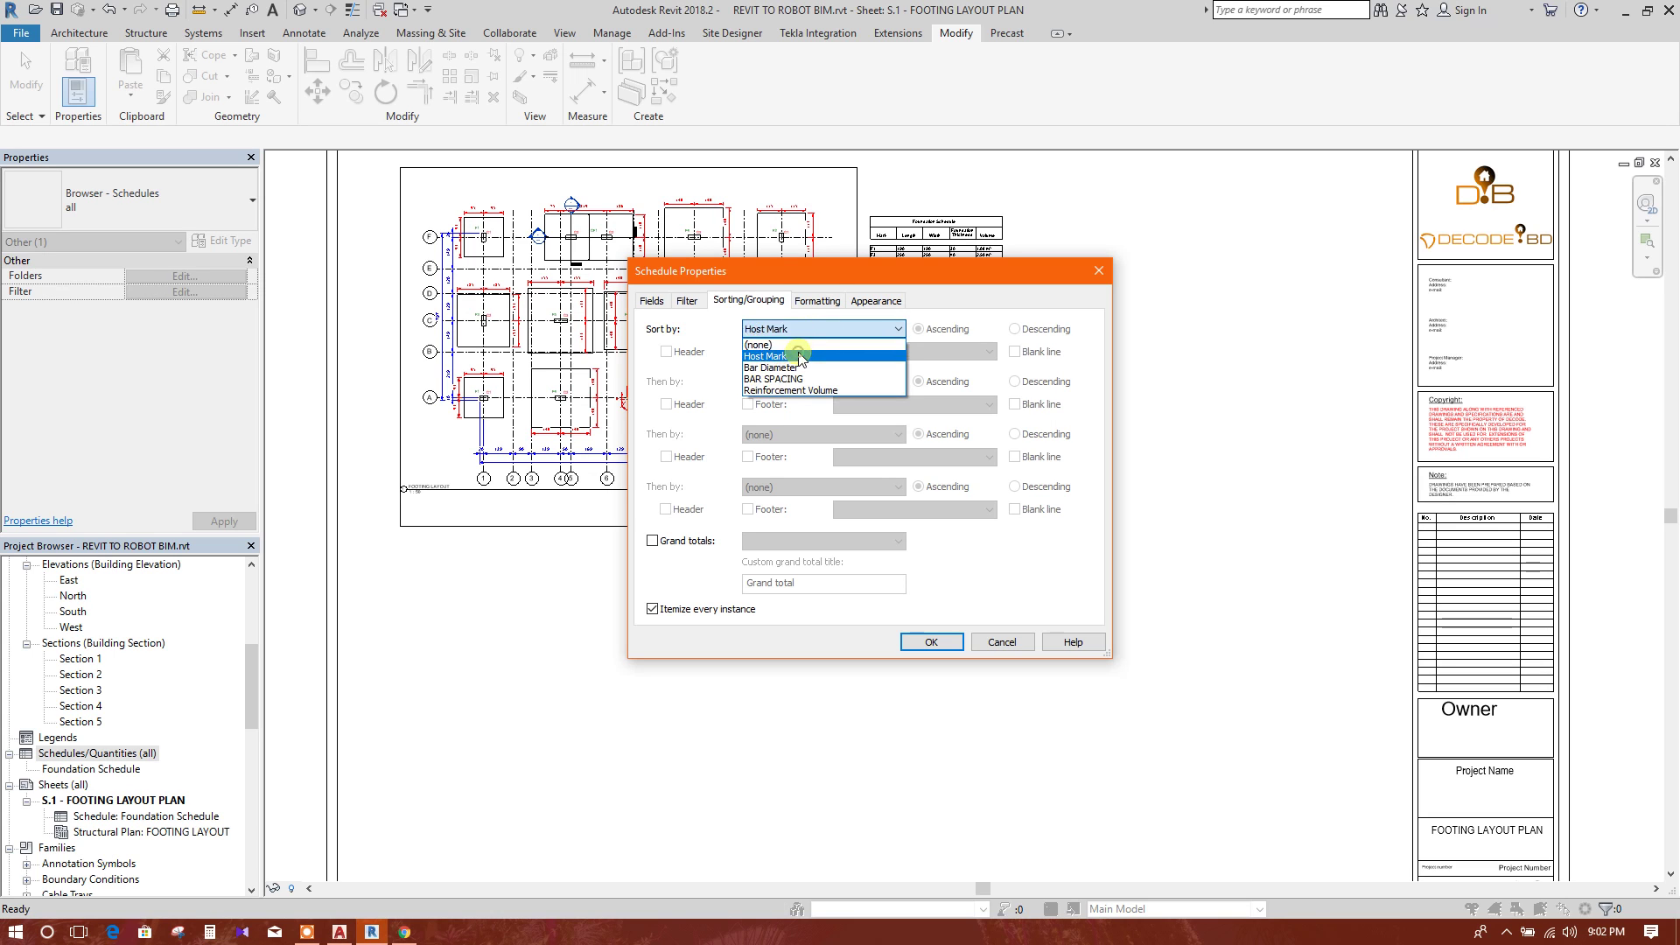
pyautogui.click(788, 354)
pyautogui.click(838, 300)
pyautogui.click(751, 300)
pyautogui.click(966, 325)
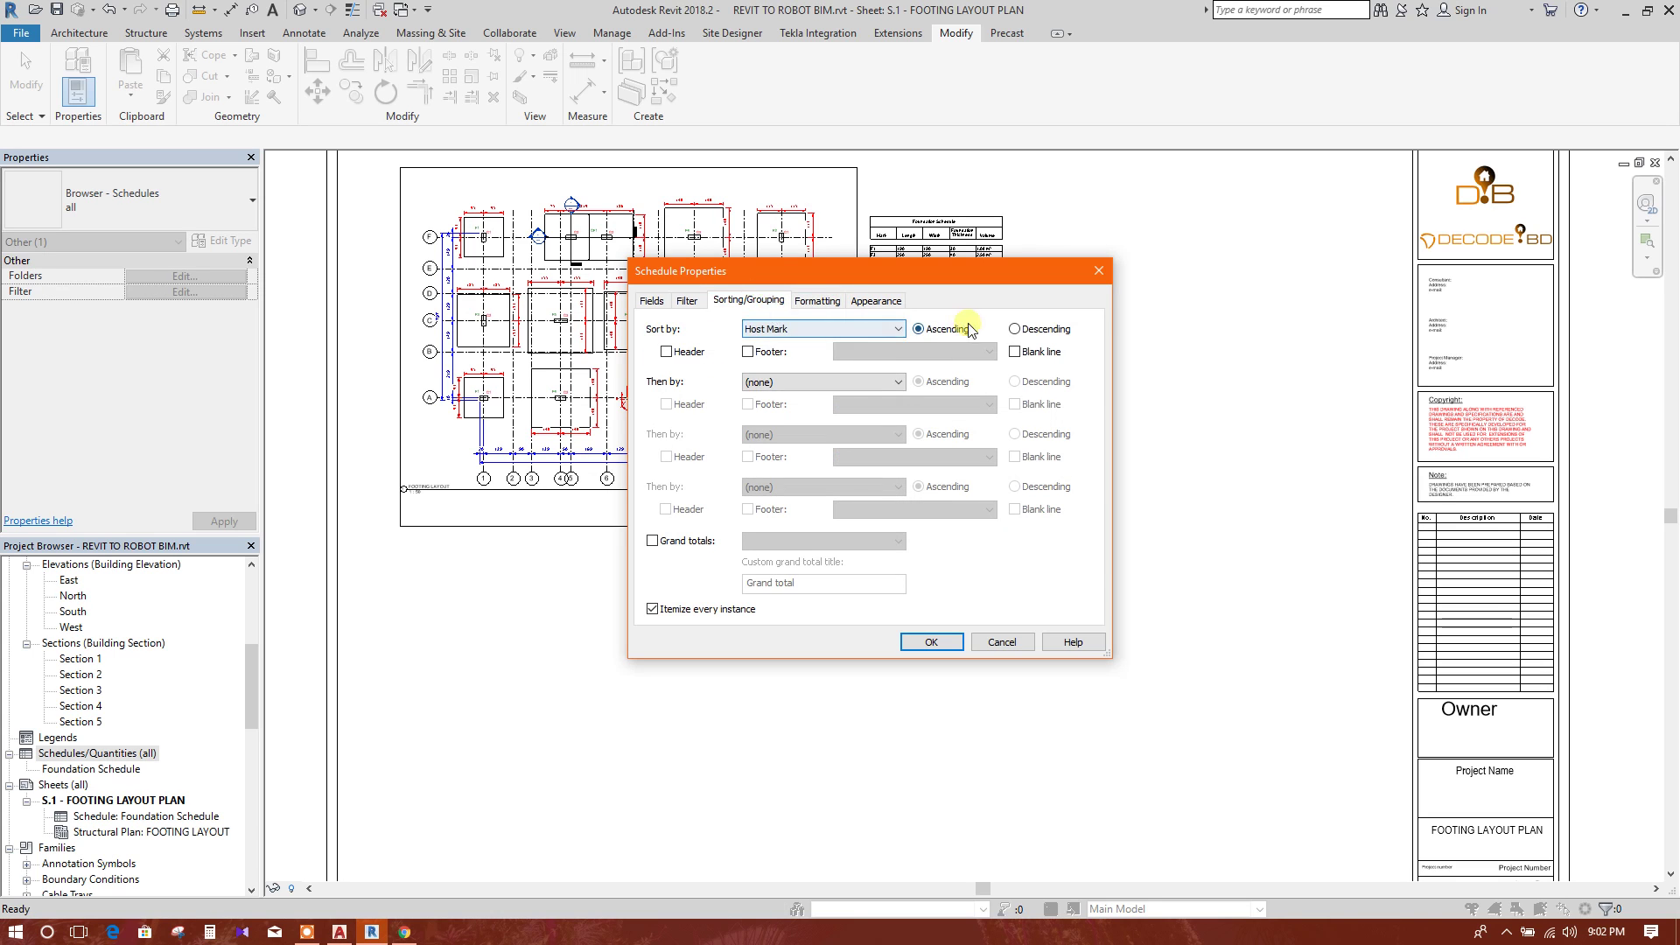
# - Set center alignment for the Host Mark and Bar Diameter fields, keeping the Bar Diameter heading horizontal
pyautogui.click(818, 300)
pyautogui.click(936, 446)
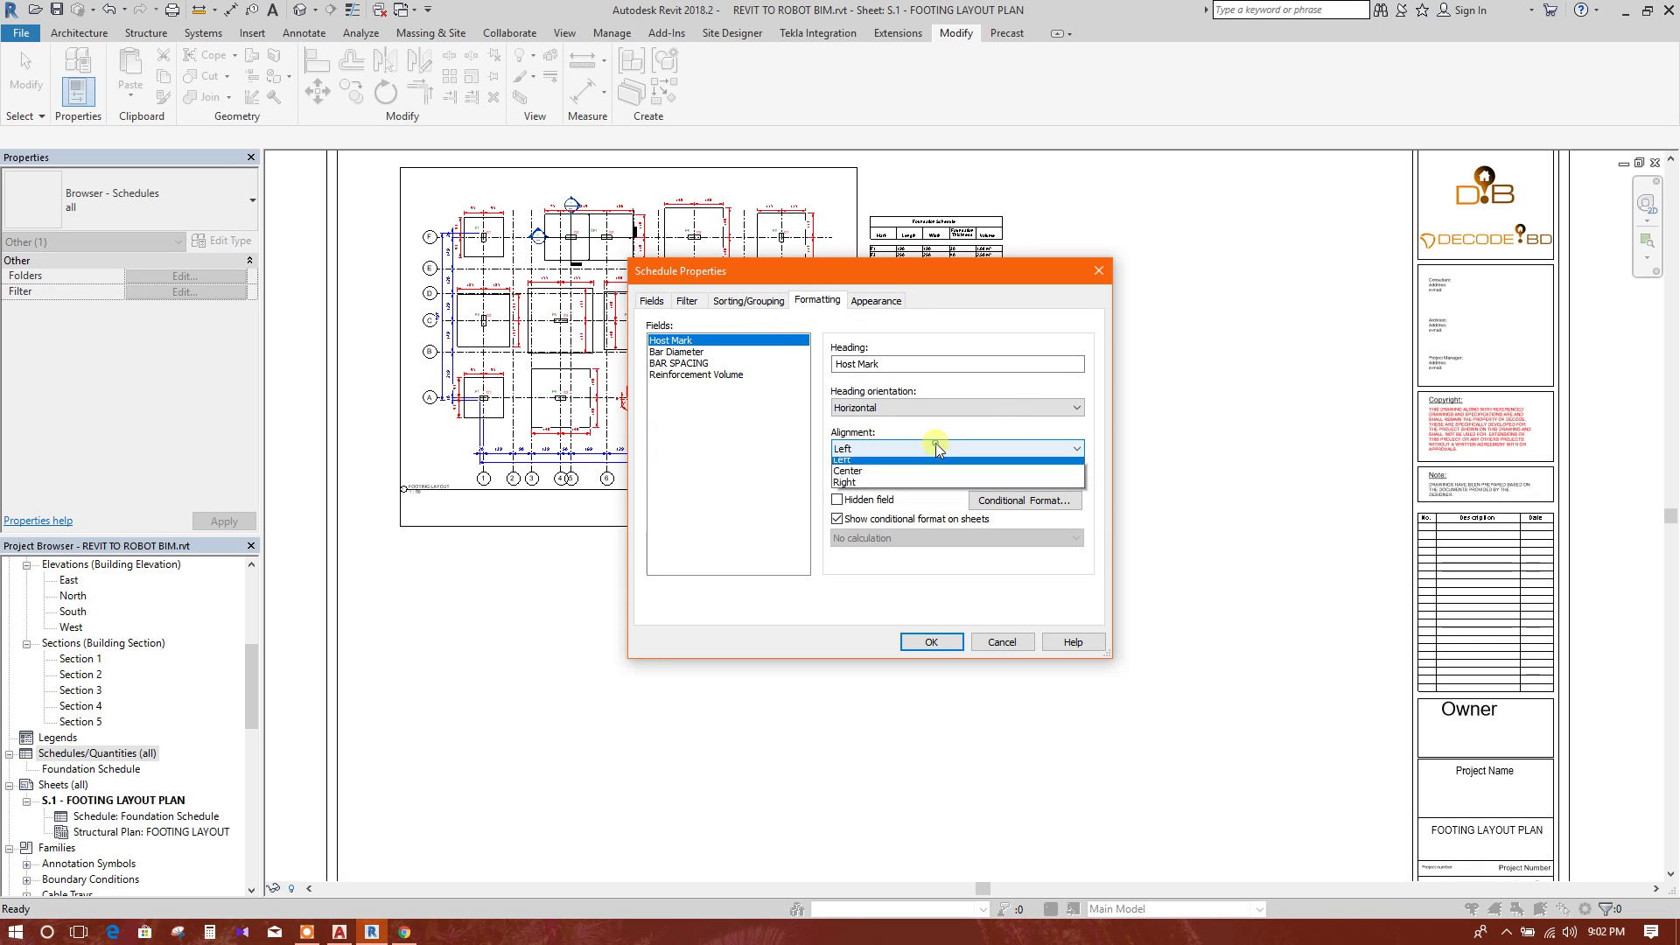
pyautogui.click(902, 476)
pyautogui.click(678, 352)
pyautogui.click(919, 408)
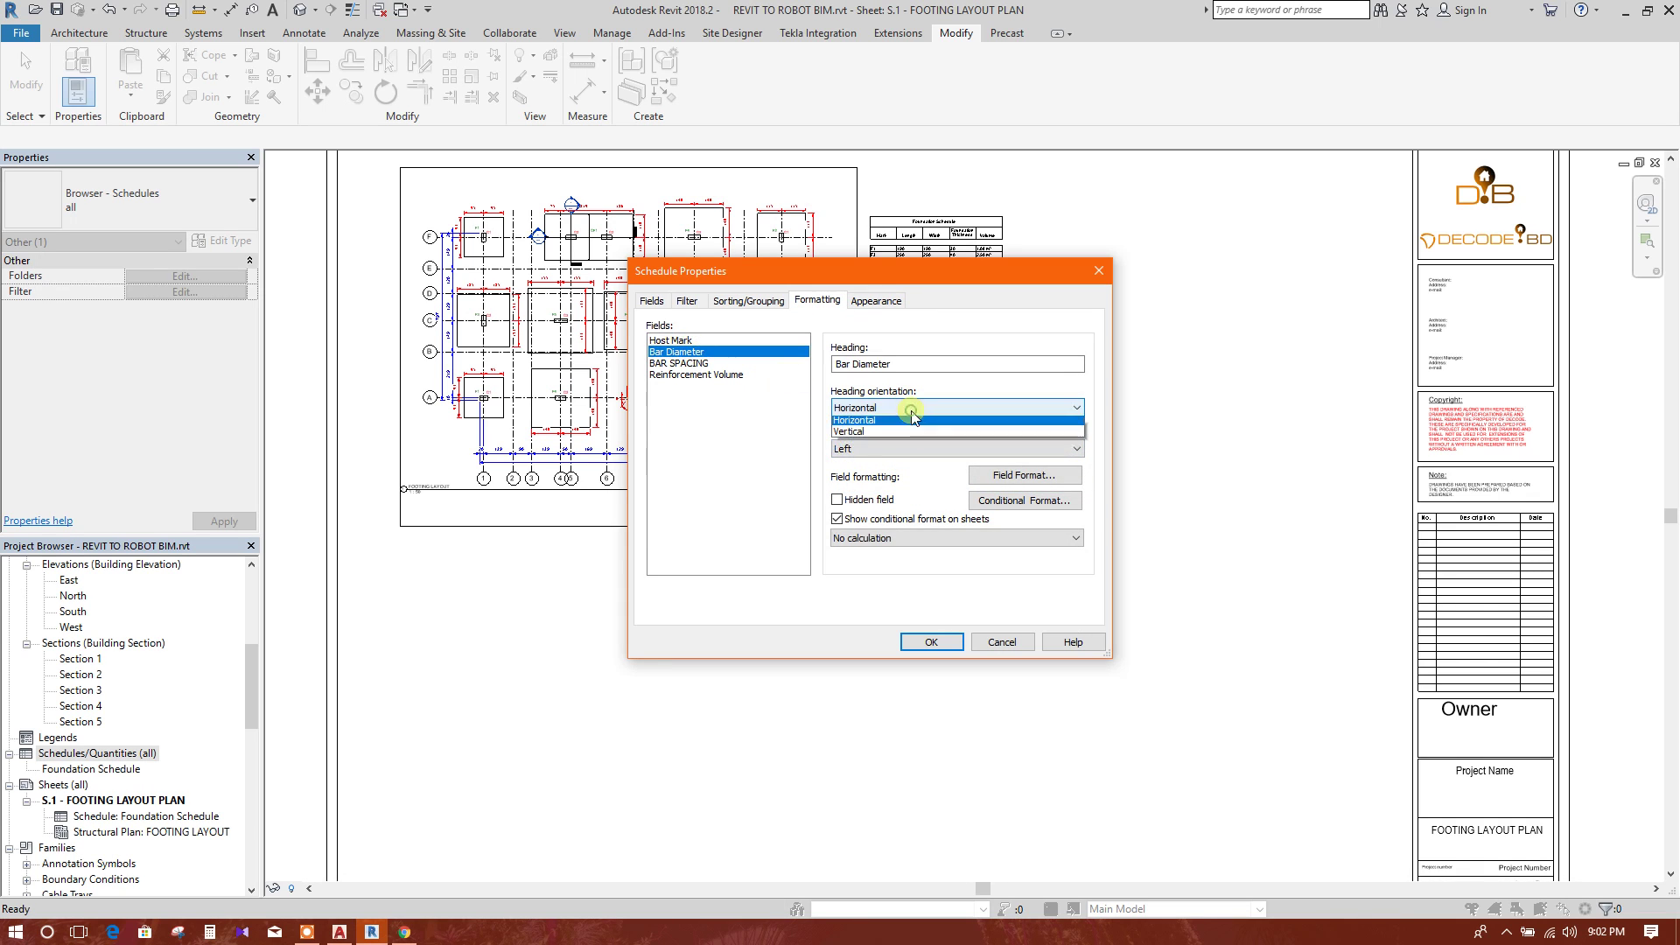
pyautogui.click(856, 420)
pyautogui.click(895, 449)
pyautogui.click(894, 464)
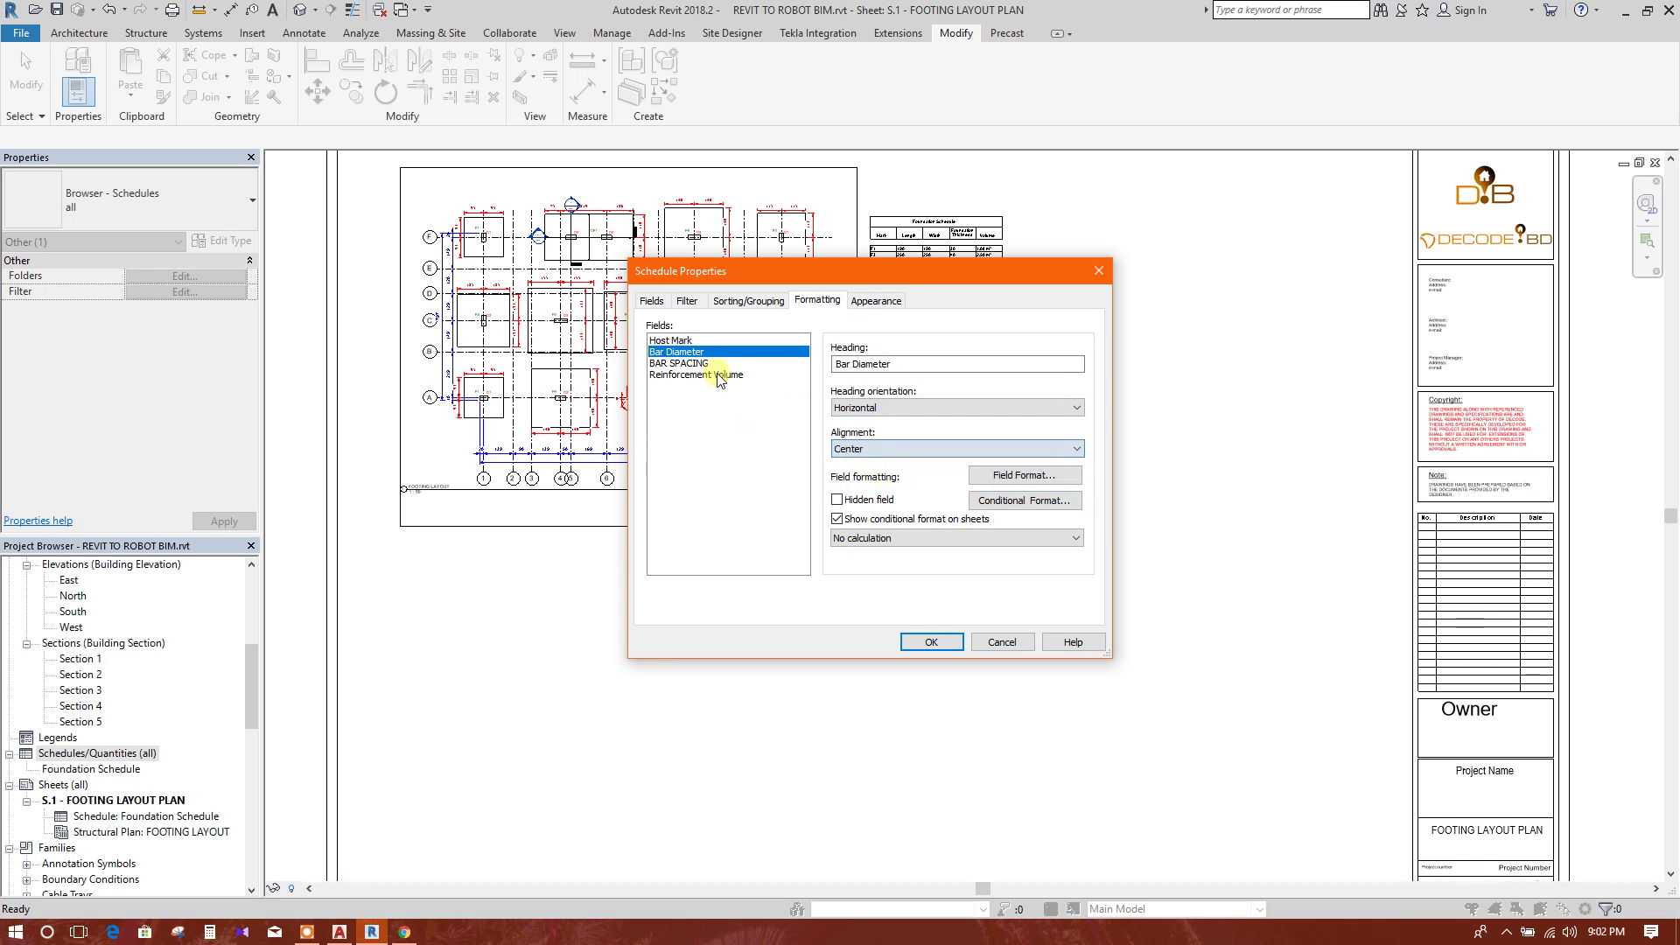
# - Set center alignment for the Reinforcement Volume and BAR SPACING fields and generate the rebar schedule
pyautogui.click(699, 374)
pyautogui.click(875, 448)
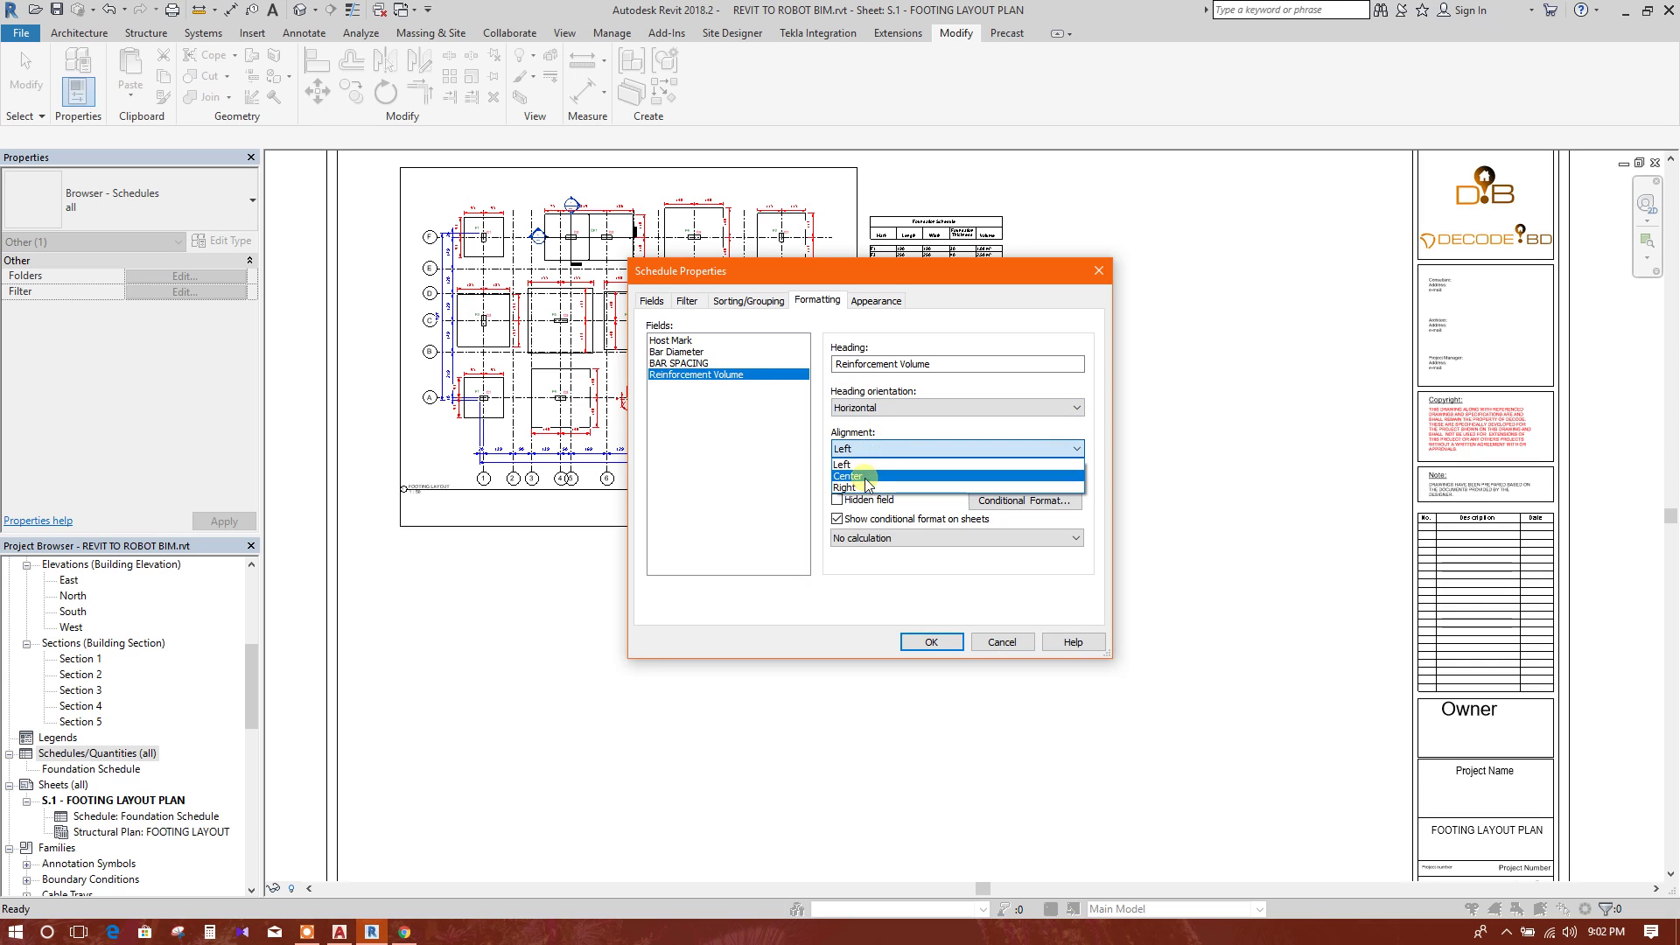
pyautogui.click(866, 476)
pyautogui.click(704, 364)
pyautogui.click(910, 448)
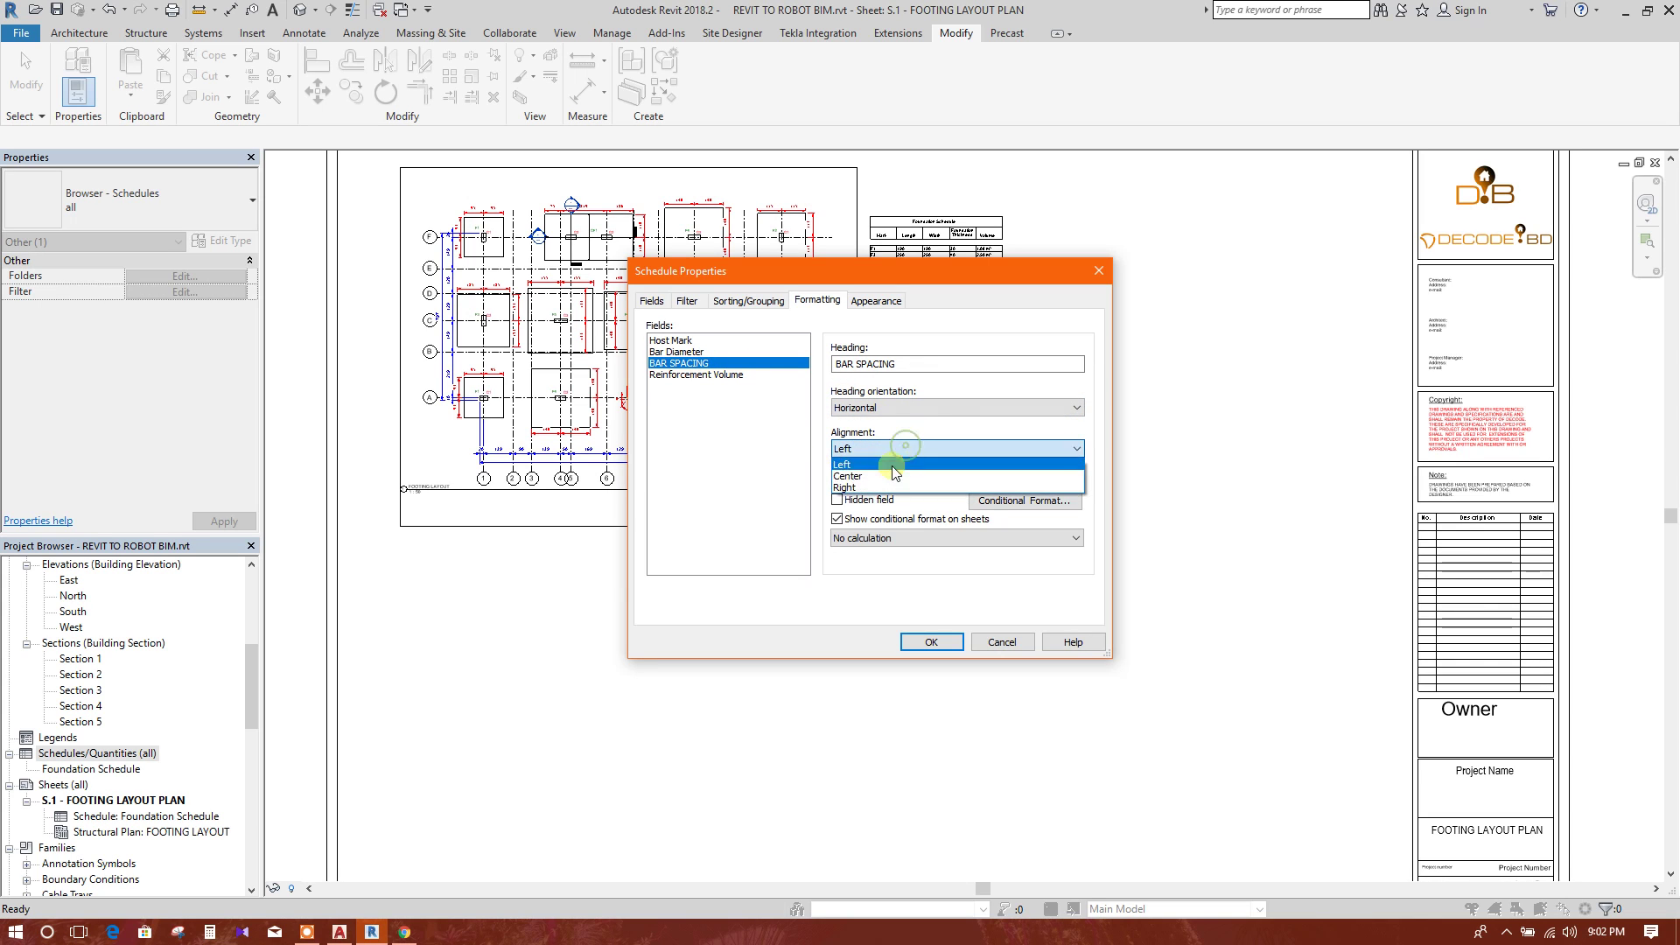
pyautogui.click(896, 475)
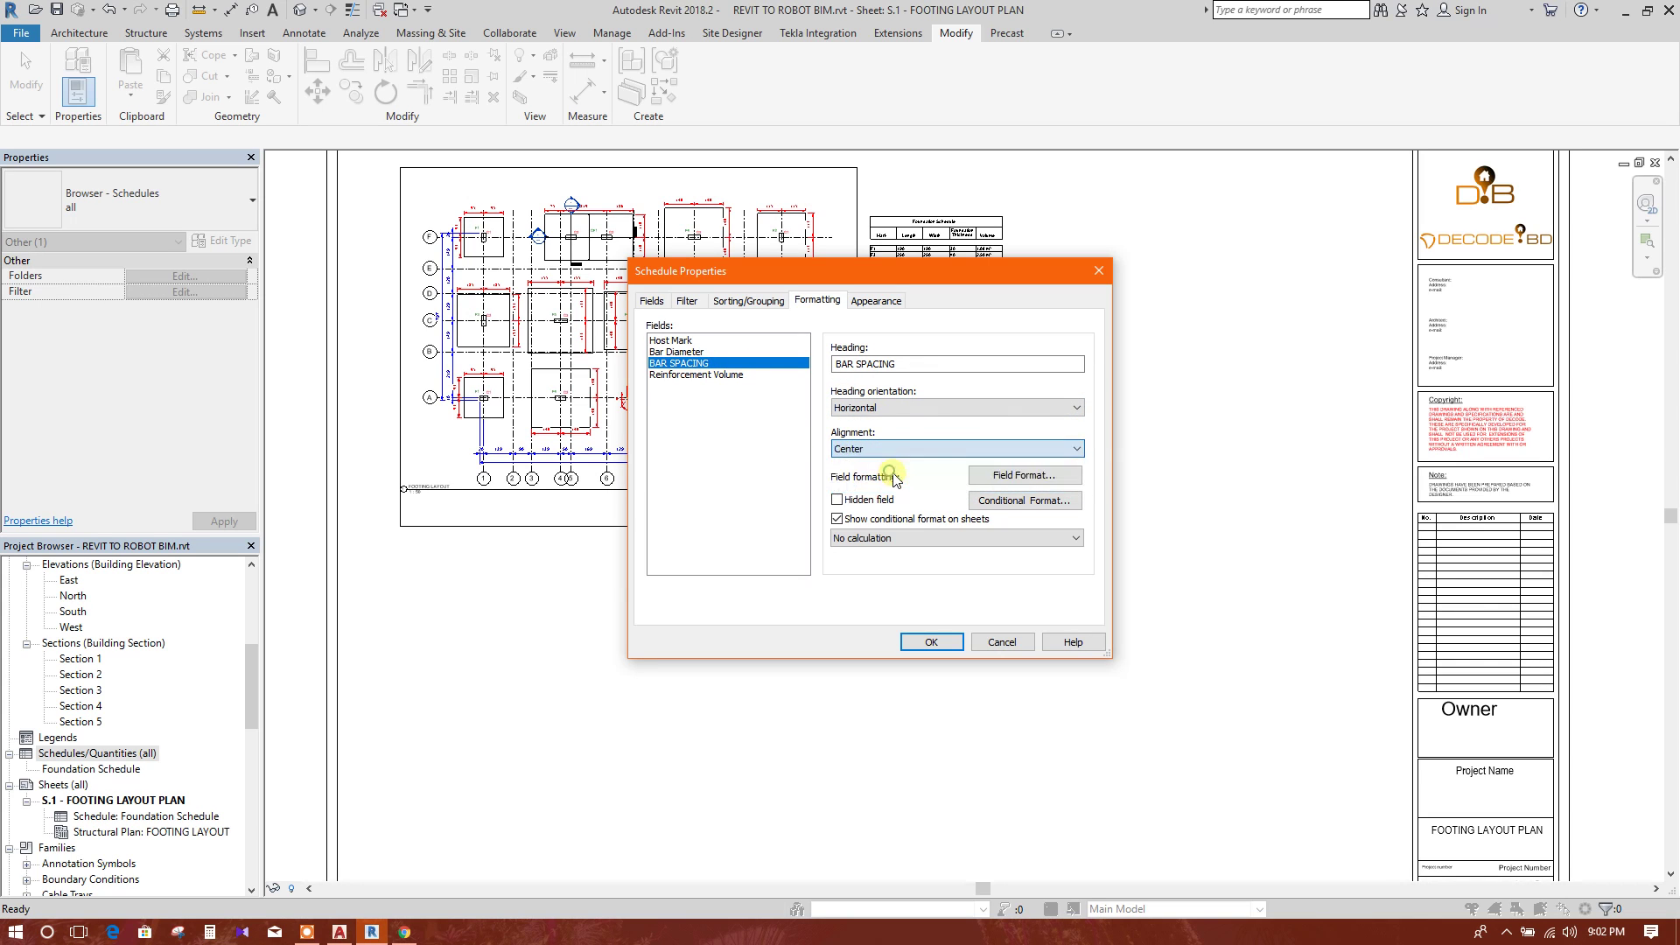
pyautogui.click(927, 642)
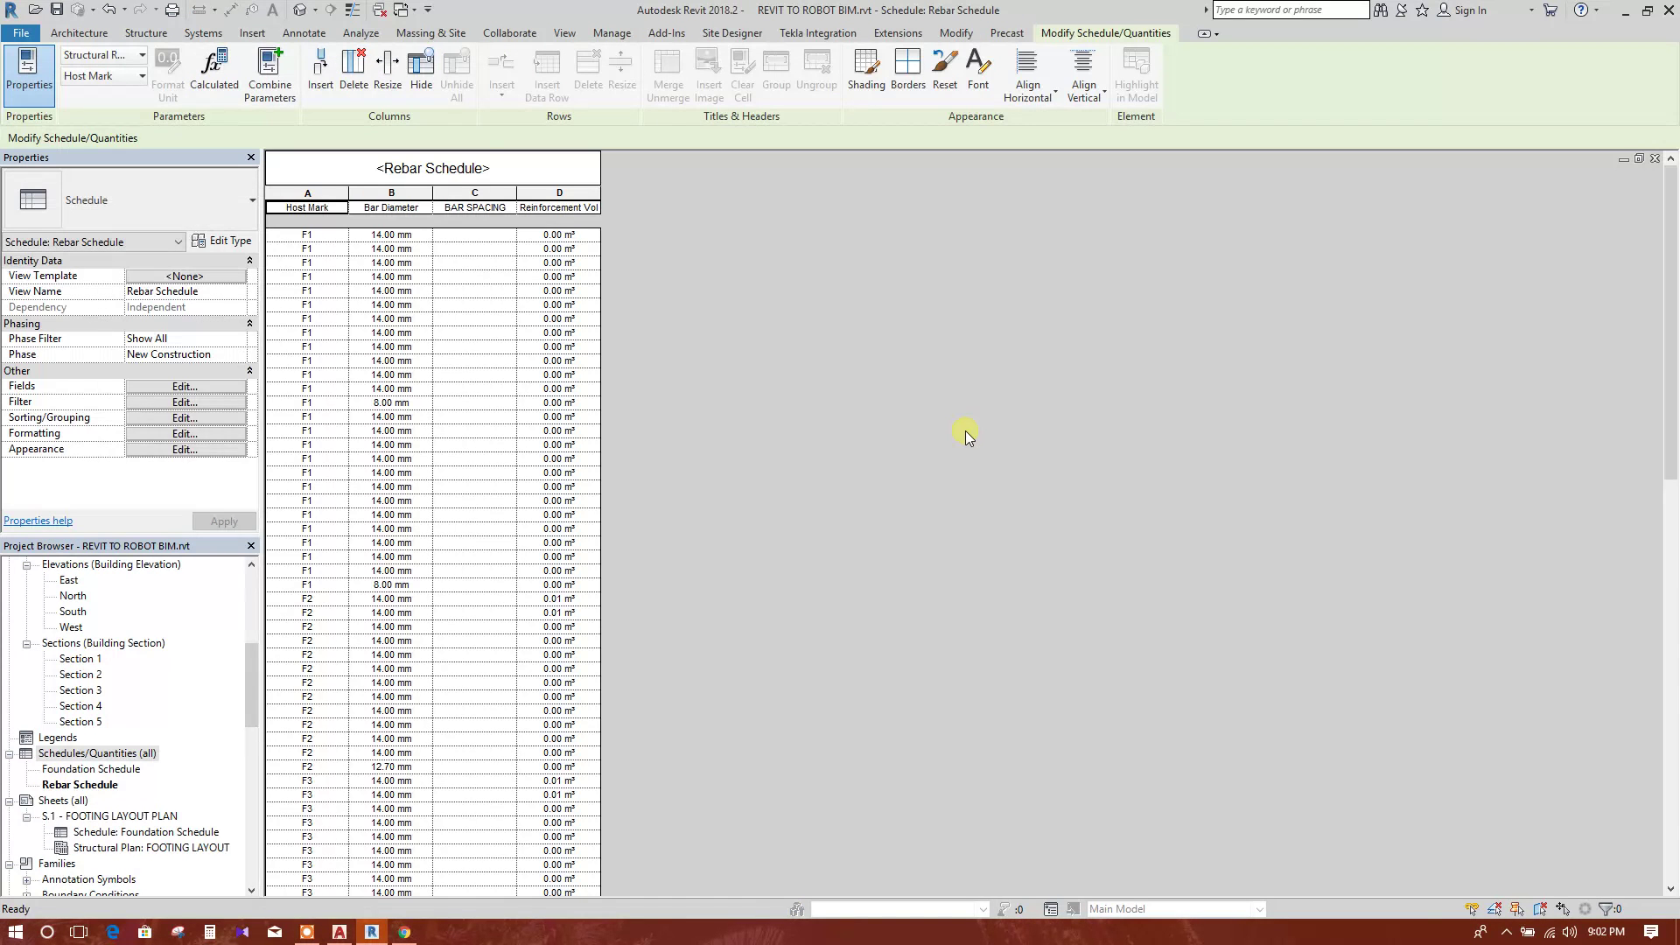
# - Examine the rebar schedule's rows, checking the bar diameters and spacing values listed for each footing mark
pyautogui.scroll(-15, 433, 402)
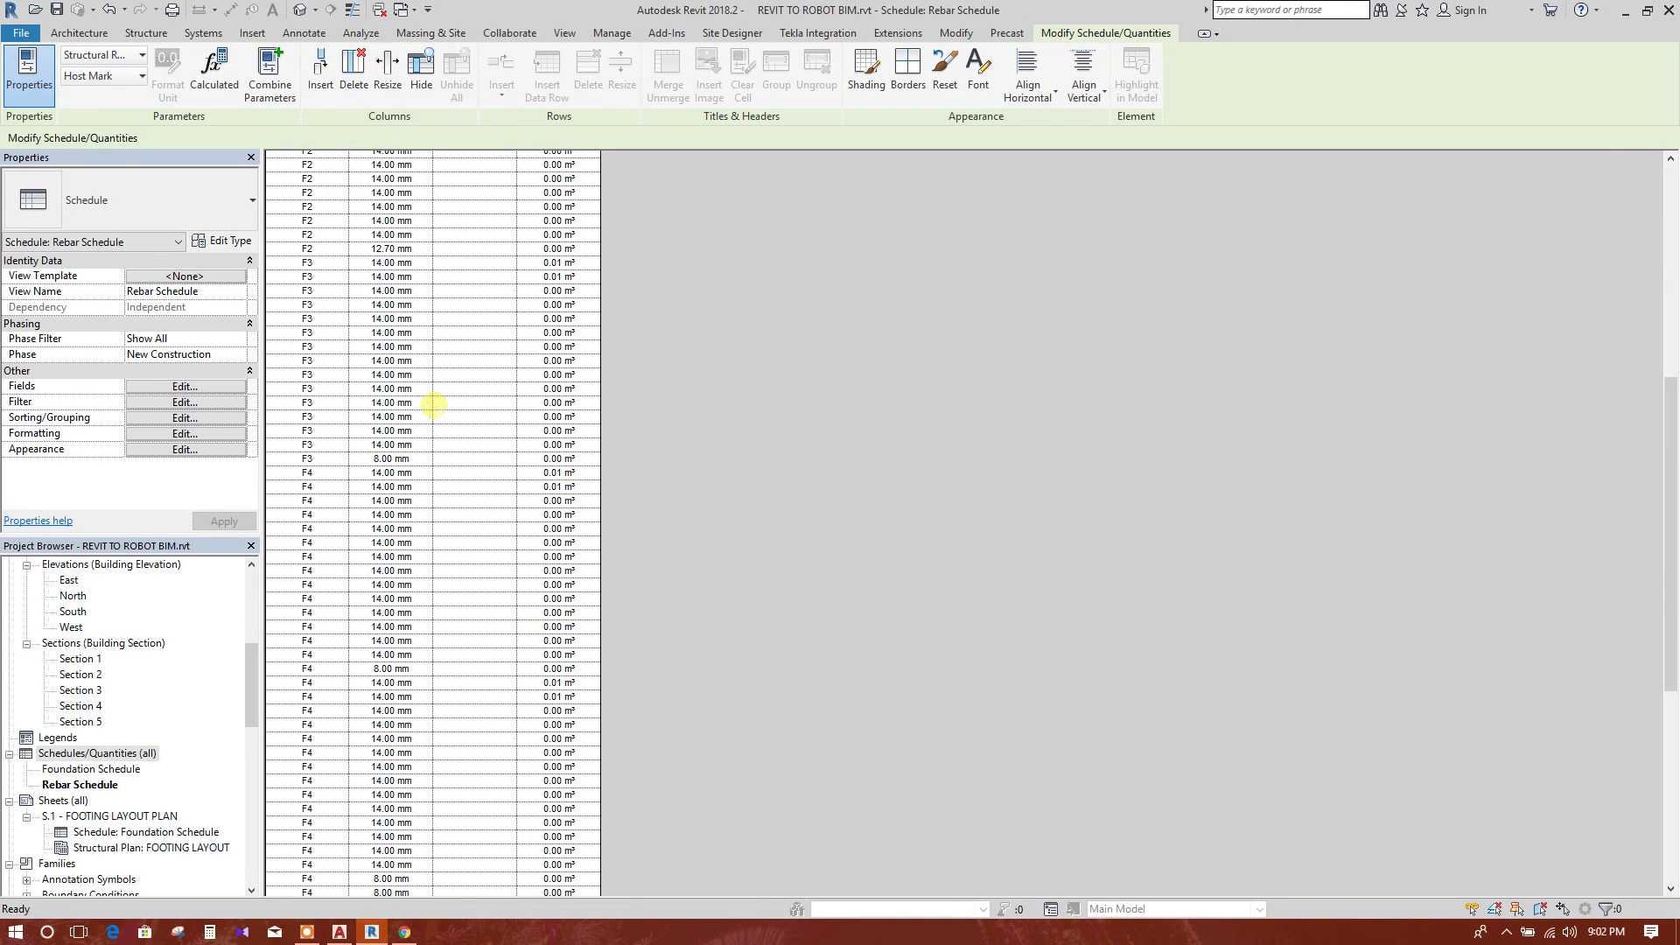
pyautogui.scroll(15, 433, 482)
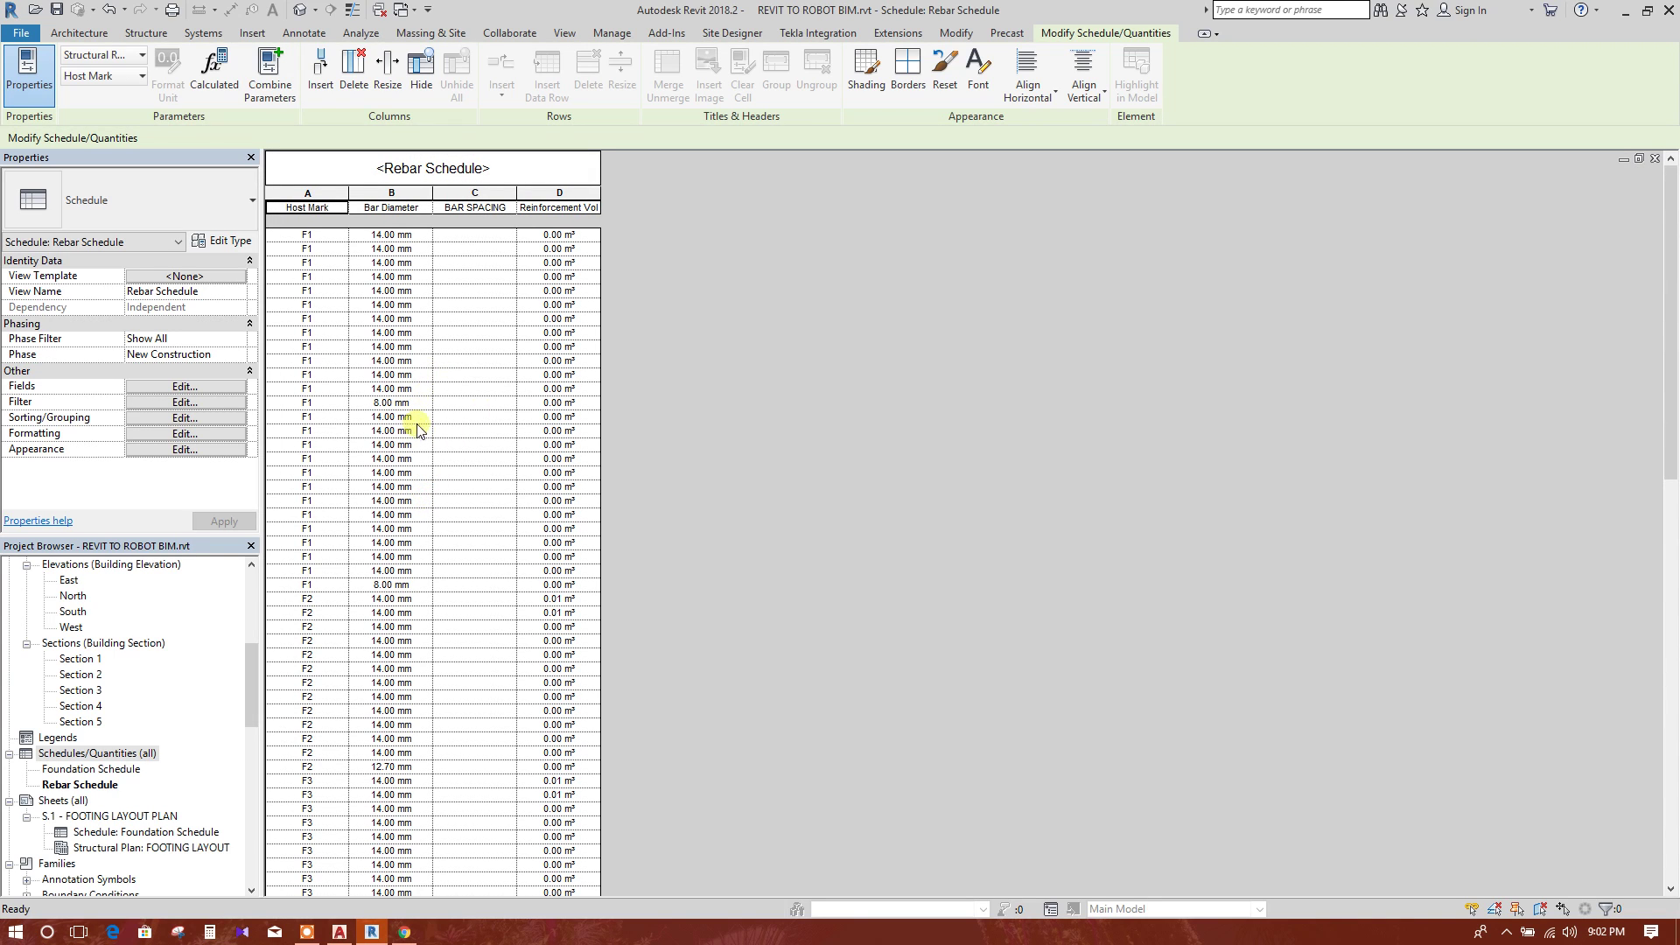
pyautogui.click(368, 404)
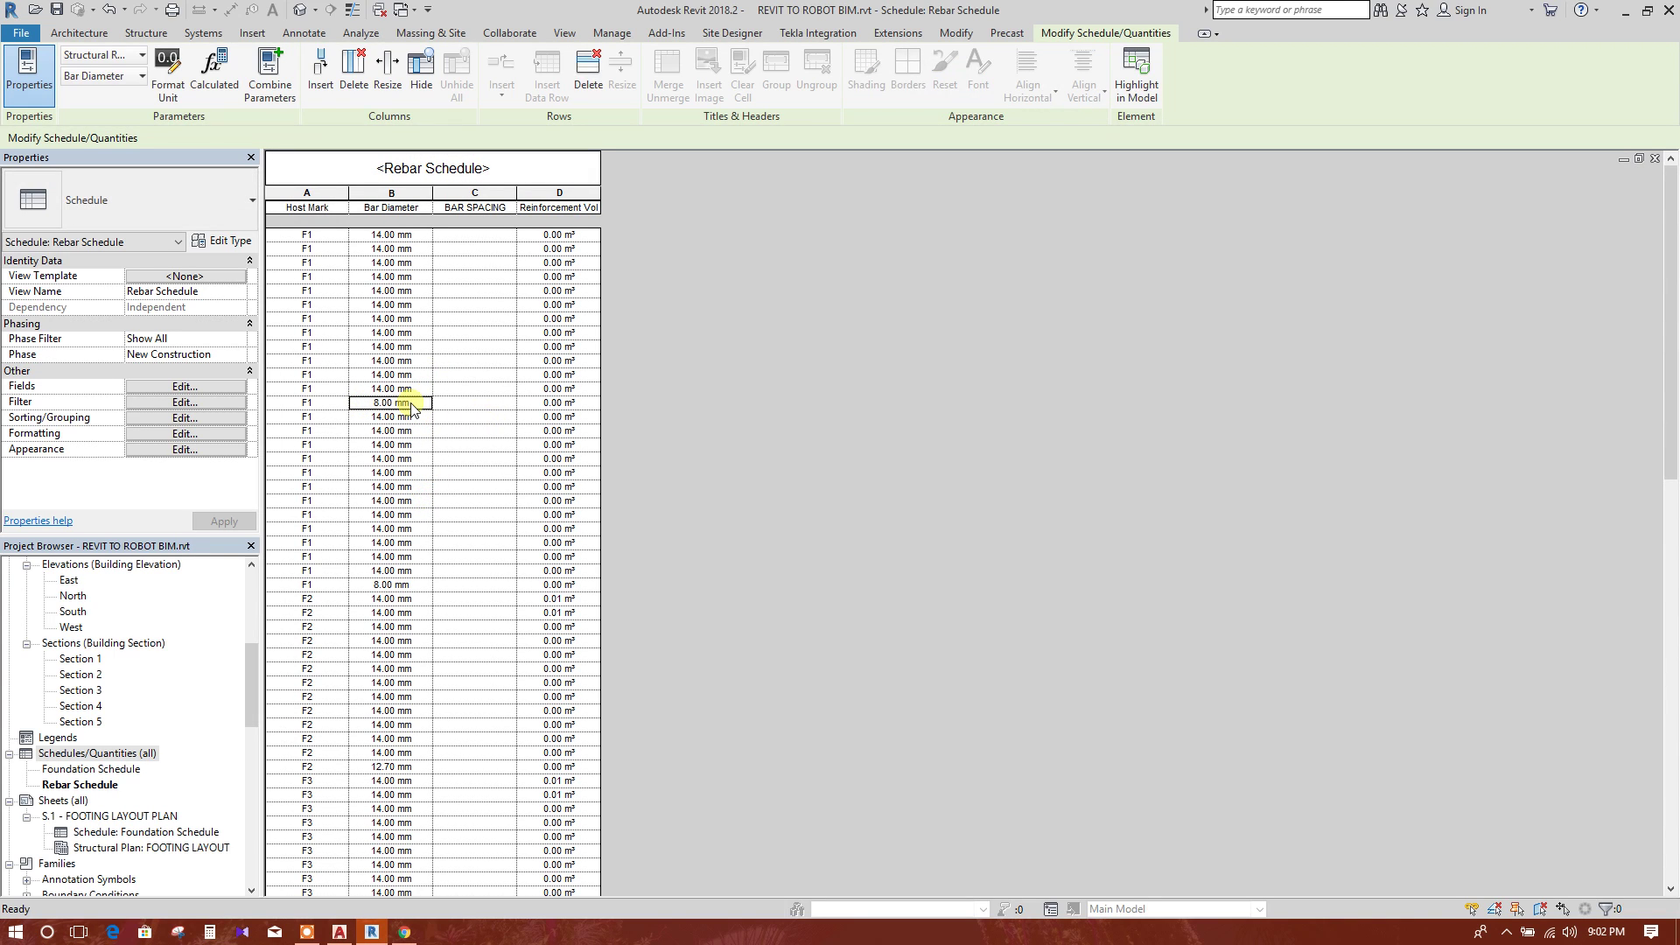
pyautogui.scroll(-2, 415, 433)
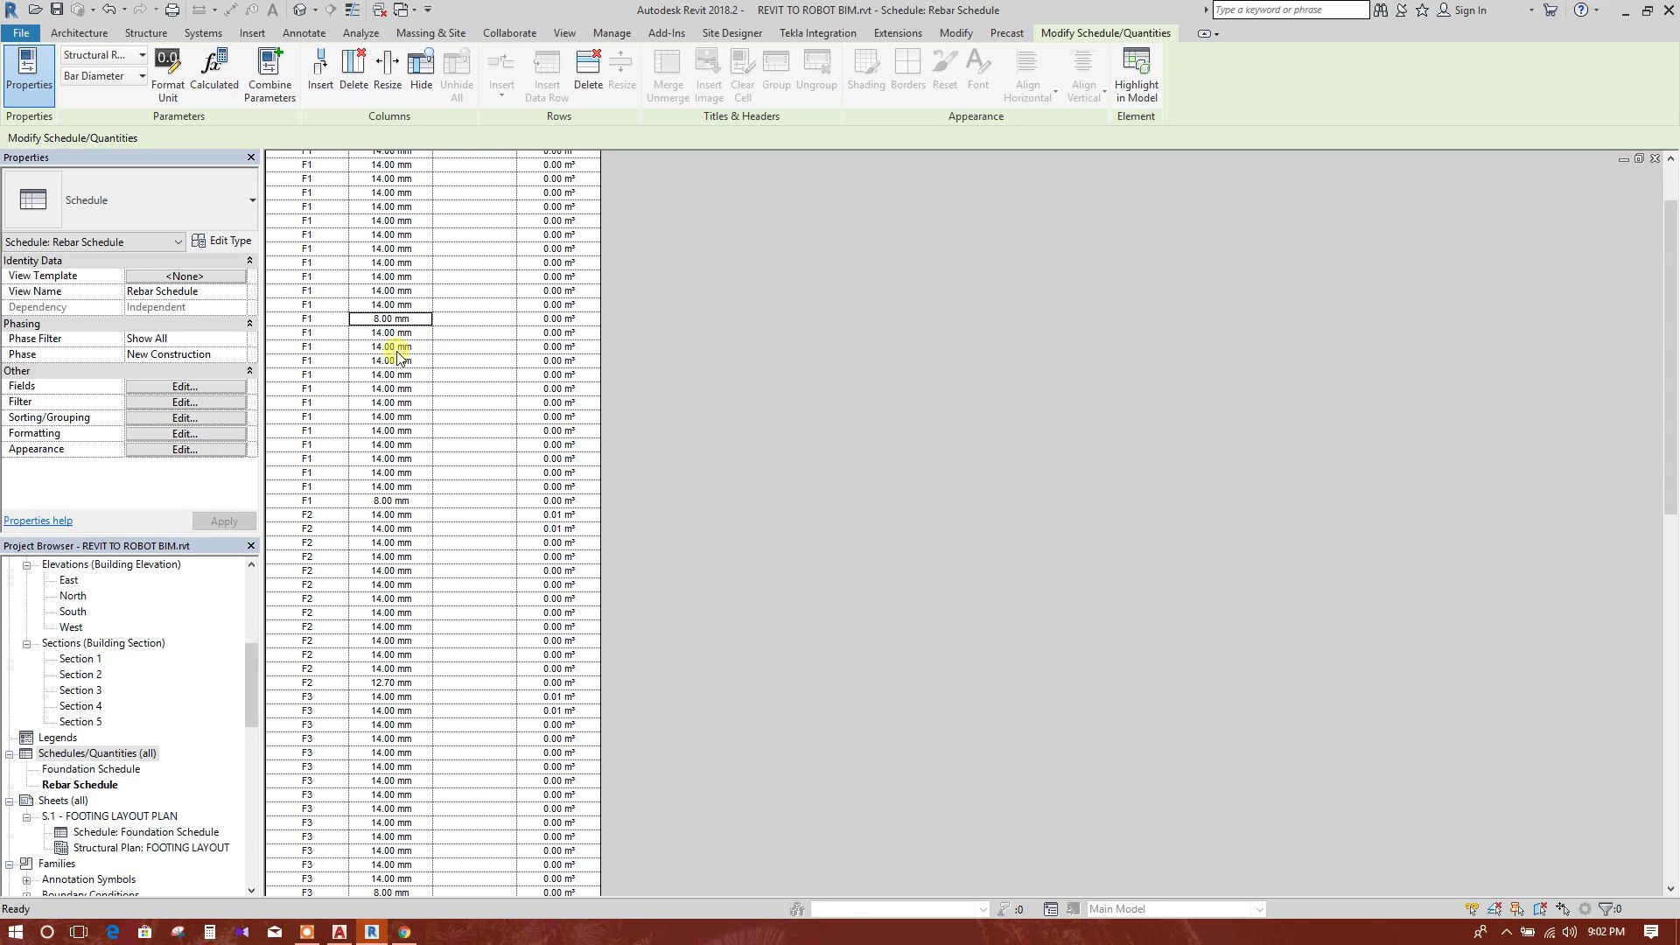
pyautogui.scroll(-20, 416, 335)
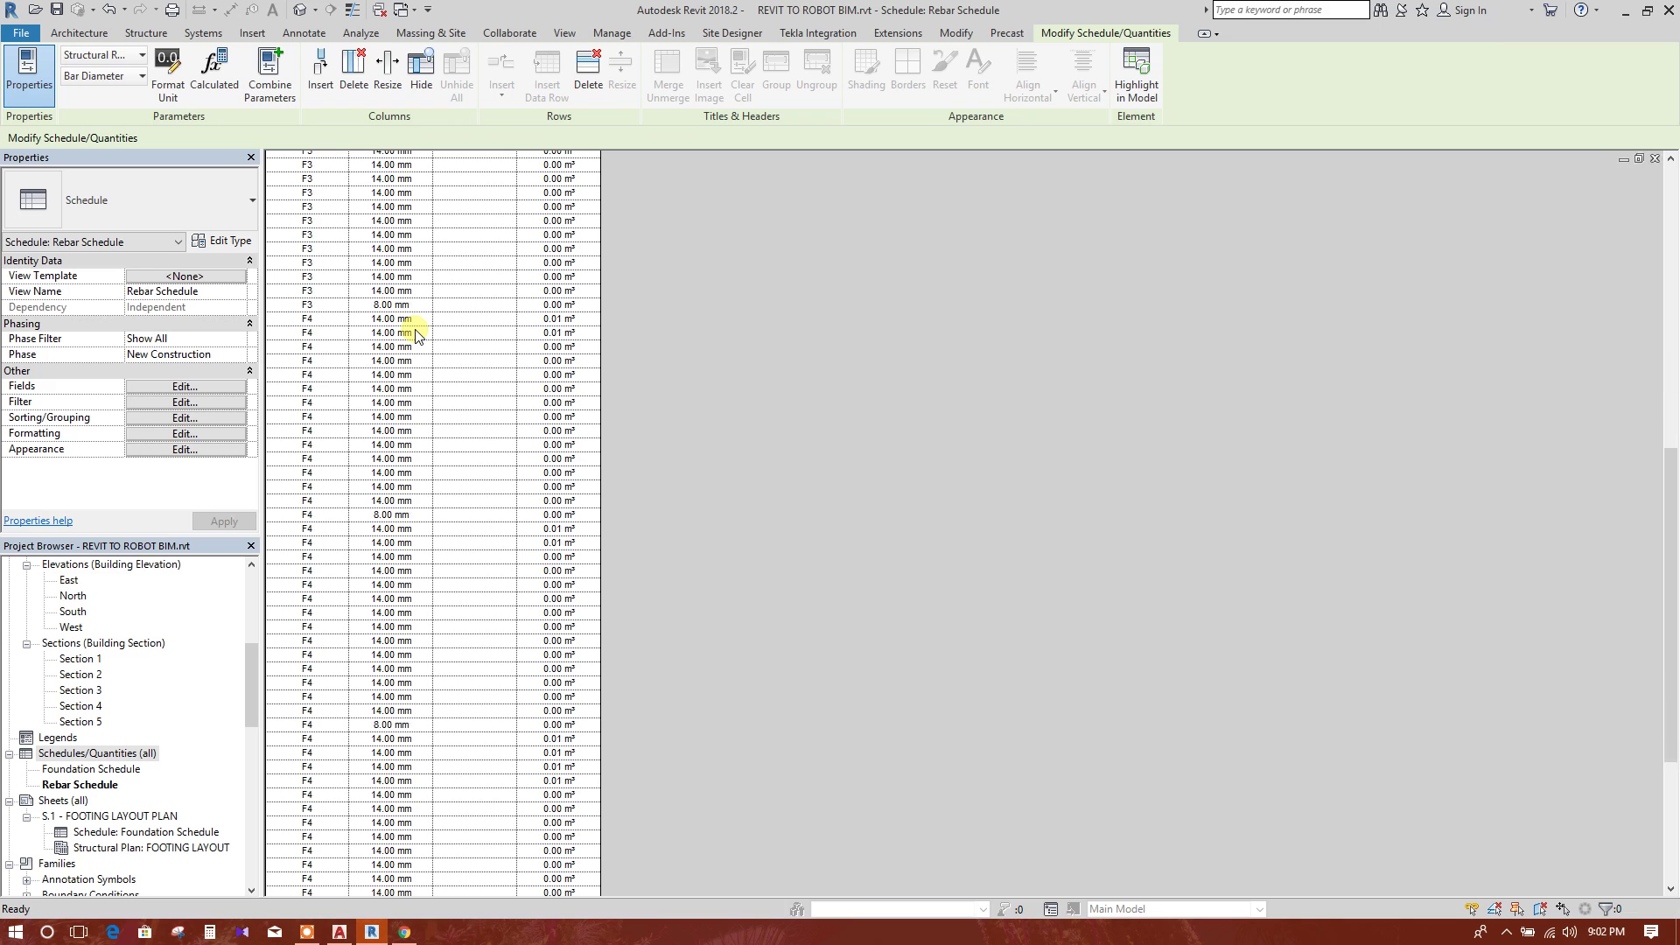
pyautogui.scroll(20, 376, 494)
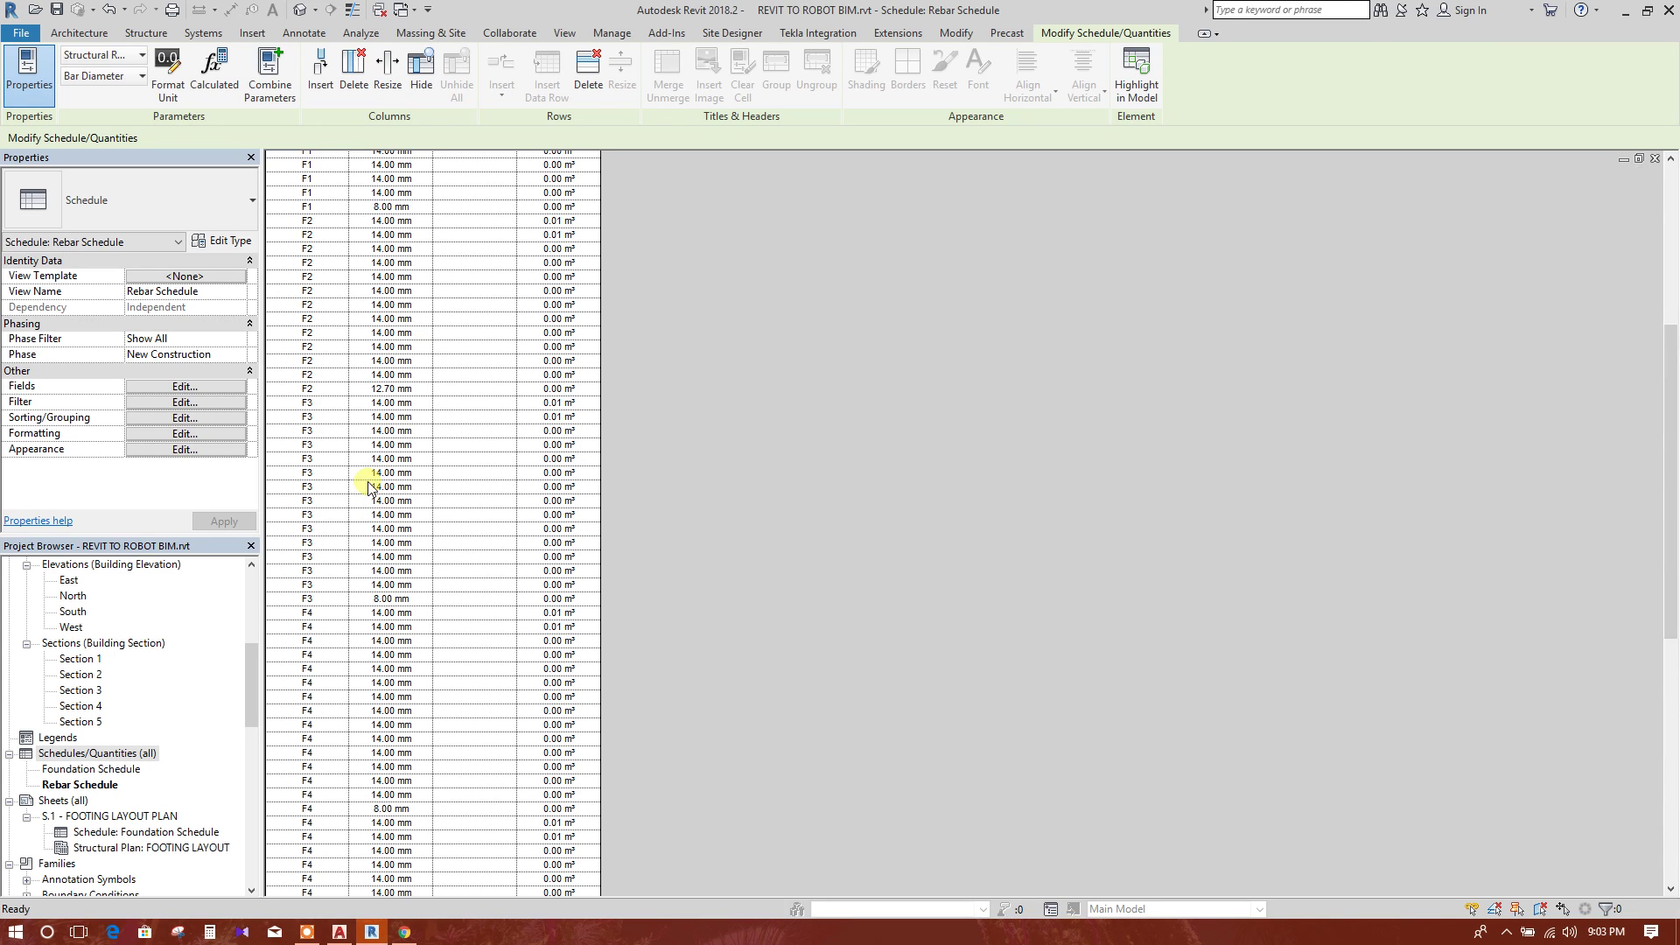
pyautogui.scroll(4, 324, 385)
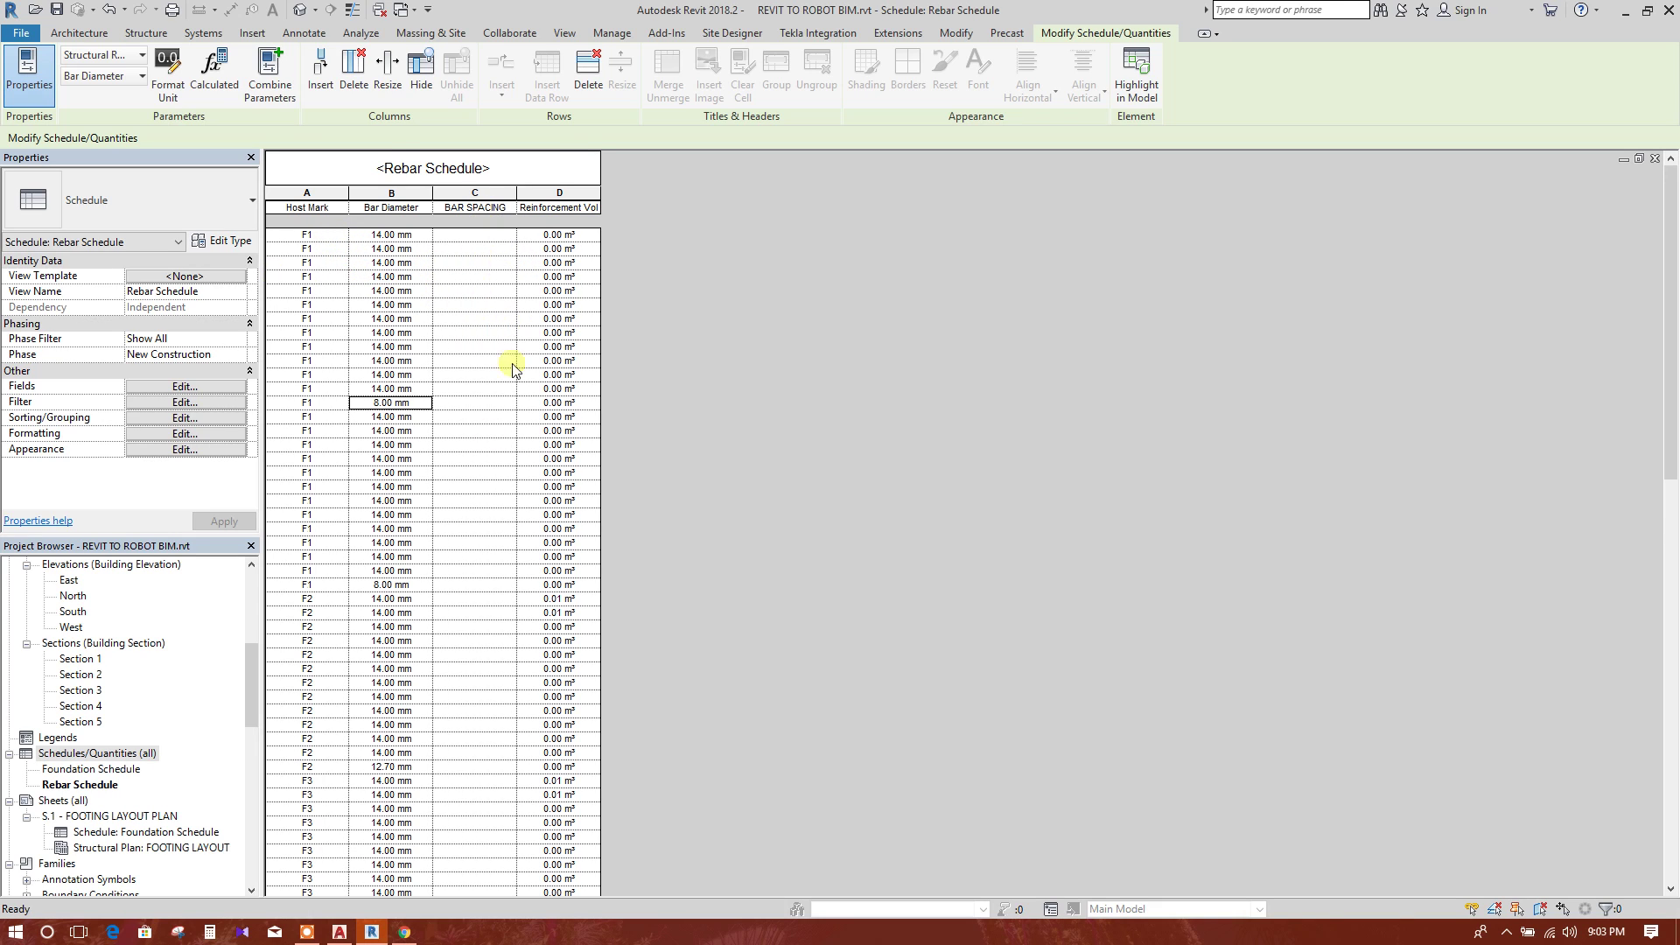
pyautogui.scroll(-10, 503, 411)
pyautogui.scroll(10, 487, 459)
# - Remove the BAR SPACING field from the rebar schedule's scheduled fields
pyautogui.click(463, 207)
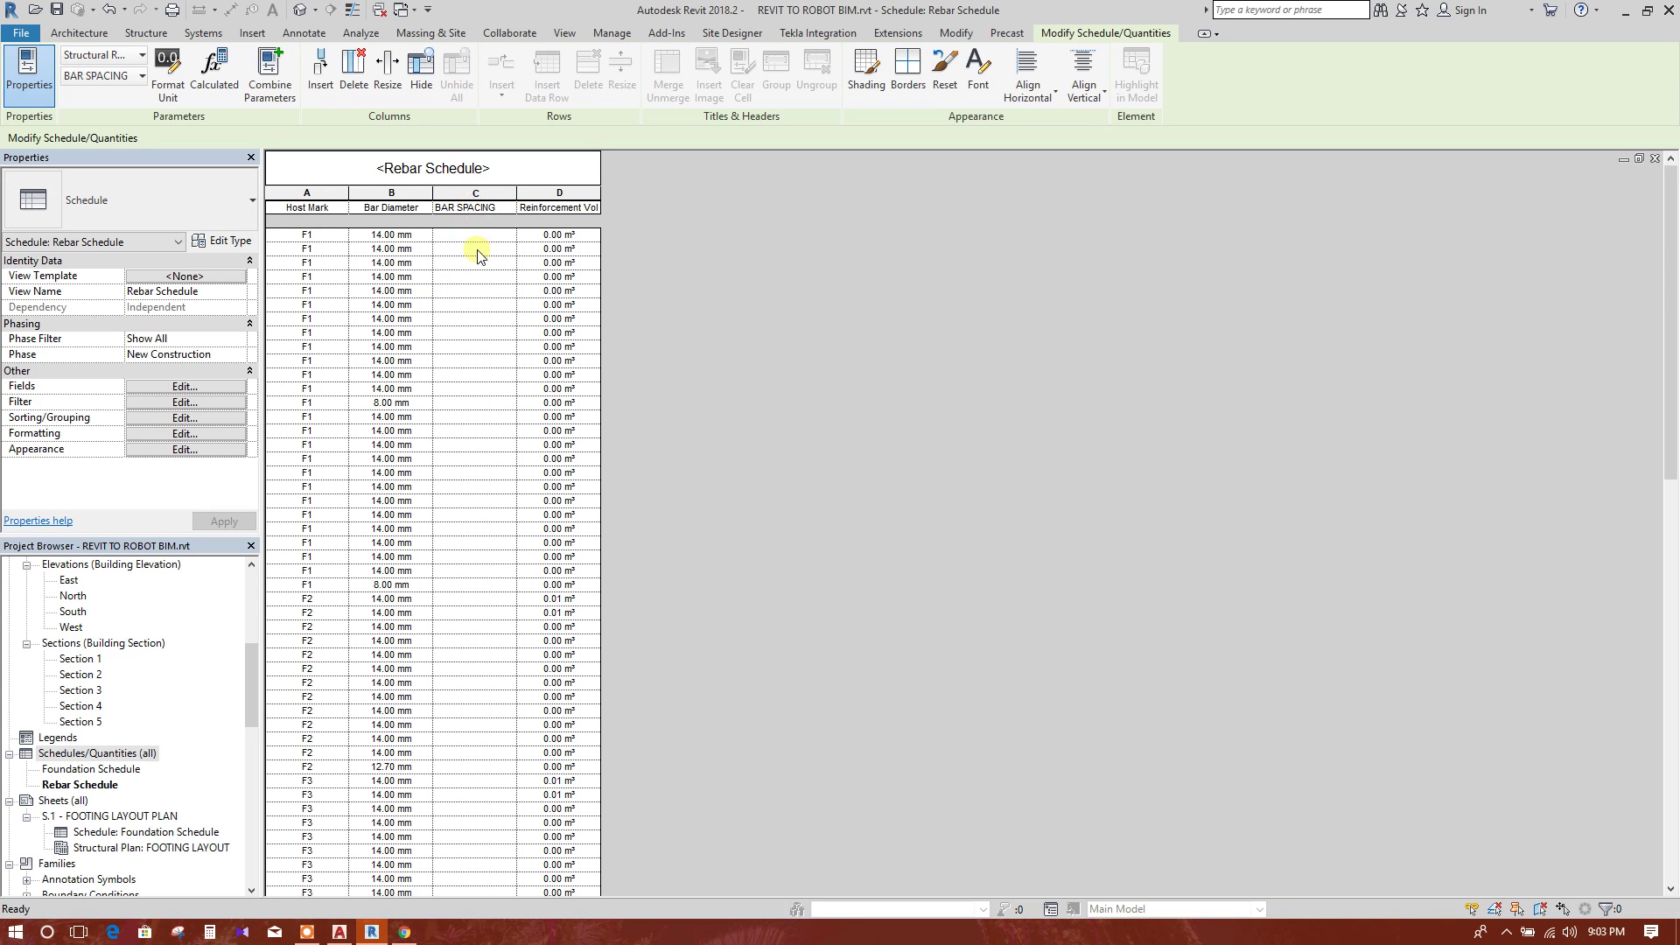
pyautogui.click(186, 387)
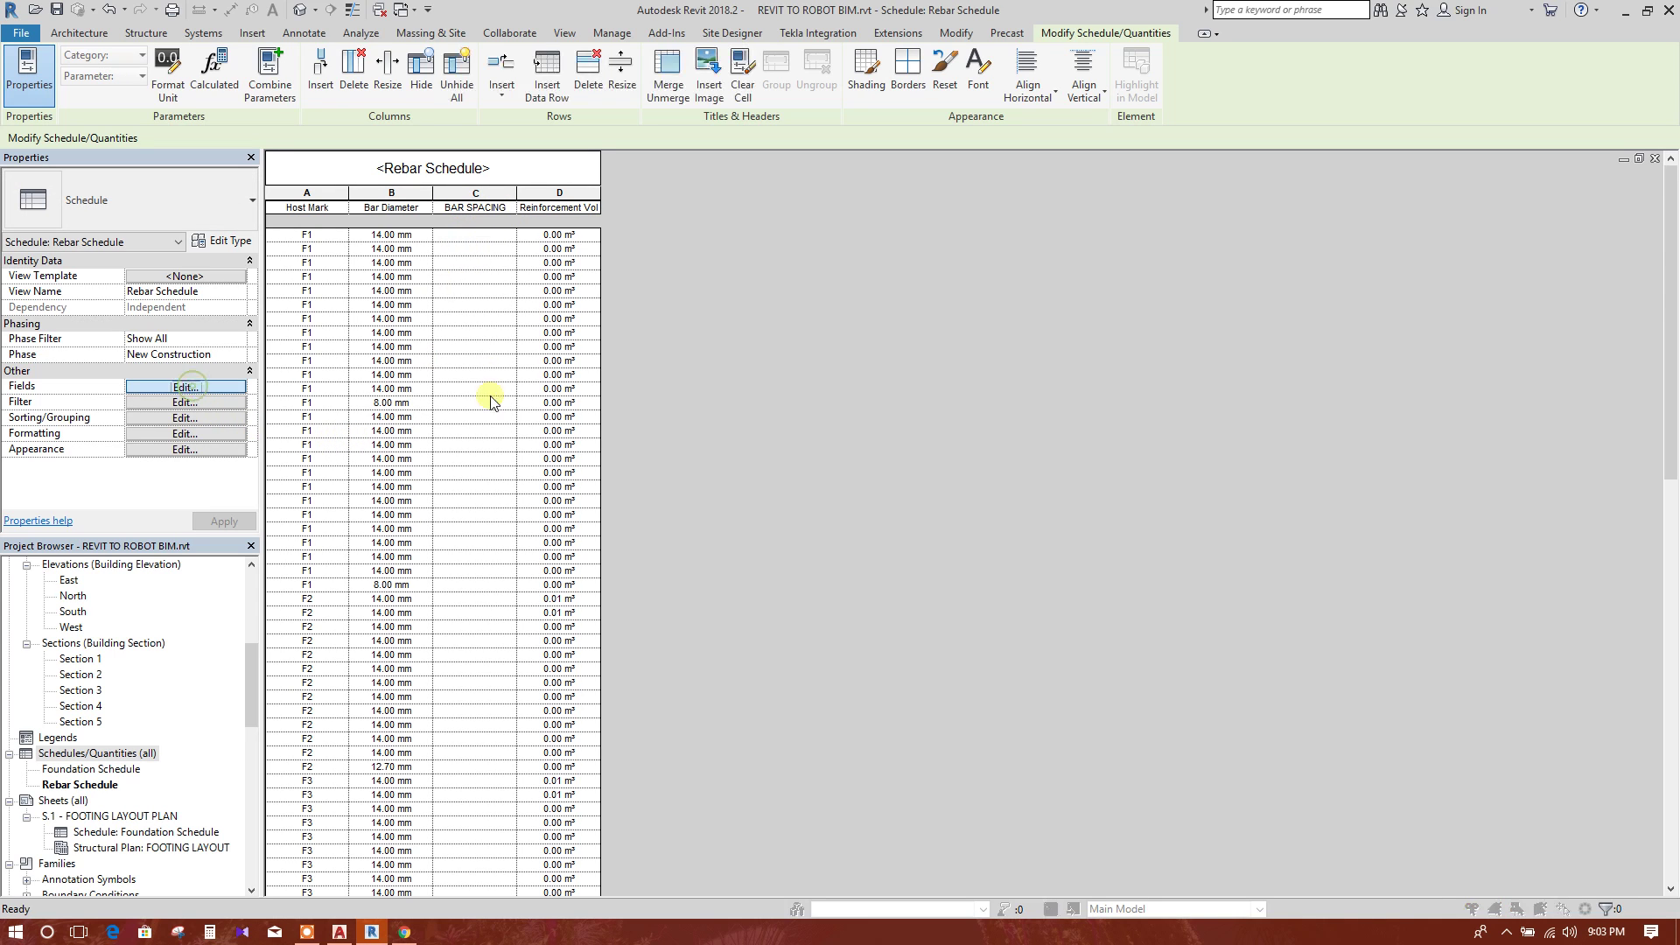
pyautogui.click(945, 410)
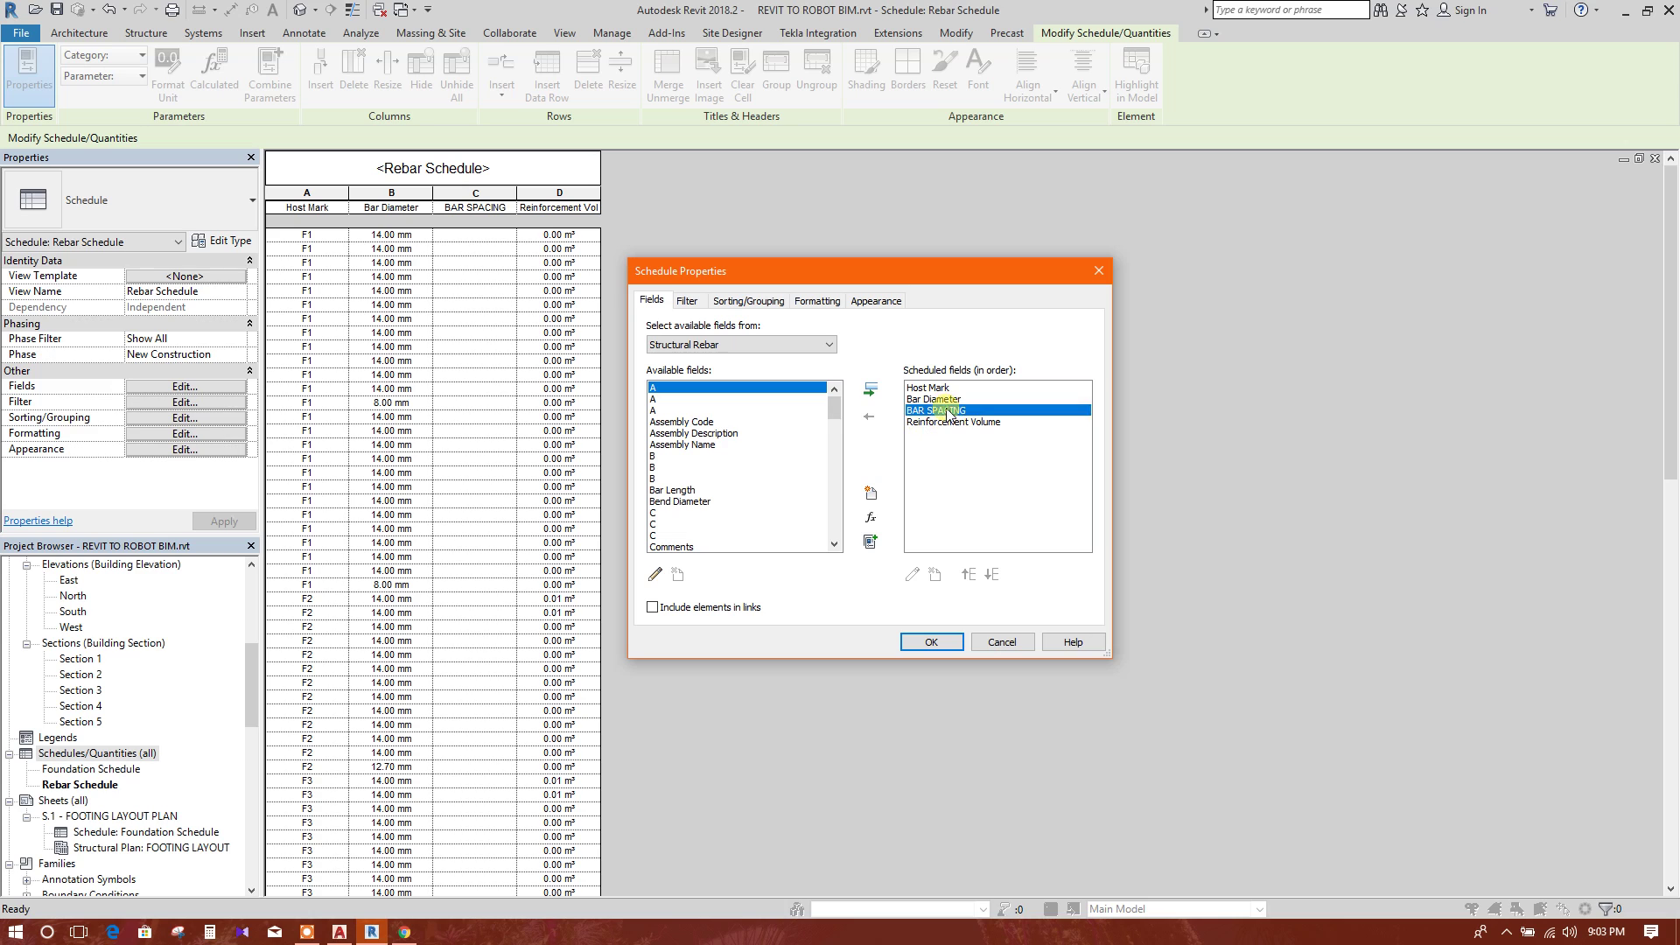
pyautogui.click(869, 416)
# - Add the Spacing field to the rebar schedule, place it between Bar Diameter and Reinforcement Volume, and apply the change
pyautogui.scroll(-18, 827, 436)
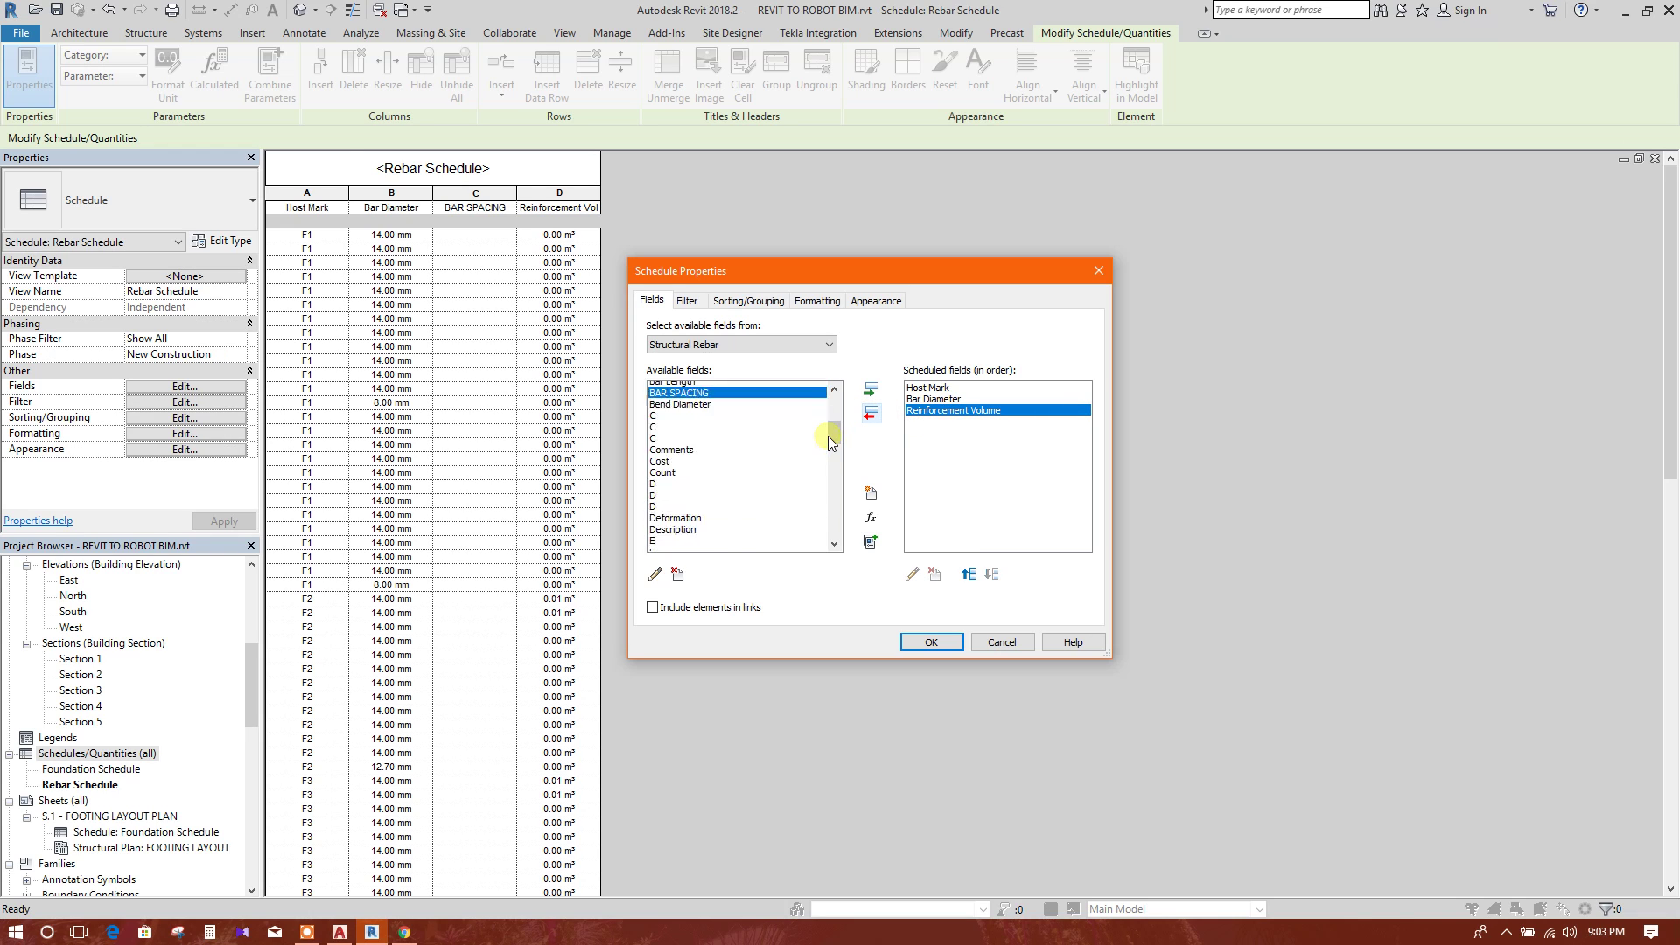
pyautogui.scroll(3, 762, 516)
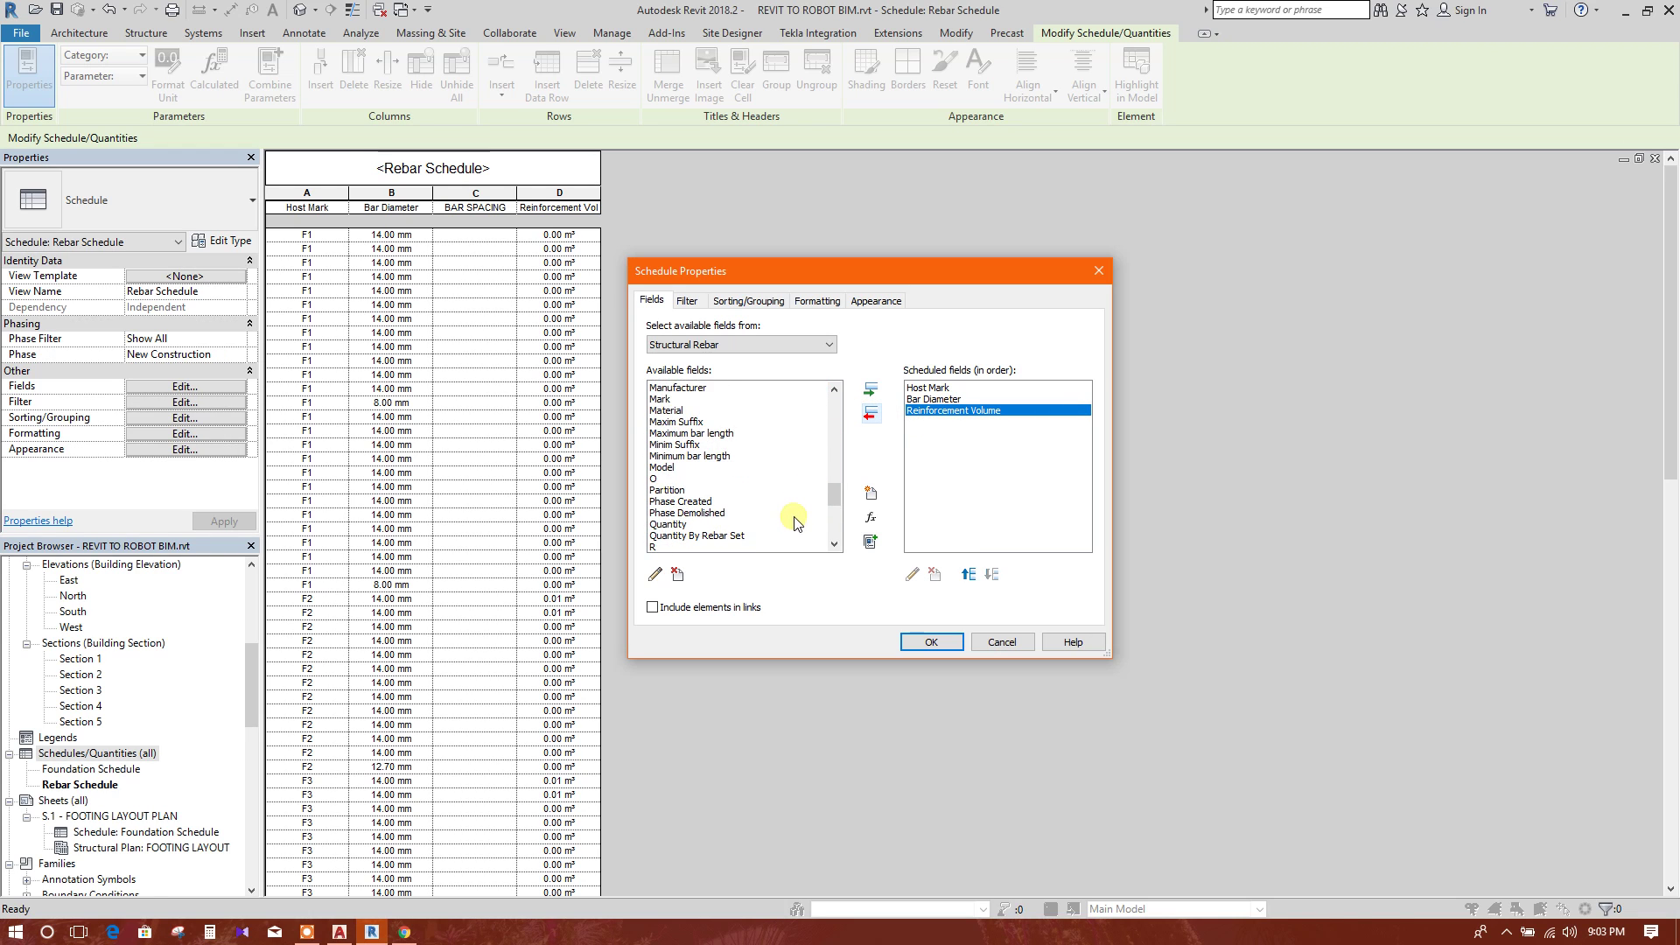
pyautogui.scroll(-6, 724, 540)
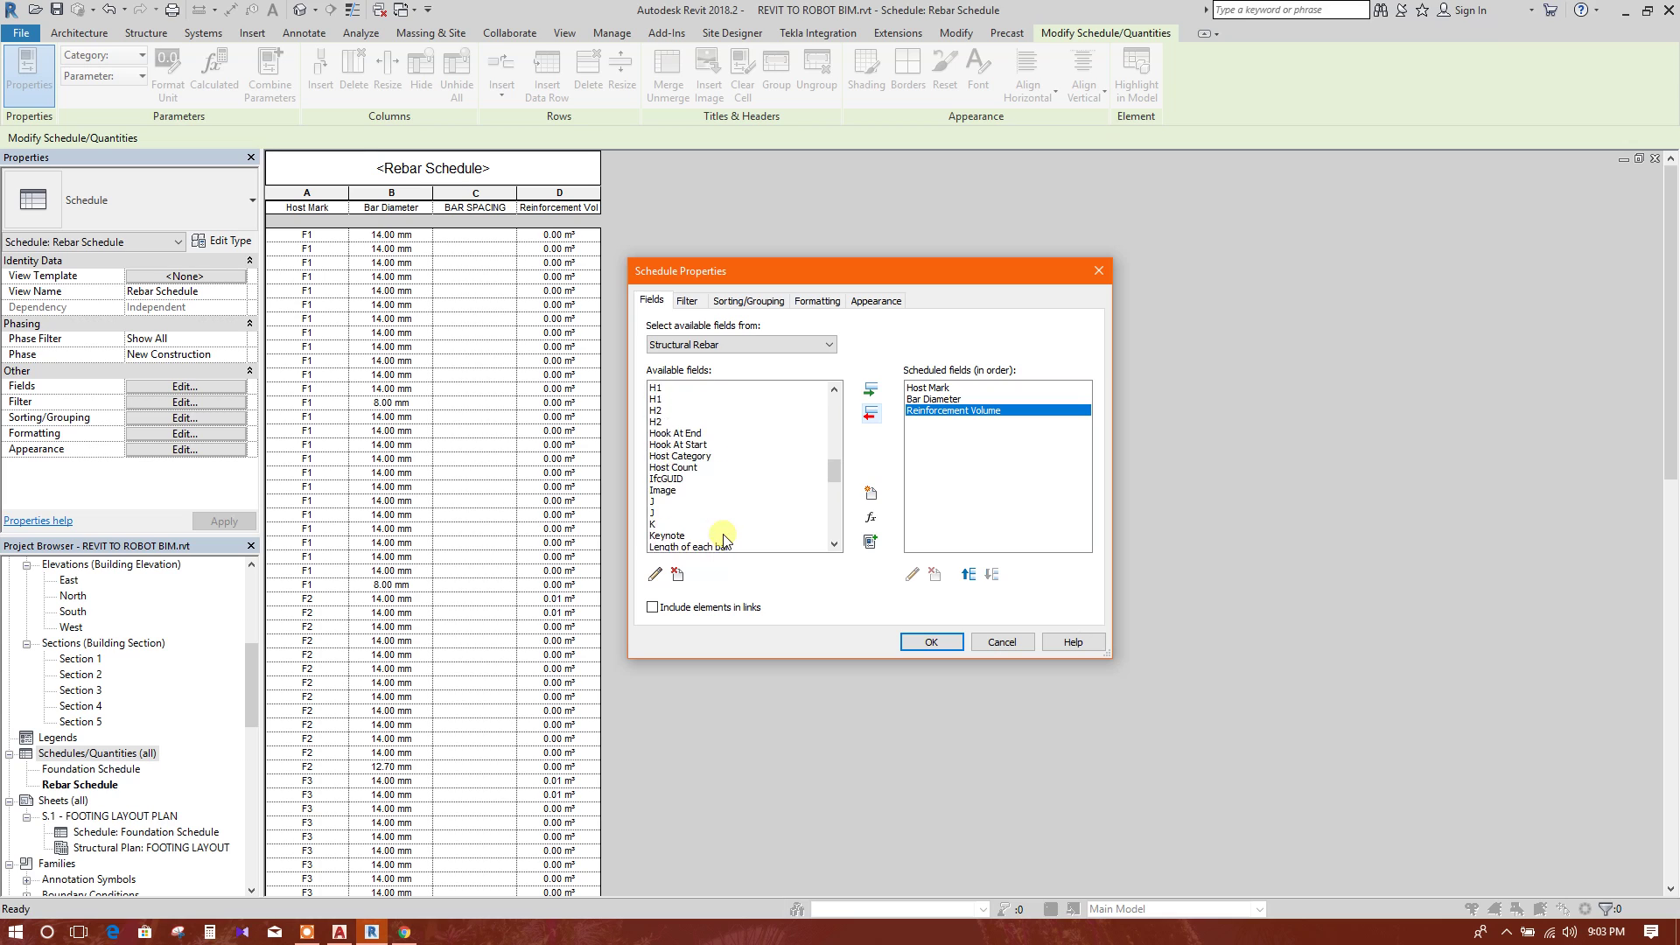
pyautogui.scroll(-4, 690, 542)
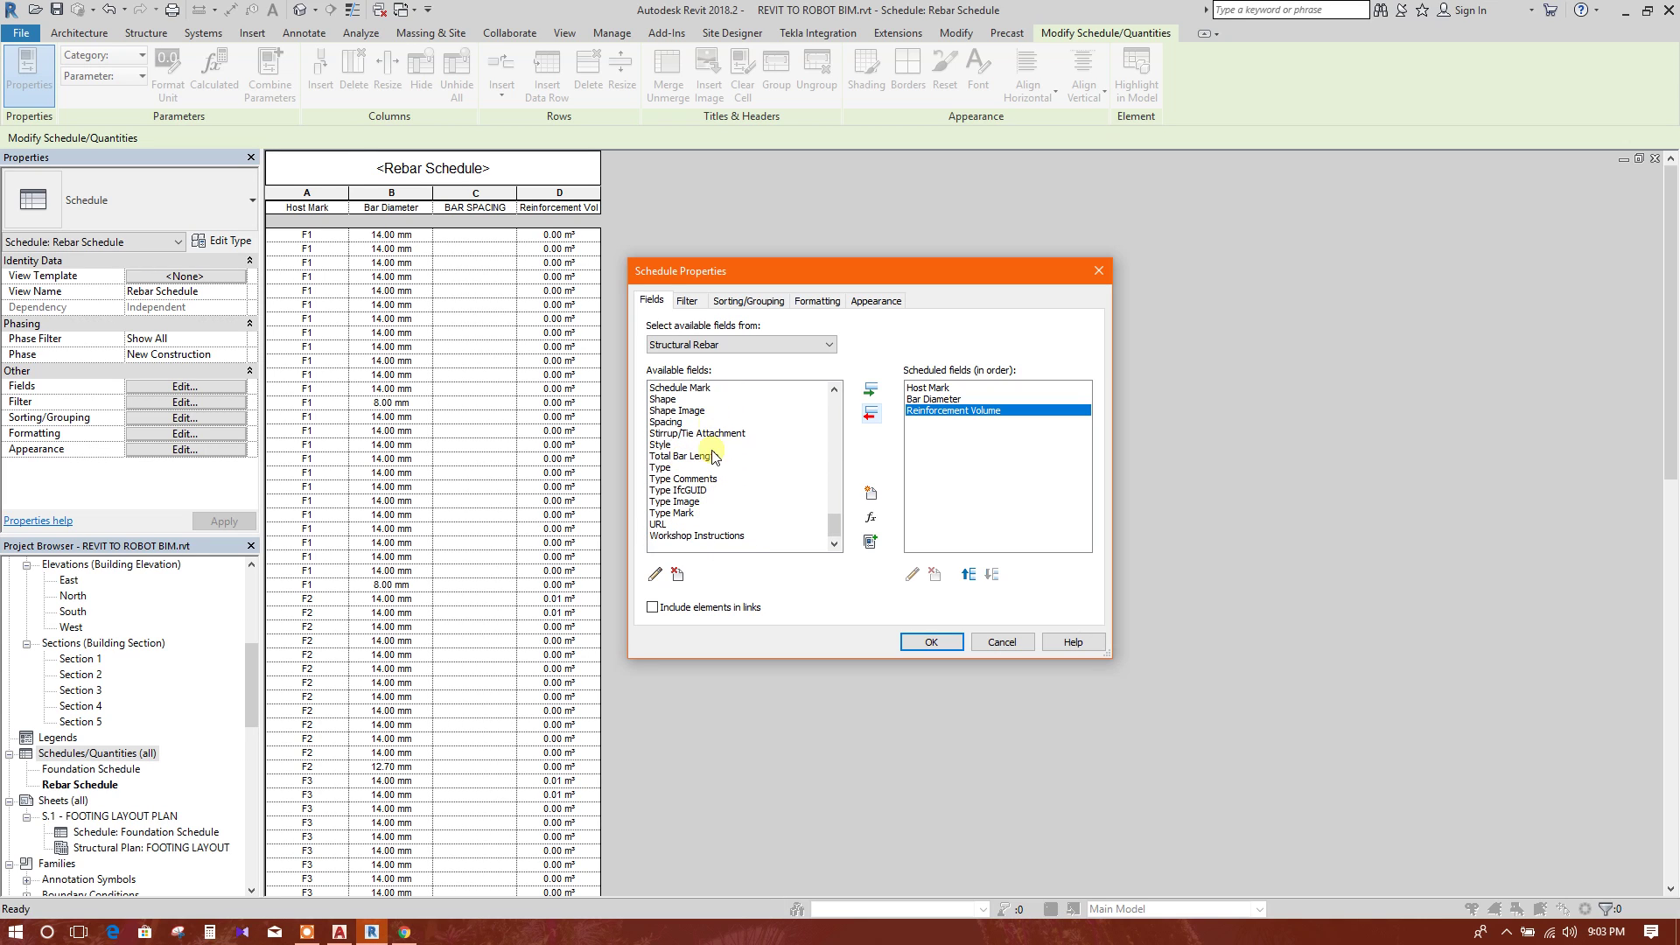
pyautogui.scroll(2, 713, 456)
pyautogui.scroll(6, 701, 464)
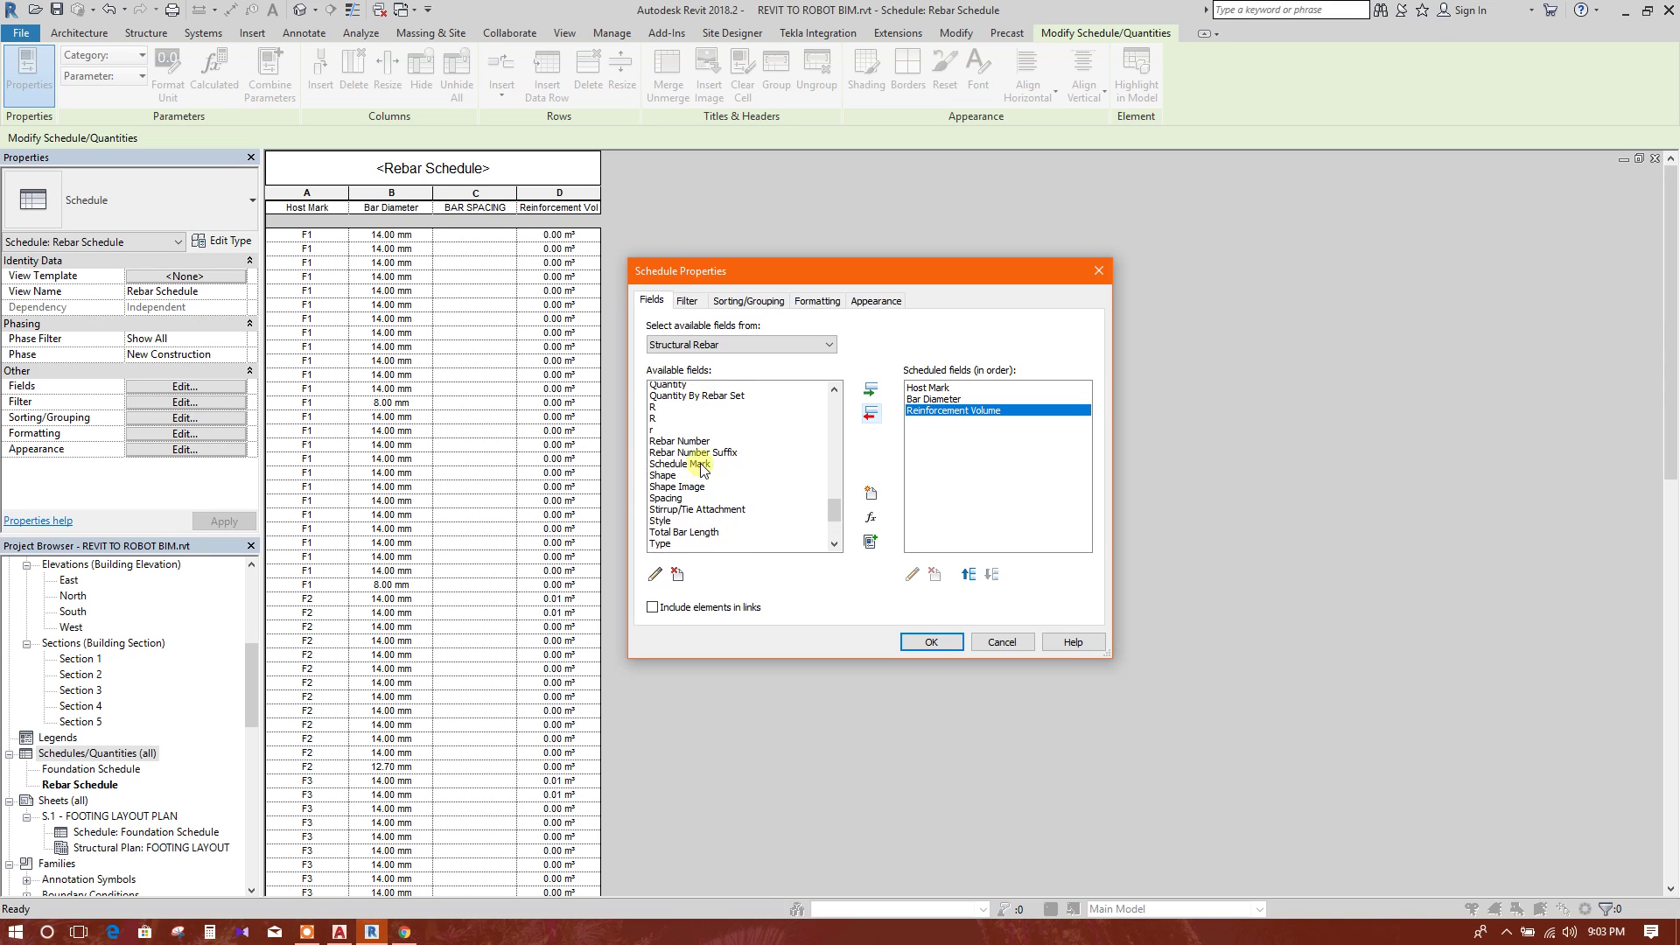
pyautogui.scroll(5, 702, 468)
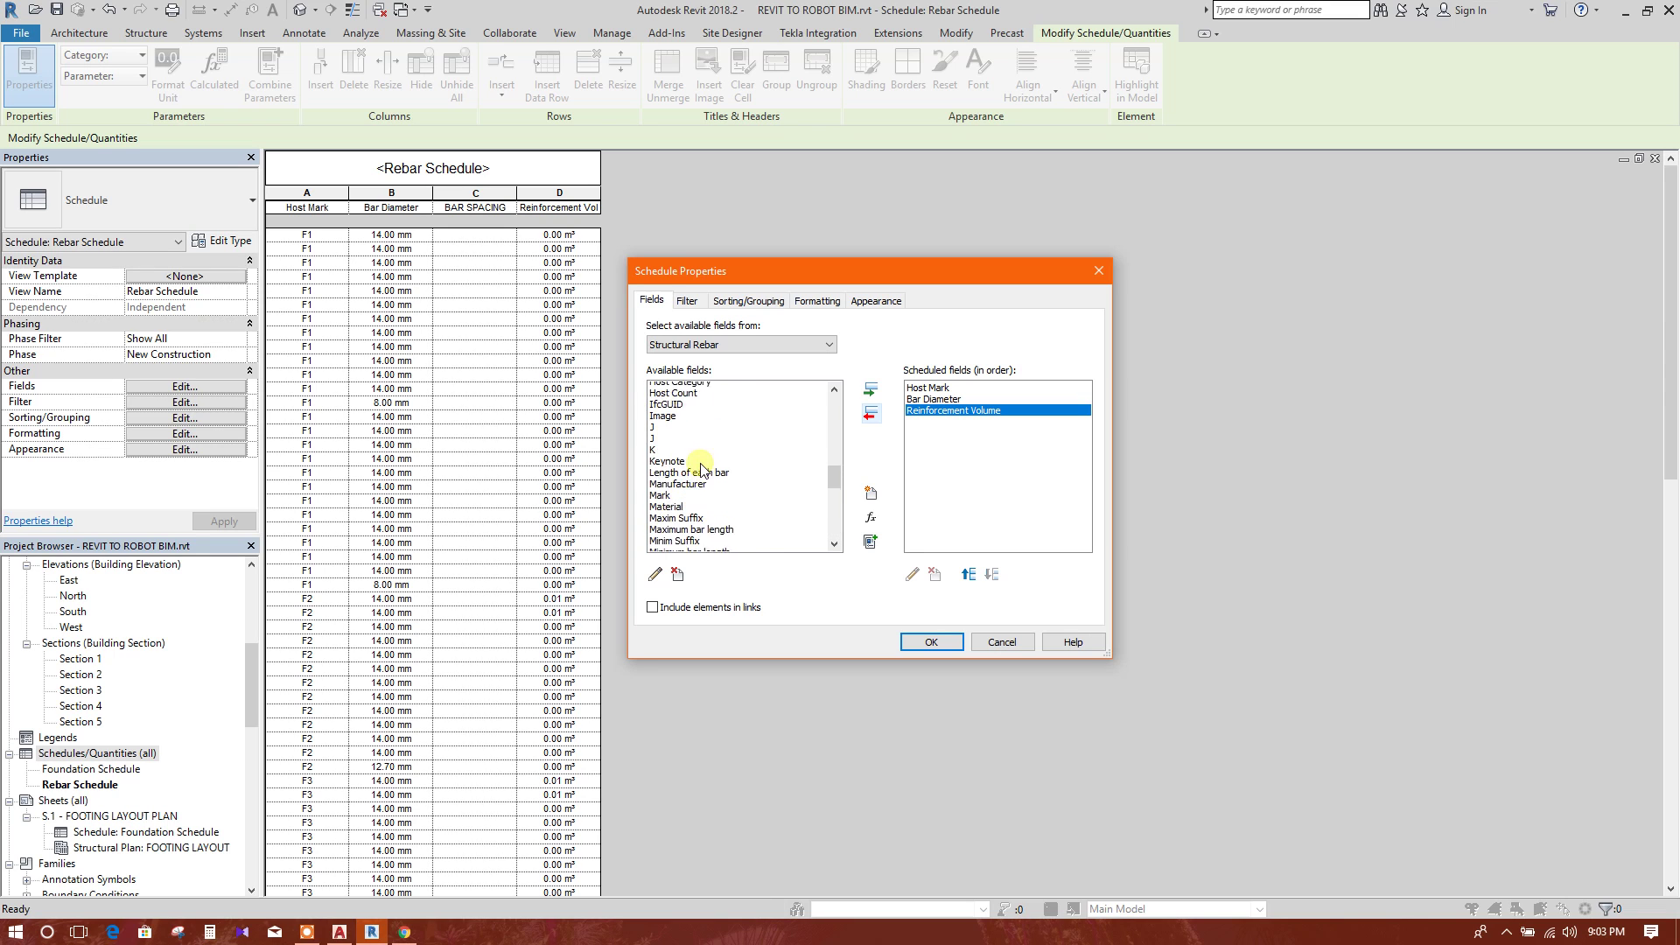
pyautogui.scroll(3, 702, 468)
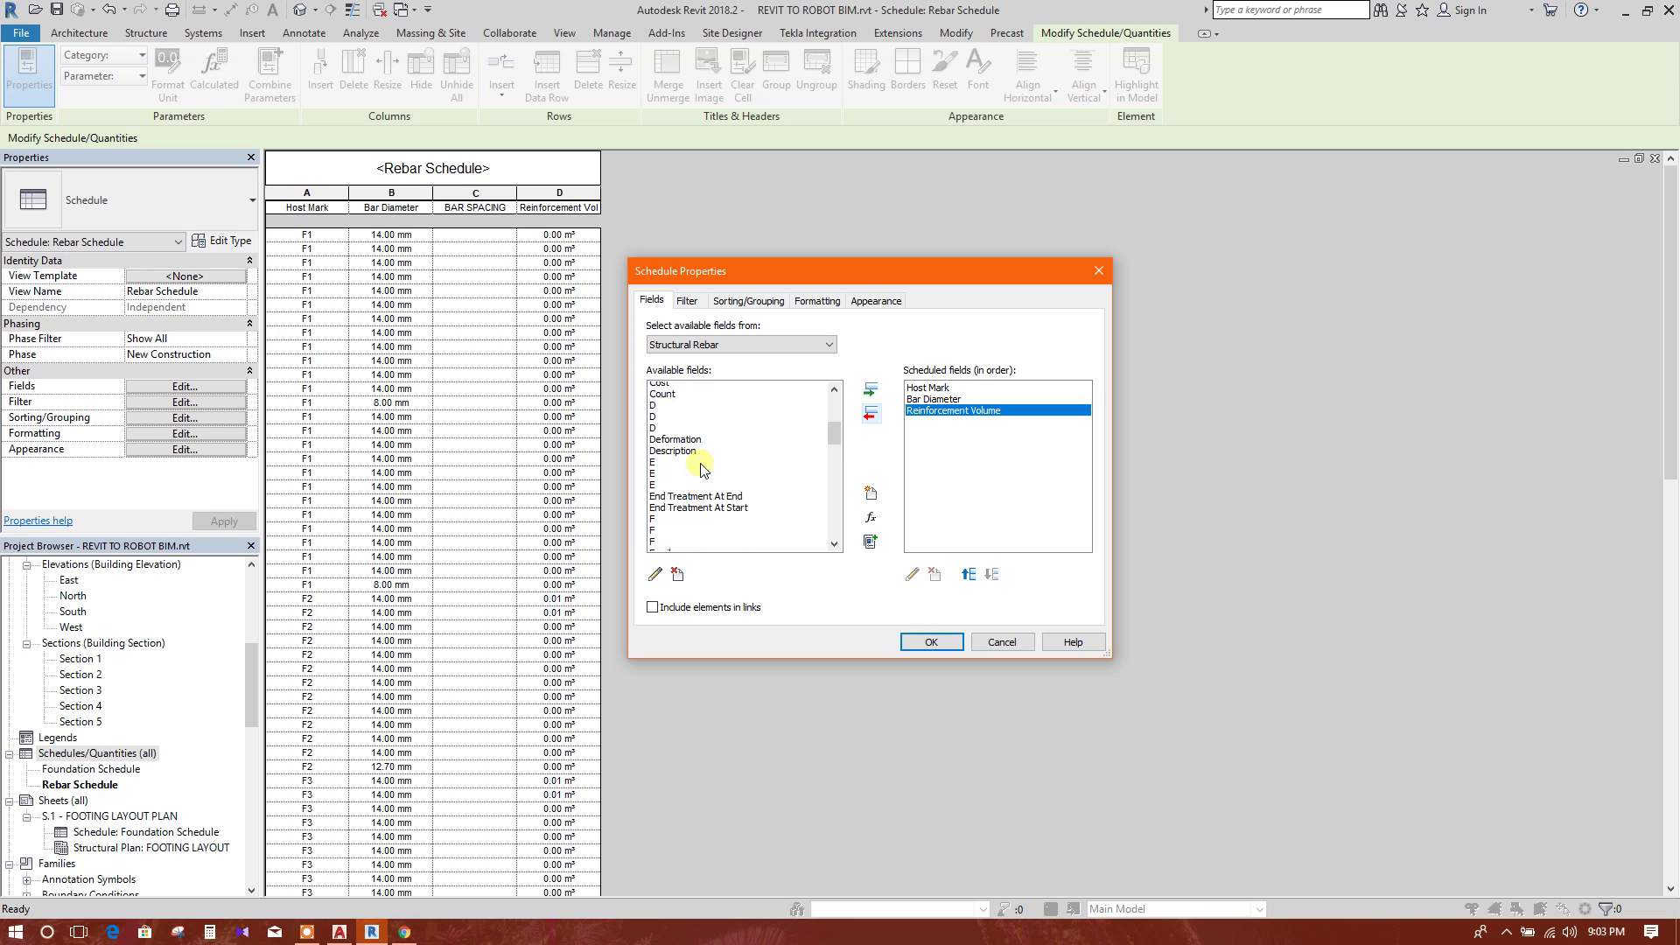
pyautogui.moveTo(837, 438); pyautogui.dragTo(832, 517)
pyautogui.click(700, 492)
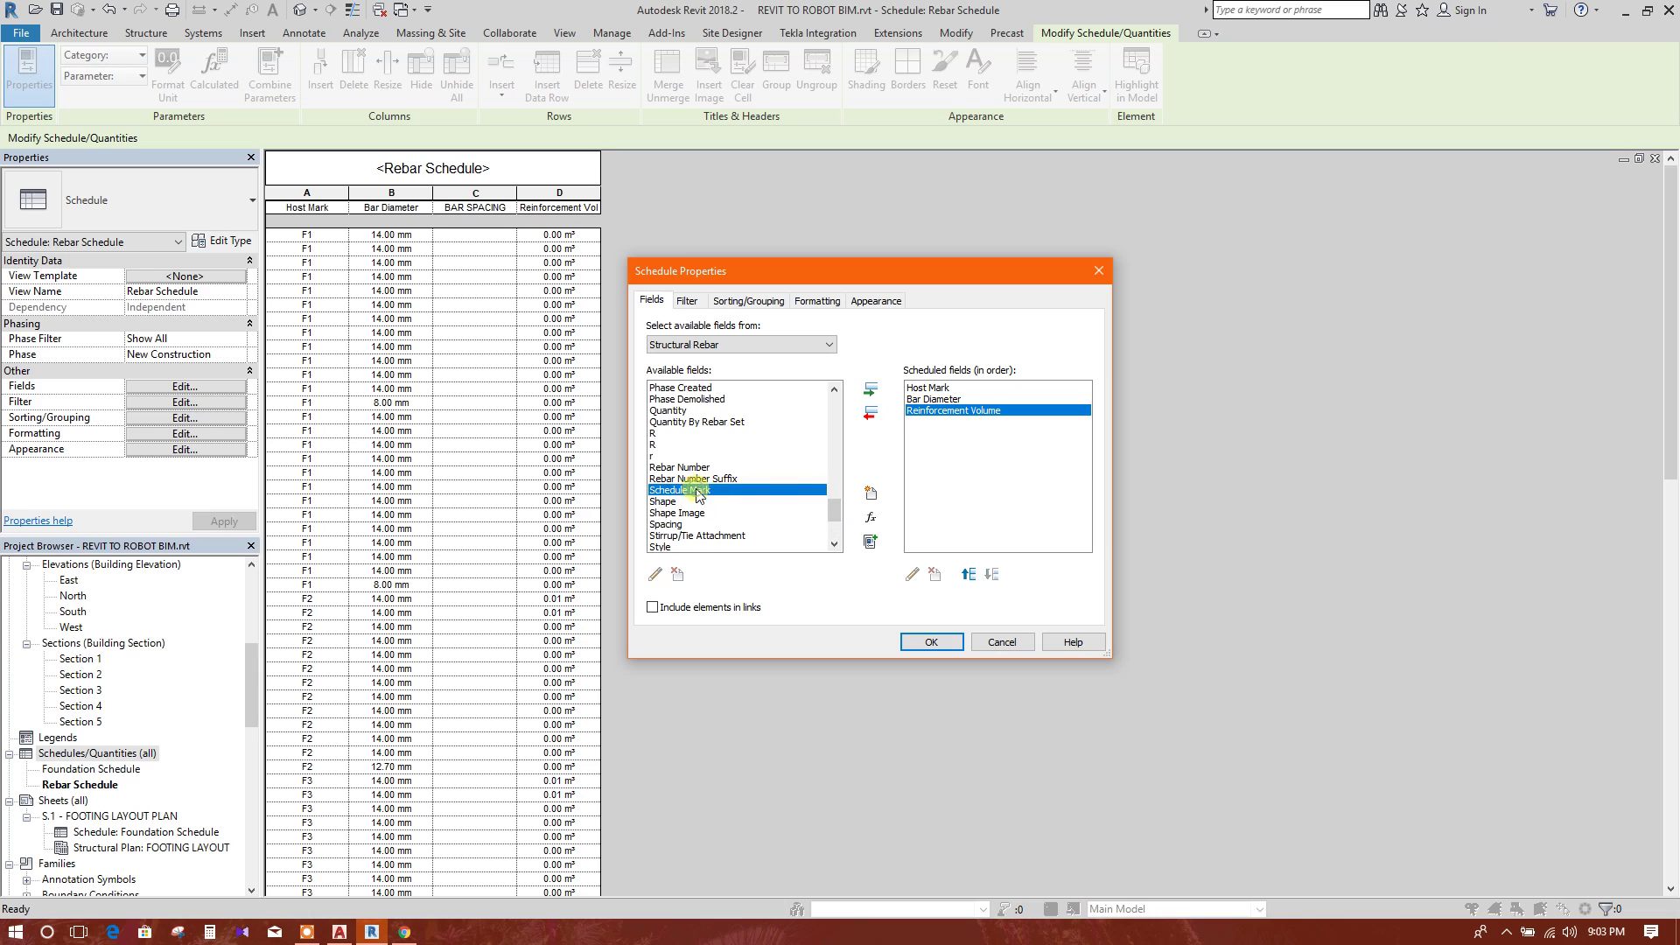
pyautogui.click(678, 525)
pyautogui.click(869, 392)
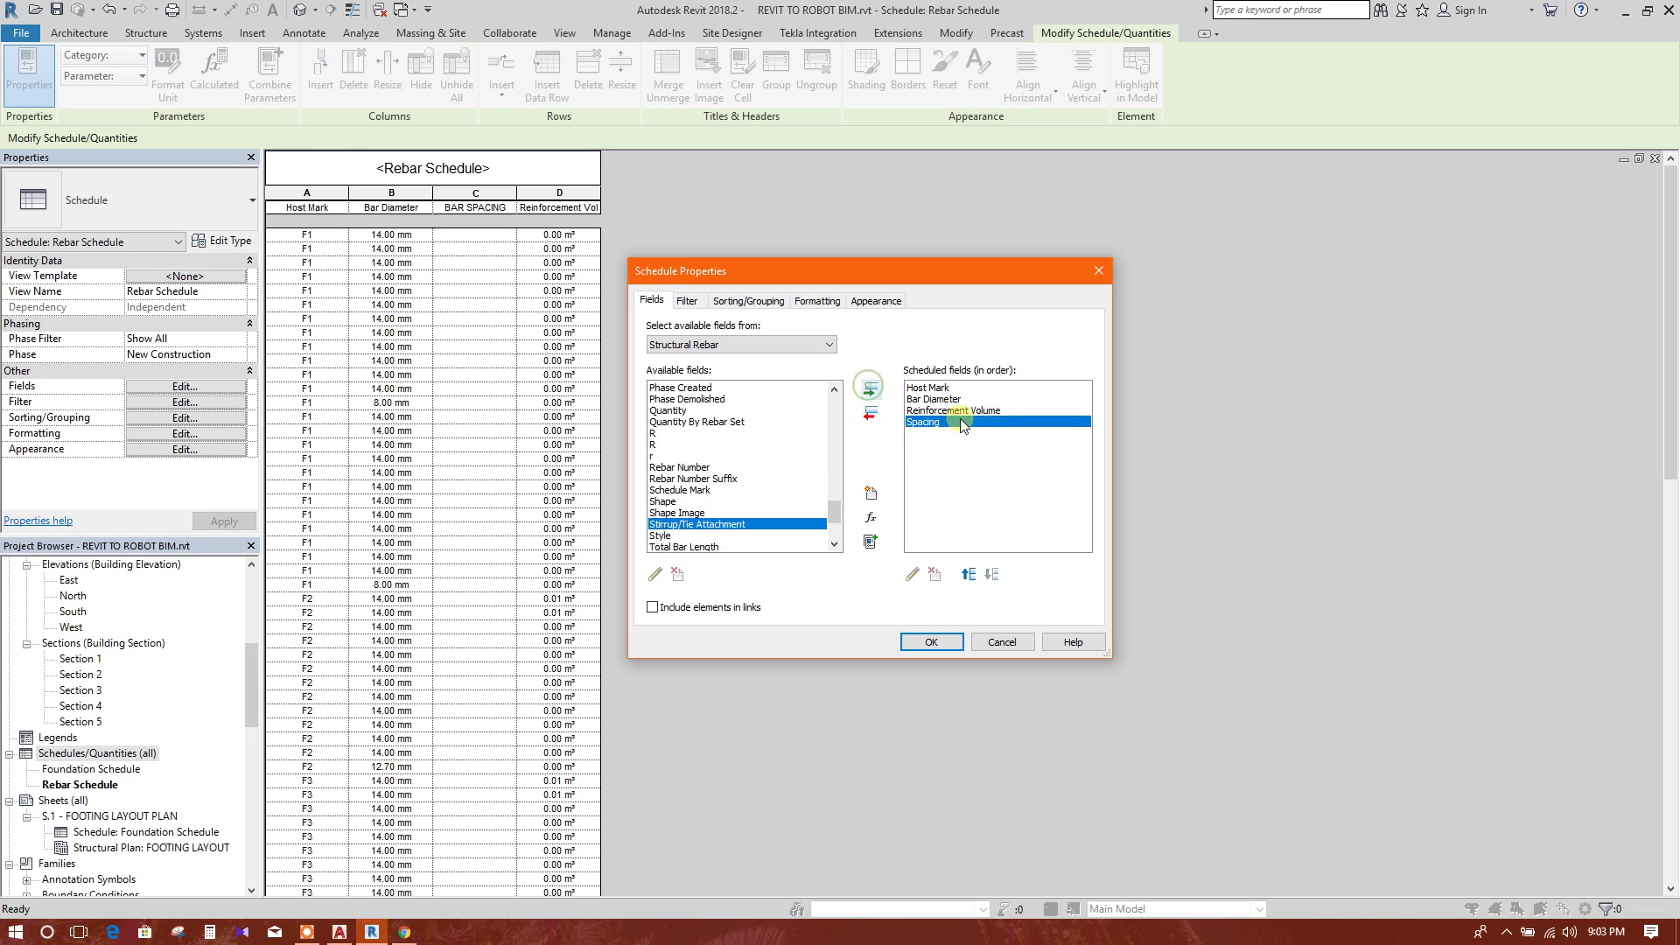
pyautogui.click(967, 574)
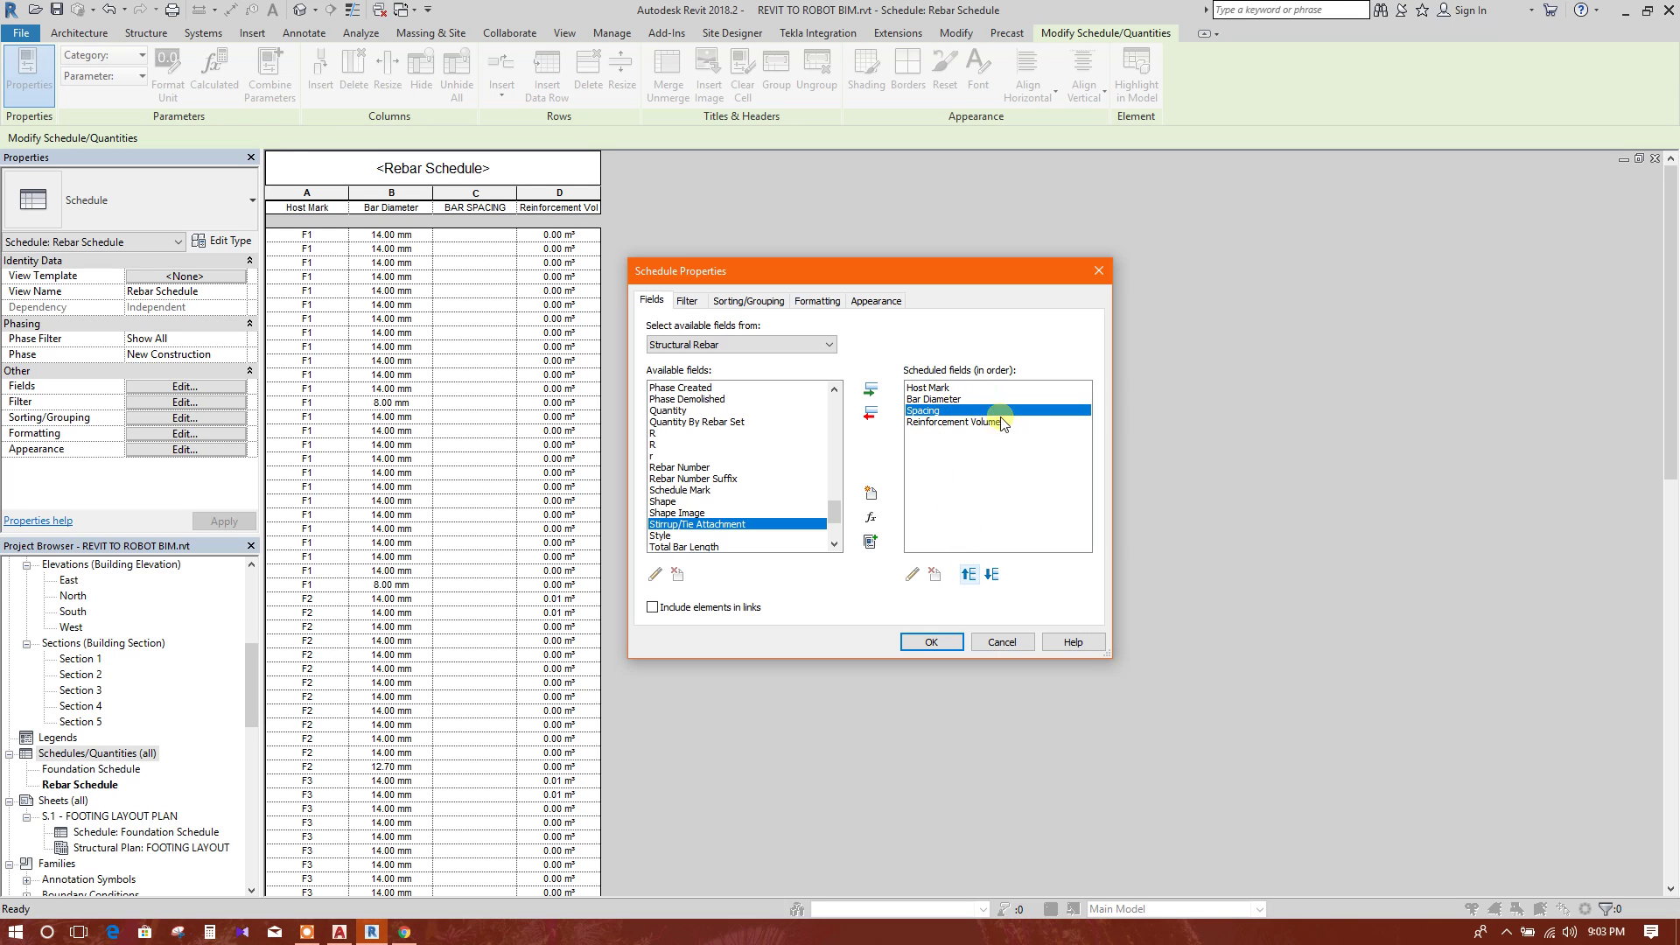
pyautogui.click(923, 636)
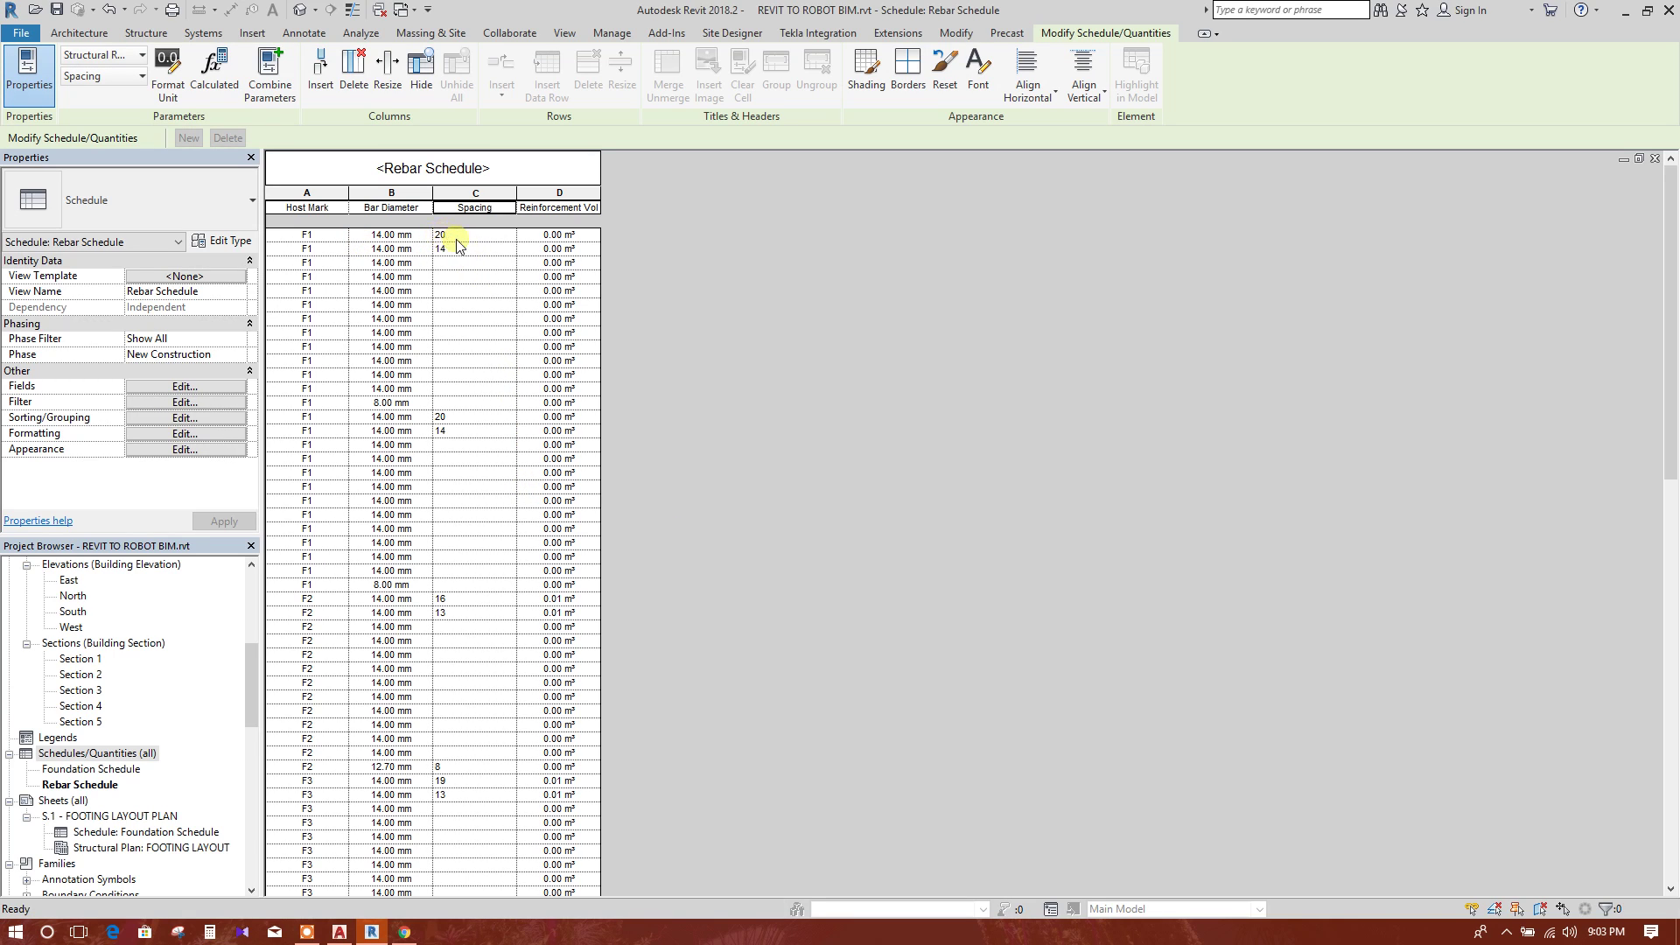
# - Examine the rebar schedule's rows, comparing the bar diameter and spacing entries for each footing mark
pyautogui.click(378, 265)
pyautogui.click(396, 291)
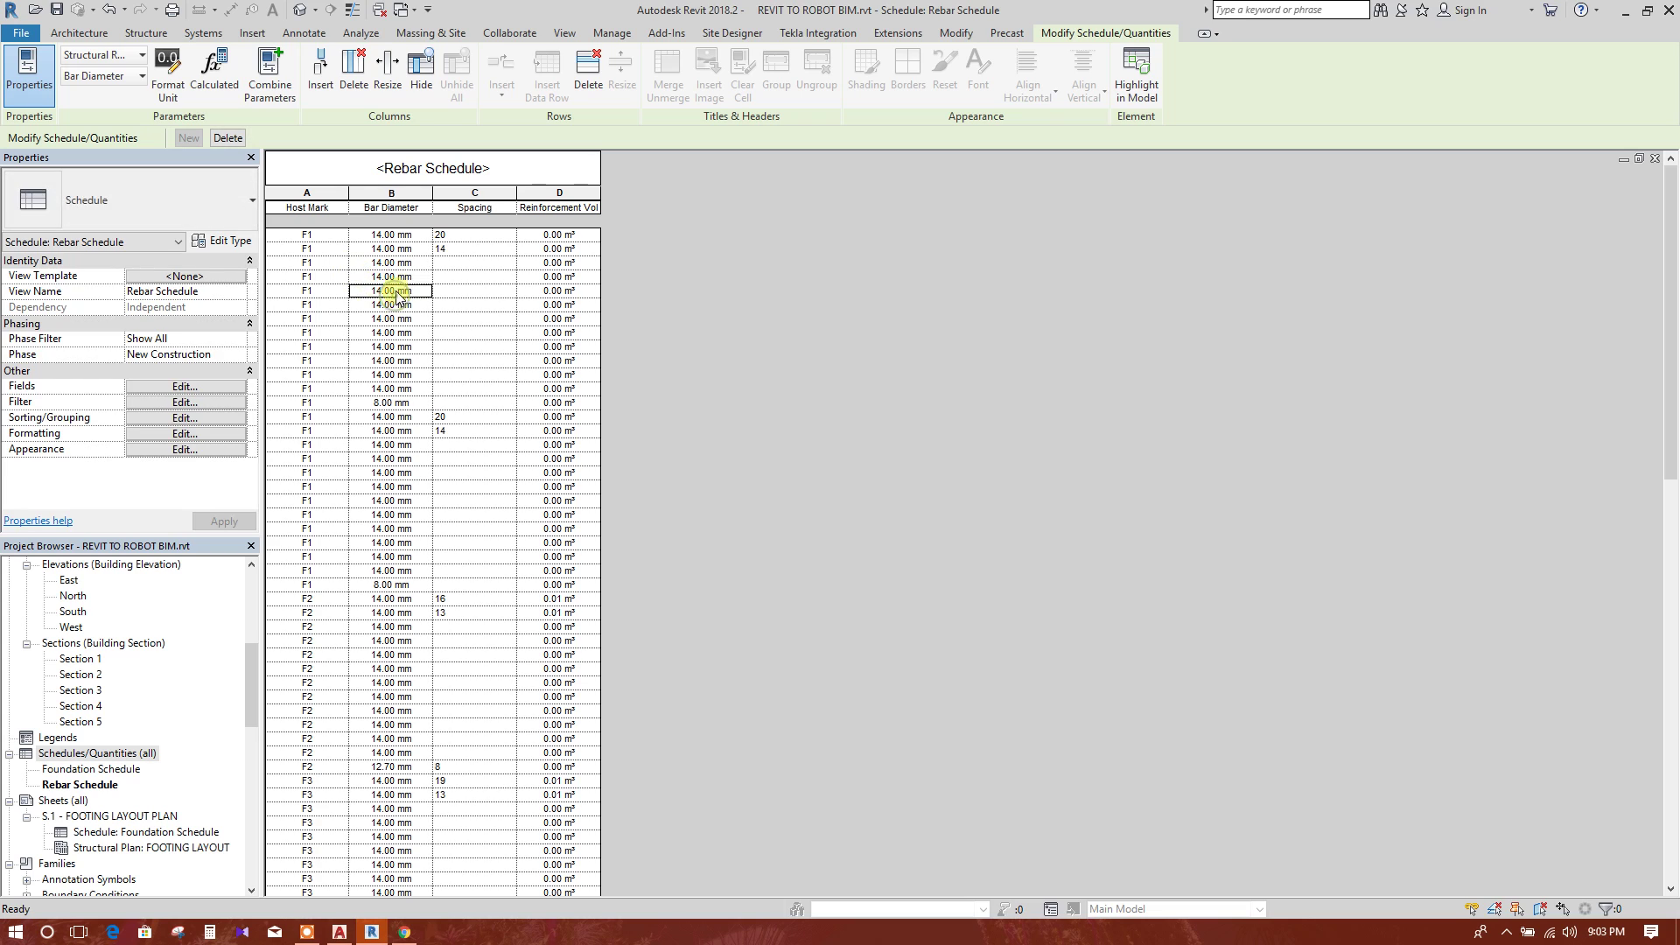
pyautogui.click(391, 275)
pyautogui.click(391, 333)
pyautogui.scroll(-2, 399, 389)
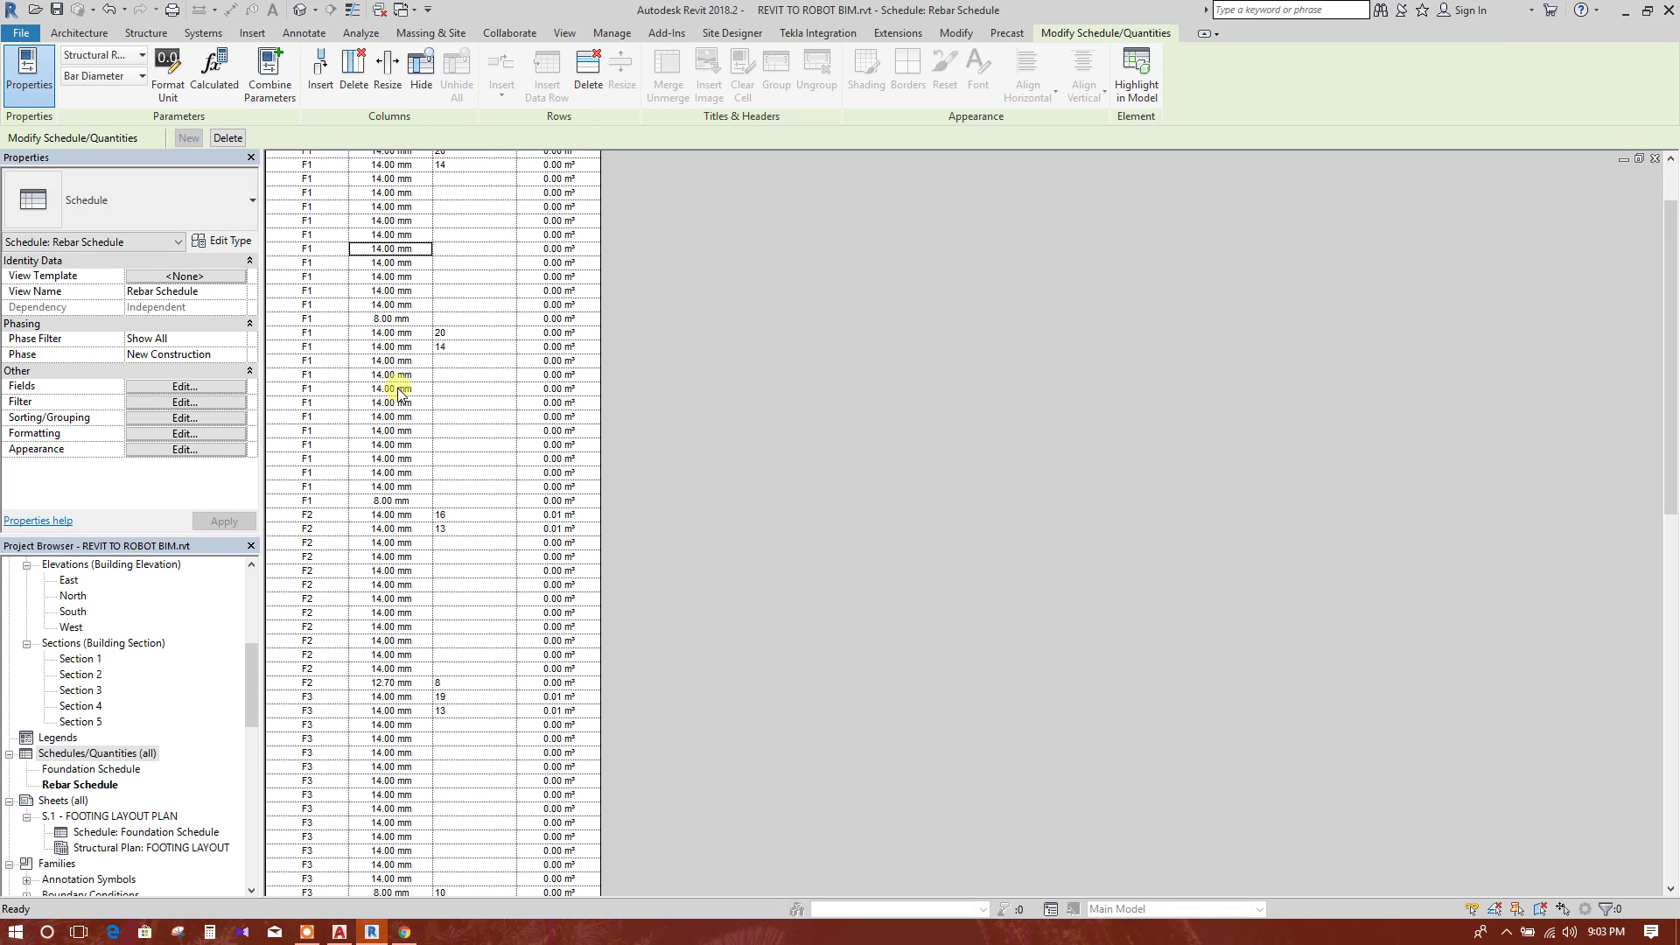
pyautogui.scroll(2, 399, 391)
pyautogui.scroll(-8, 400, 350)
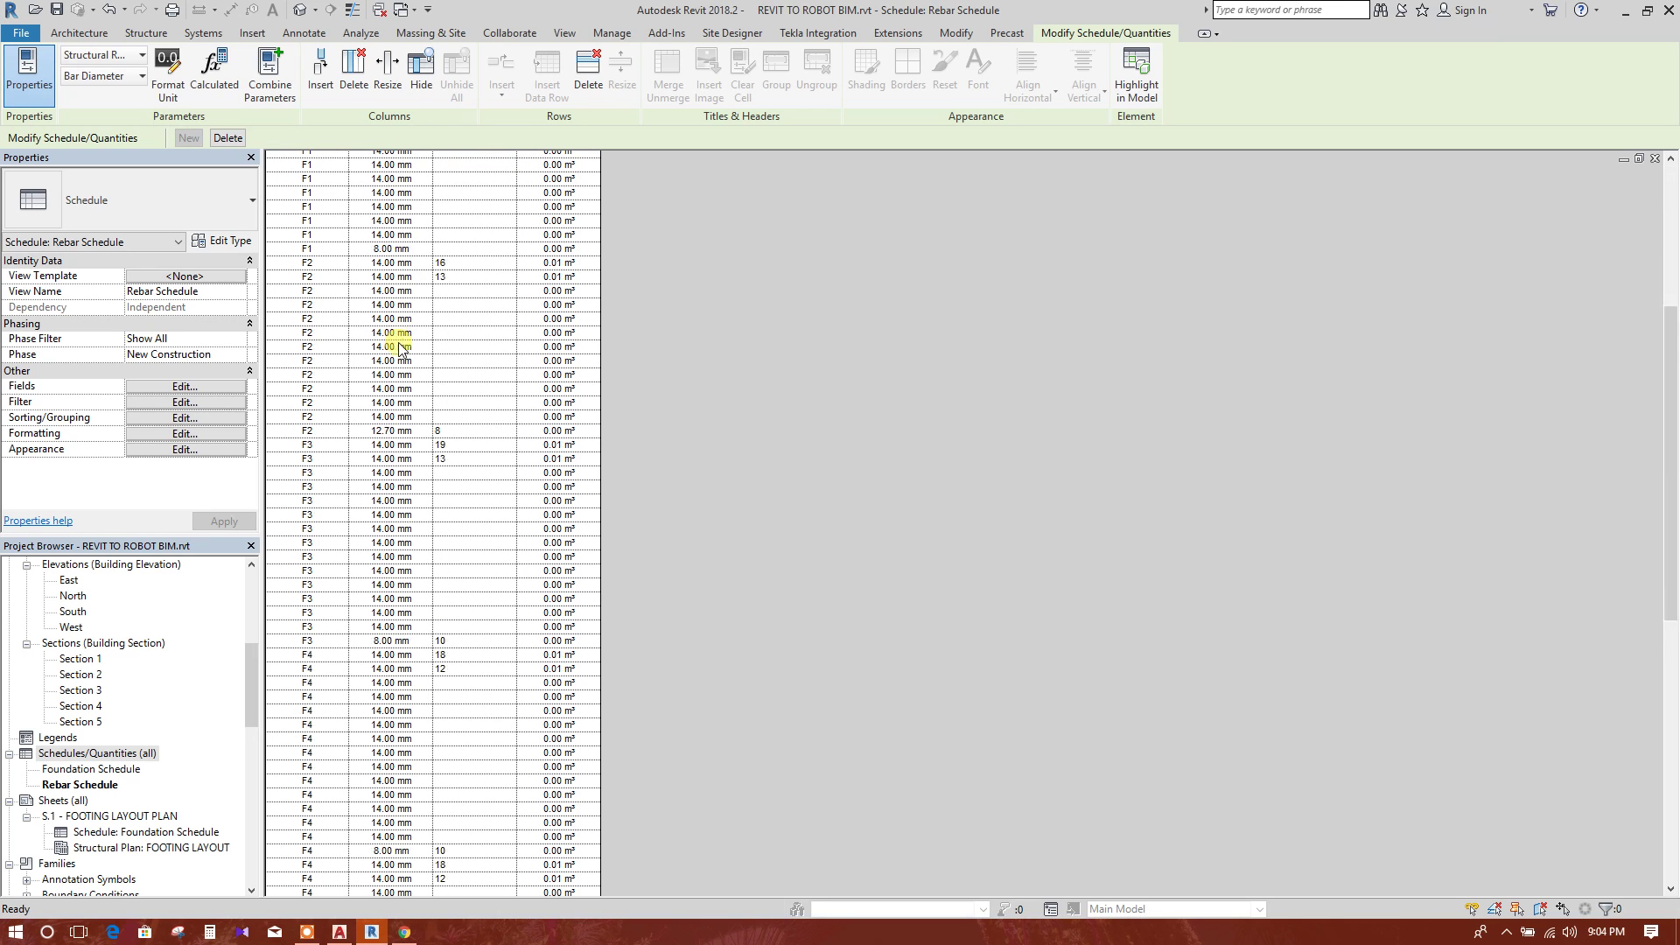
pyautogui.scroll(-9, 399, 347)
# - Review the rebar schedule's sorting and formatting settings without changing them
pyautogui.click(185, 386)
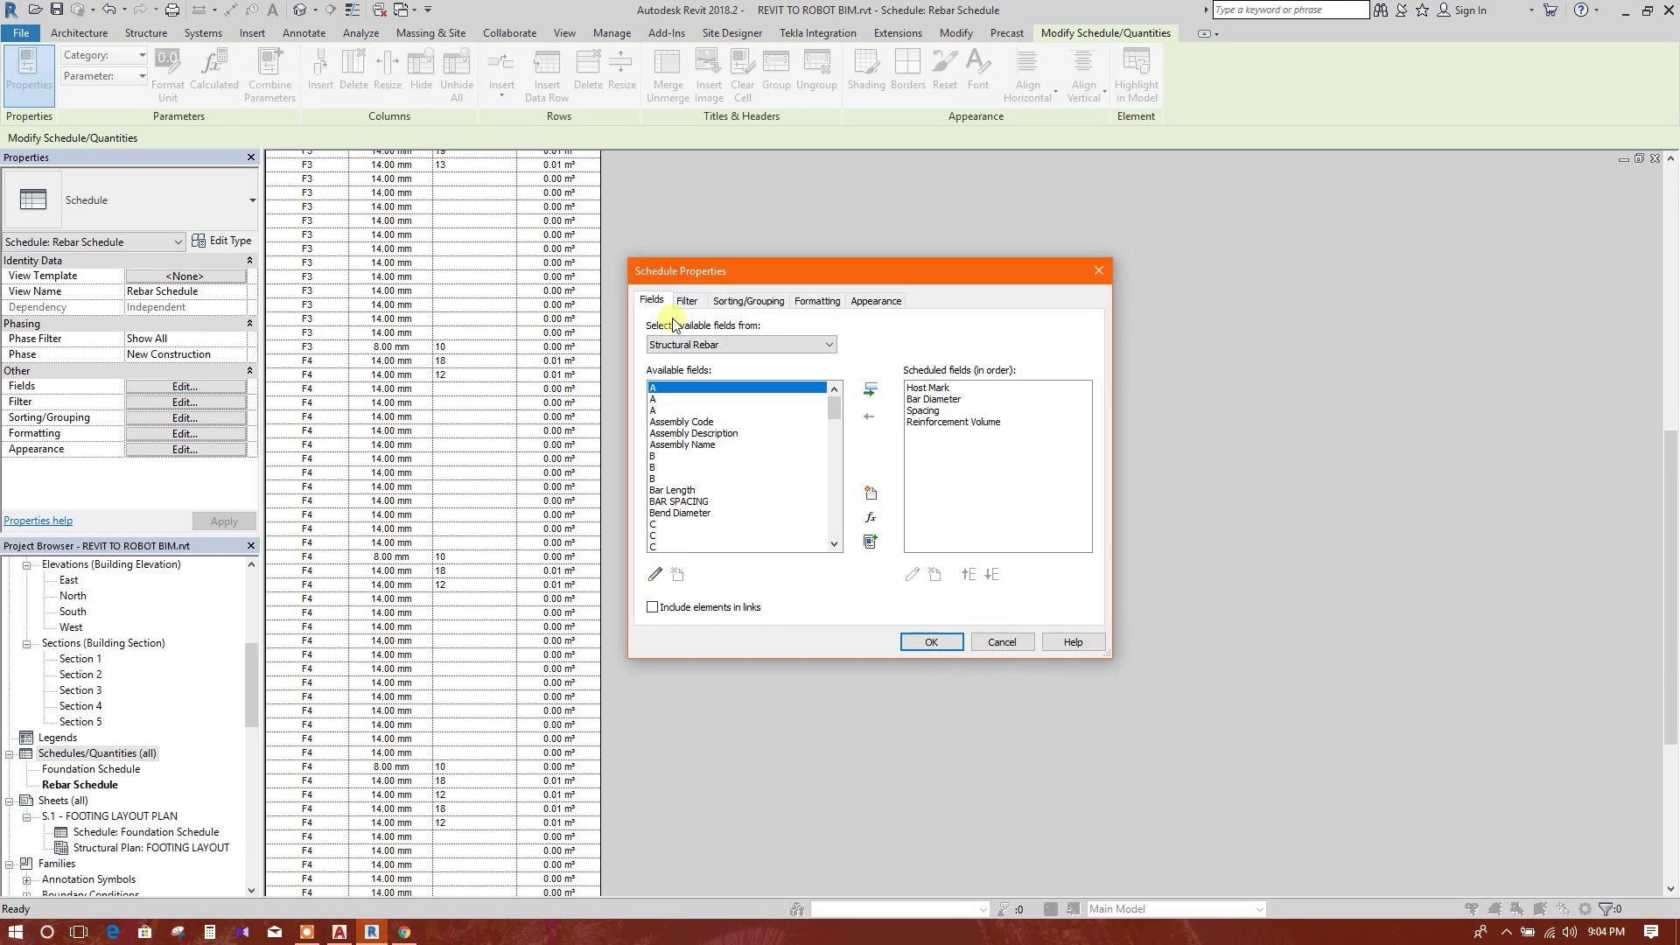
pyautogui.click(748, 300)
pyautogui.click(816, 300)
pyautogui.click(755, 301)
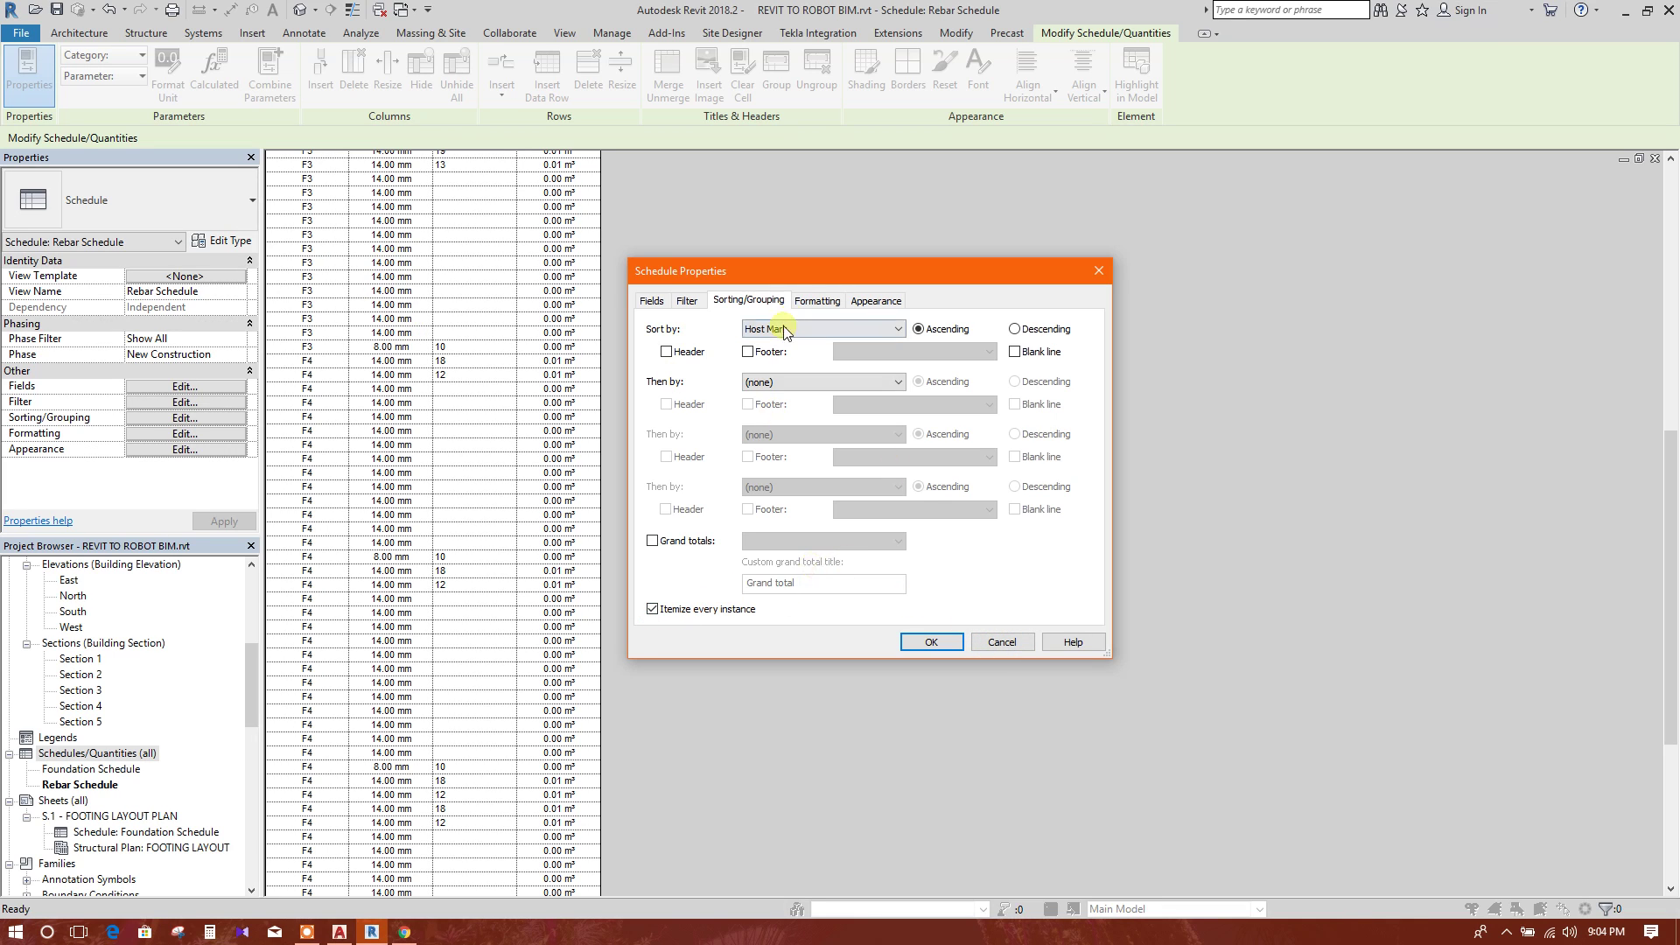
pyautogui.moveTo(834, 272); pyautogui.dragTo(852, 272)
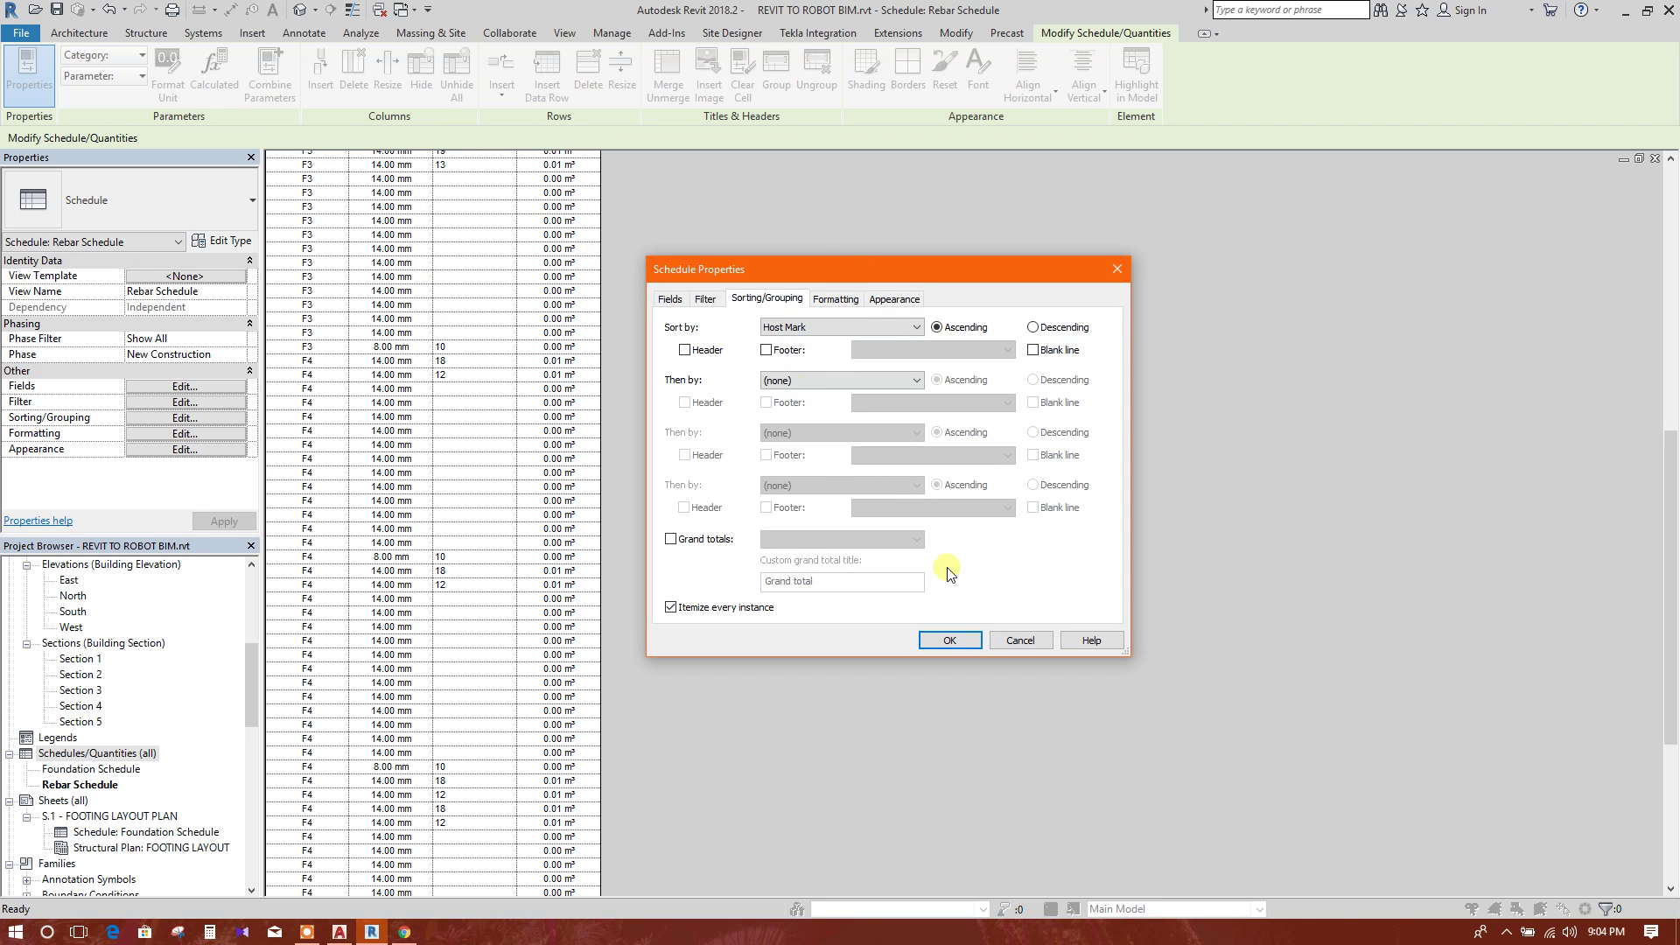
pyautogui.click(950, 641)
pyautogui.scroll(15, 429, 315)
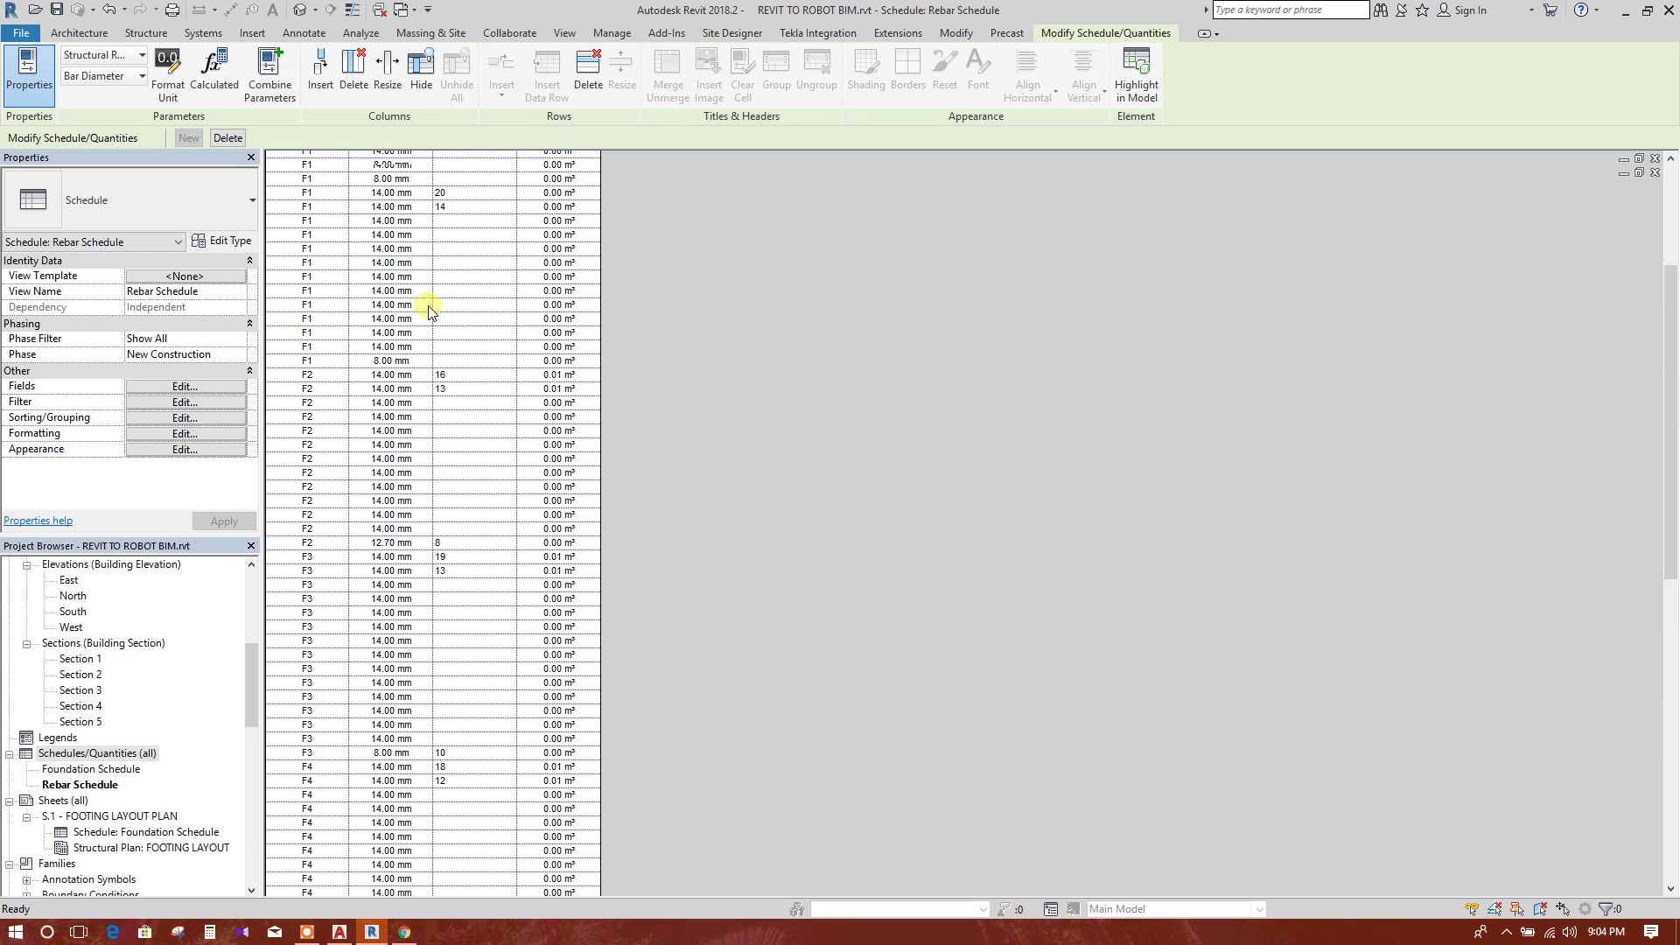
# - Try grouping the rebar schedule by Host Mark with Itemize every instance turned off
pyautogui.click(212, 386)
pyautogui.click(766, 299)
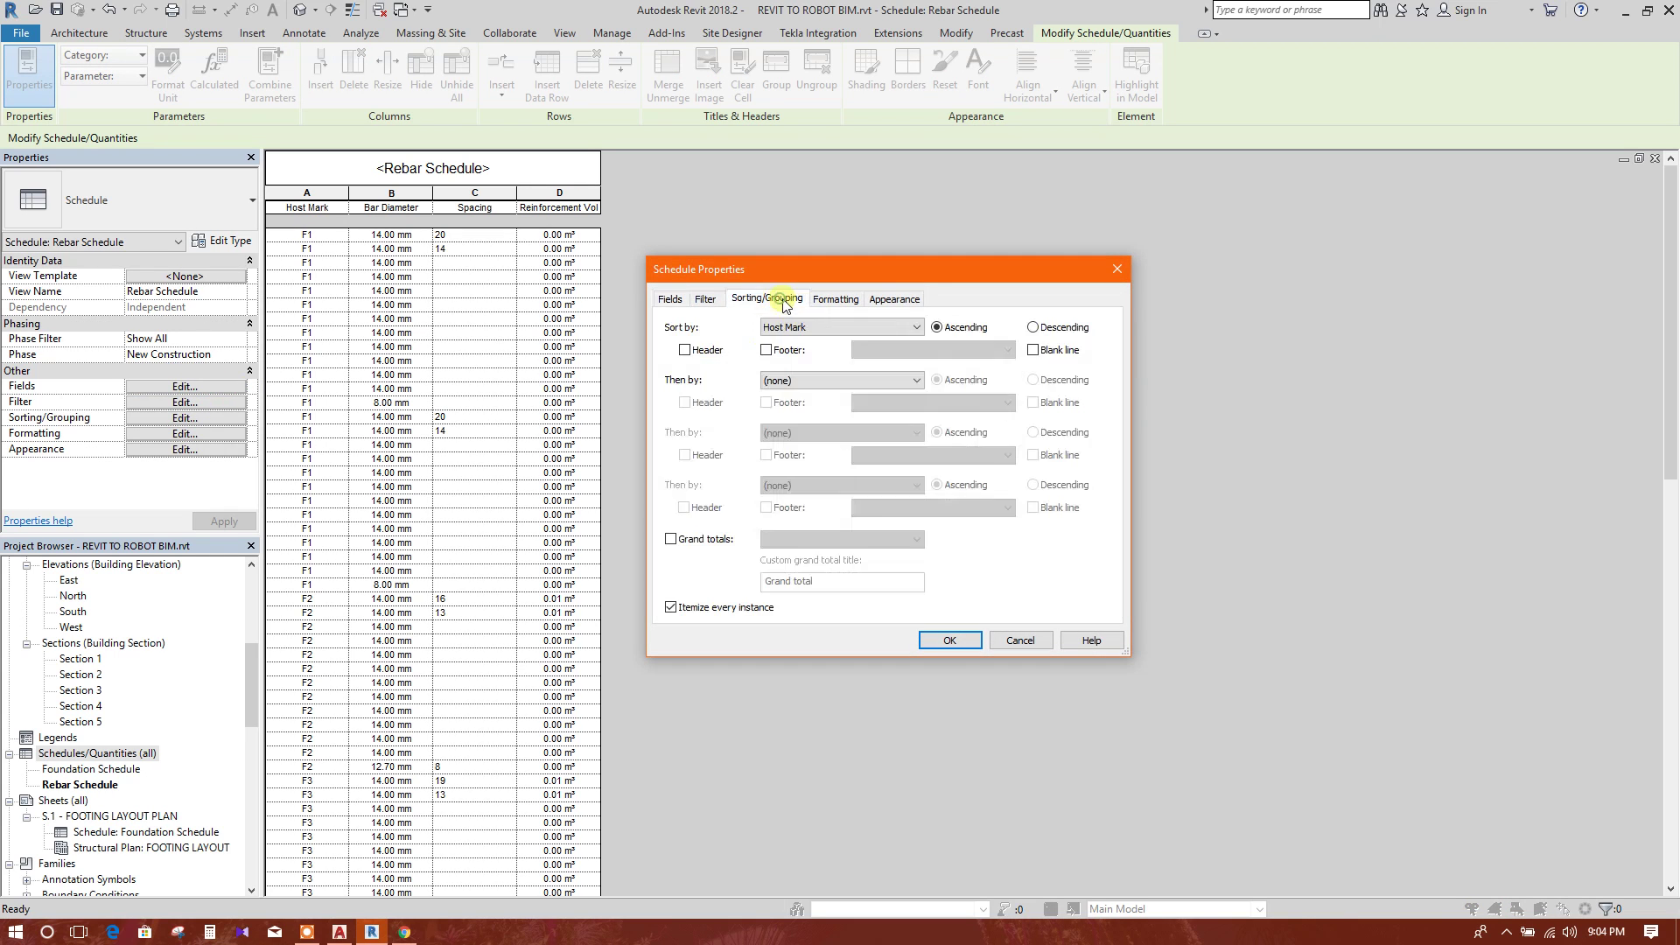
pyautogui.click(831, 299)
pyautogui.click(753, 299)
pyautogui.click(926, 639)
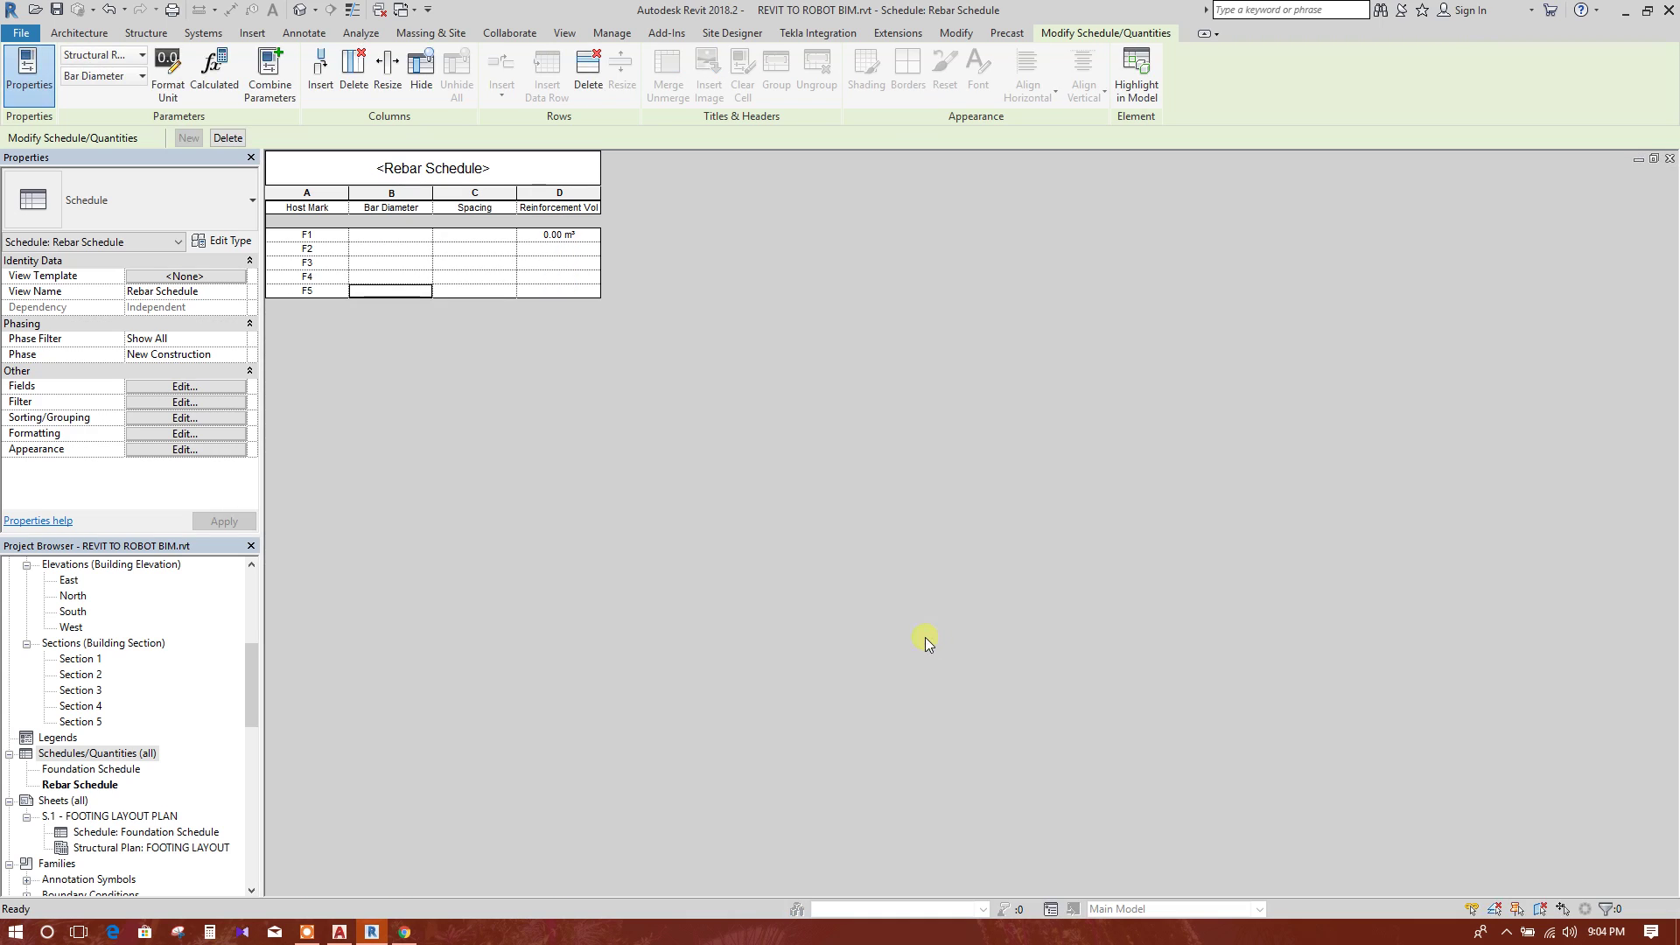
# - Turn Itemize every instance back on for the rebar schedule and check the listed rows
pyautogui.click(214, 388)
pyautogui.click(820, 301)
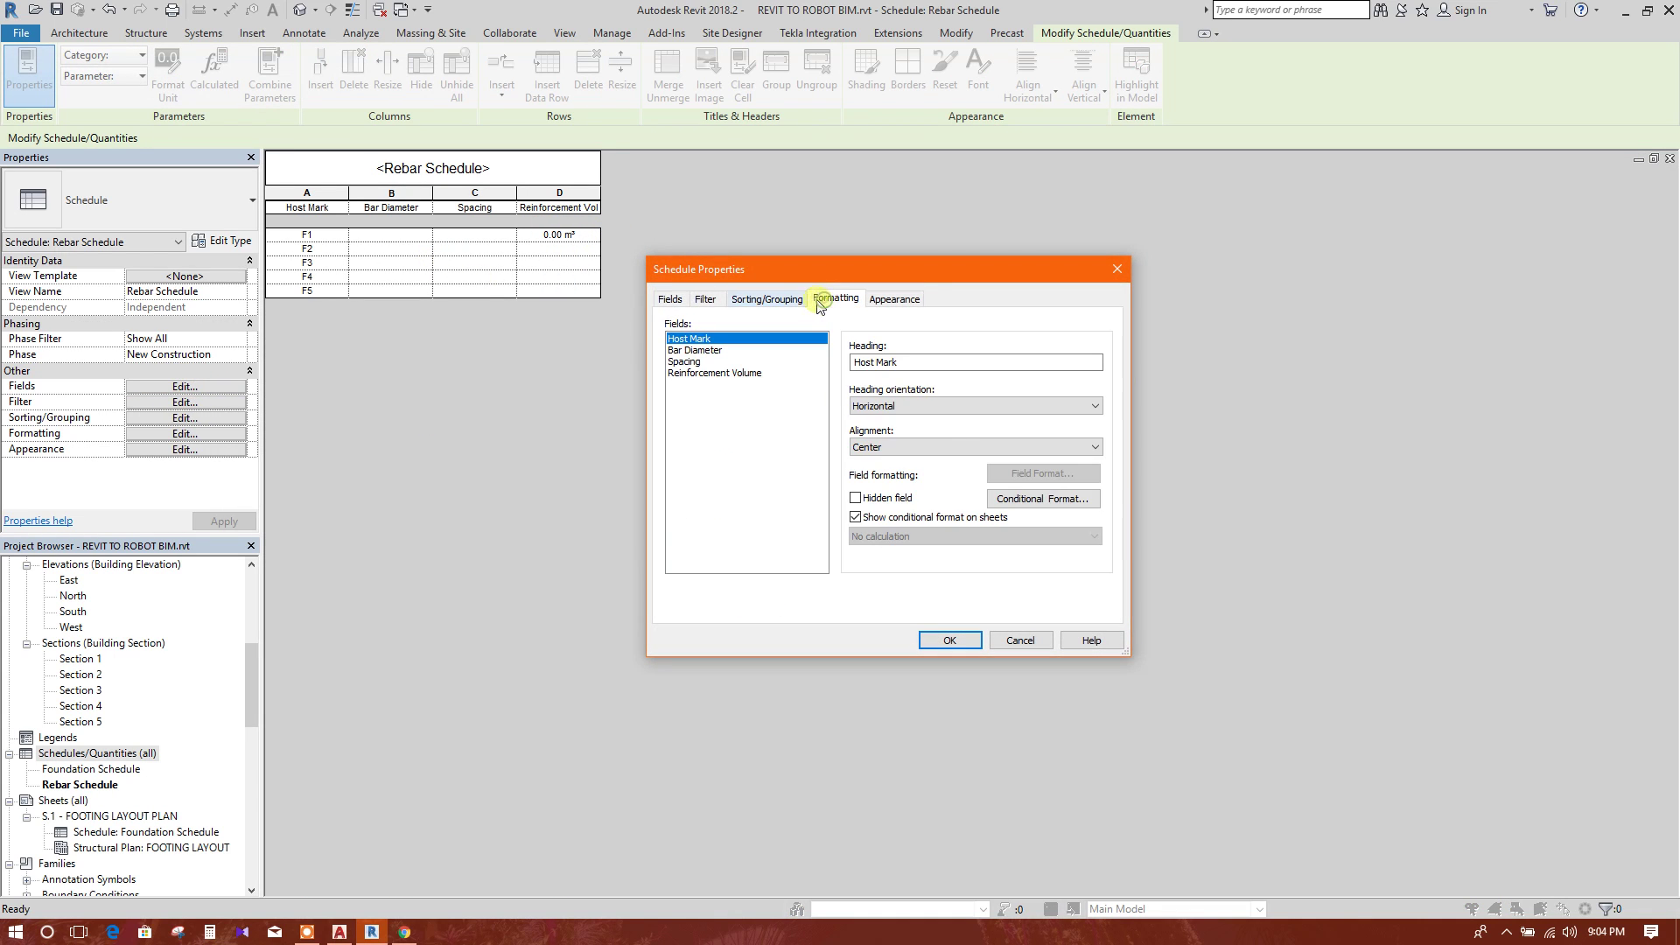
pyautogui.click(792, 300)
pyautogui.click(671, 606)
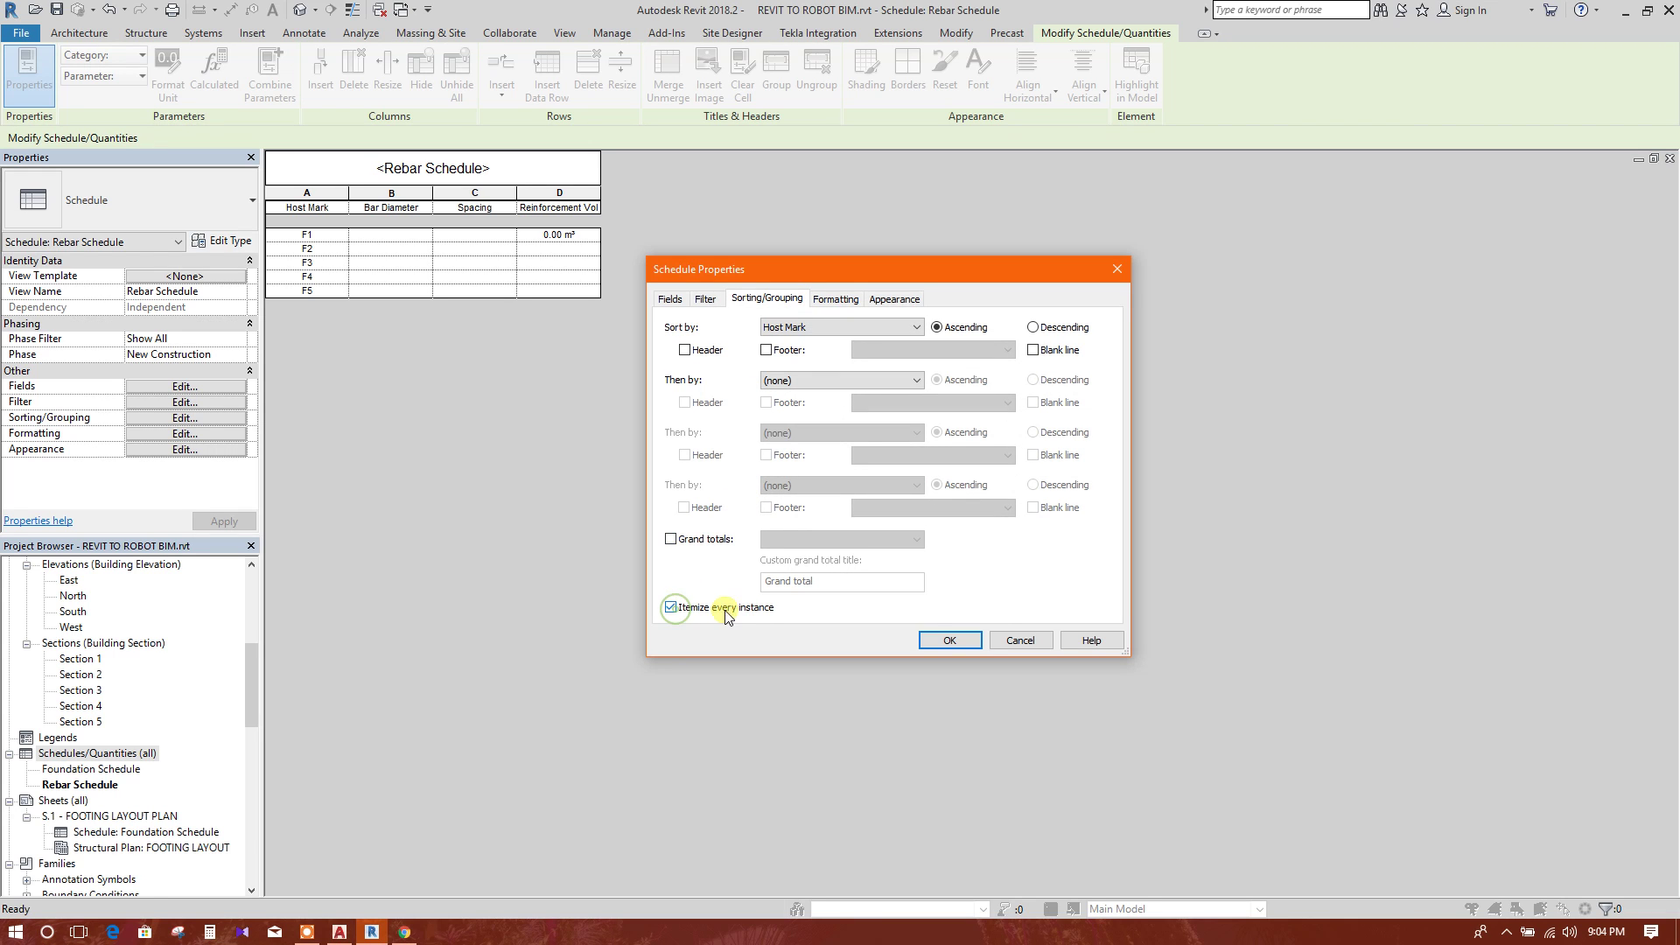
pyautogui.click(973, 639)
pyautogui.scroll(-20, 817, 443)
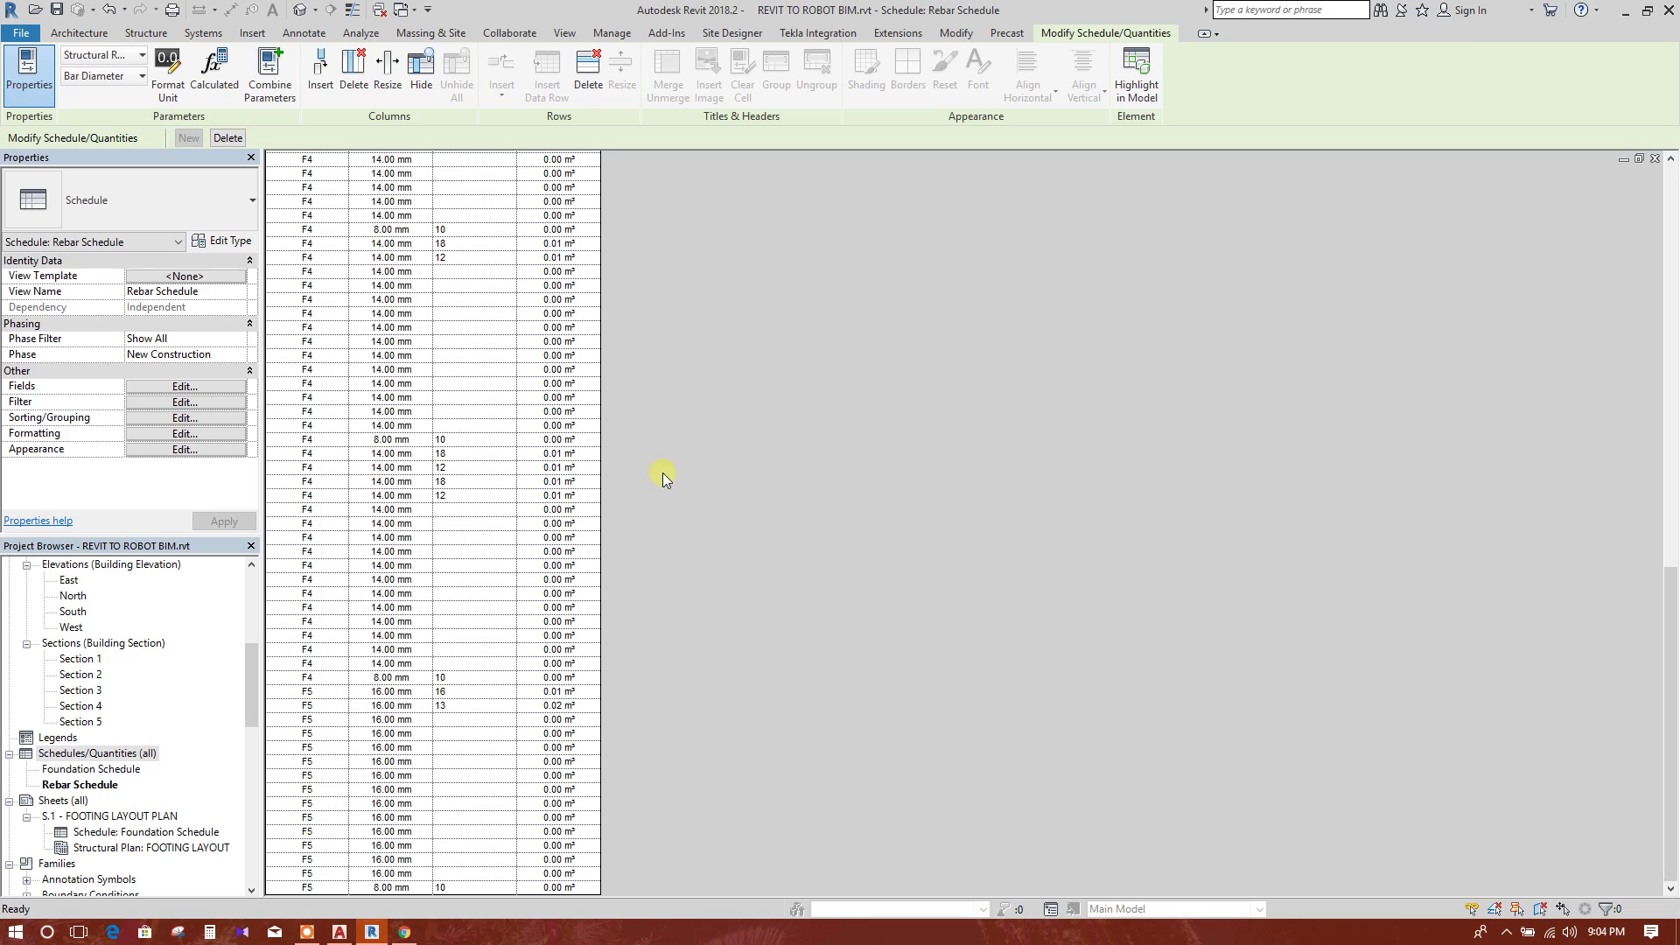
pyautogui.scroll(20, 488, 527)
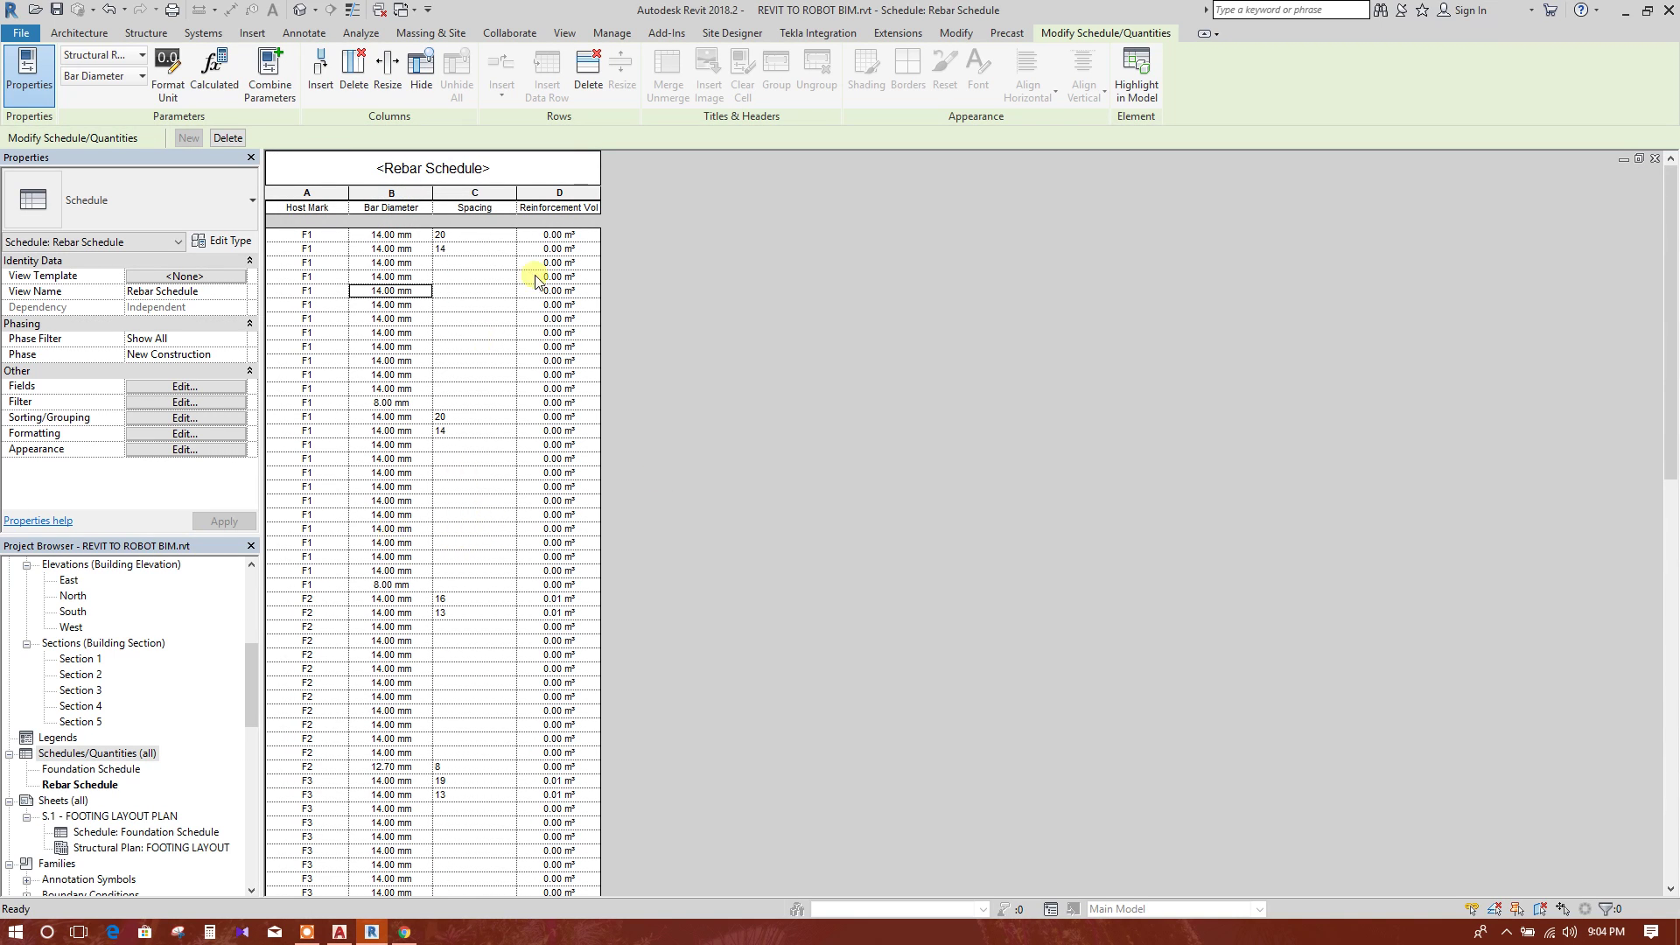
# - Add the Rebar Number field to the rebar schedule's scheduled fields
pyautogui.click(197, 386)
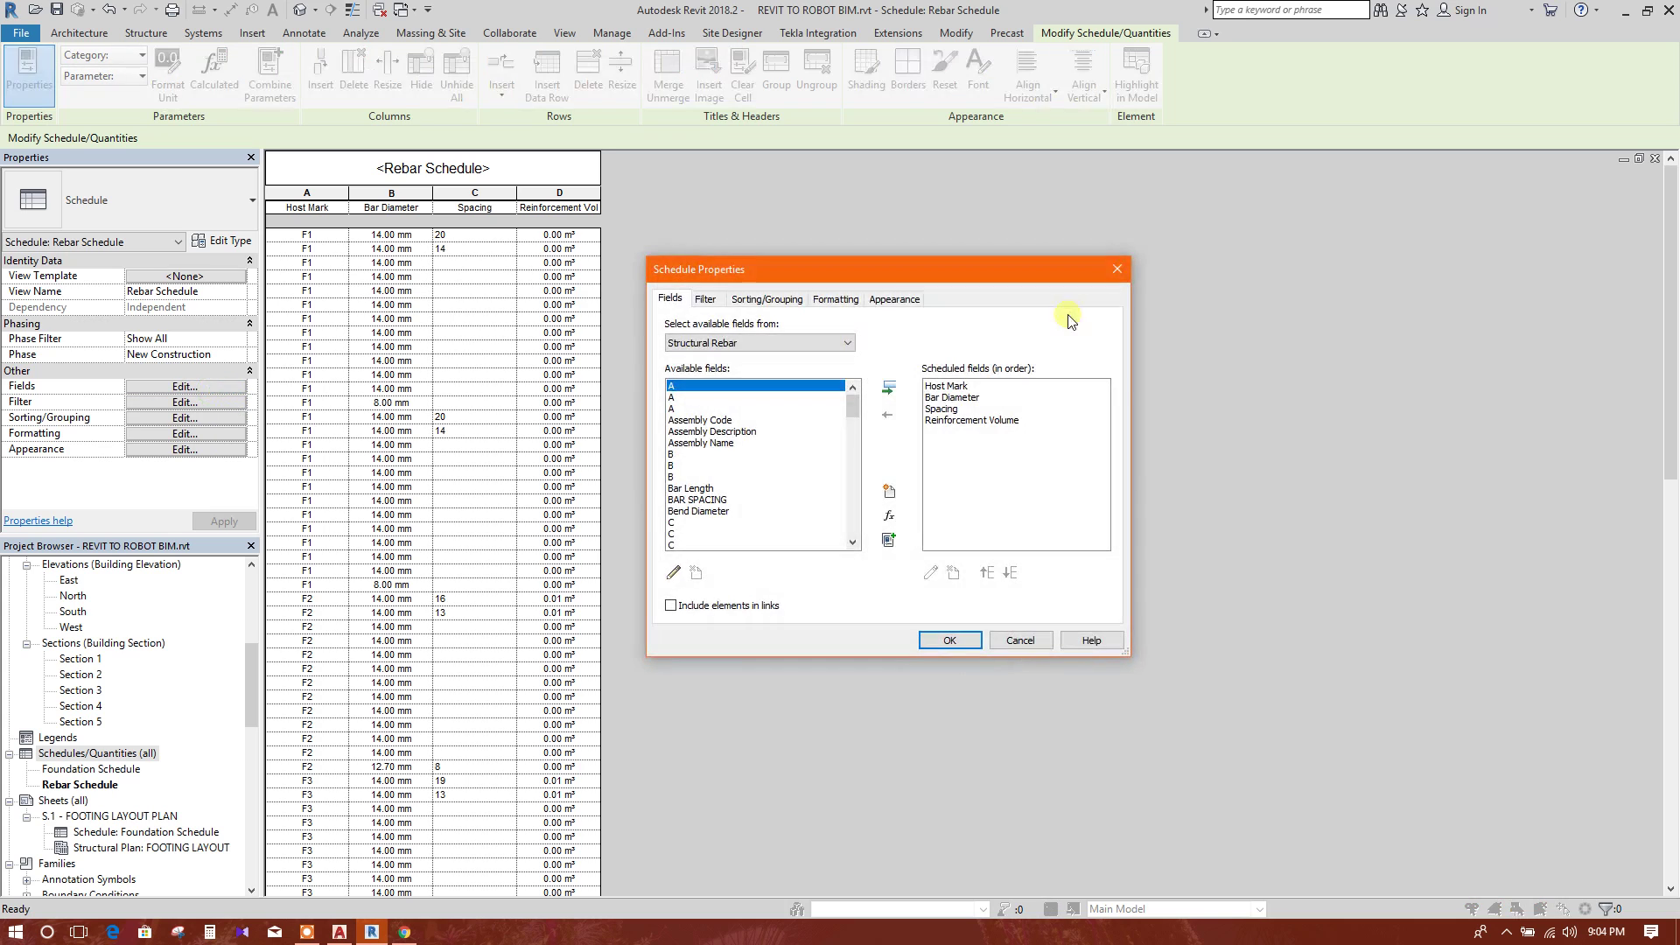
pyautogui.scroll(-10, 822, 442)
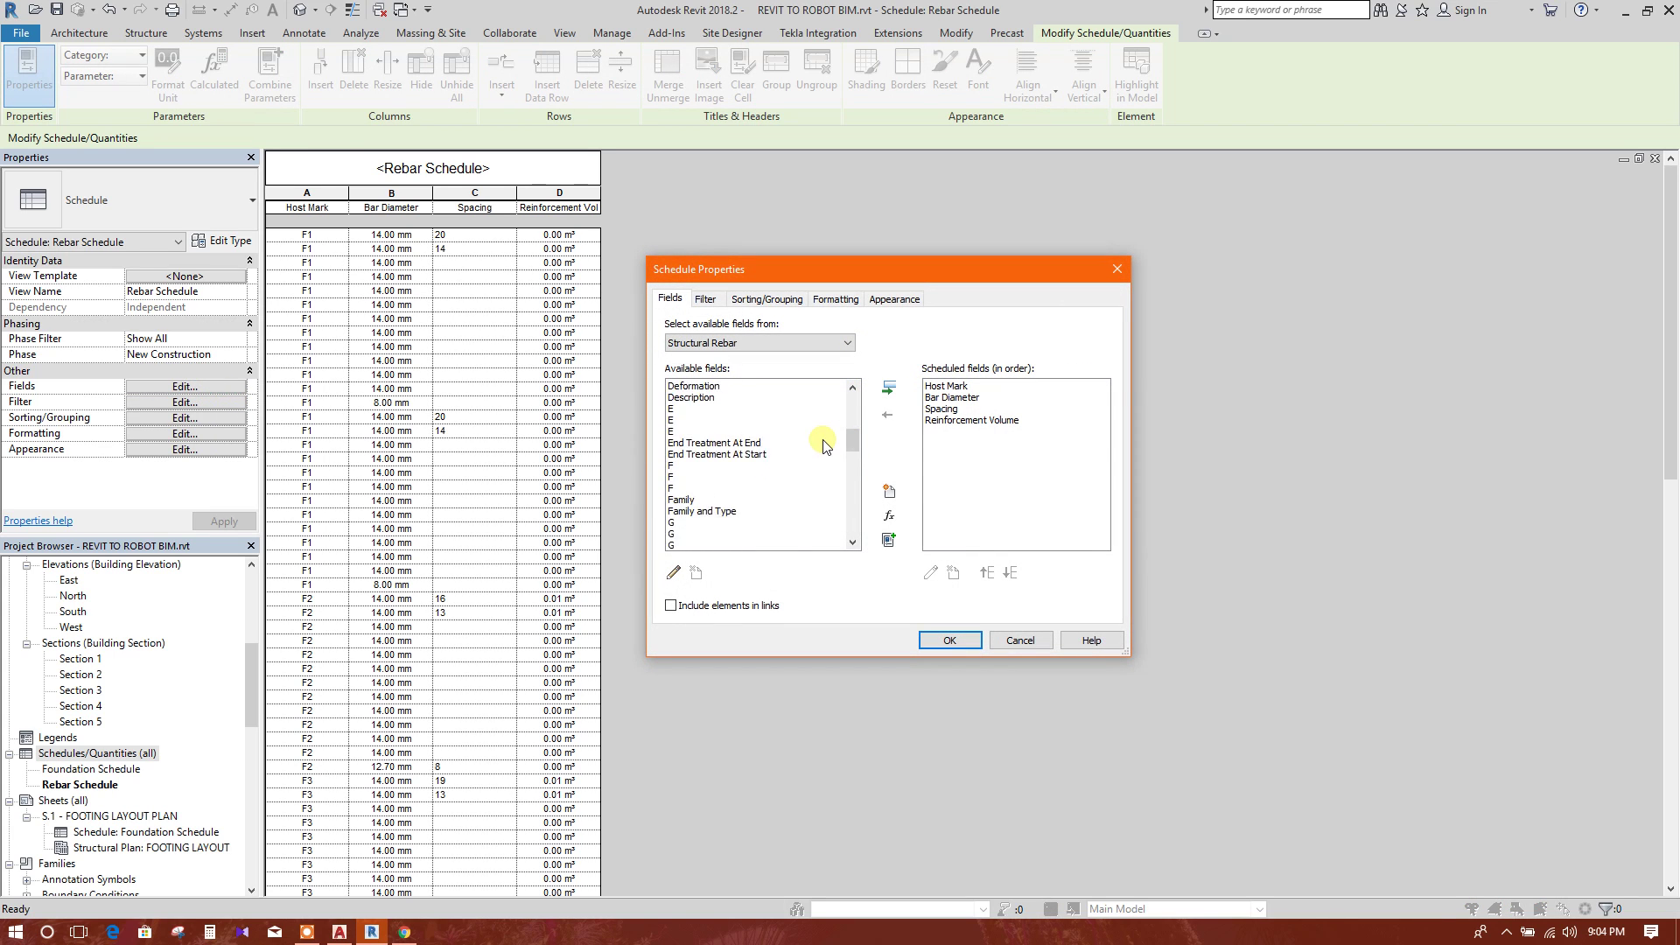
pyautogui.scroll(-12, 822, 441)
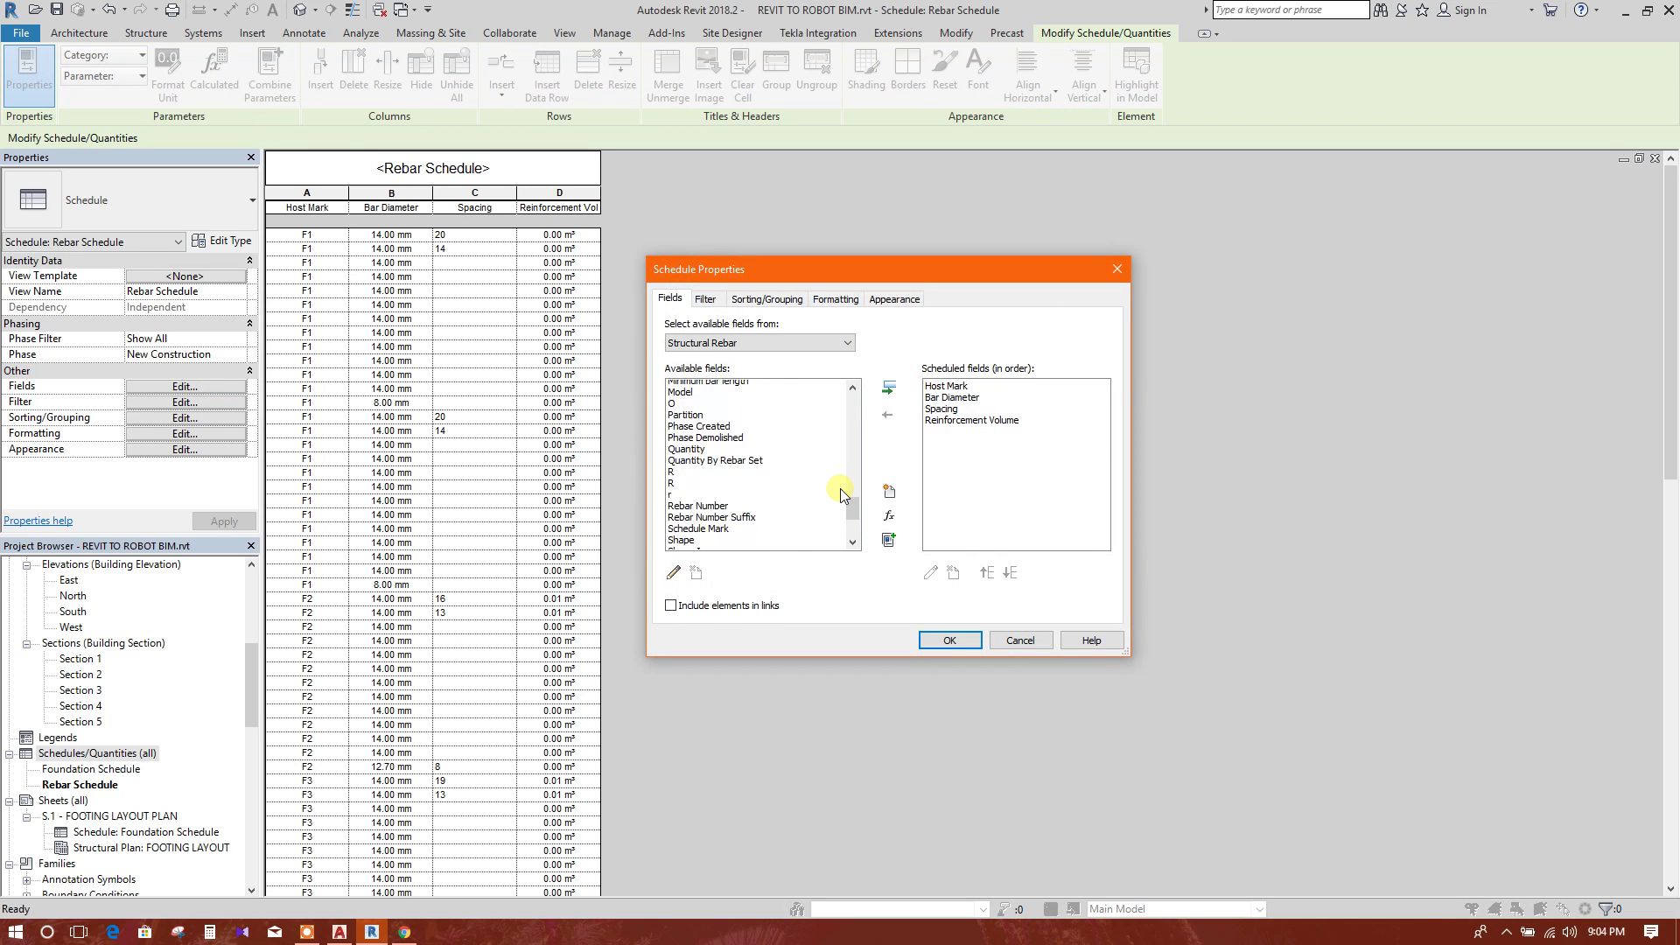
pyautogui.click(704, 442)
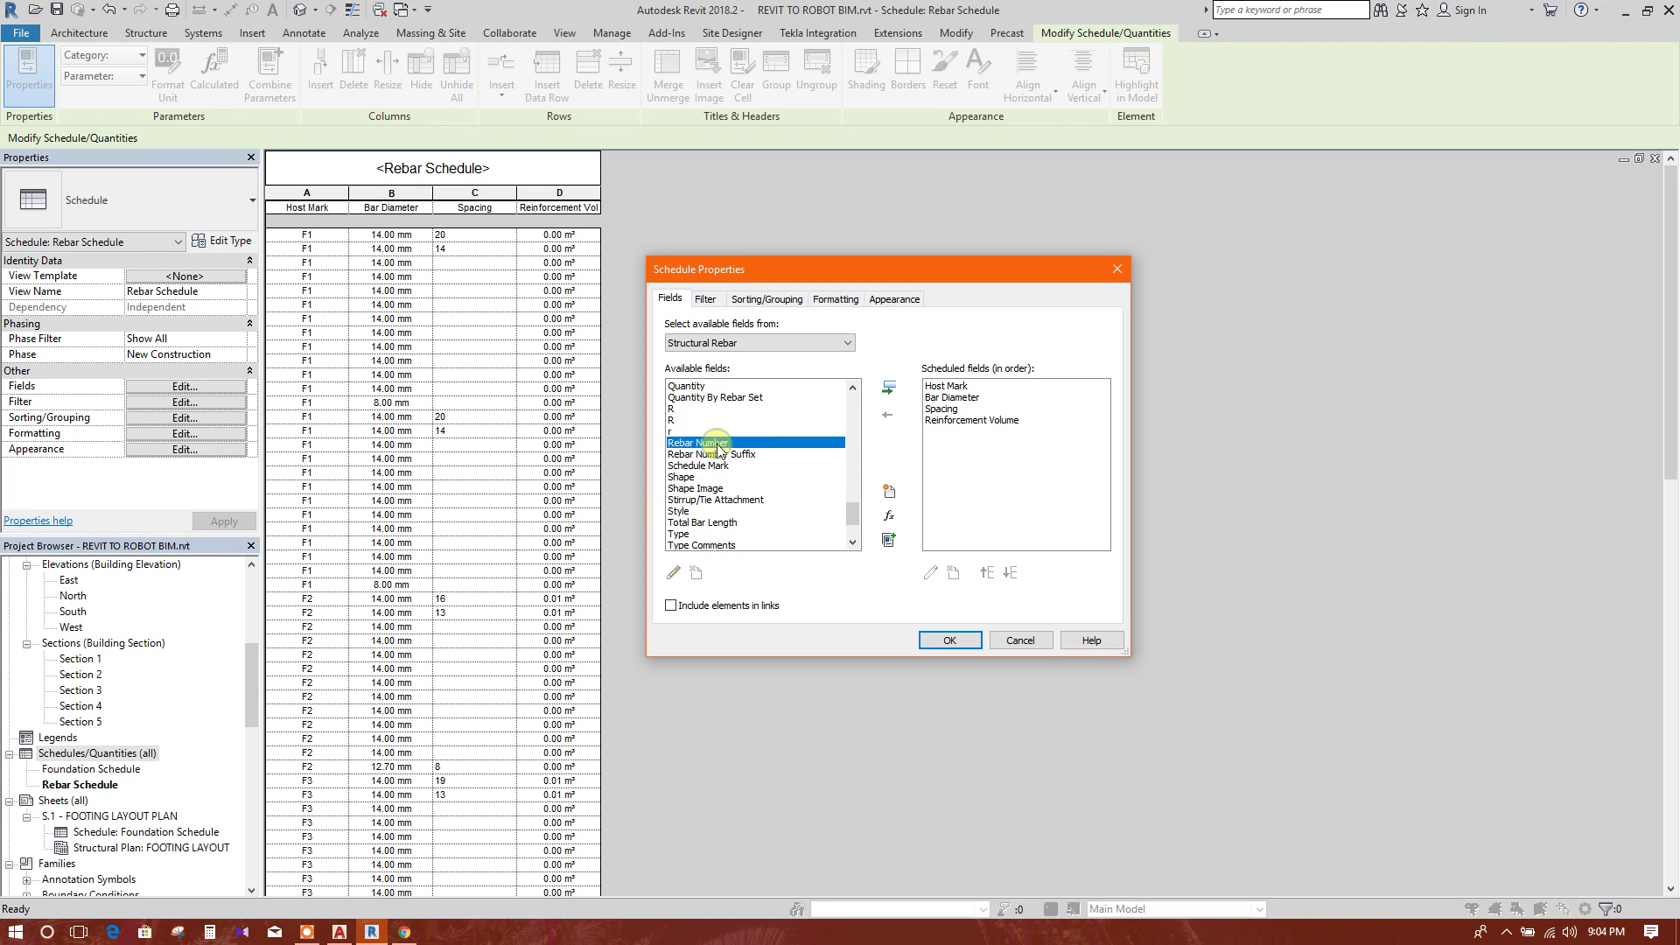
pyautogui.click(889, 390)
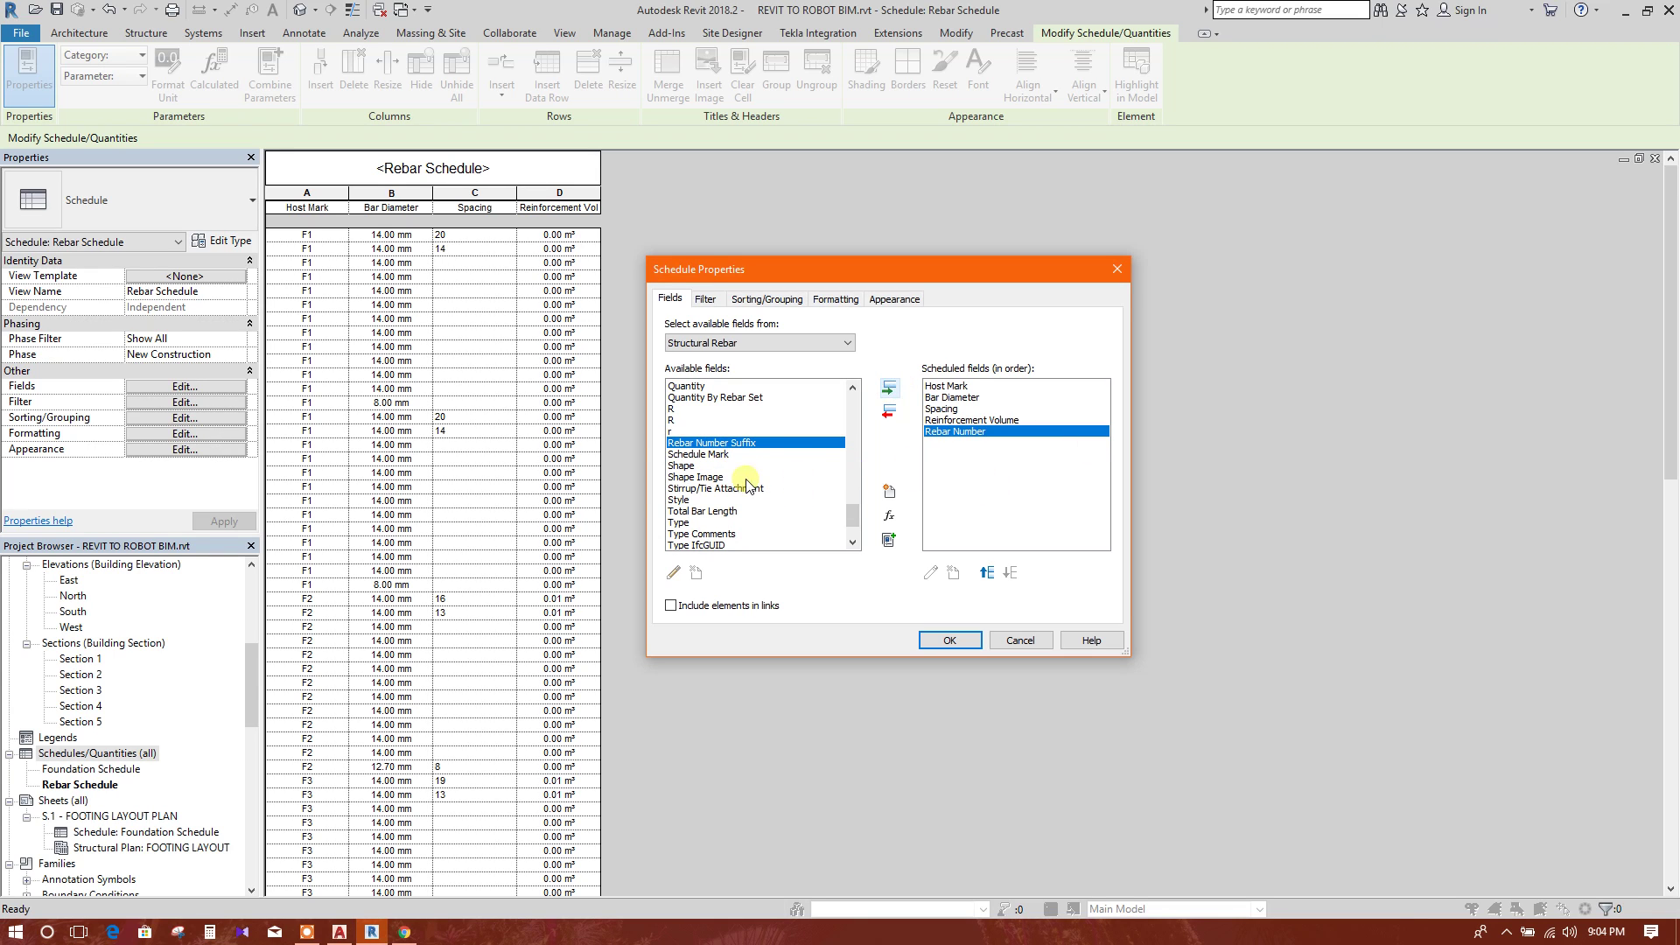
# - Add the Bar Length field after Rebar Number and apply the updated field list to the rebar schedule
pyautogui.scroll(-1, 747, 483)
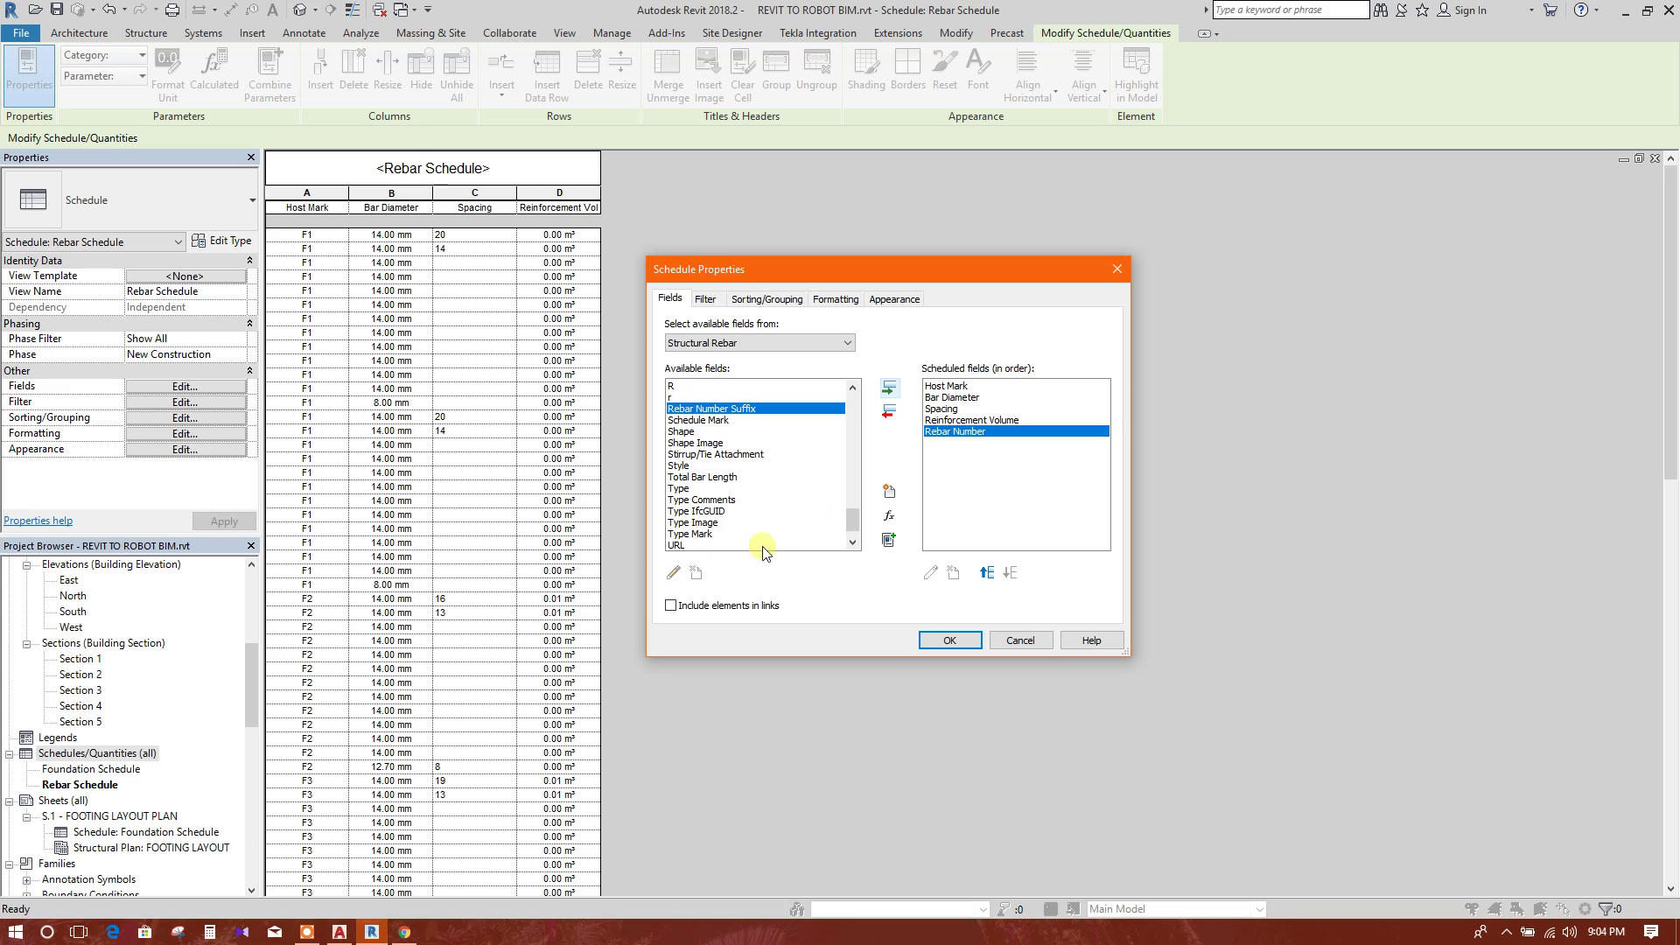
pyautogui.scroll(3, 744, 520)
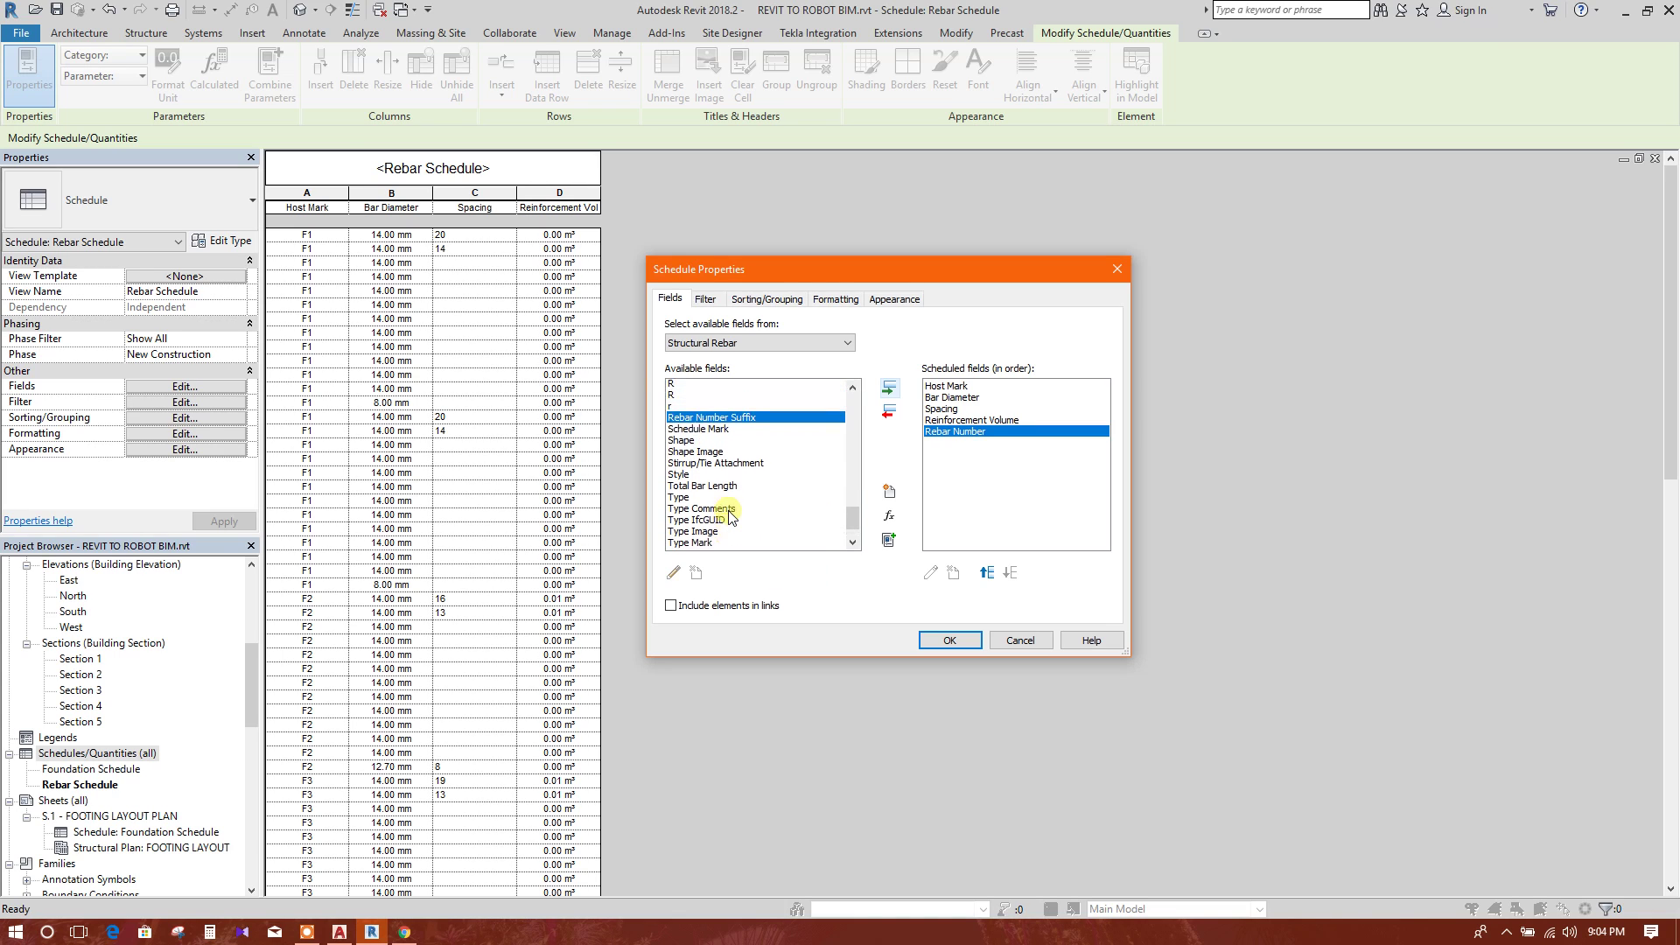
pyautogui.scroll(4, 726, 503)
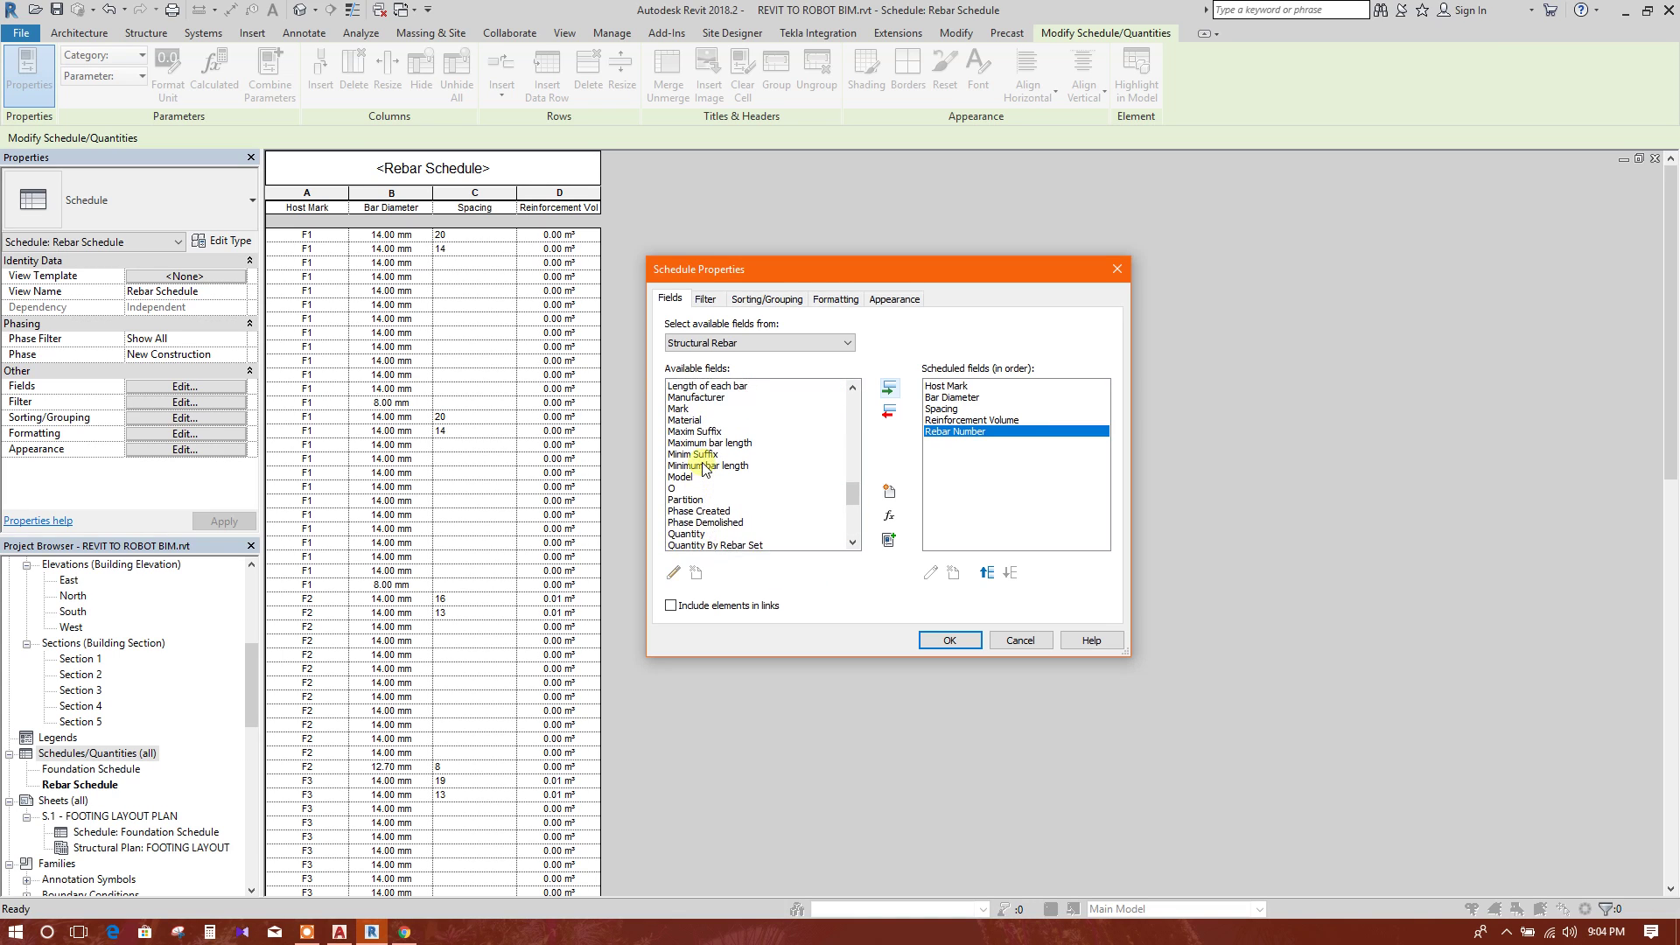
pyautogui.scroll(3, 702, 469)
pyautogui.click(706, 487)
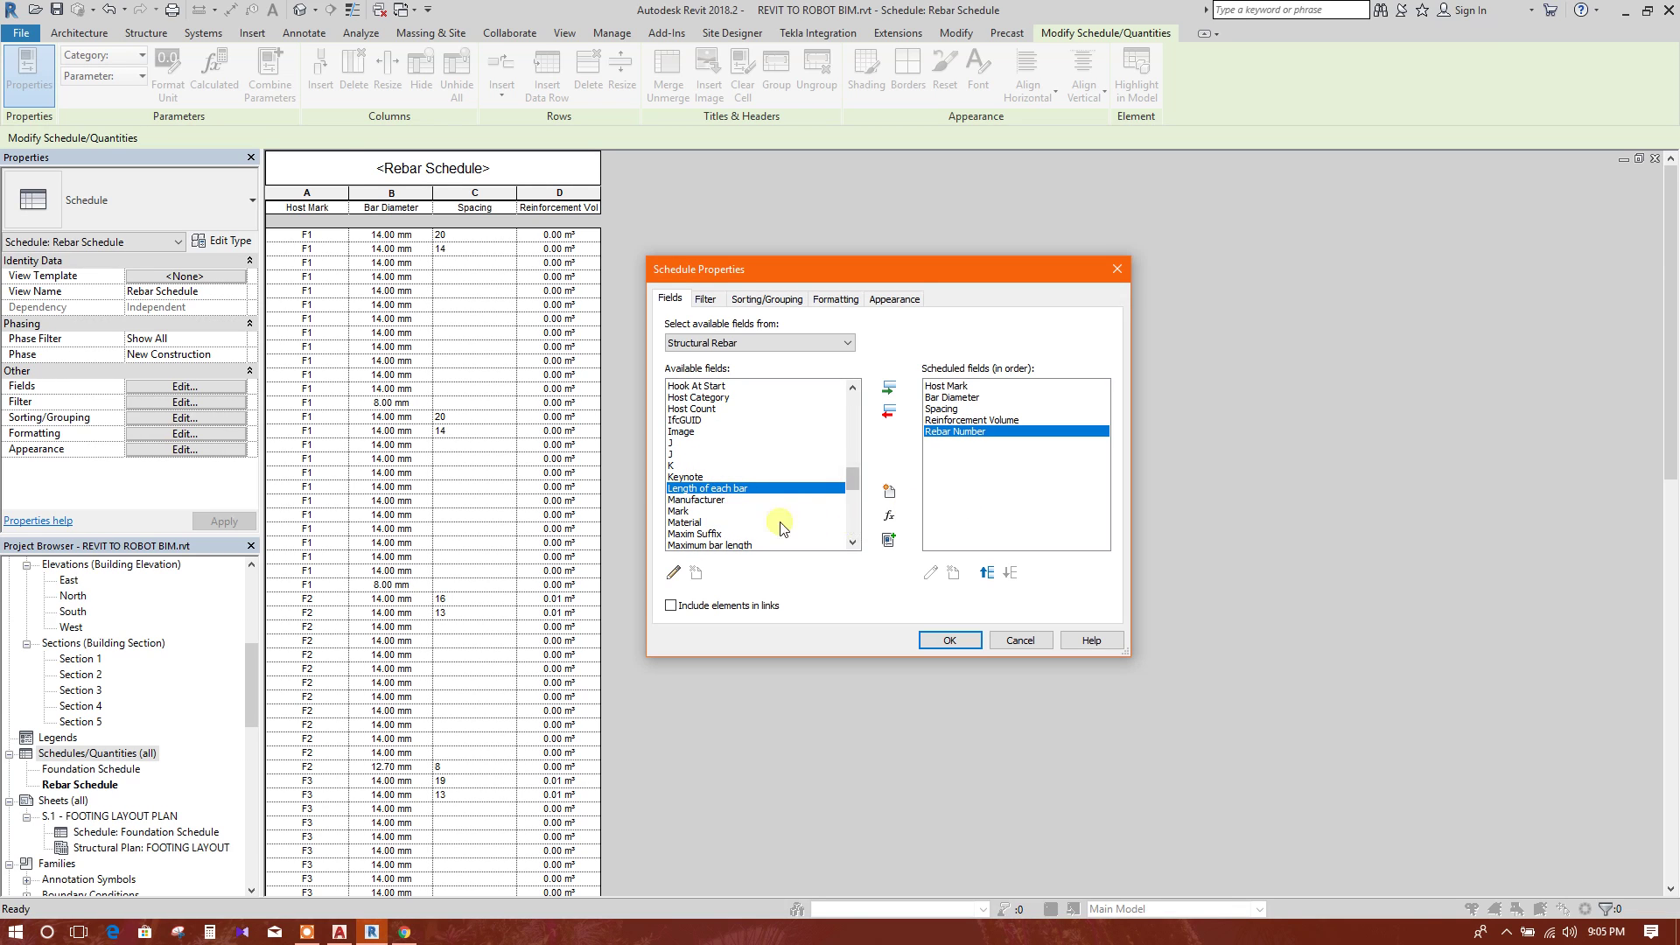
pyautogui.scroll(3, 774, 523)
pyautogui.scroll(5, 781, 525)
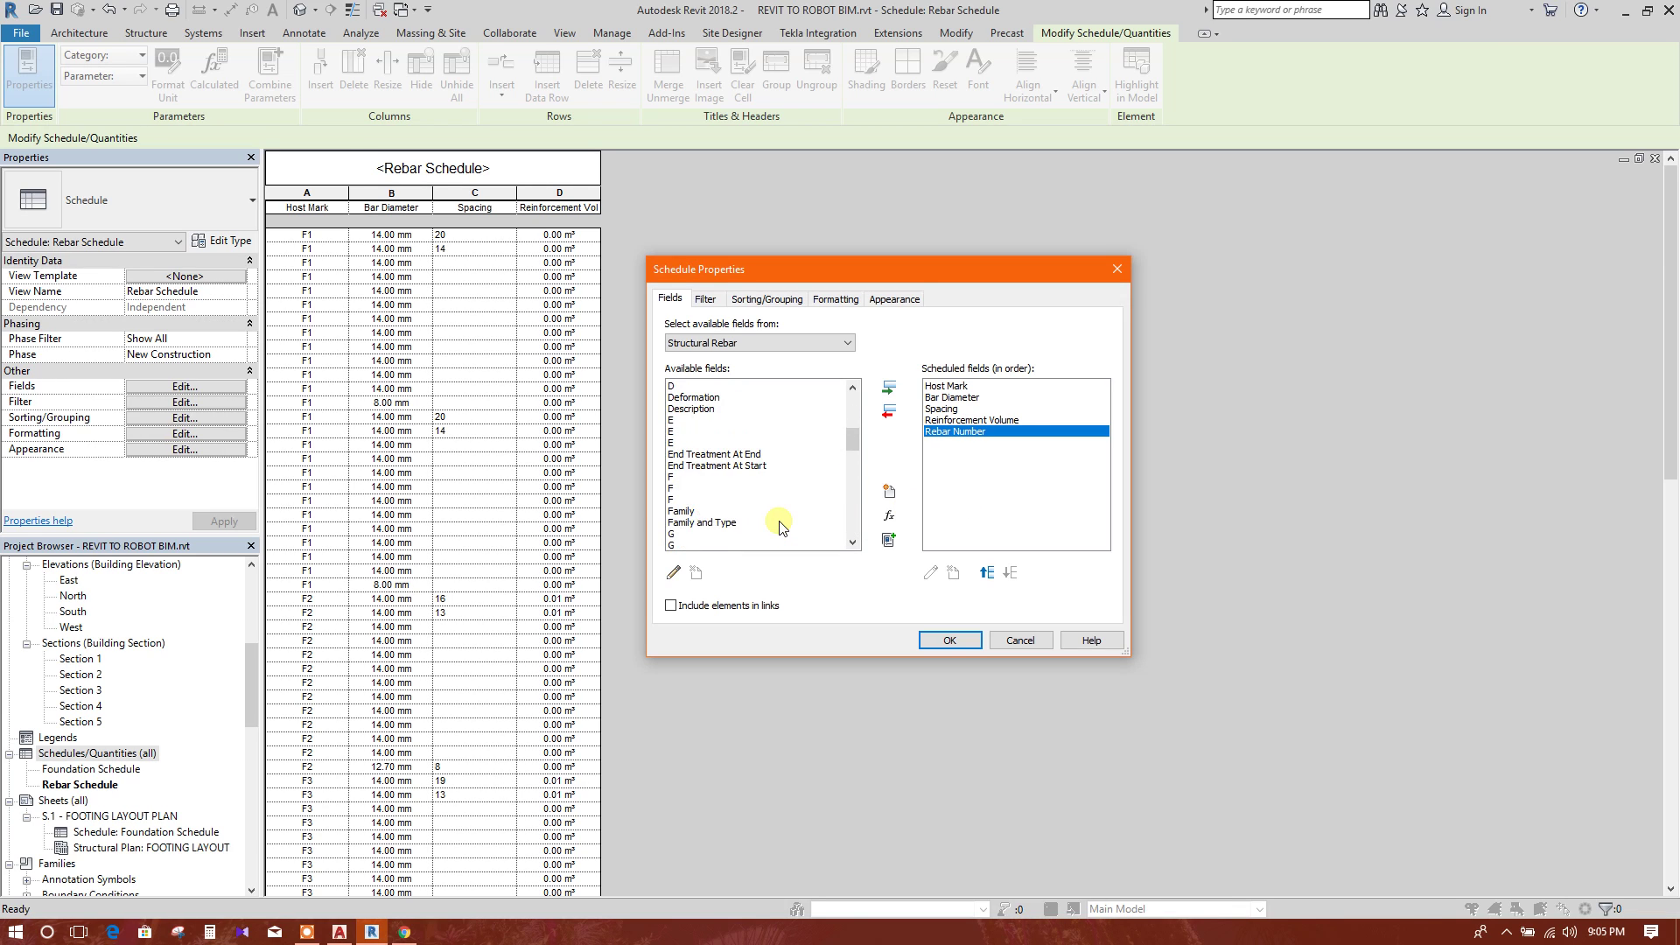
pyautogui.moveTo(846, 441); pyautogui.dragTo(847, 416)
pyautogui.click(719, 466)
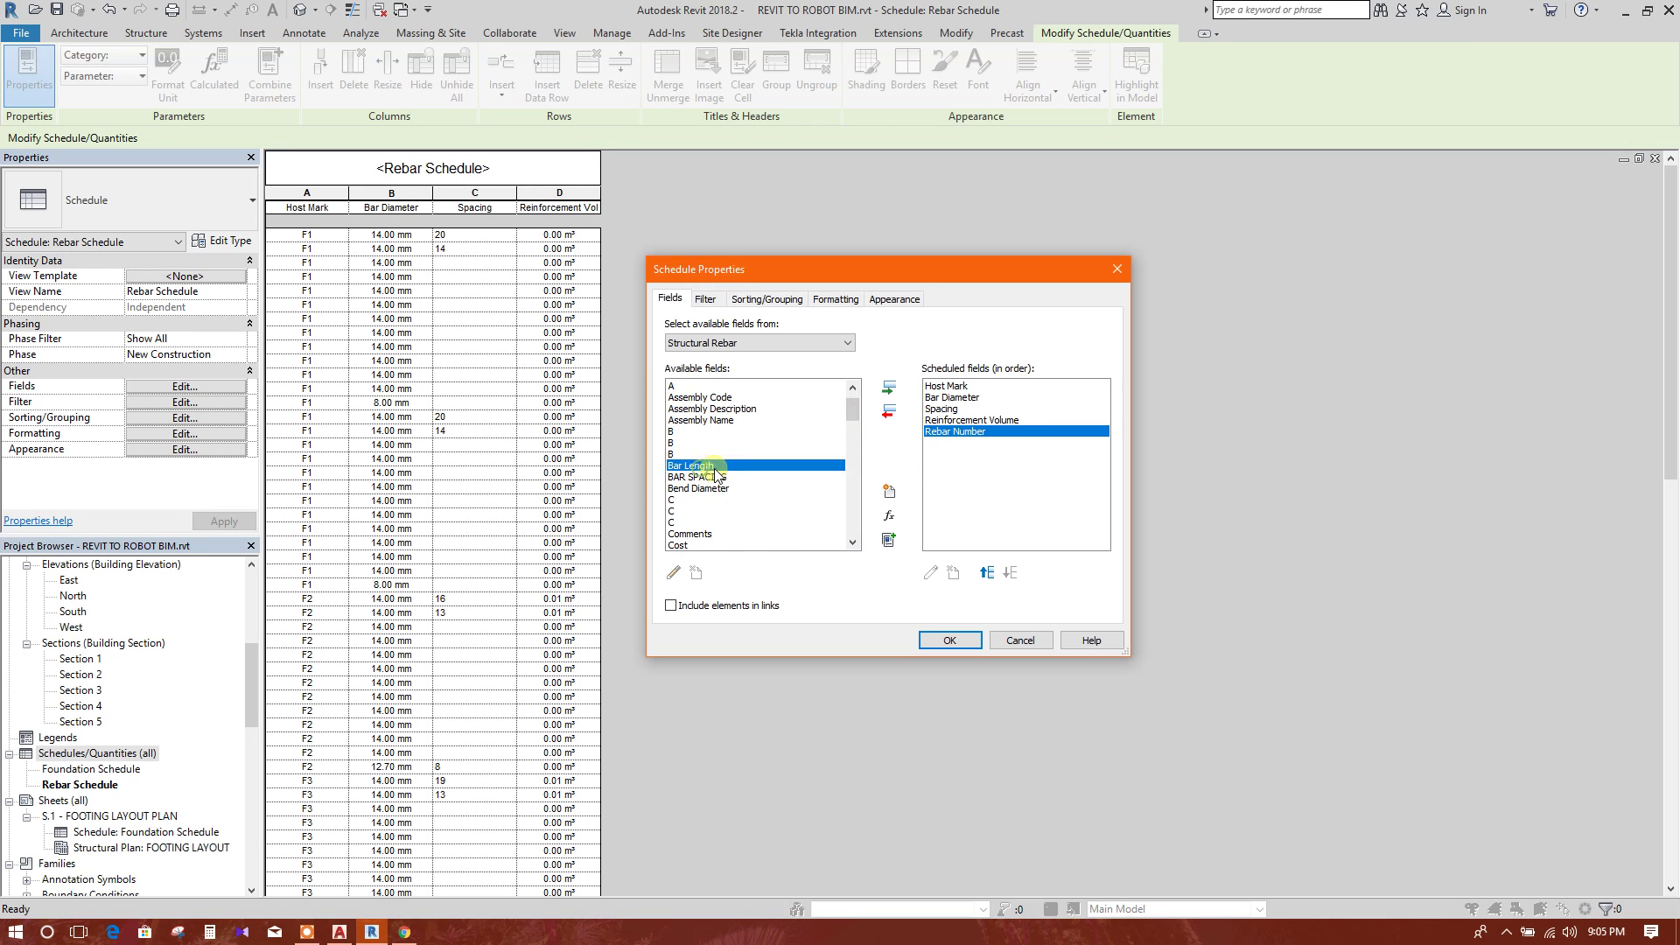
pyautogui.click(888, 387)
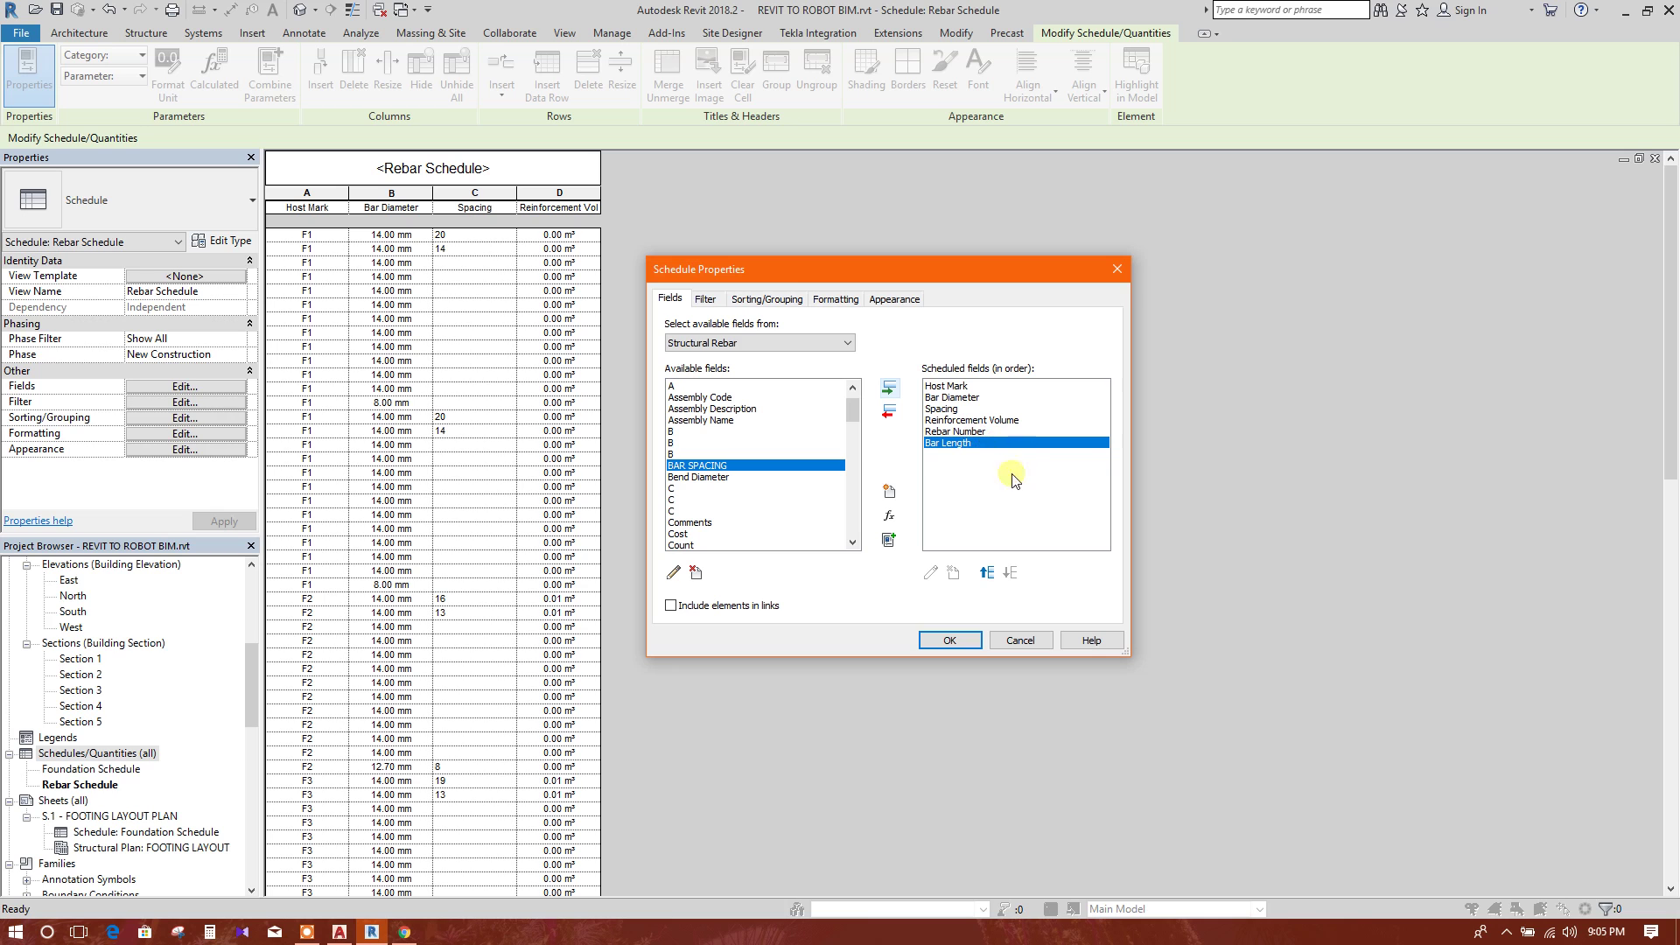
pyautogui.click(950, 640)
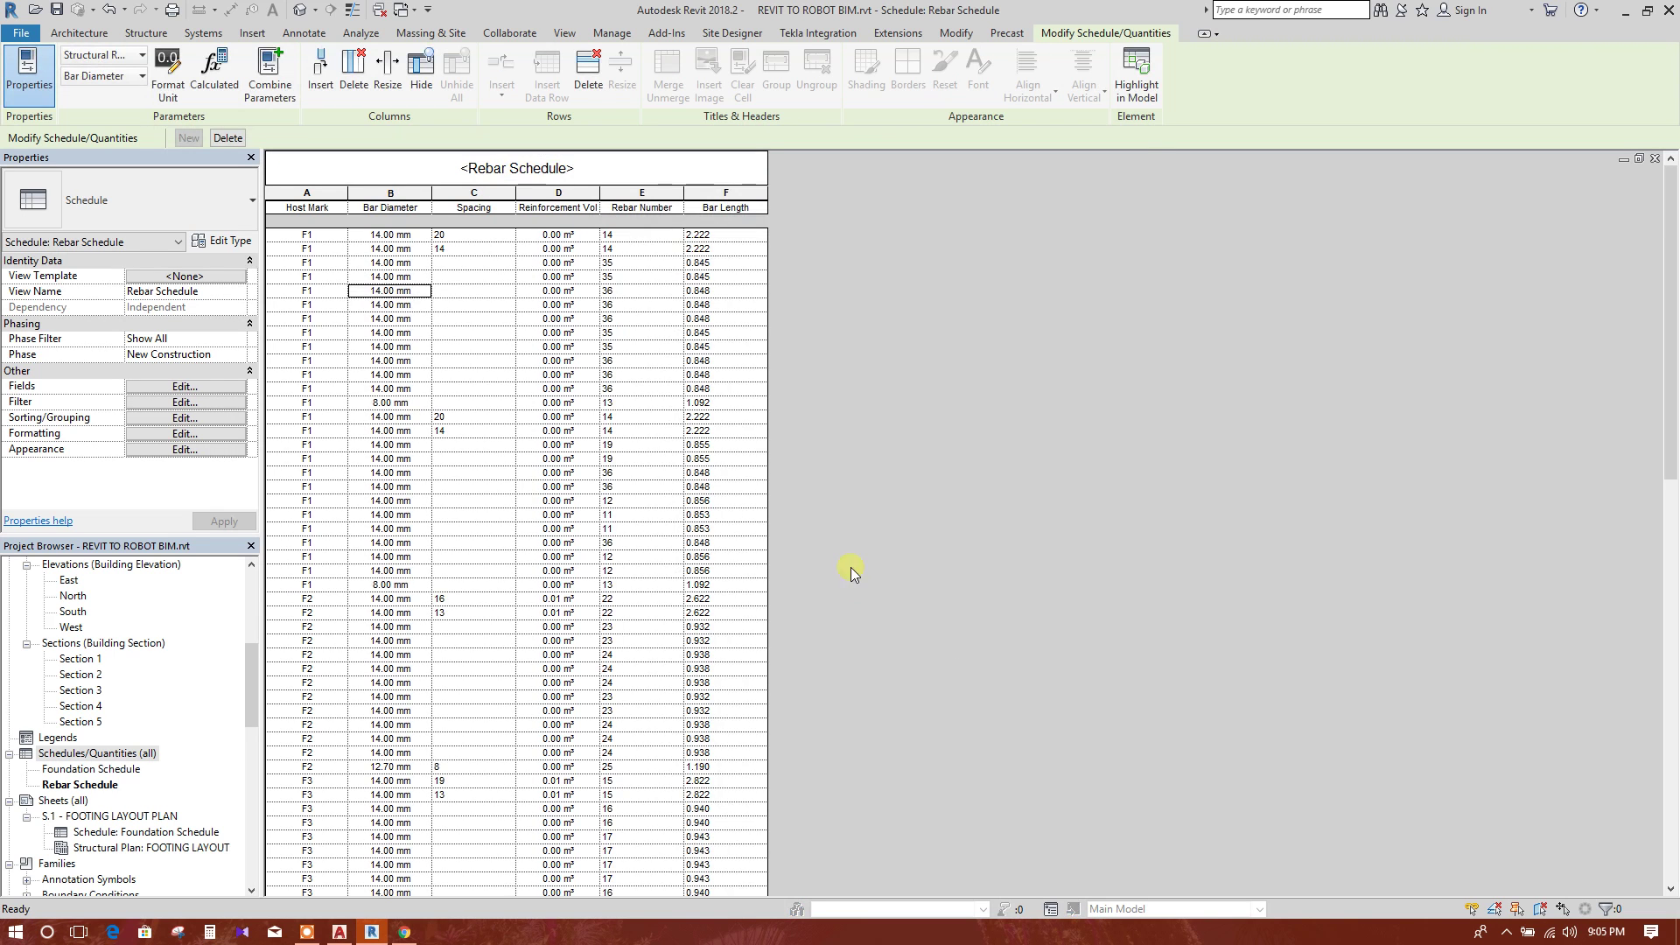
# - Examine the rebar number and bar length entries for each footing mark in the rebar schedule
pyautogui.scroll(-5, 682, 376)
pyautogui.scroll(5, 665, 341)
pyautogui.scroll(-3, 697, 394)
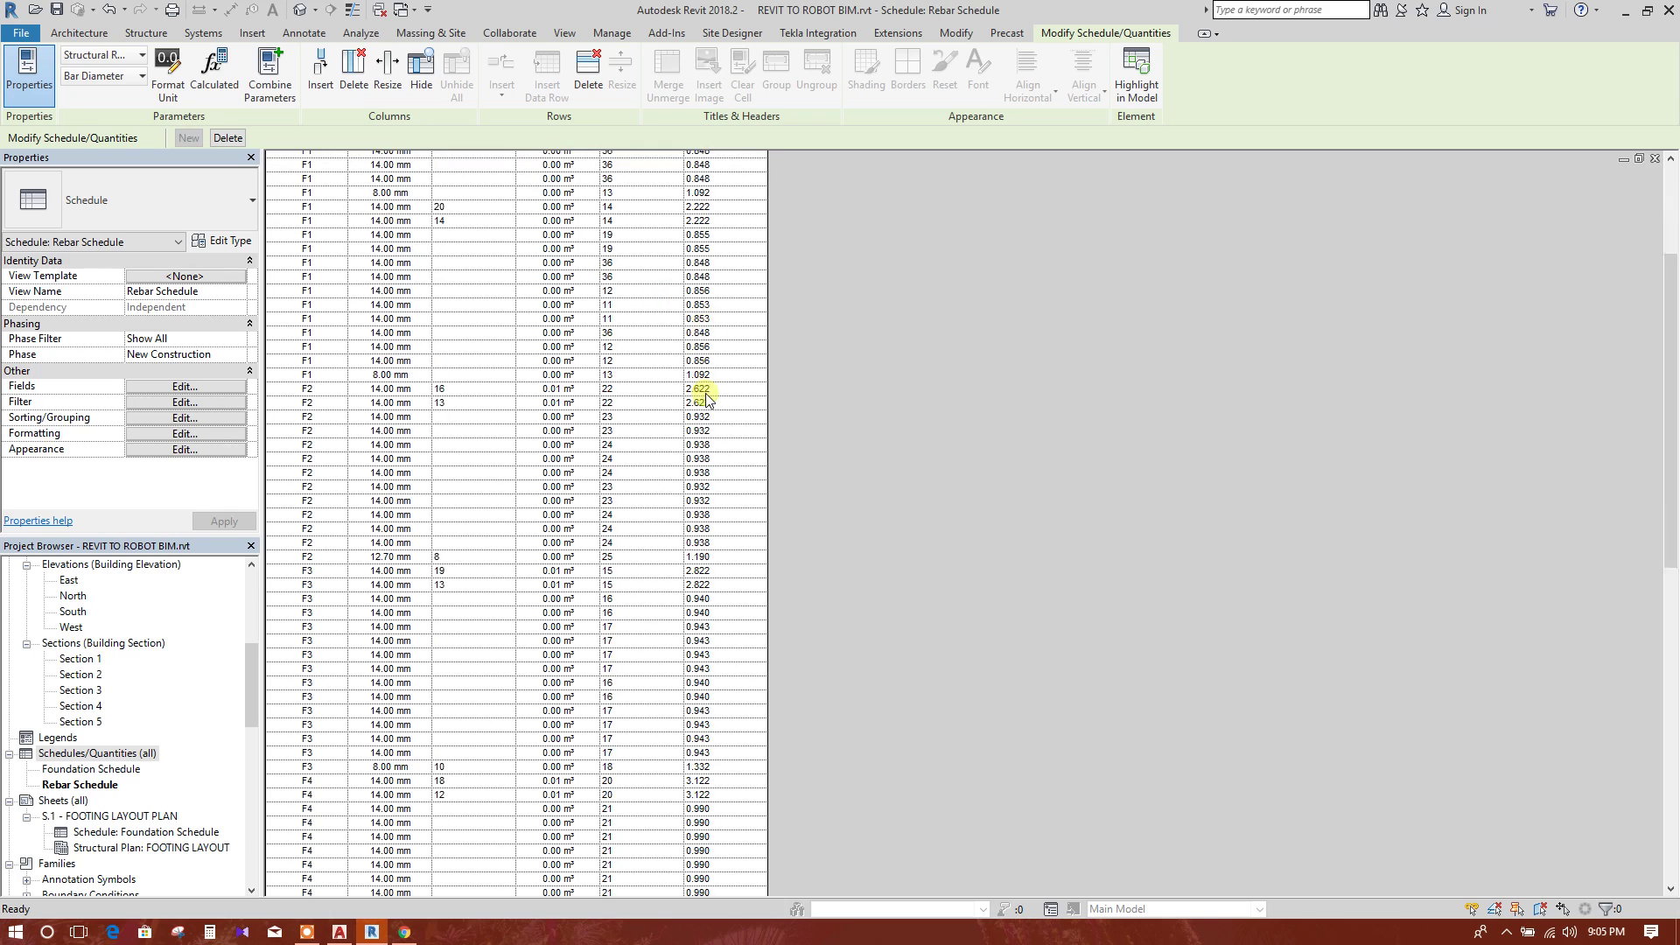
pyautogui.scroll(3, 700, 420)
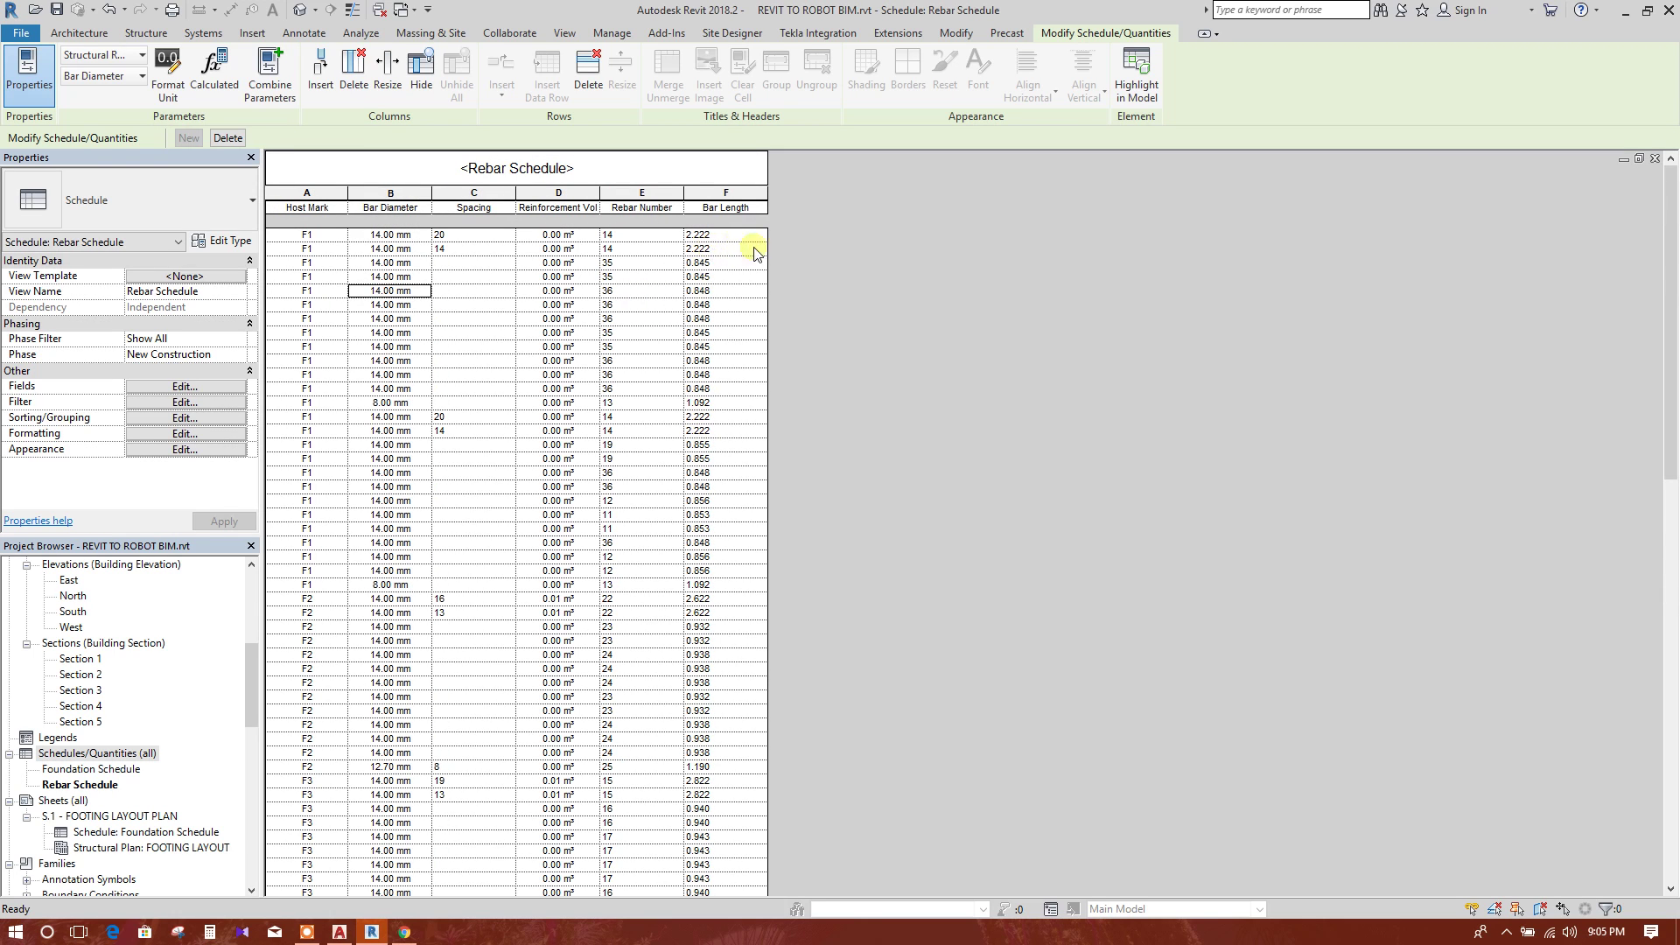
pyautogui.click(634, 274)
pyautogui.scroll(-15, 635, 274)
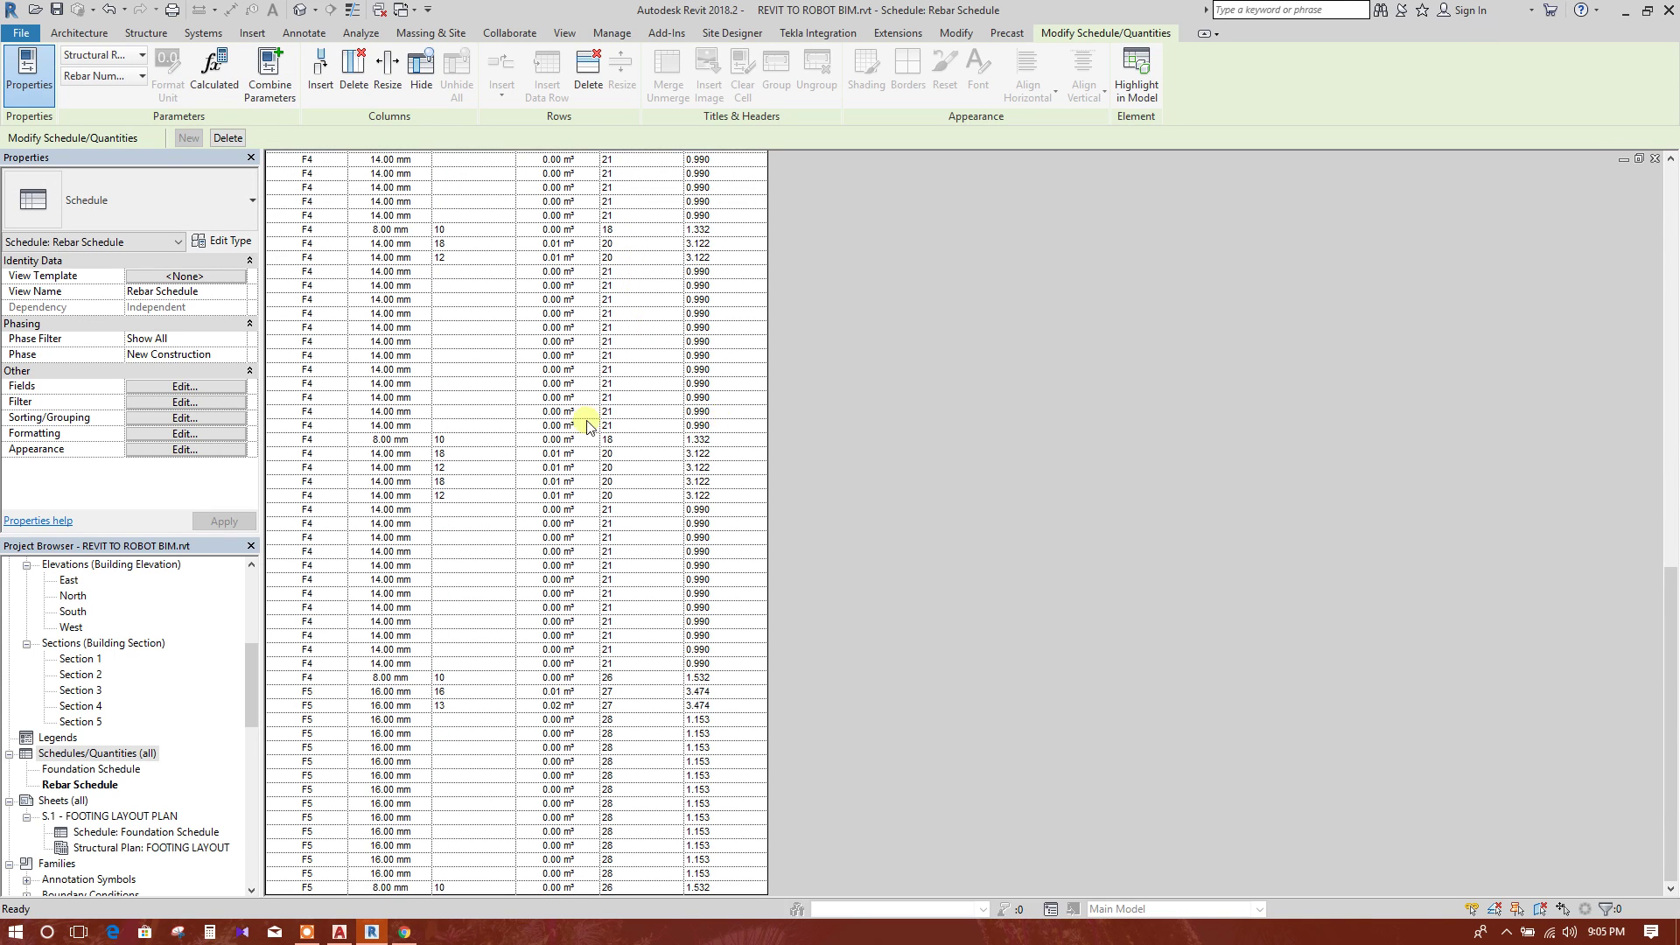
# - Open sheet S.1 - FOOTING LAYOUT PLAN and place the Rebar Schedule between the foundation schedule and the title block
pyautogui.scroll(-1, 131, 731)
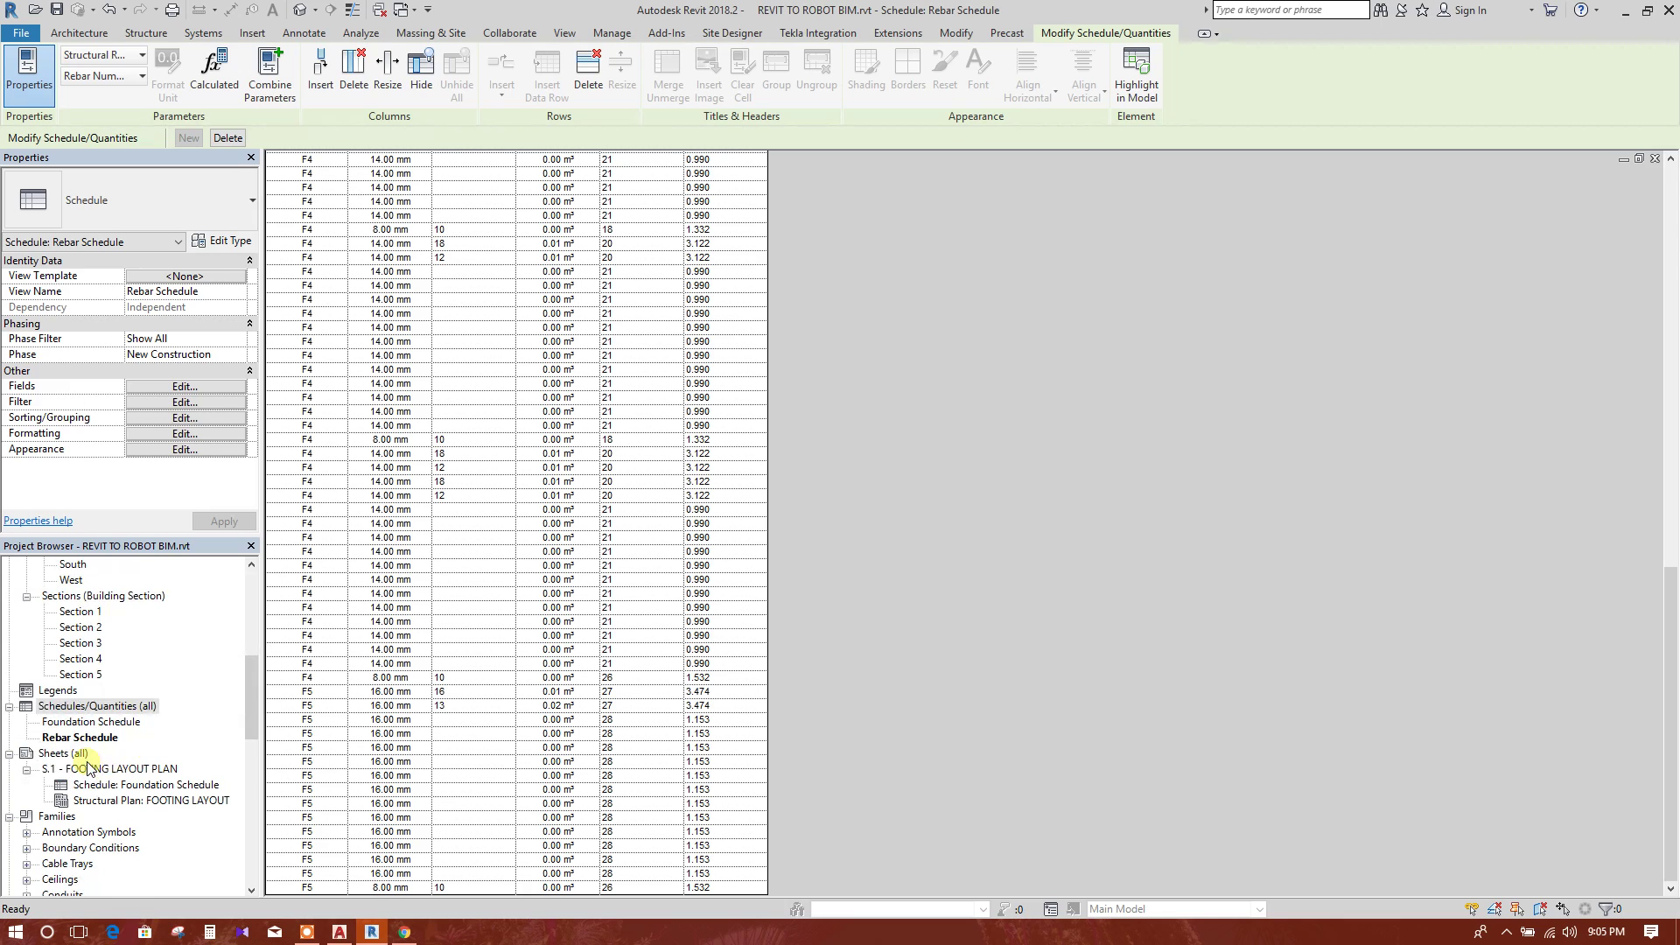
pyautogui.doubleClick(87, 769)
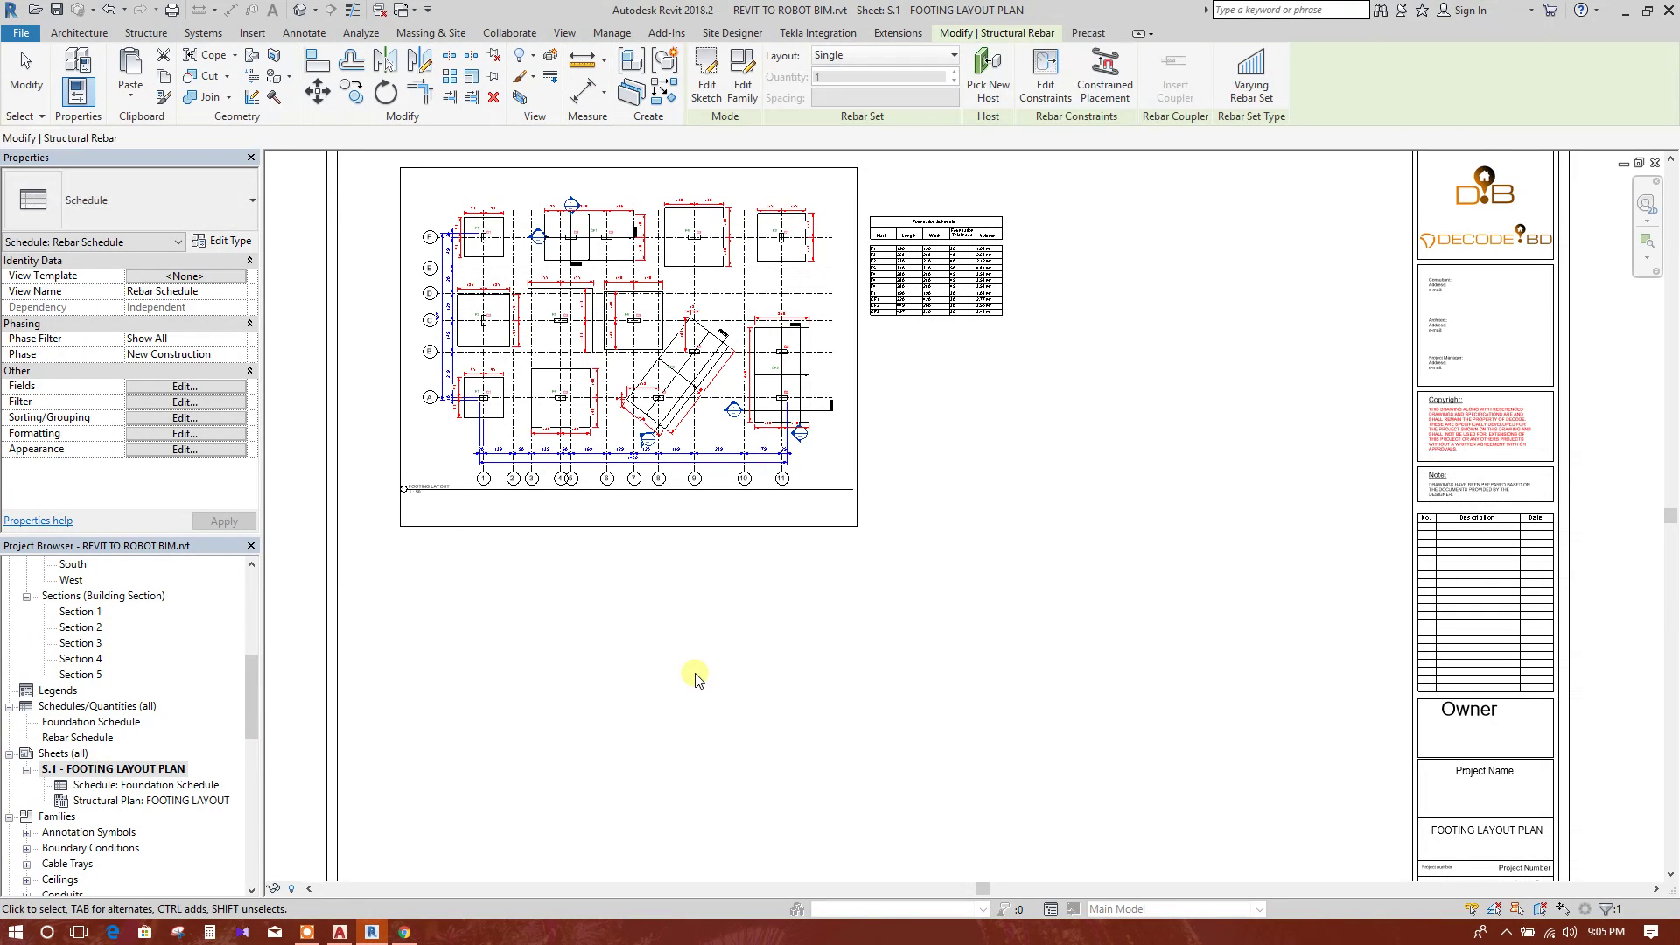
pyautogui.click(97, 737)
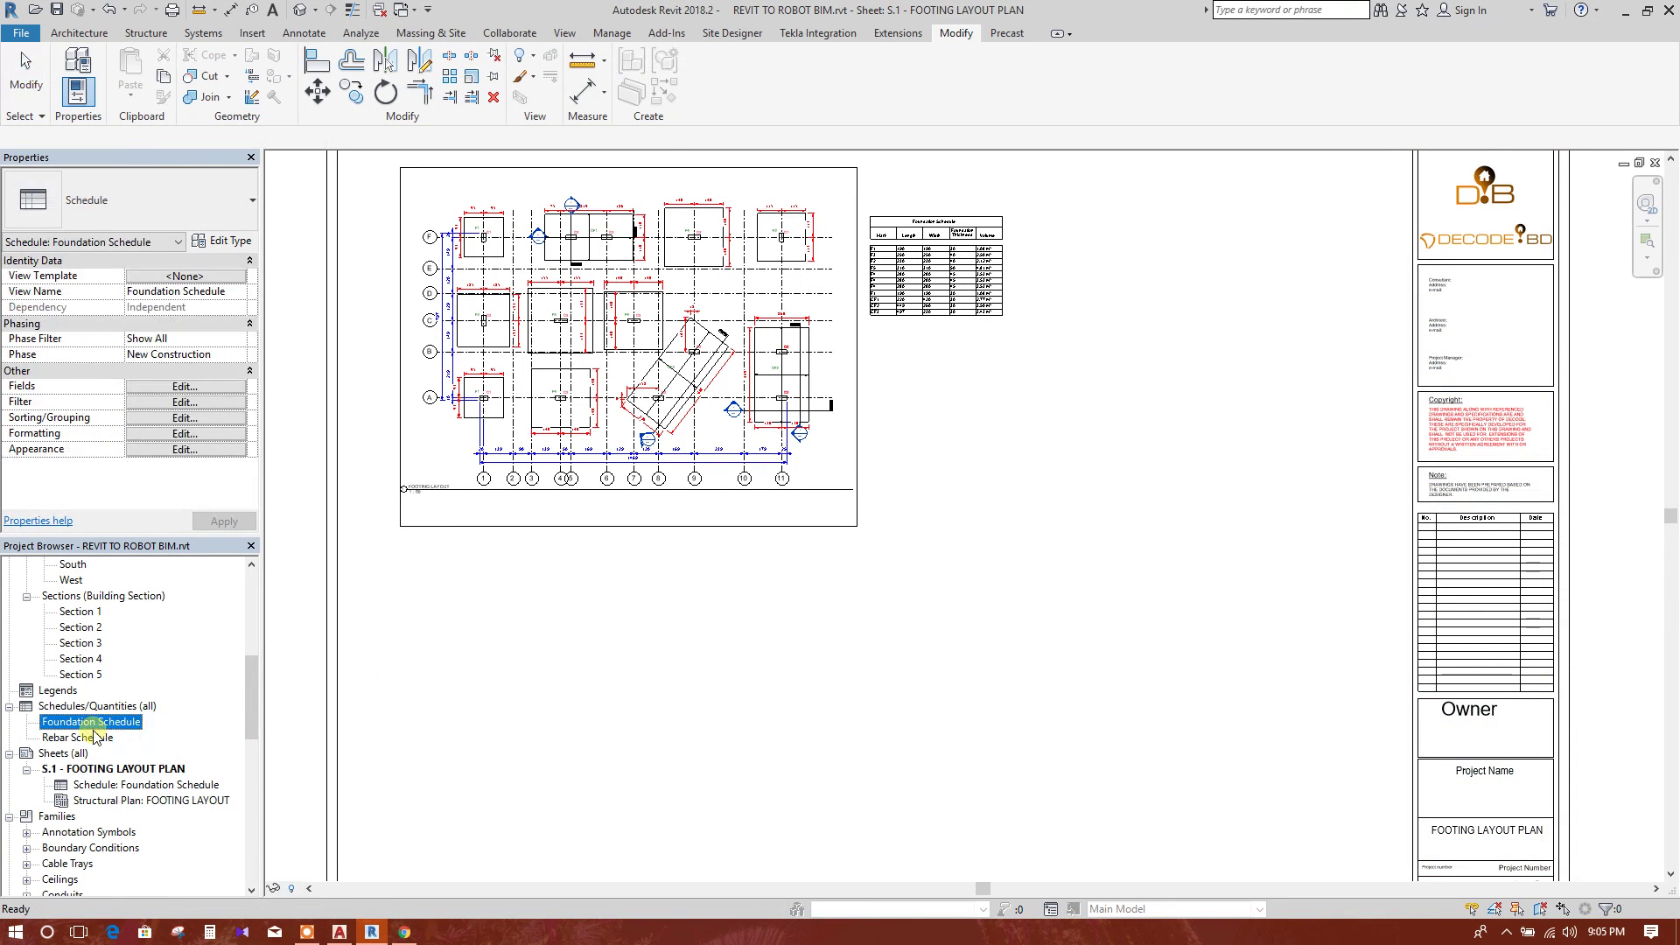
pyautogui.moveTo(96, 737); pyautogui.dragTo(1229, 426)
pyautogui.click(1215, 537)
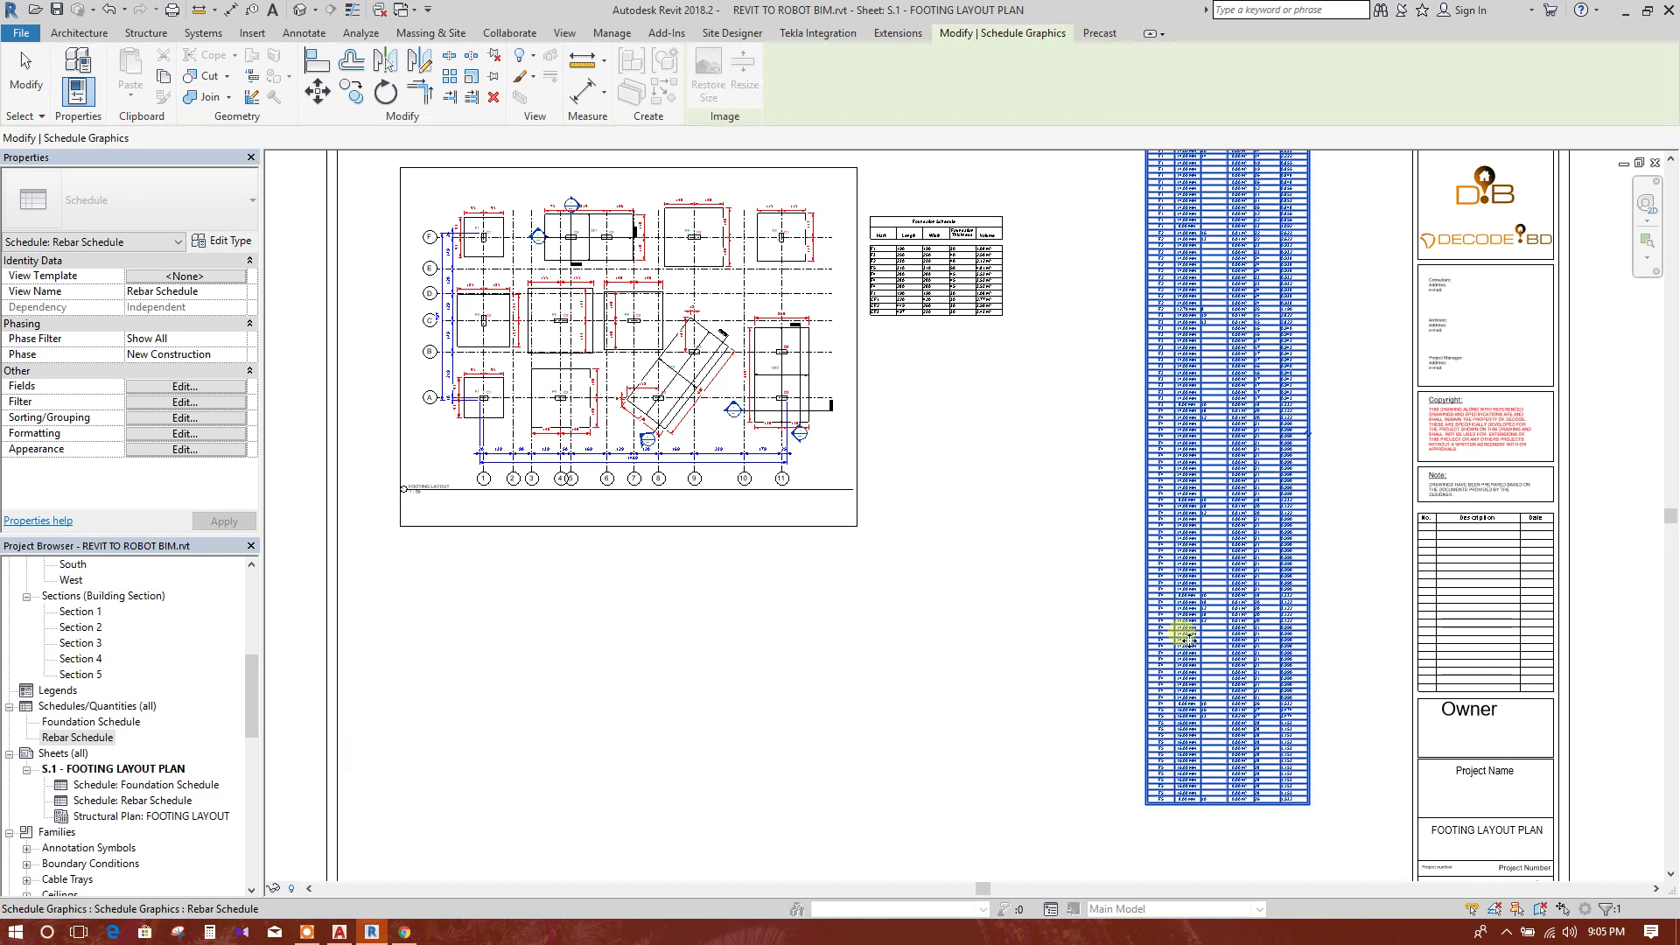
# - Reposition the rebar schedule downward on the sheet so its header sits inside the upper border
pyautogui.scroll(-2, 1264, 569)
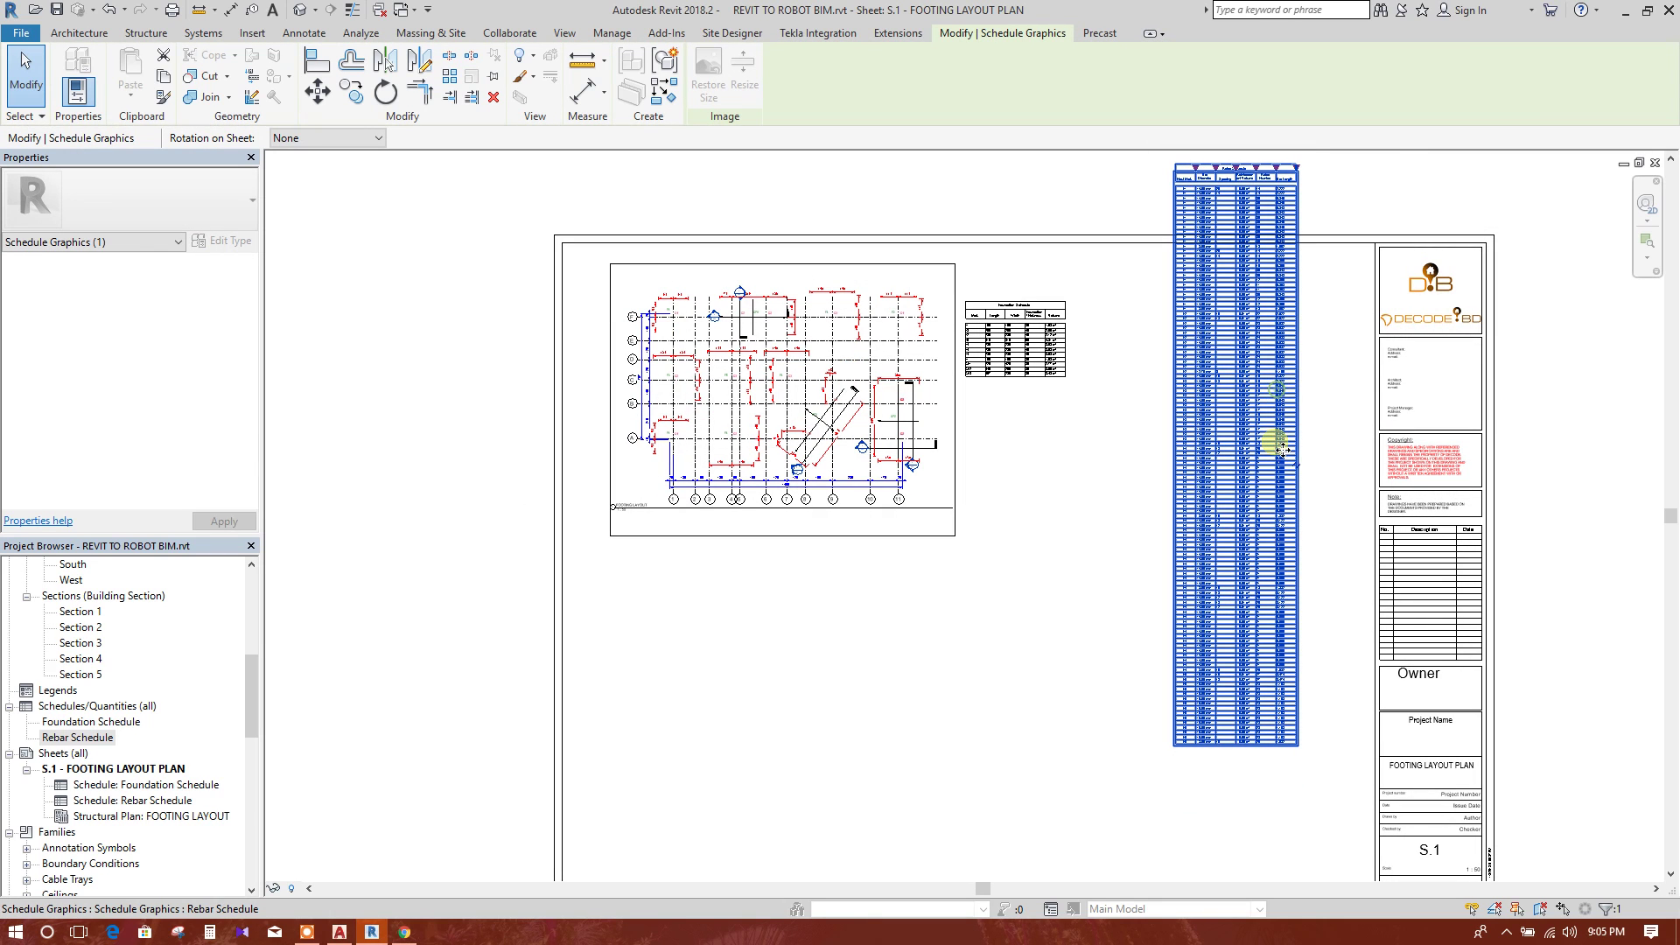
pyautogui.moveTo(1298, 563); pyautogui.dragTo(1150, 613)
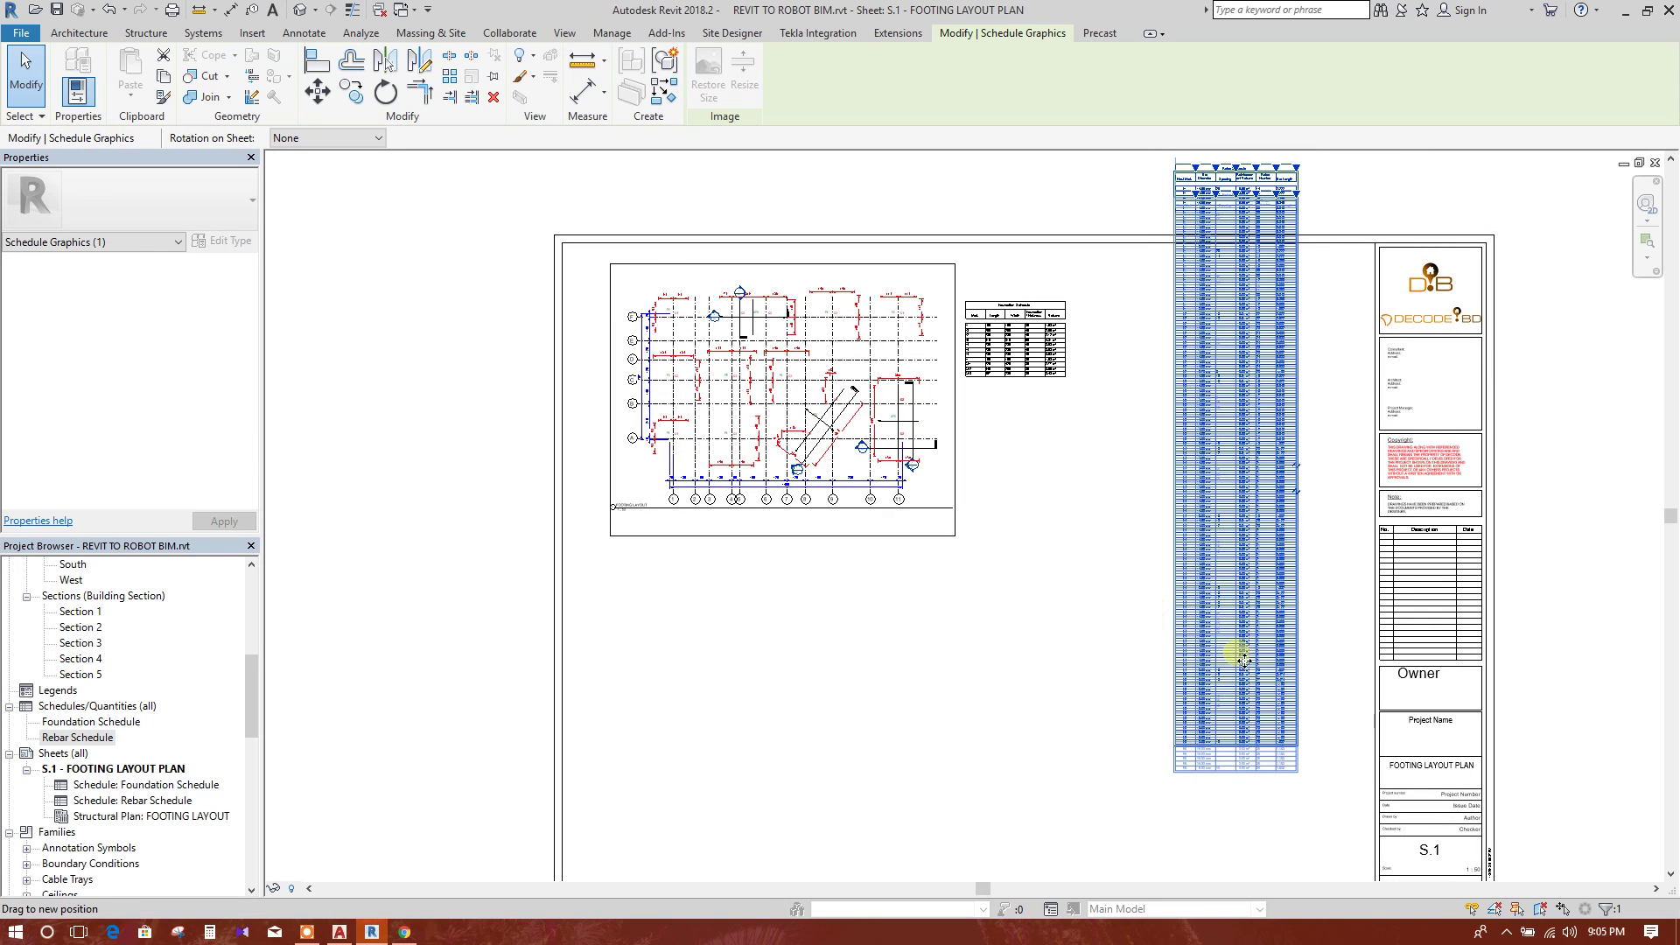
pyautogui.moveTo(1244, 658); pyautogui.dragTo(1287, 671)
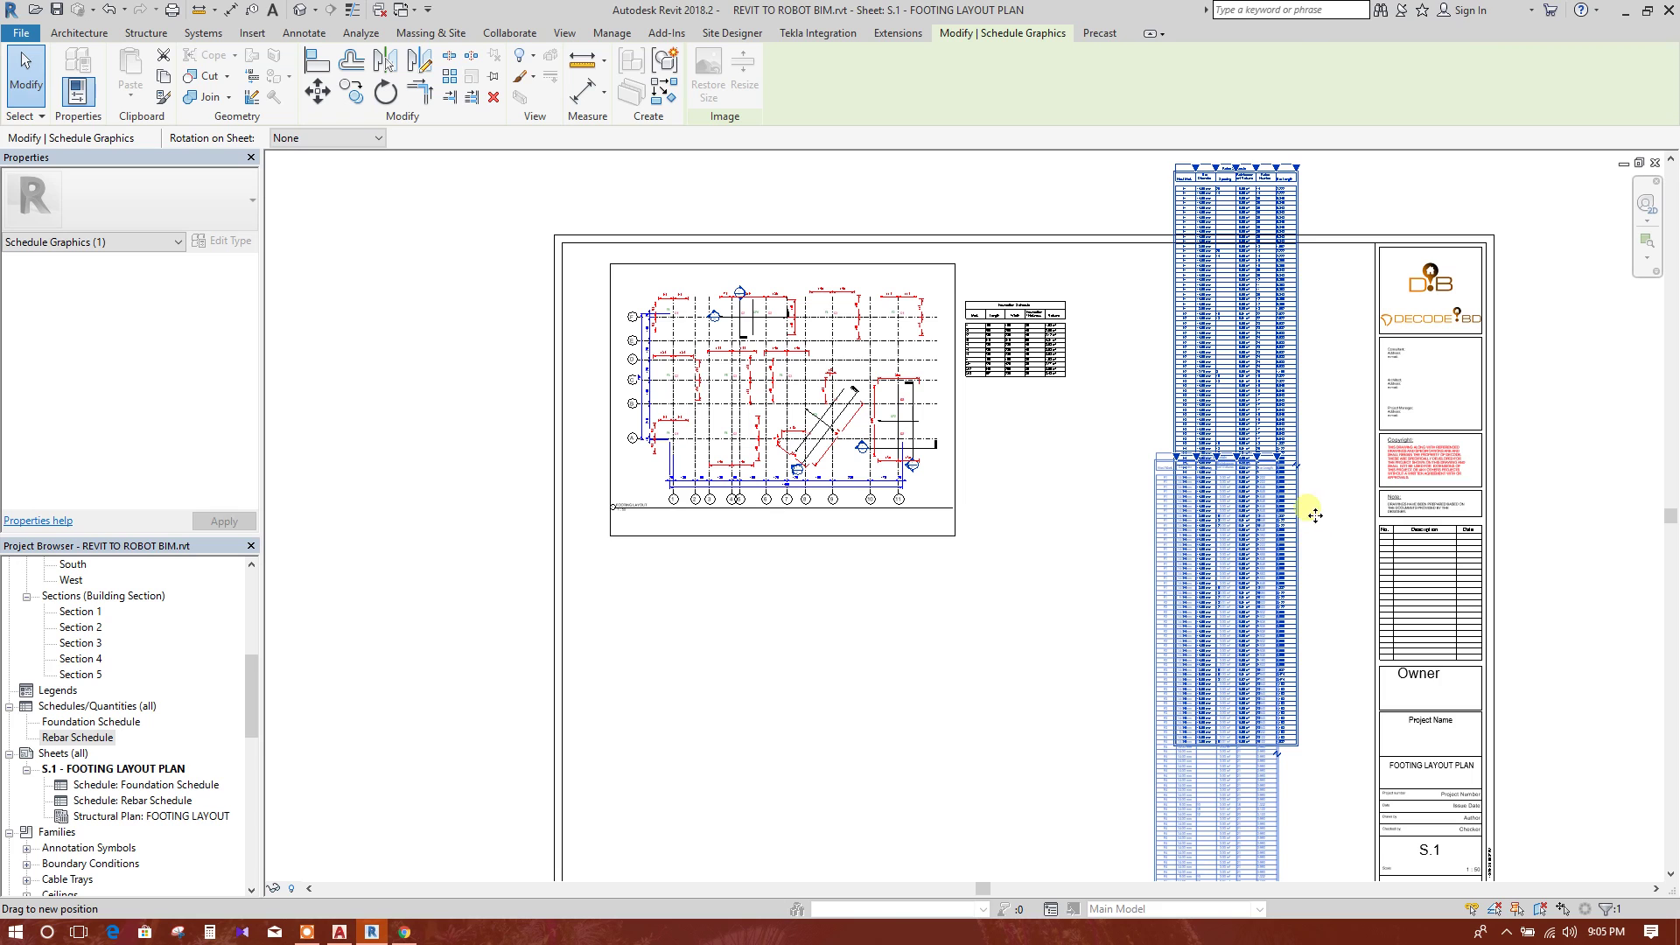
pyautogui.moveTo(1315, 515); pyautogui.dragTo(1306, 483)
pyautogui.moveTo(1305, 539); pyautogui.dragTo(1286, 536)
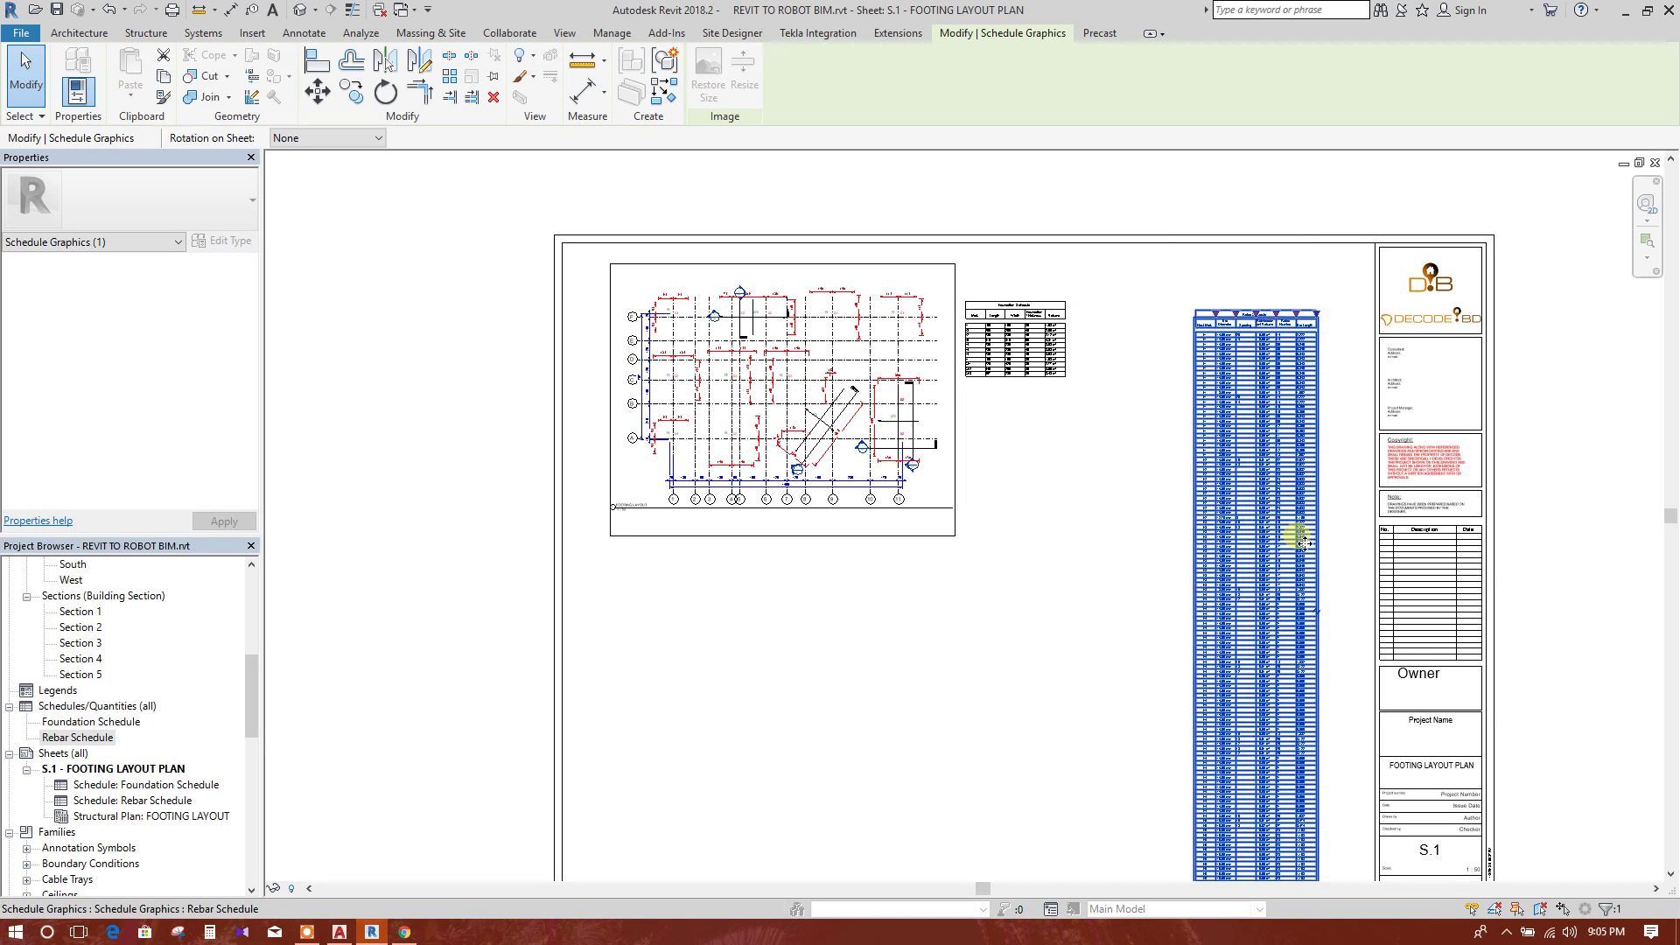
pyautogui.scroll(-2, 1091, 583)
pyautogui.moveTo(1068, 551); pyautogui.dragTo(978, 525, button='middle')
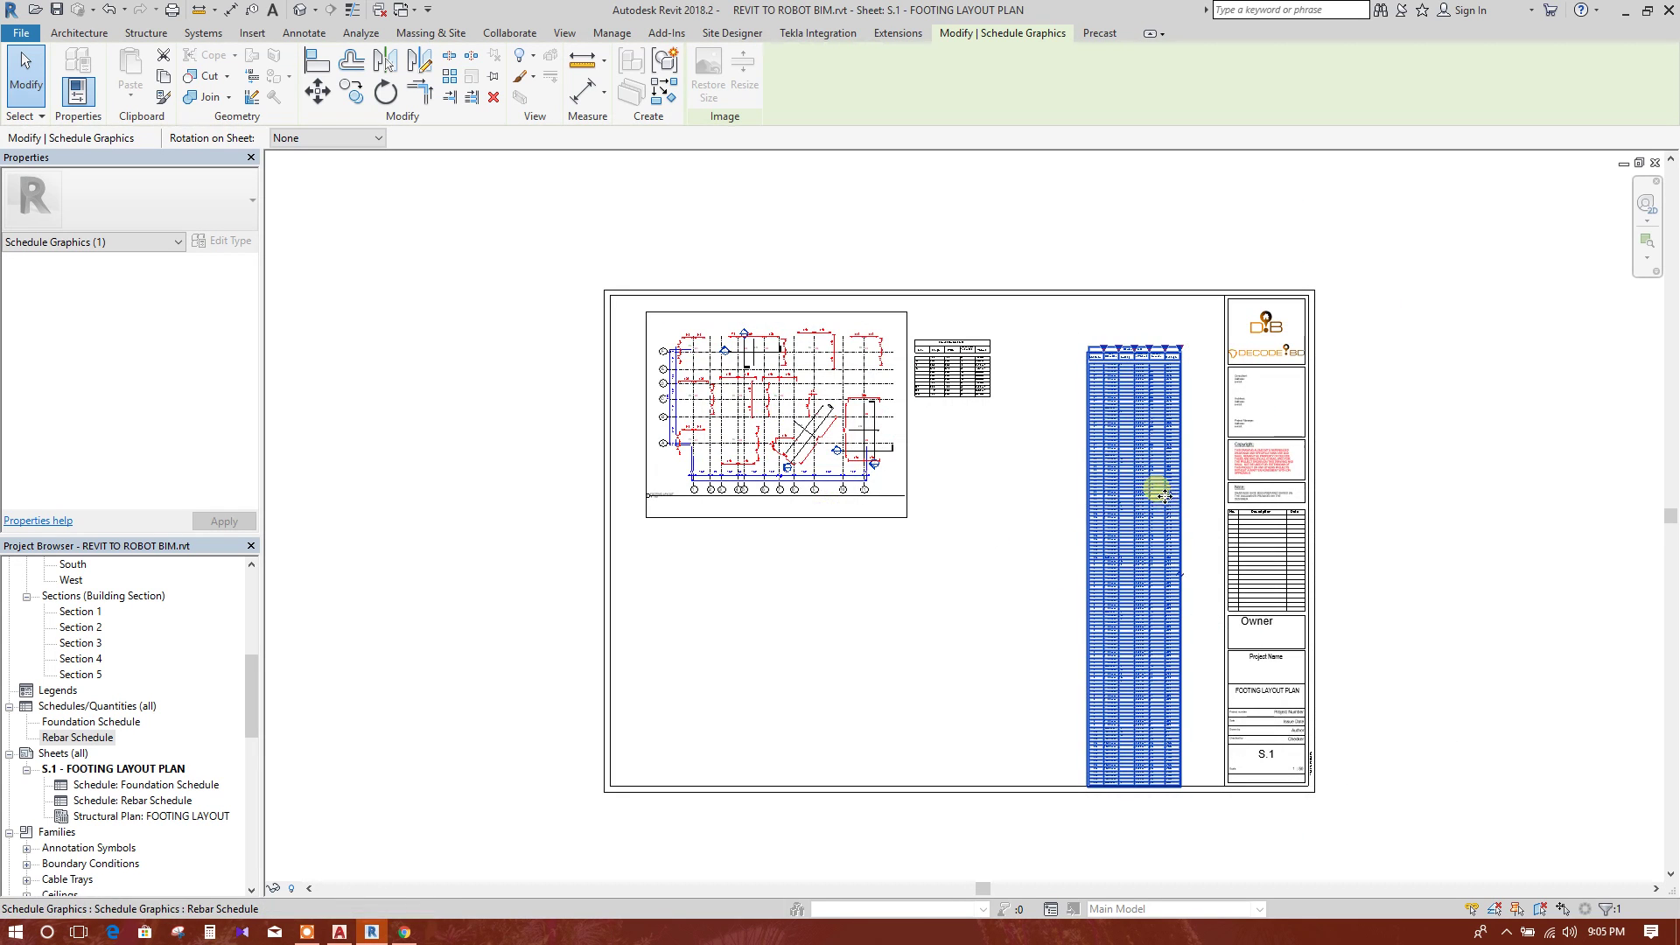
# - Use the Move tool to shift the rebar schedule slightly upward and closer to the title block, fitting it within the sheet border
pyautogui.click(317, 91)
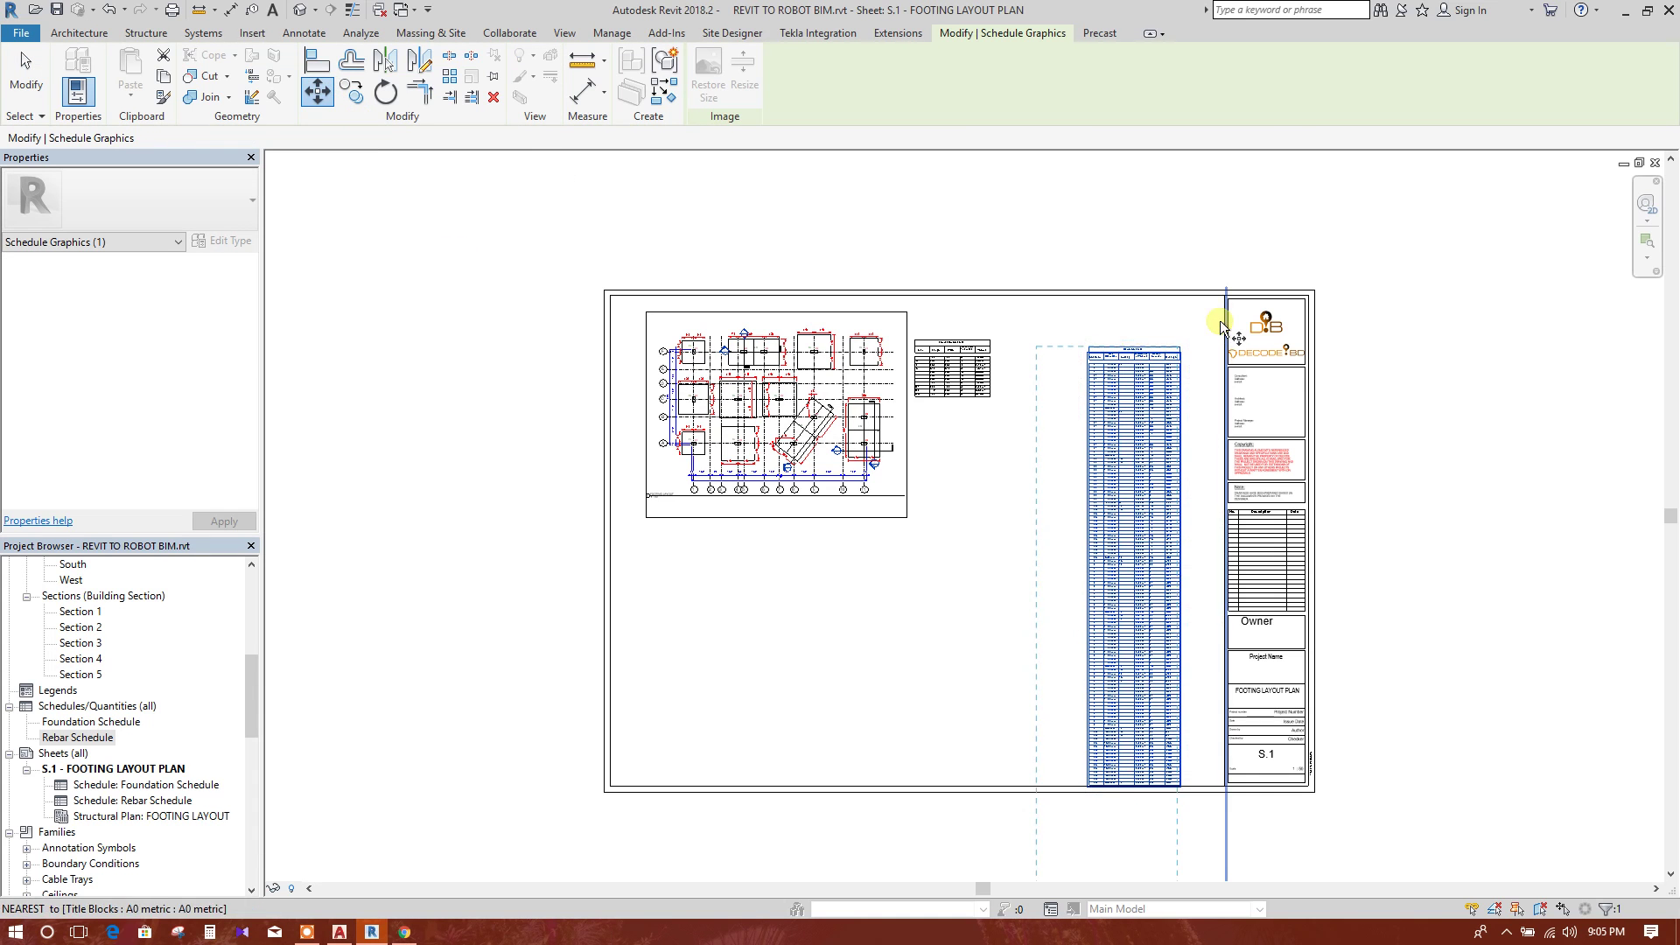
pyautogui.scroll(3, 1219, 320)
pyautogui.click(1194, 368)
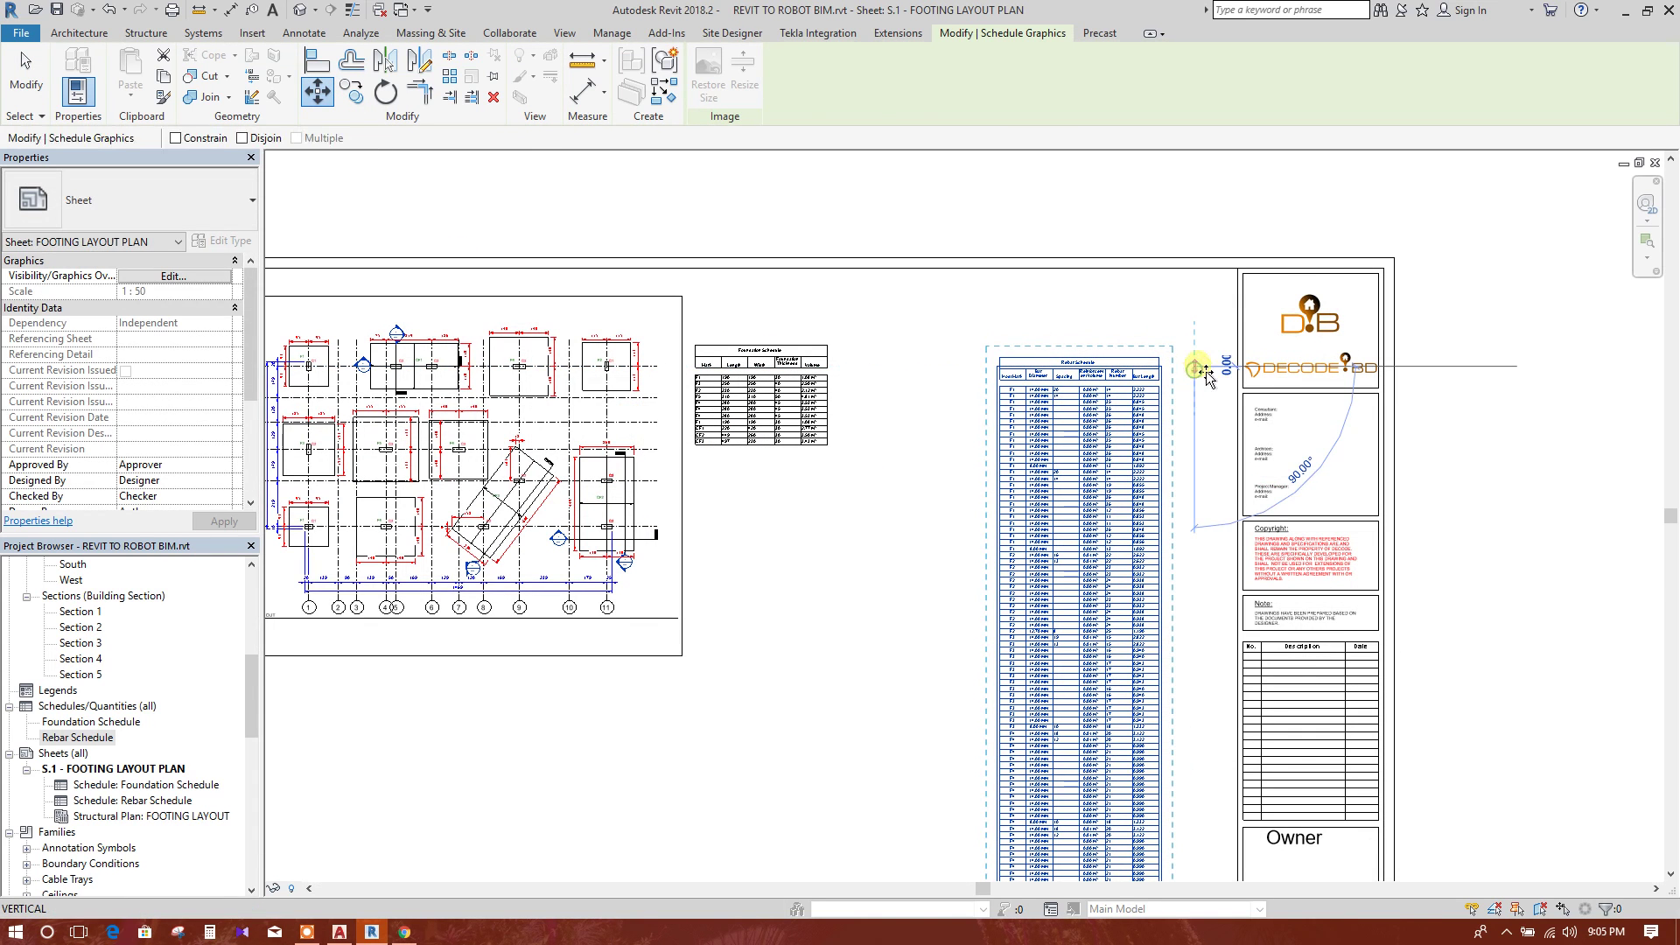
pyautogui.click(1228, 326)
pyautogui.scroll(-3, 1138, 394)
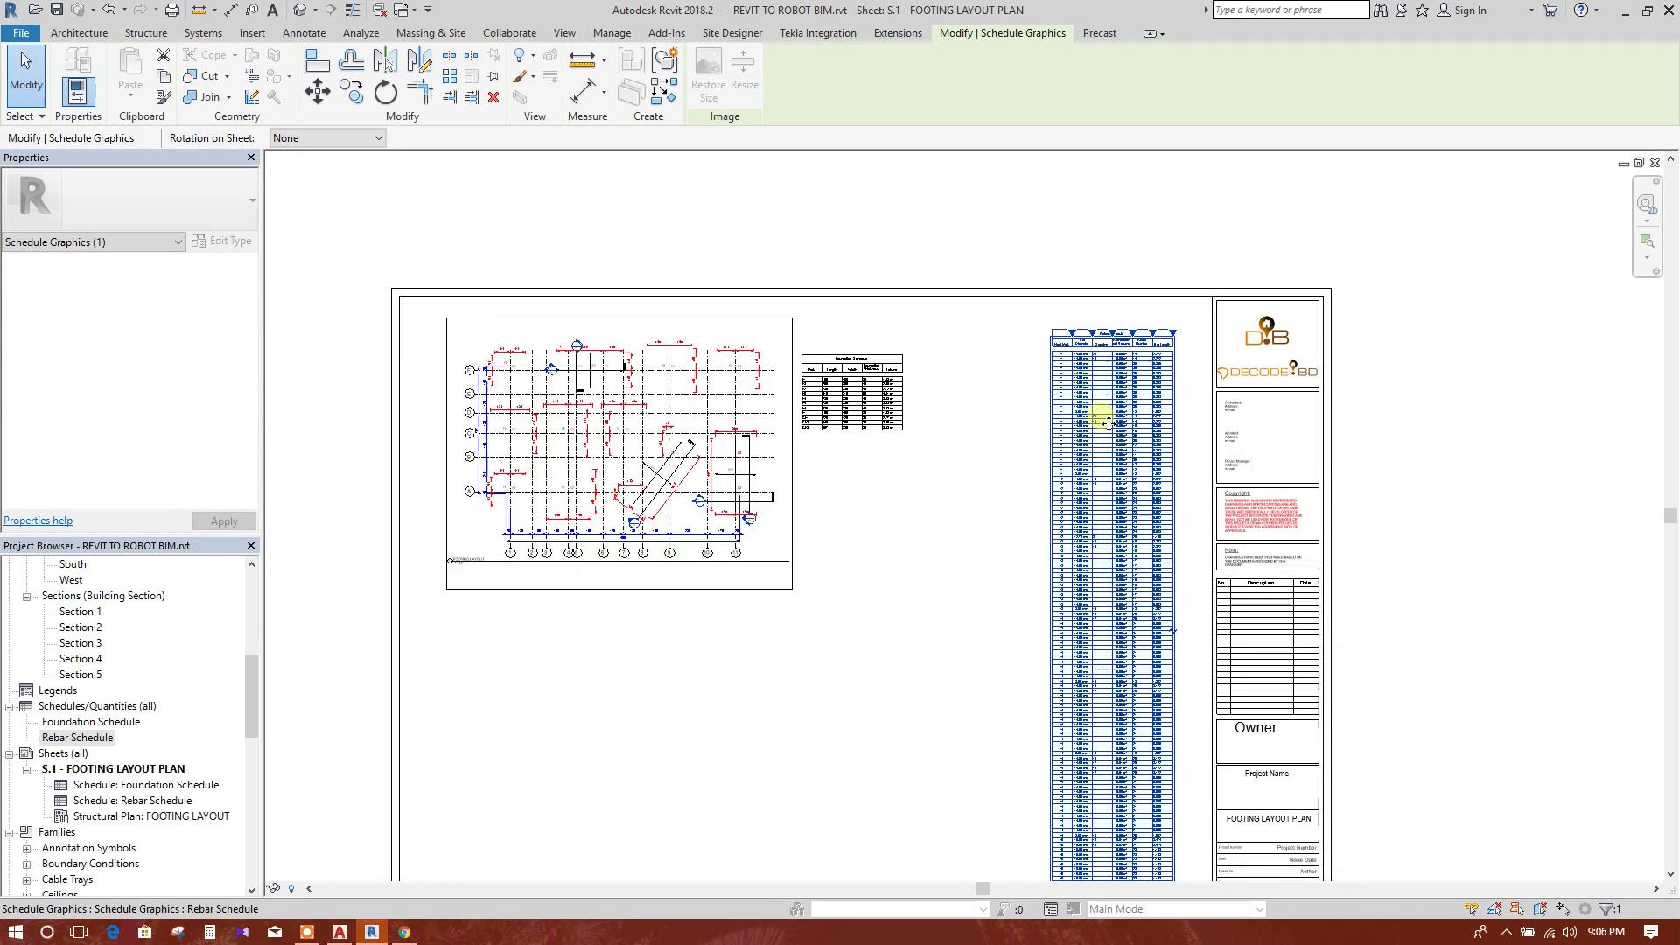
pyautogui.scroll(1, 988, 564)
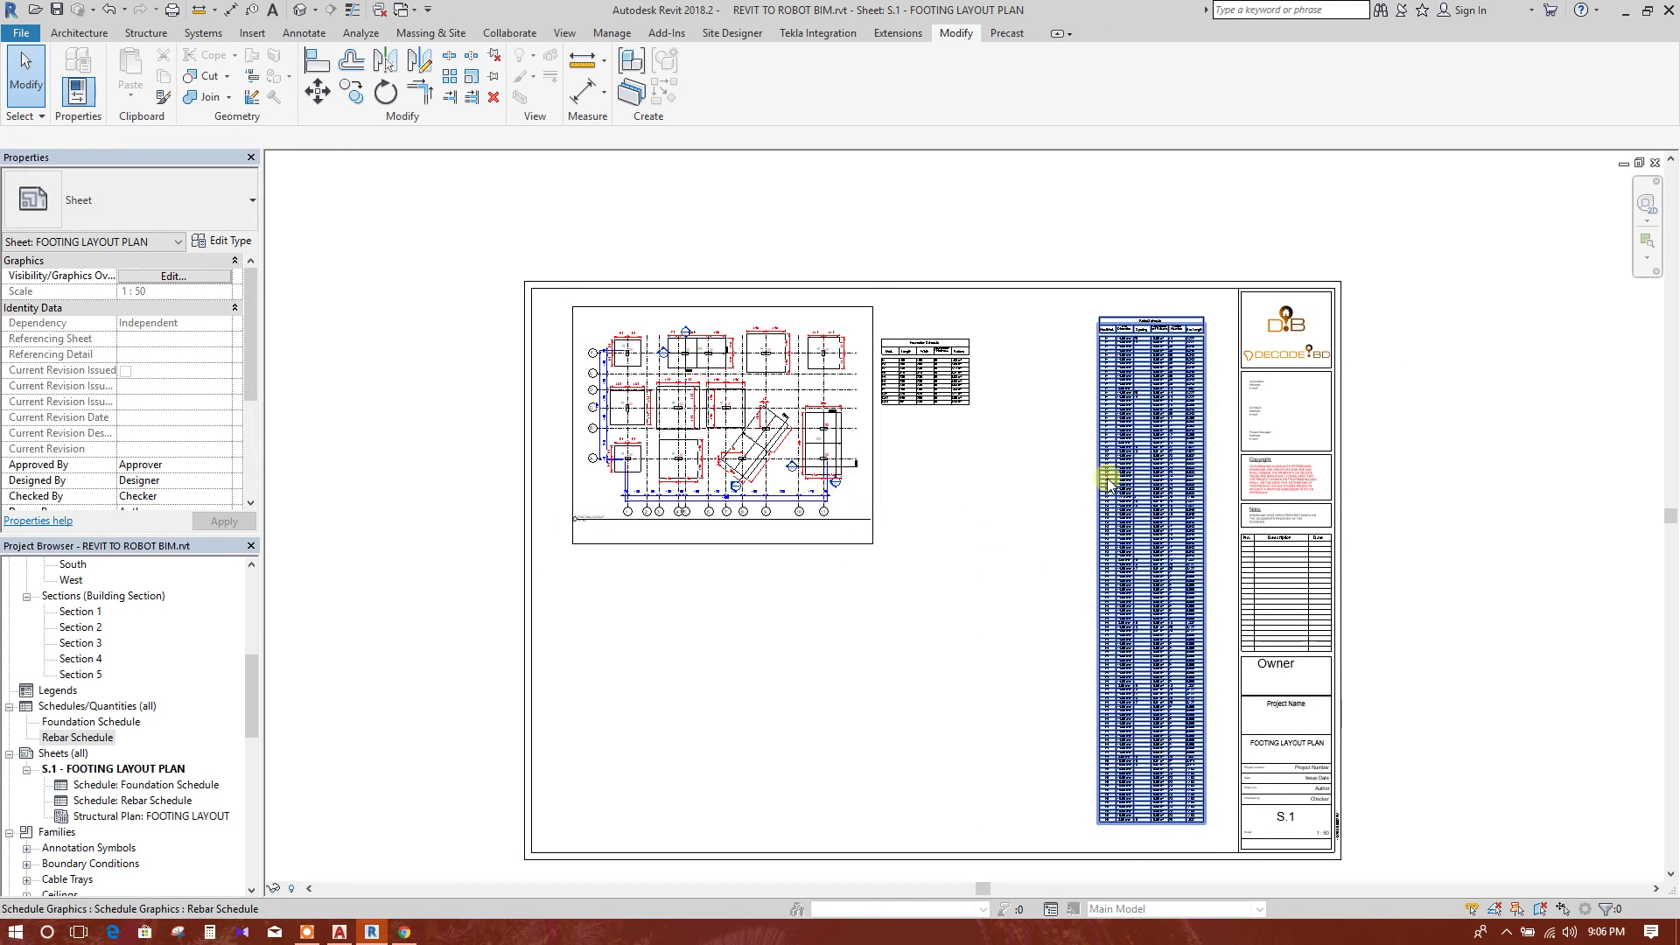
pyautogui.scroll(2, 1107, 479)
pyautogui.scroll(3, 1050, 438)
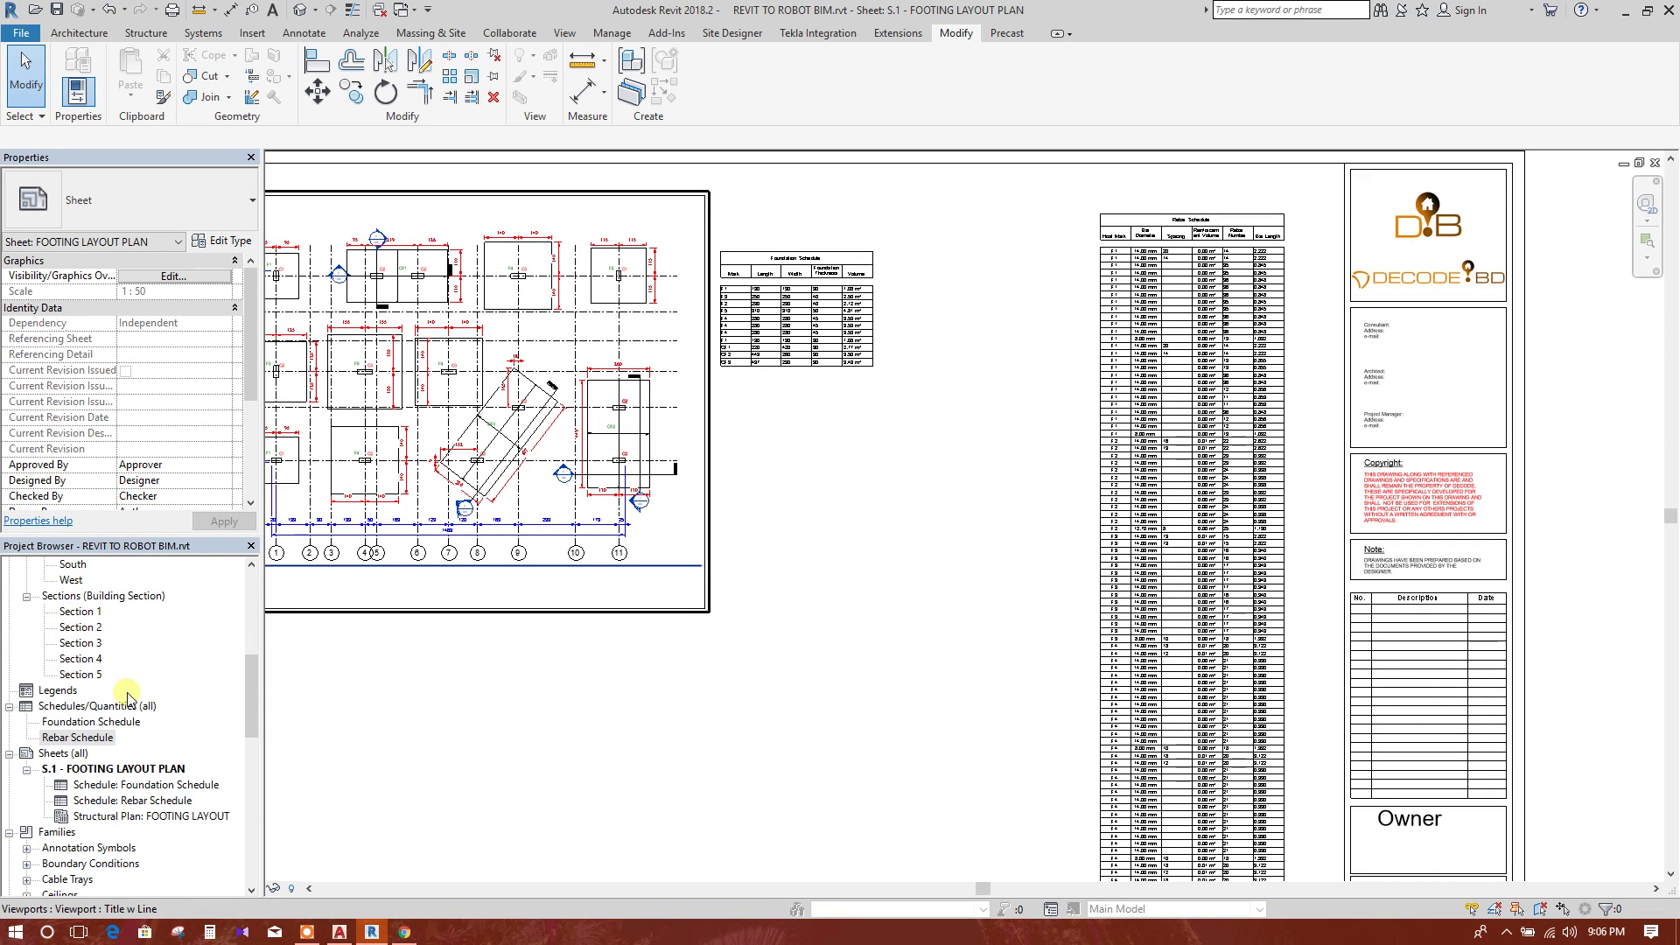
# - Duplicate the Rebar Schedule view in the project
pyautogui.click(88, 706)
pyautogui.rightClick(89, 706)
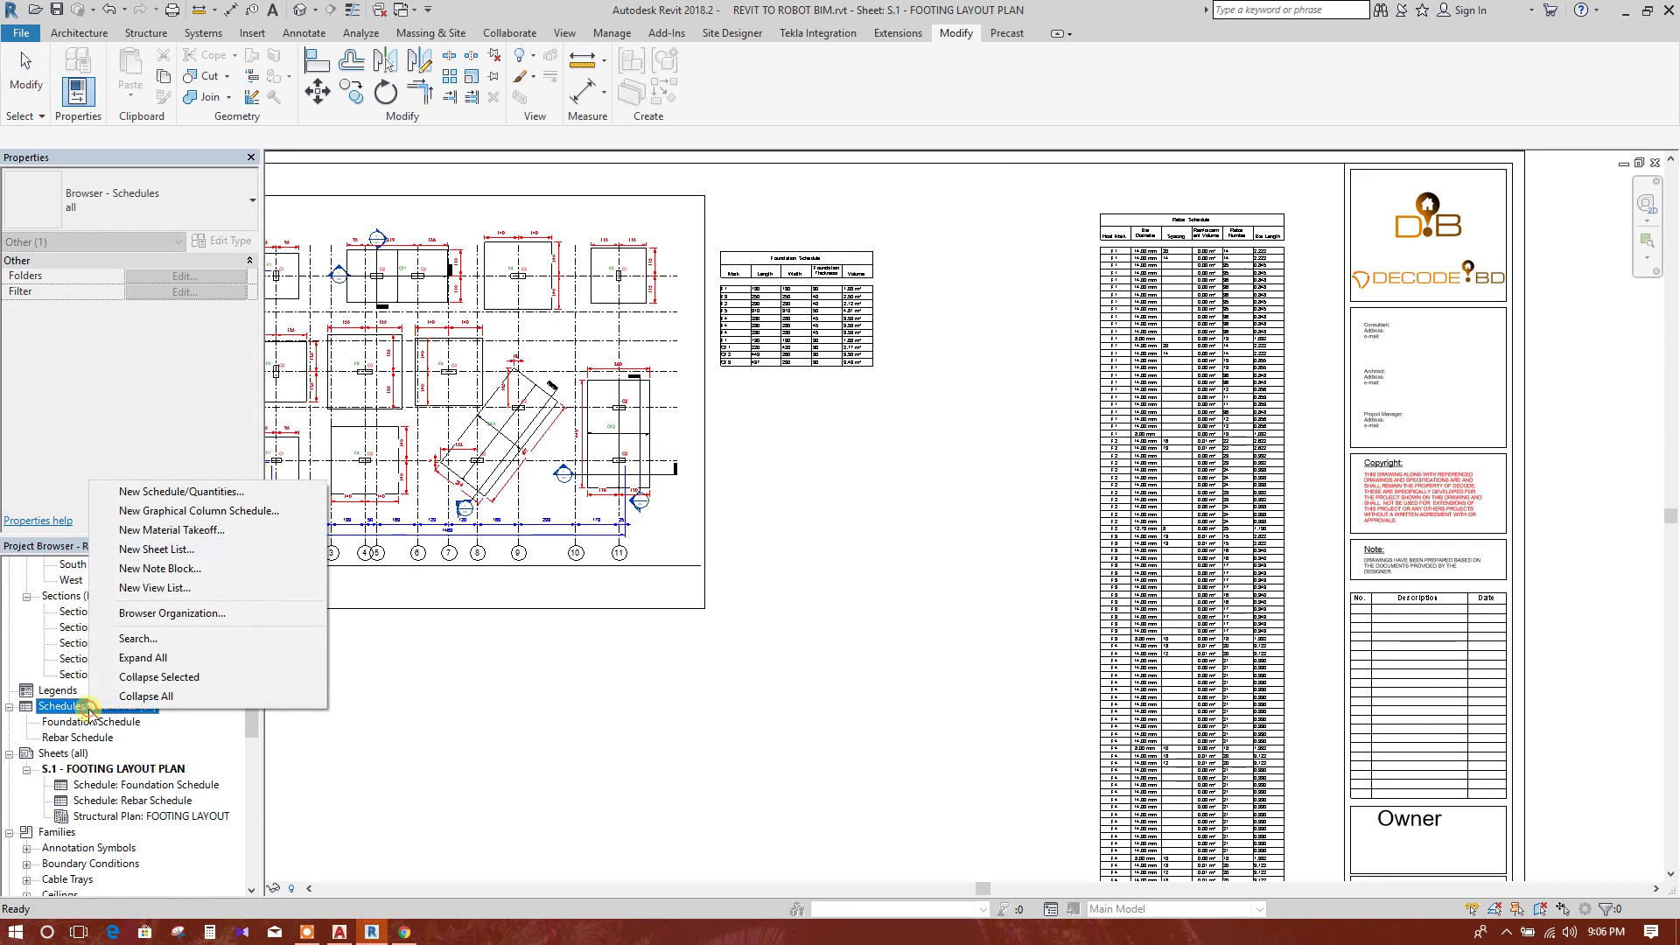
pyautogui.click(77, 738)
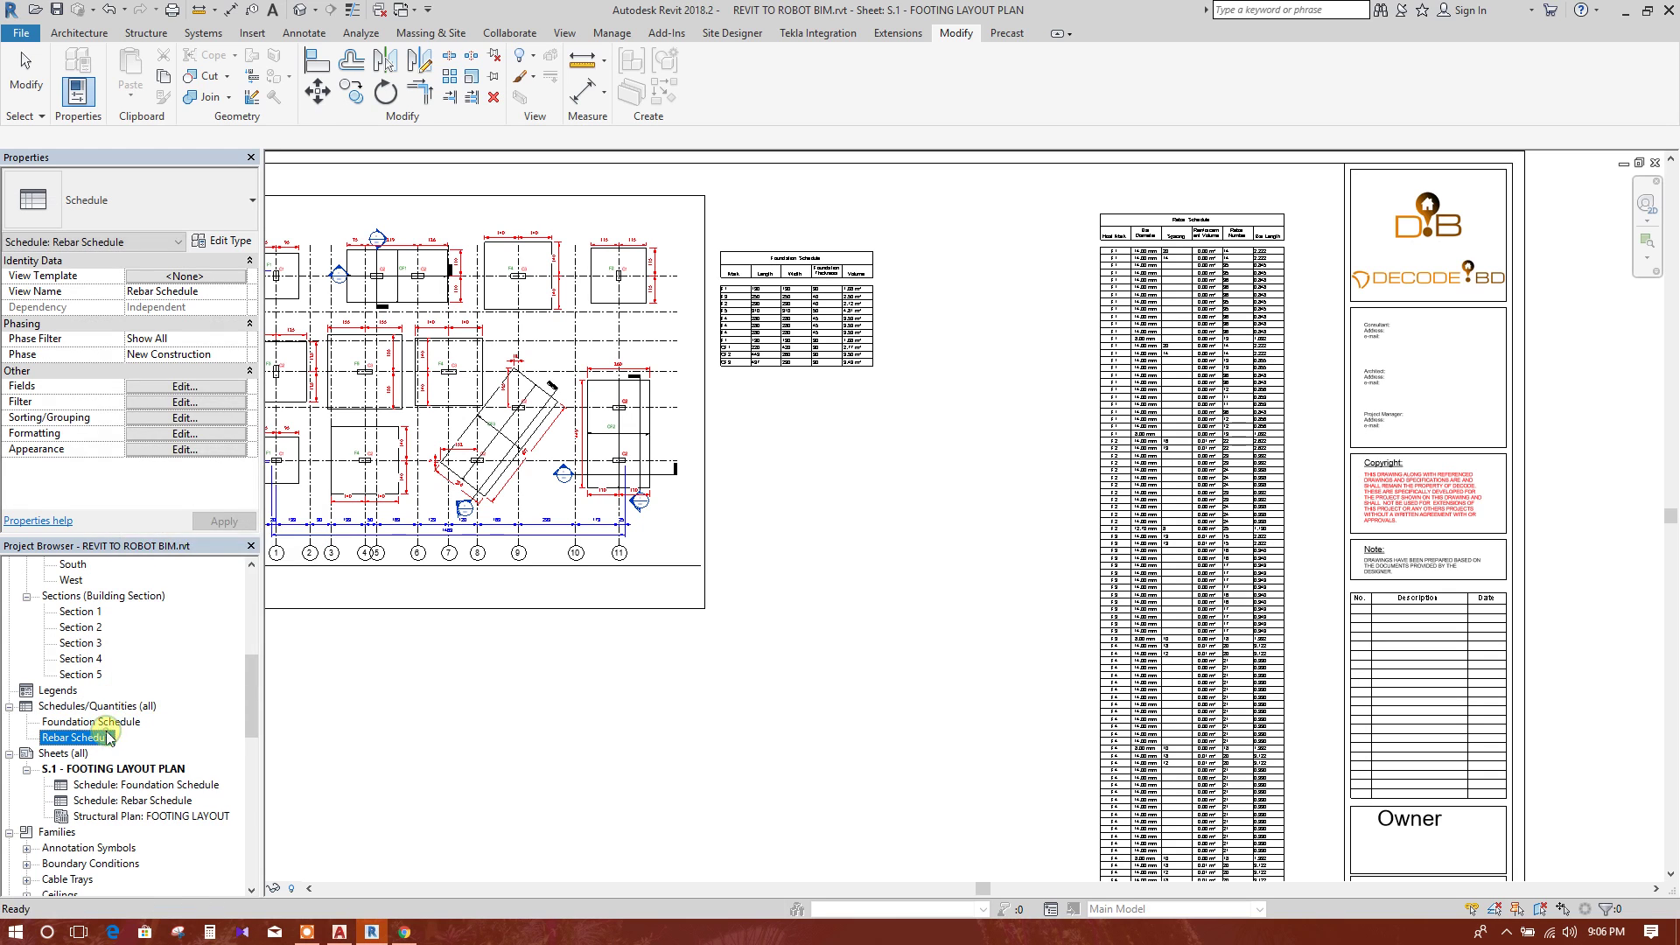
pyautogui.rightClick(105, 737)
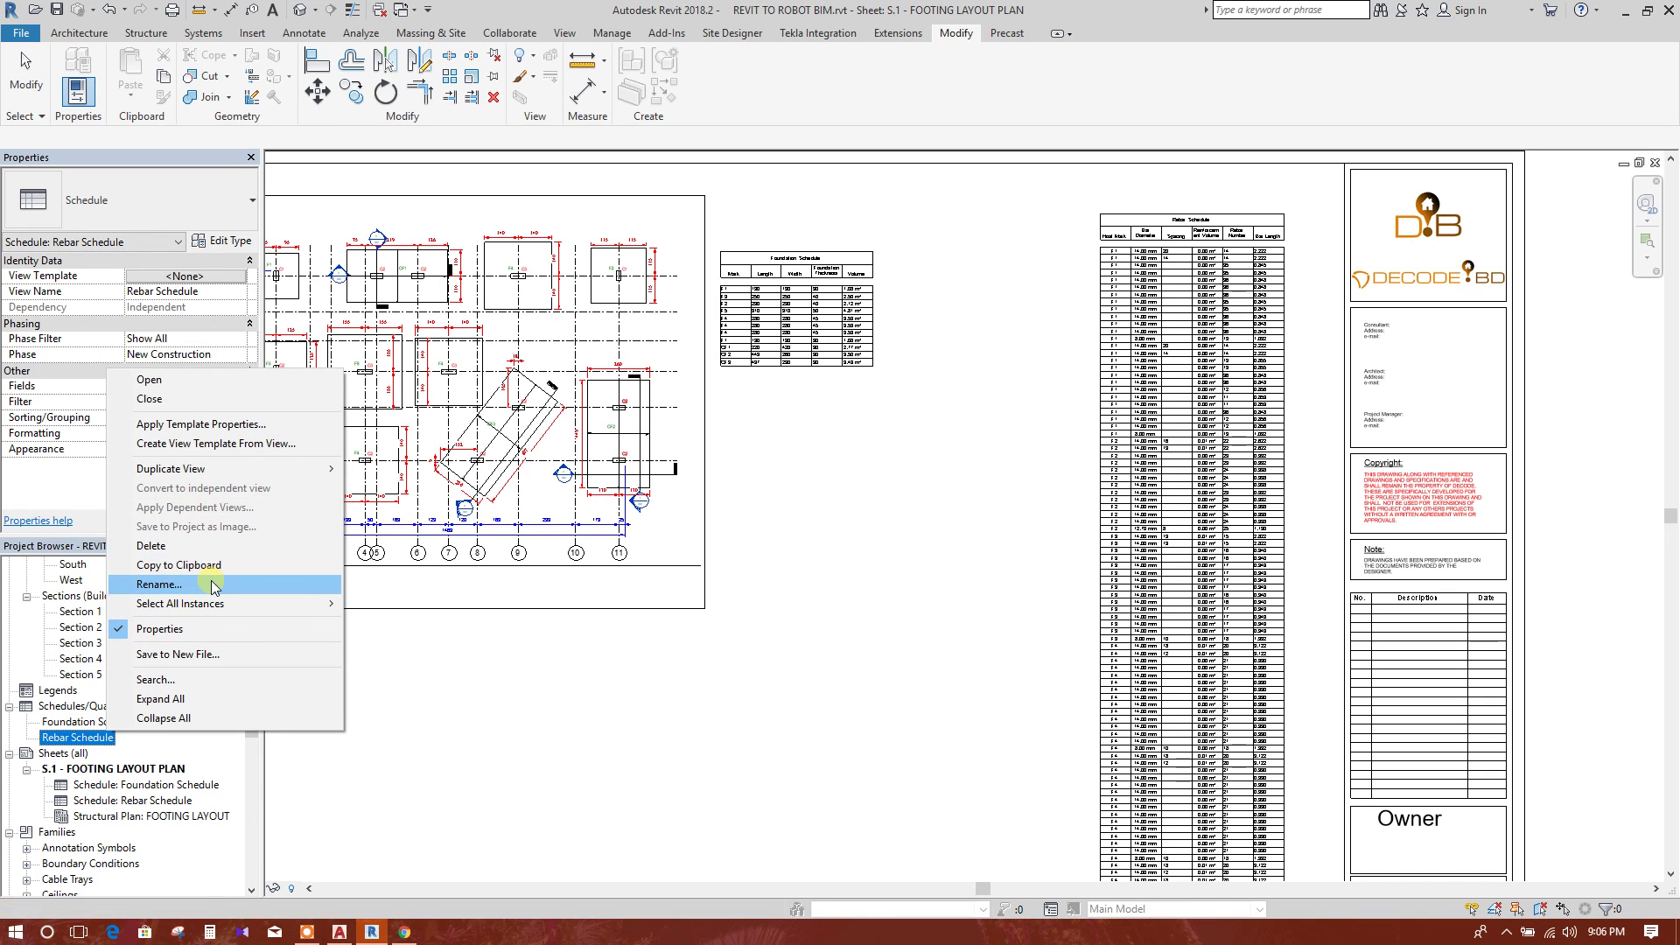
pyautogui.moveTo(252, 469)
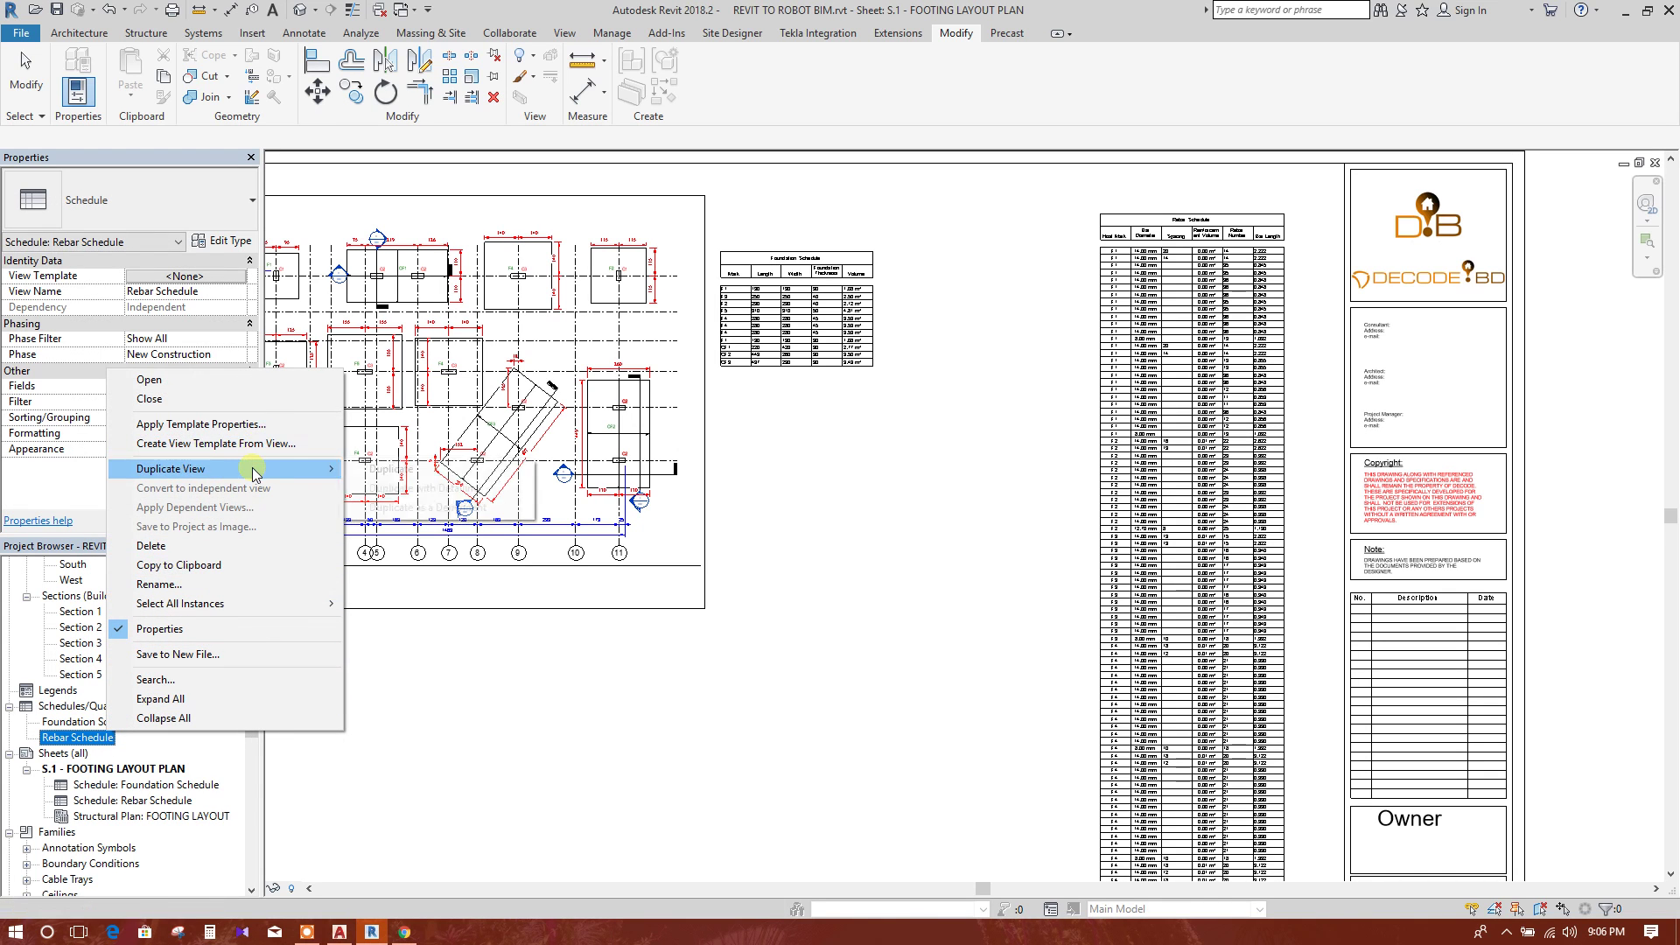
pyautogui.click(421, 475)
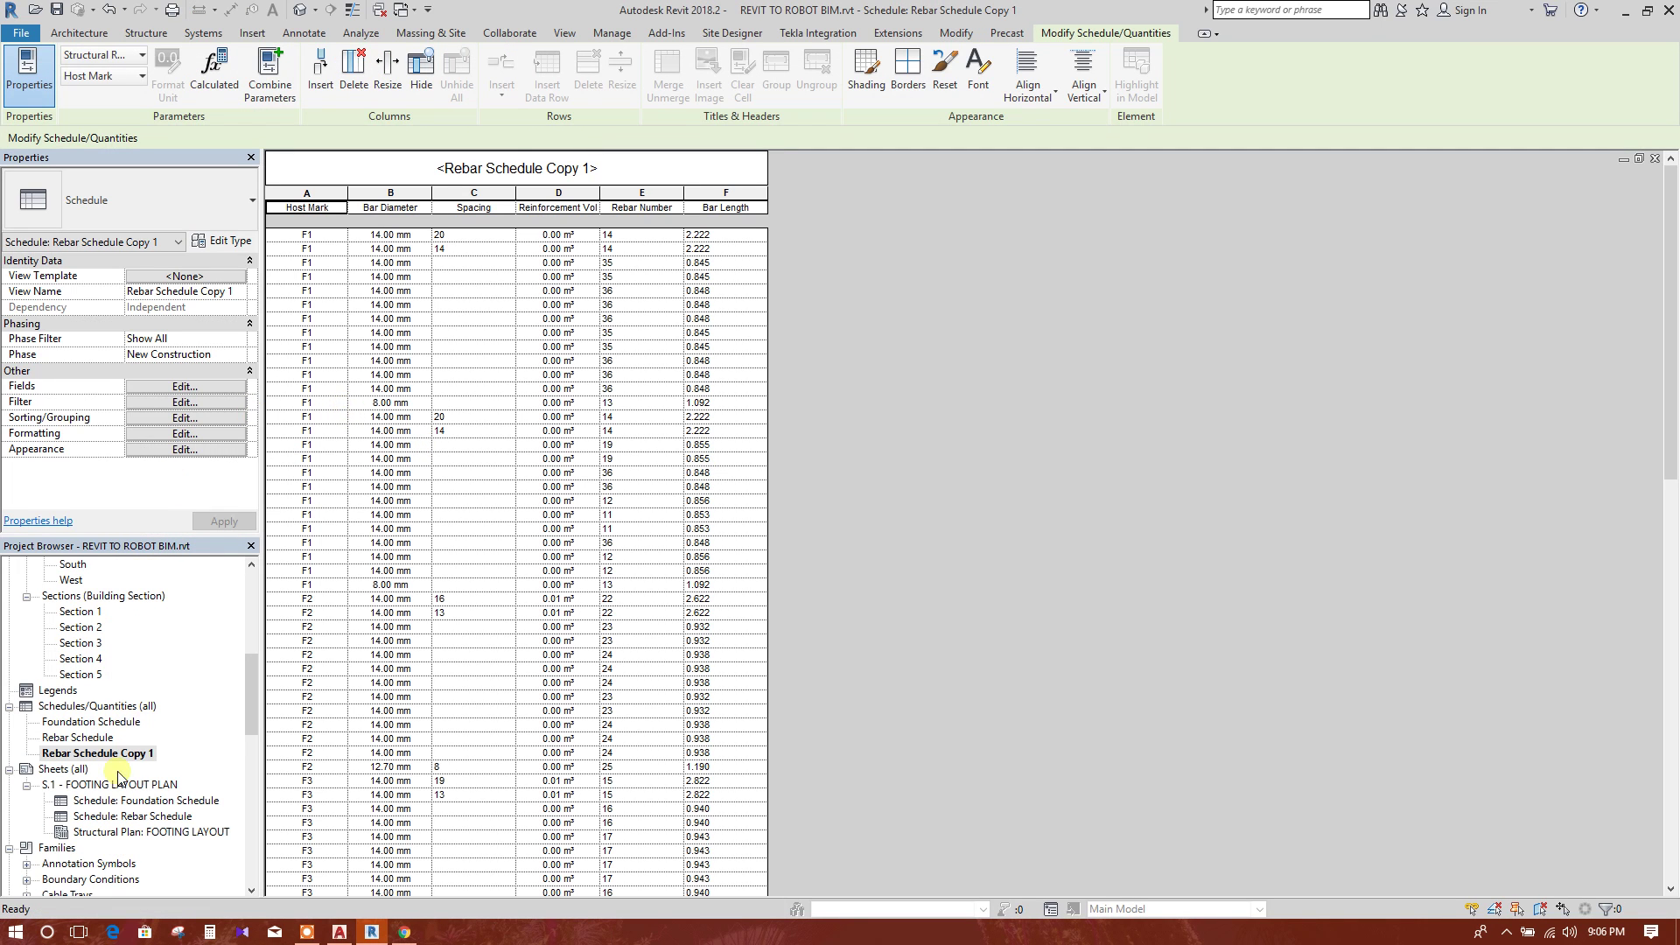
# - Rename the duplicated rebar schedule as Rebar Schedule CF
pyautogui.rightClick(121, 753)
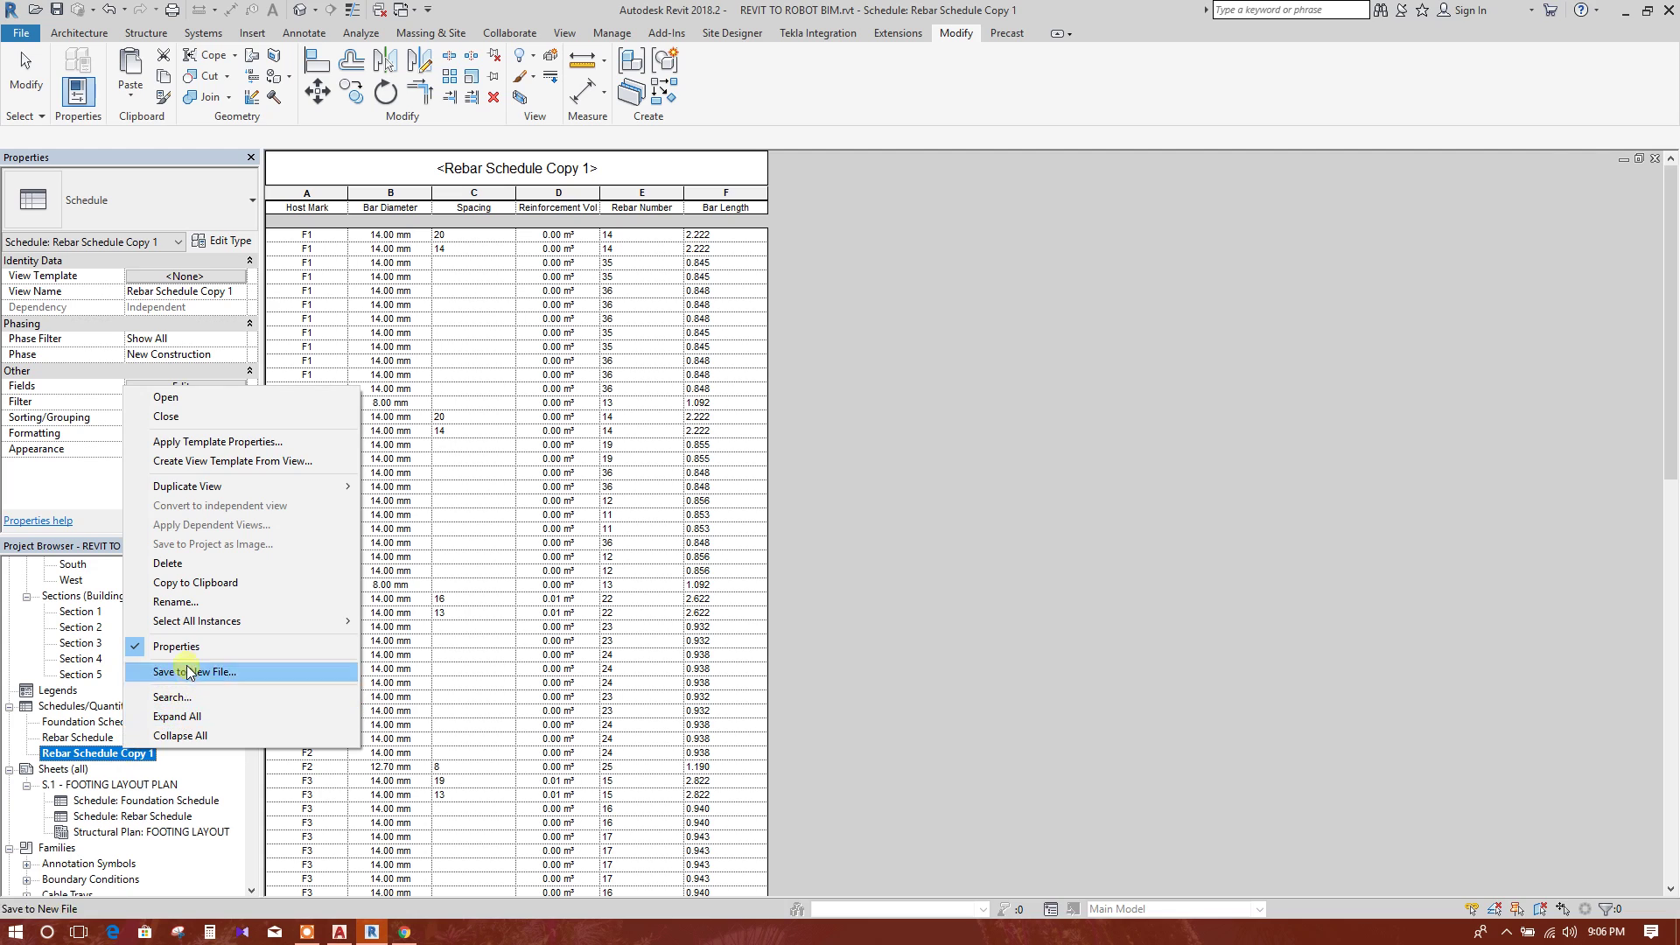
pyautogui.click(175, 602)
pyautogui.moveTo(129, 753); pyautogui.dragTo(114, 754)
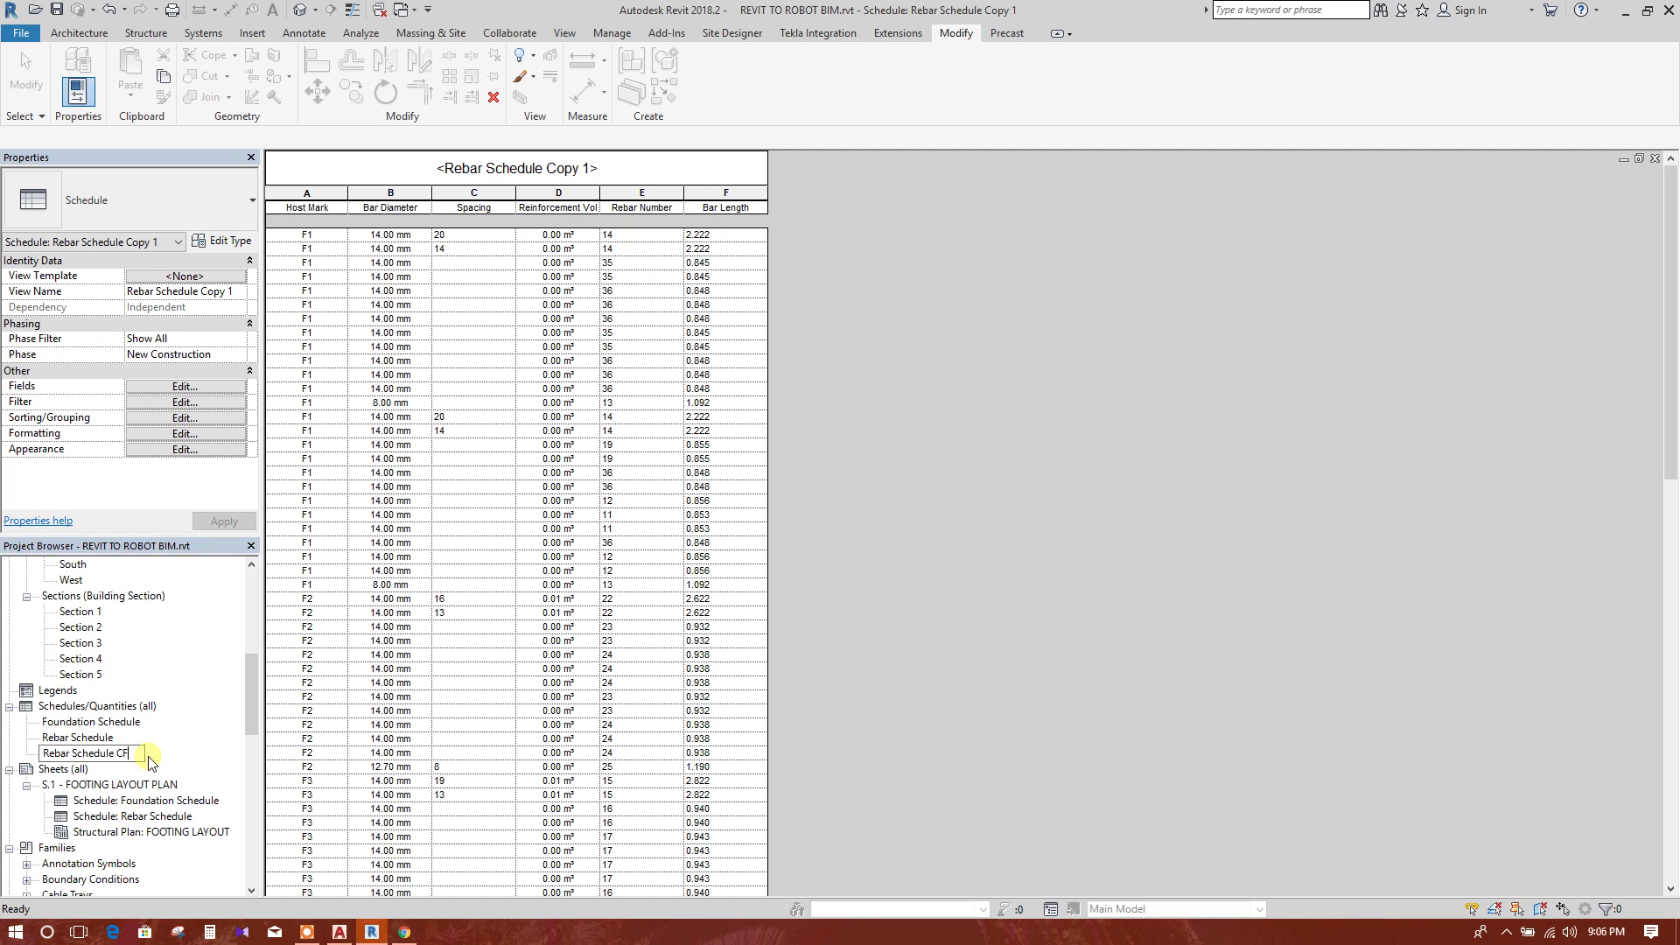
pyautogui.click(158, 754)
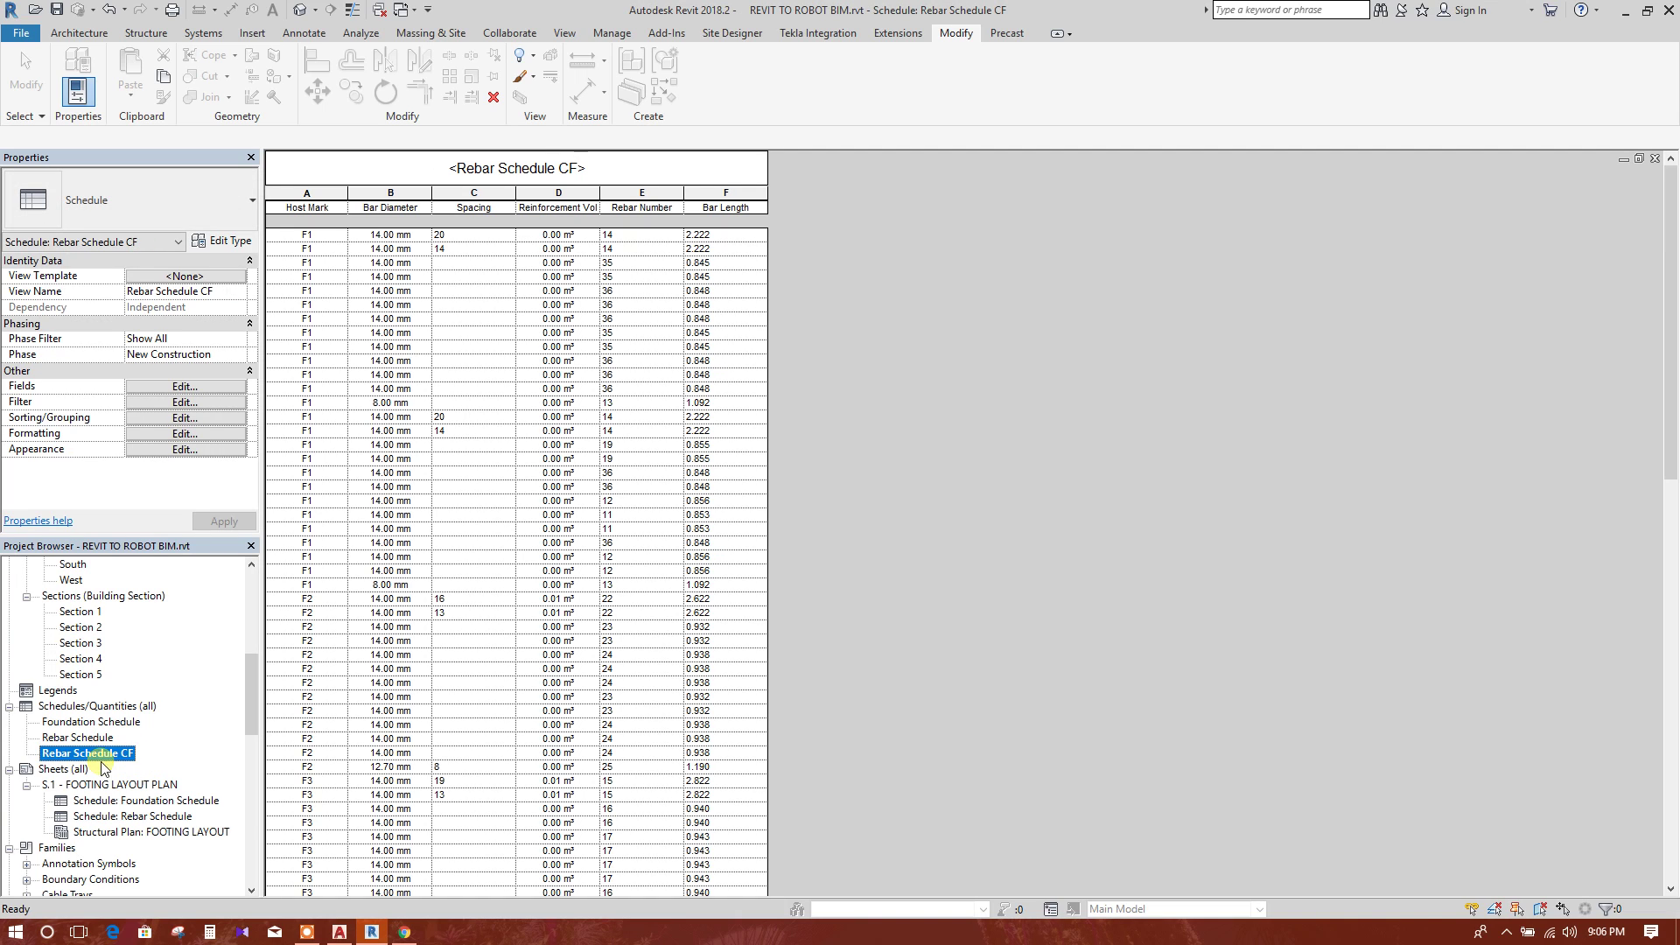
# - Change the Rebar Schedule CF filter so that Host Mark begins with CF
pyautogui.click(200, 388)
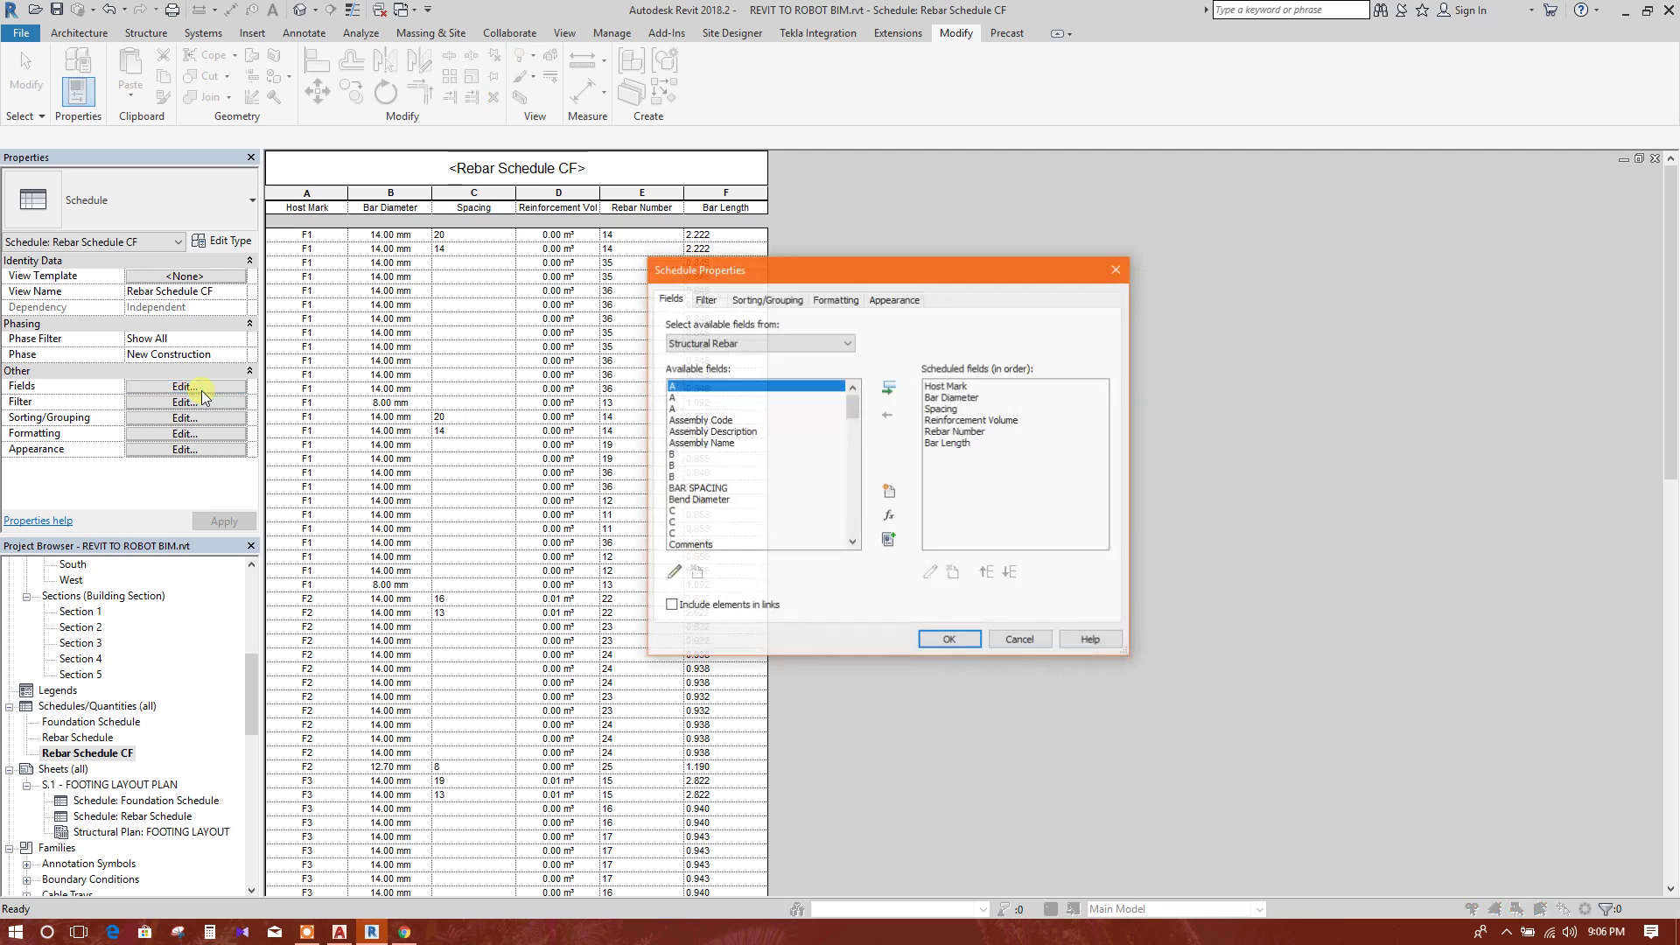
pyautogui.click(768, 299)
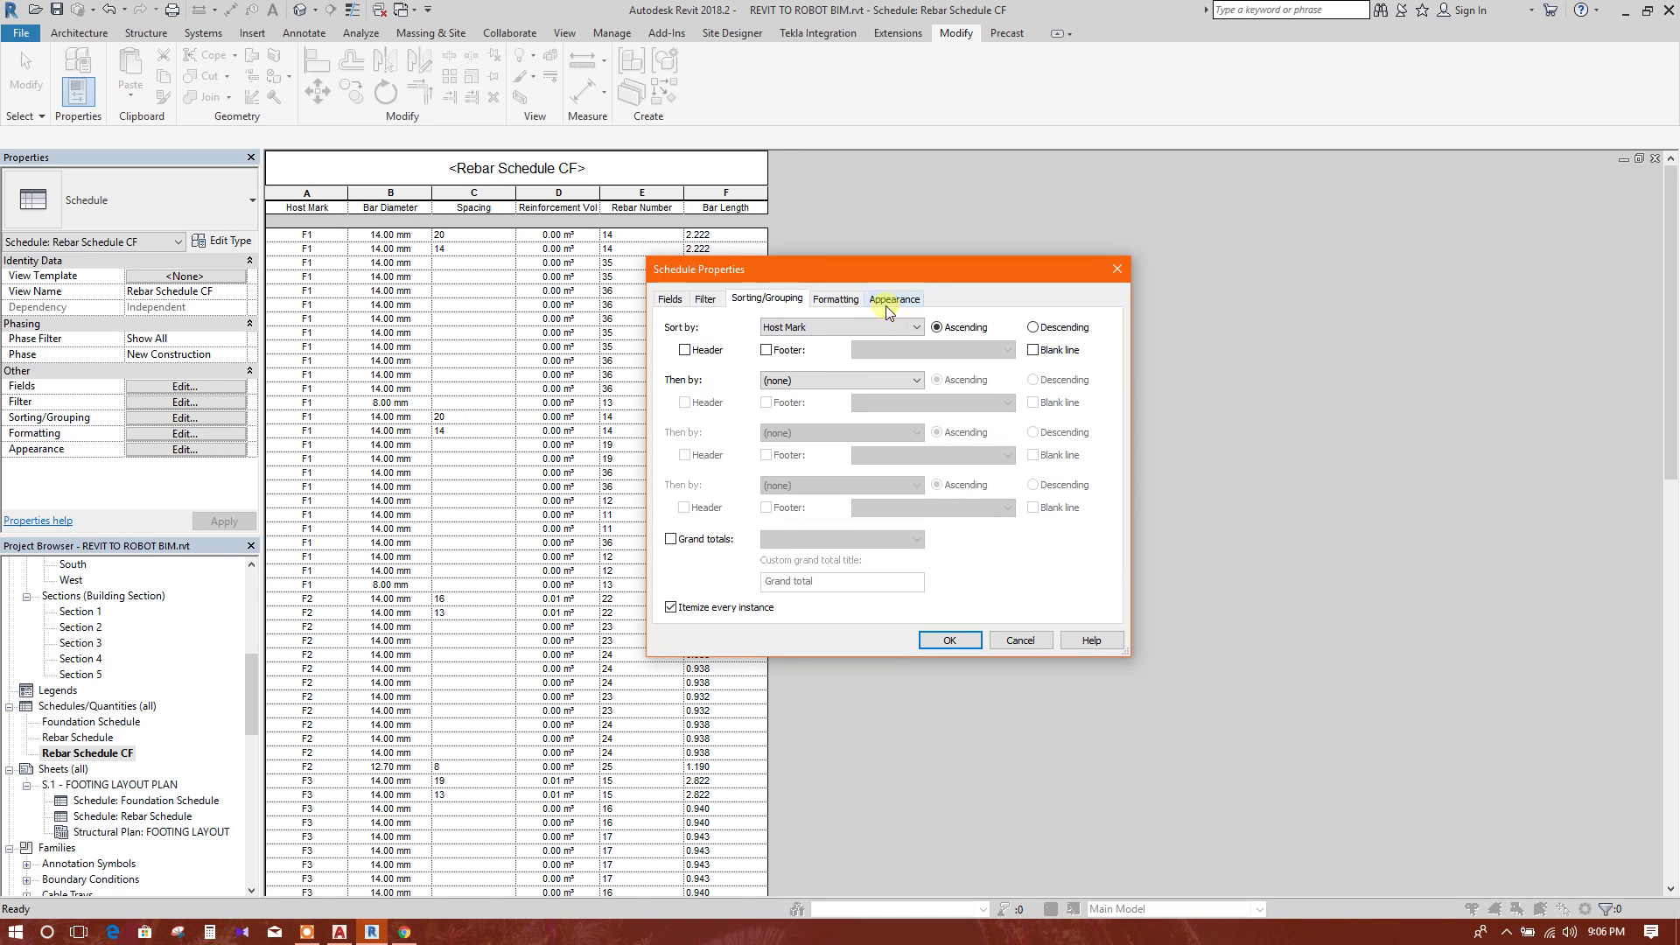
pyautogui.click(709, 300)
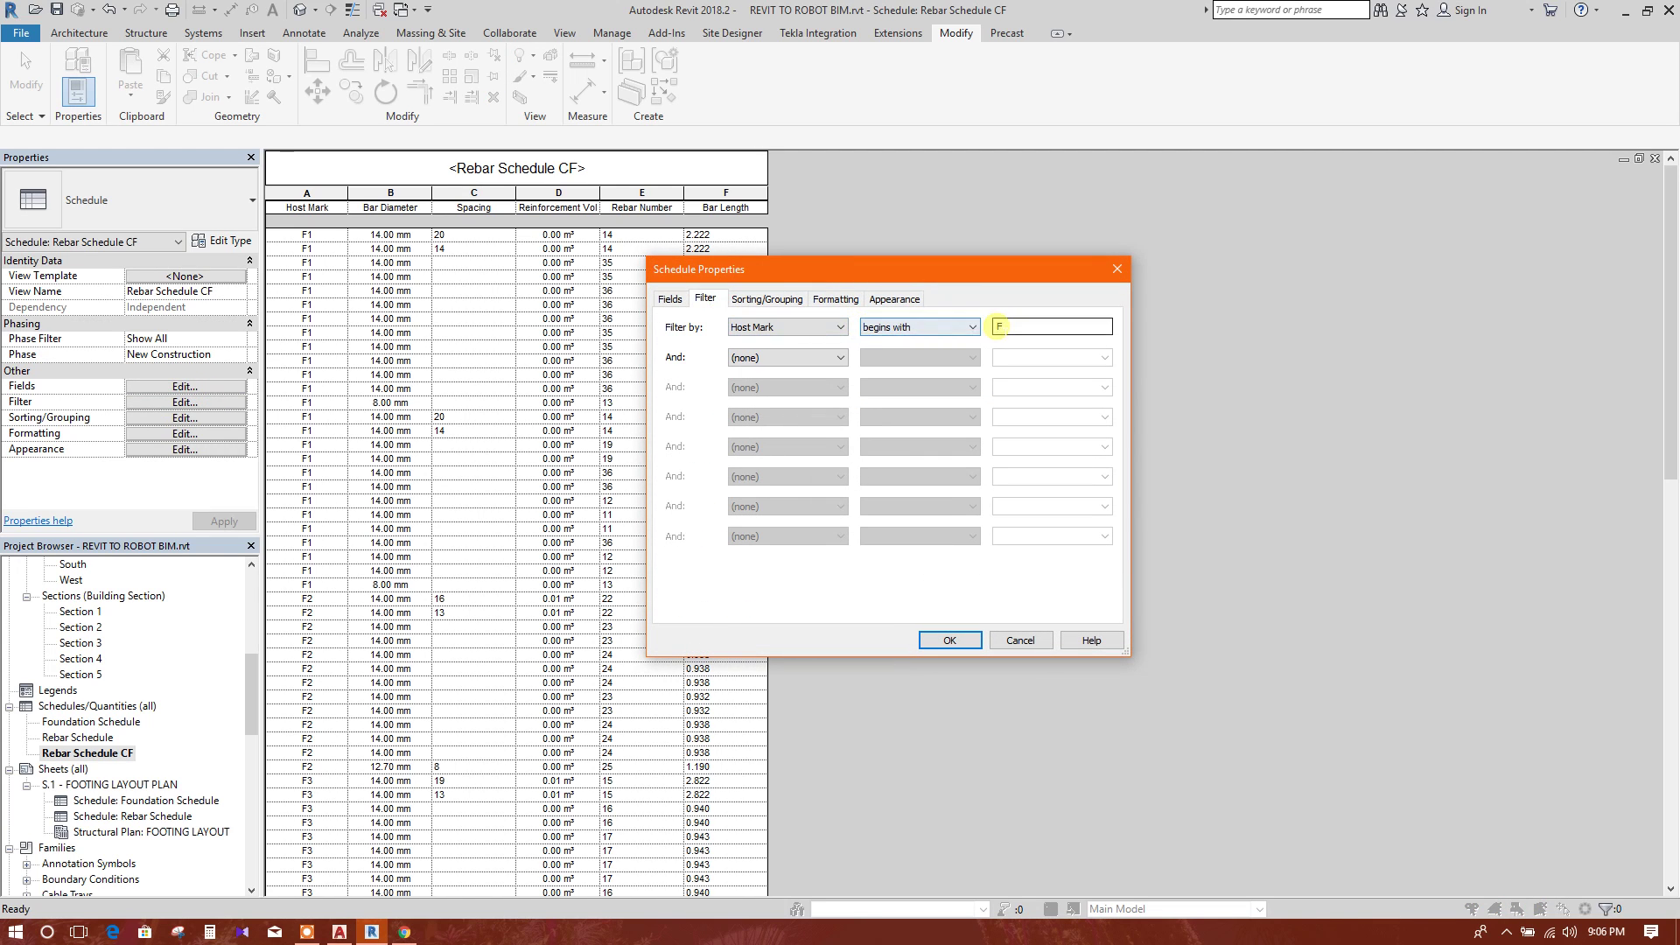
pyautogui.click(998, 327)
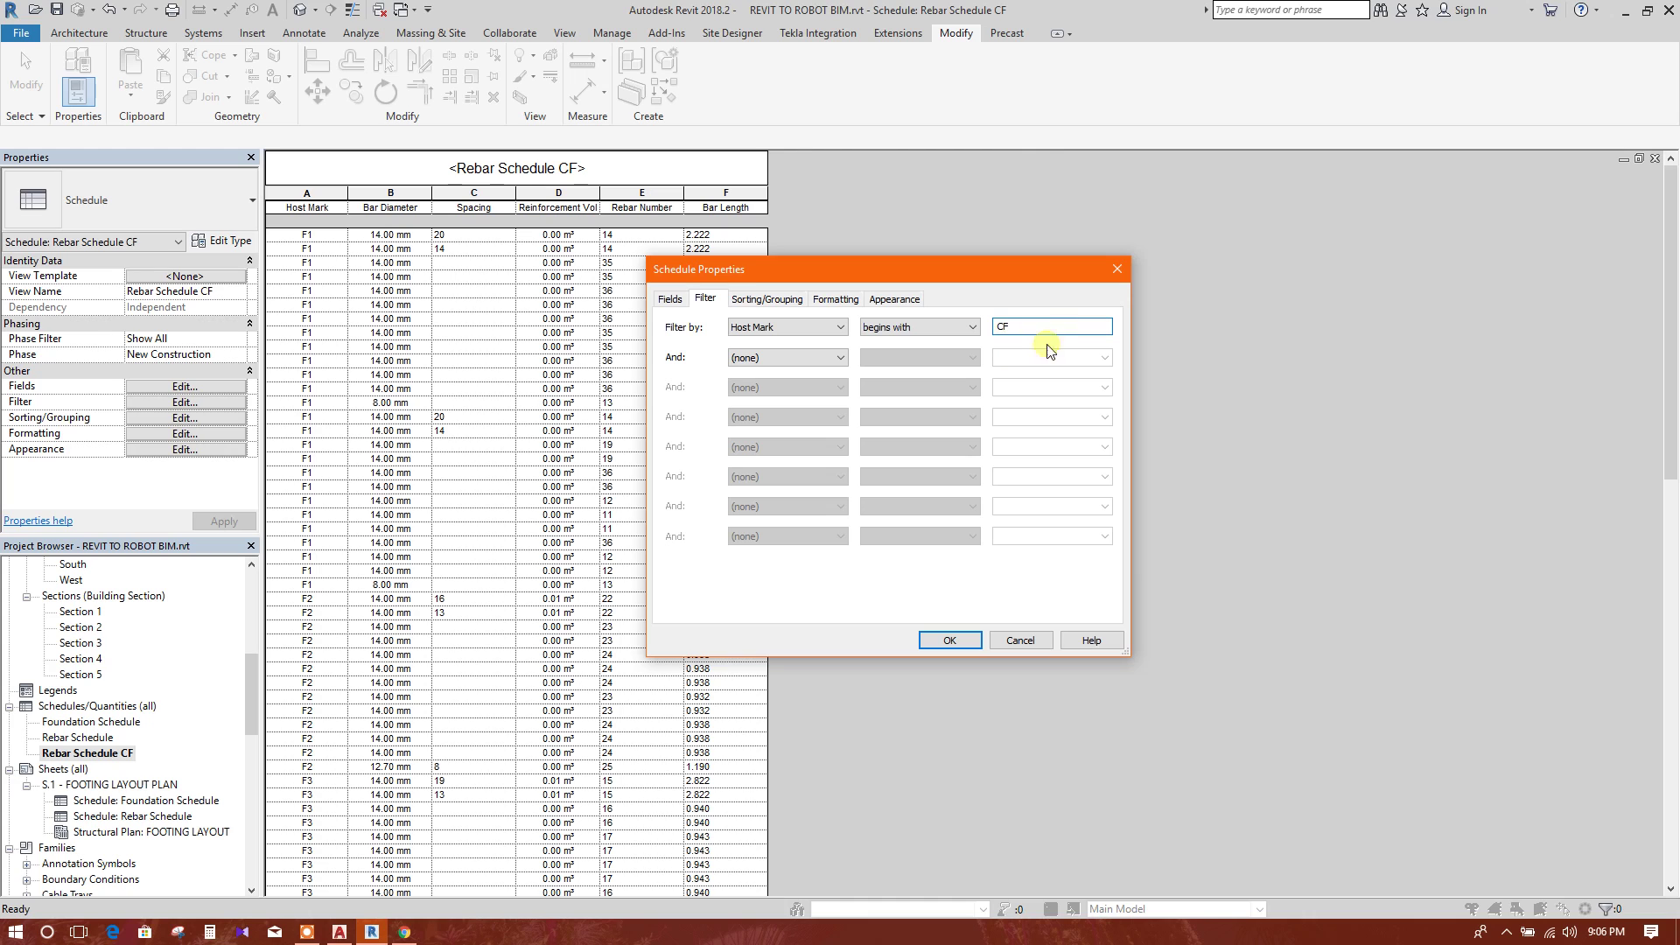
pyautogui.click(940, 633)
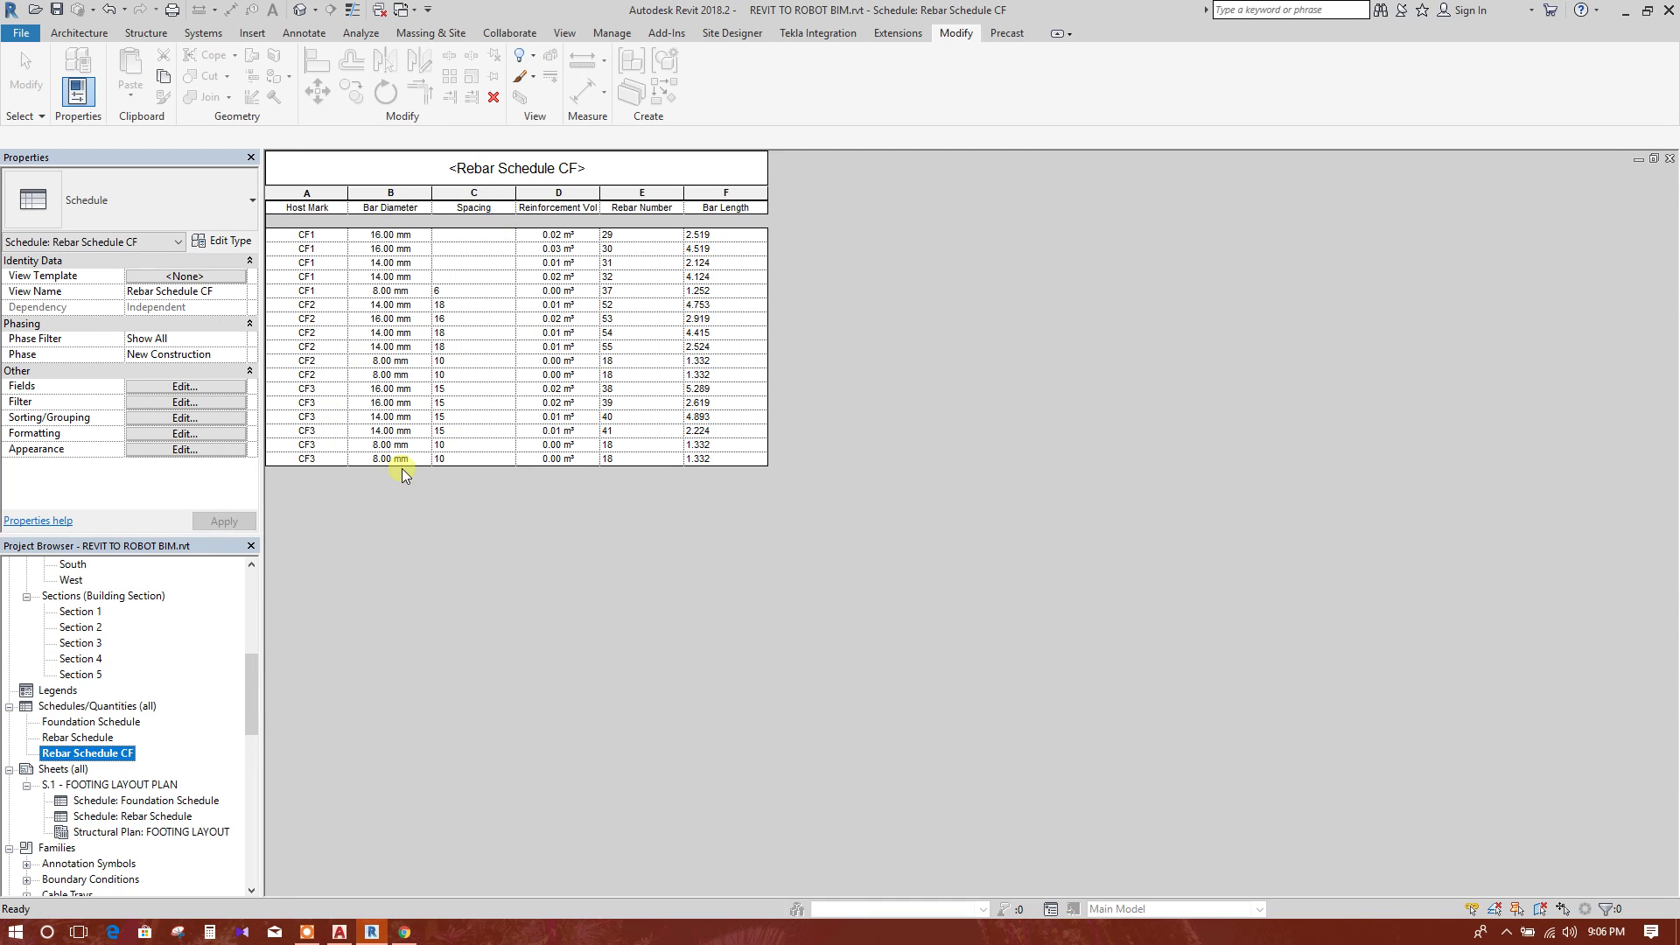
# - Open sheet S.1 - FOOTING LAYOUT PLAN and place Rebar Schedule CF between the foundation schedule and the rebar schedule, aligned with the latter's top
pyautogui.doubleClick(99, 786)
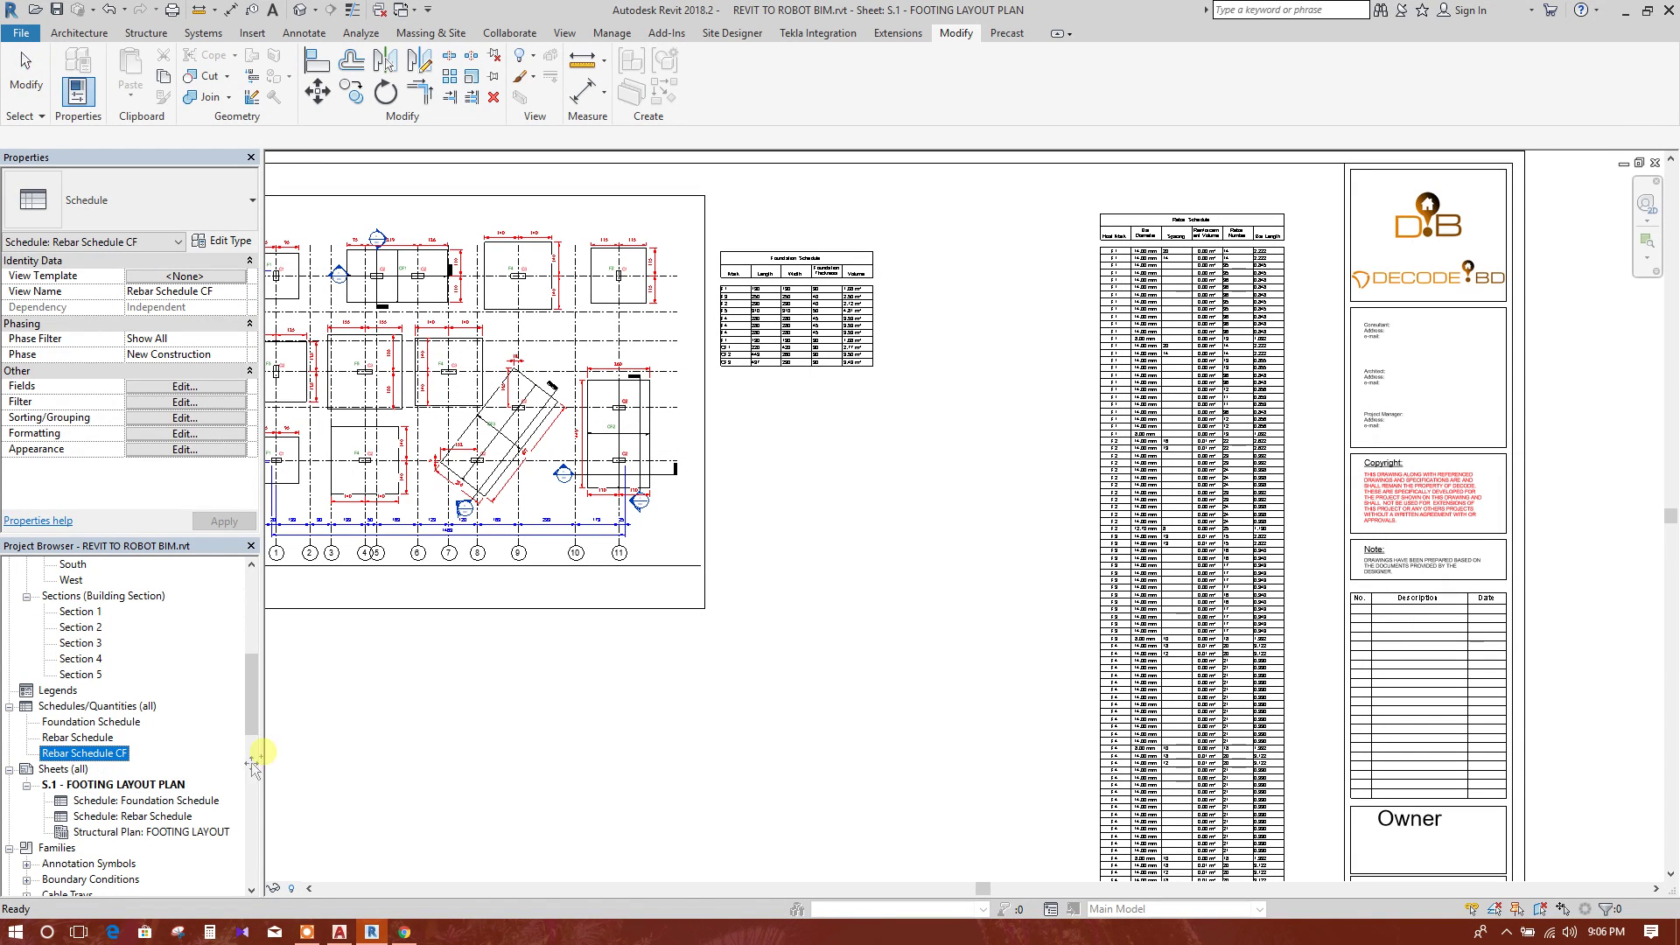
pyautogui.moveTo(252, 766); pyautogui.dragTo(958, 459)
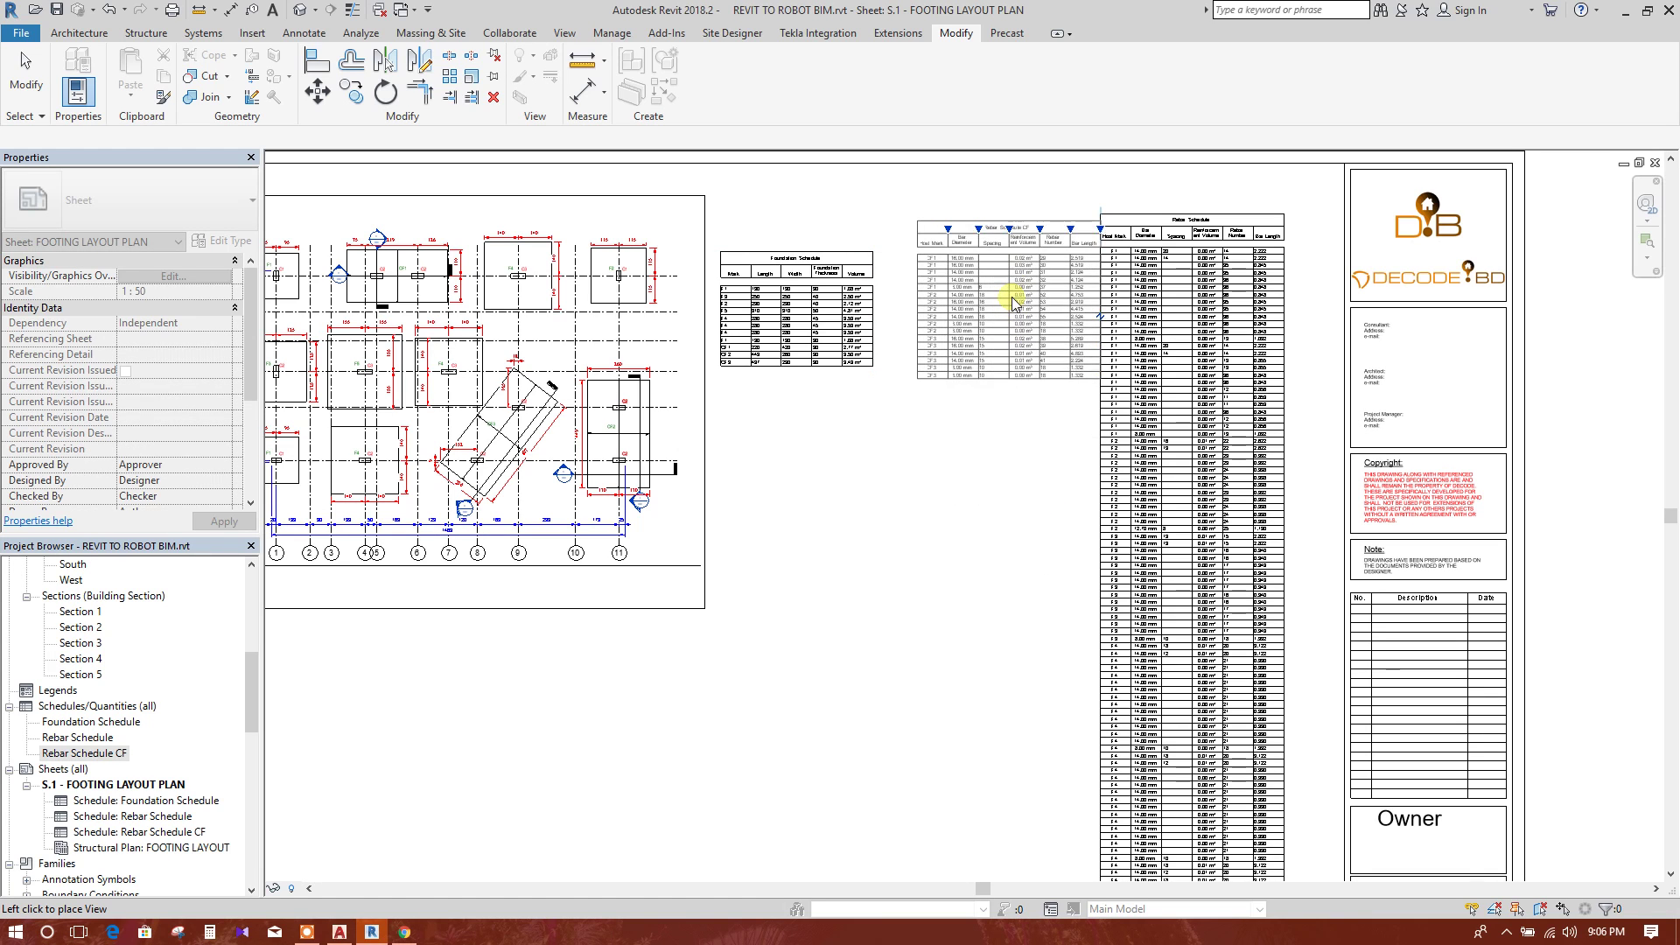
pyautogui.click(1011, 301)
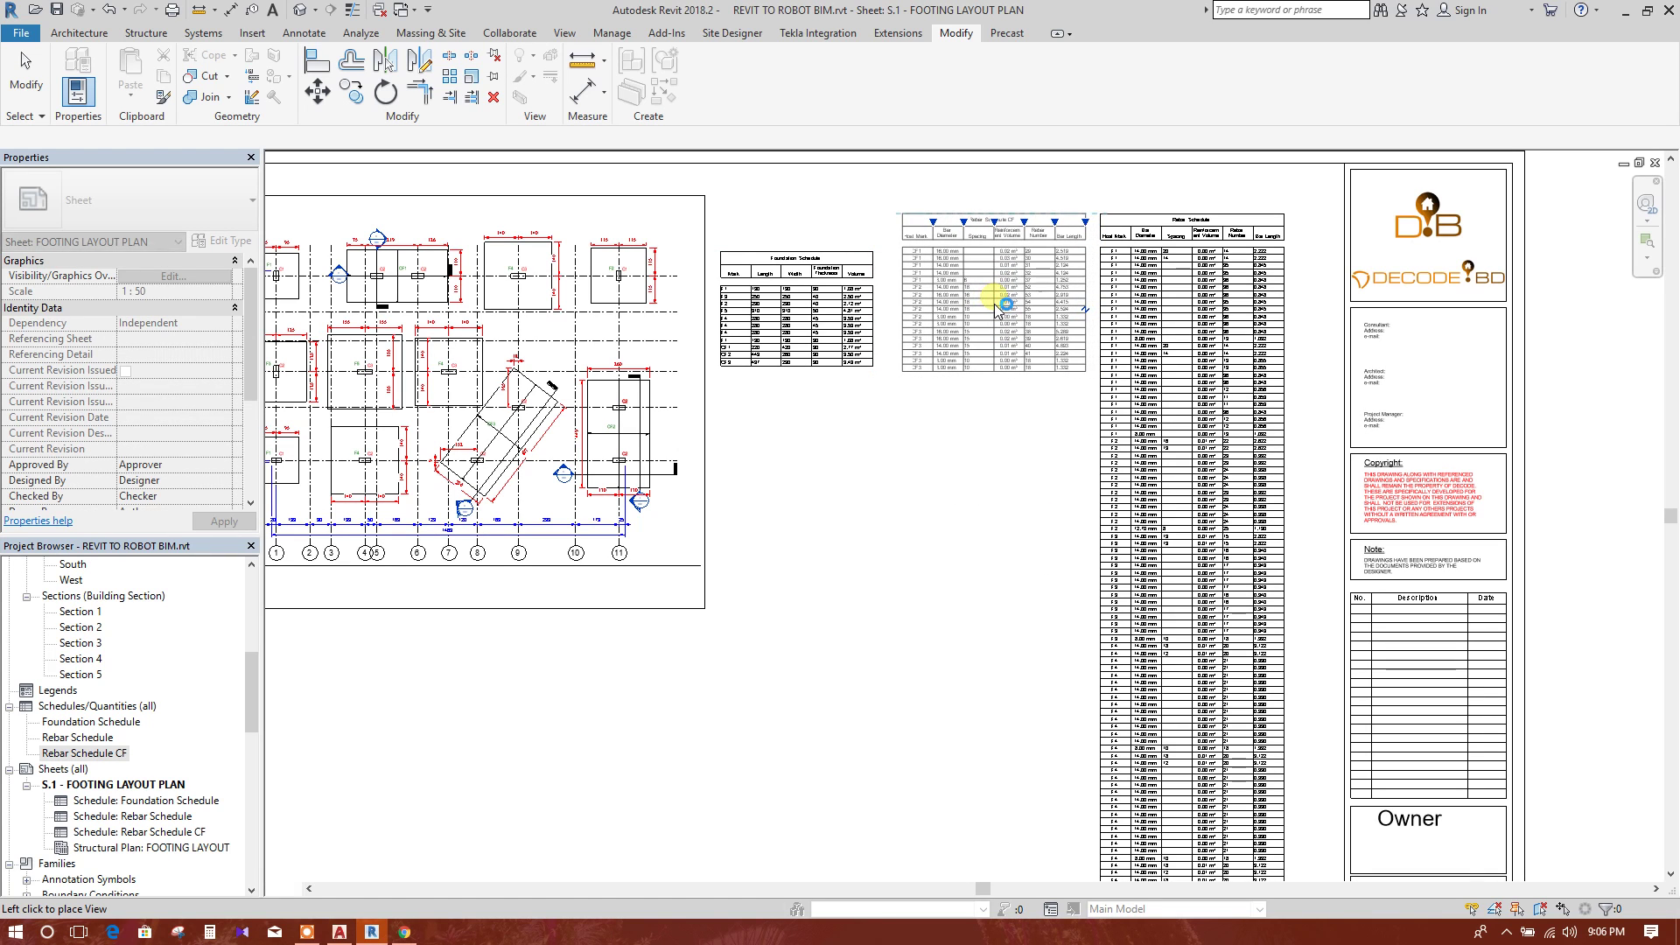
pyautogui.click(1020, 450)
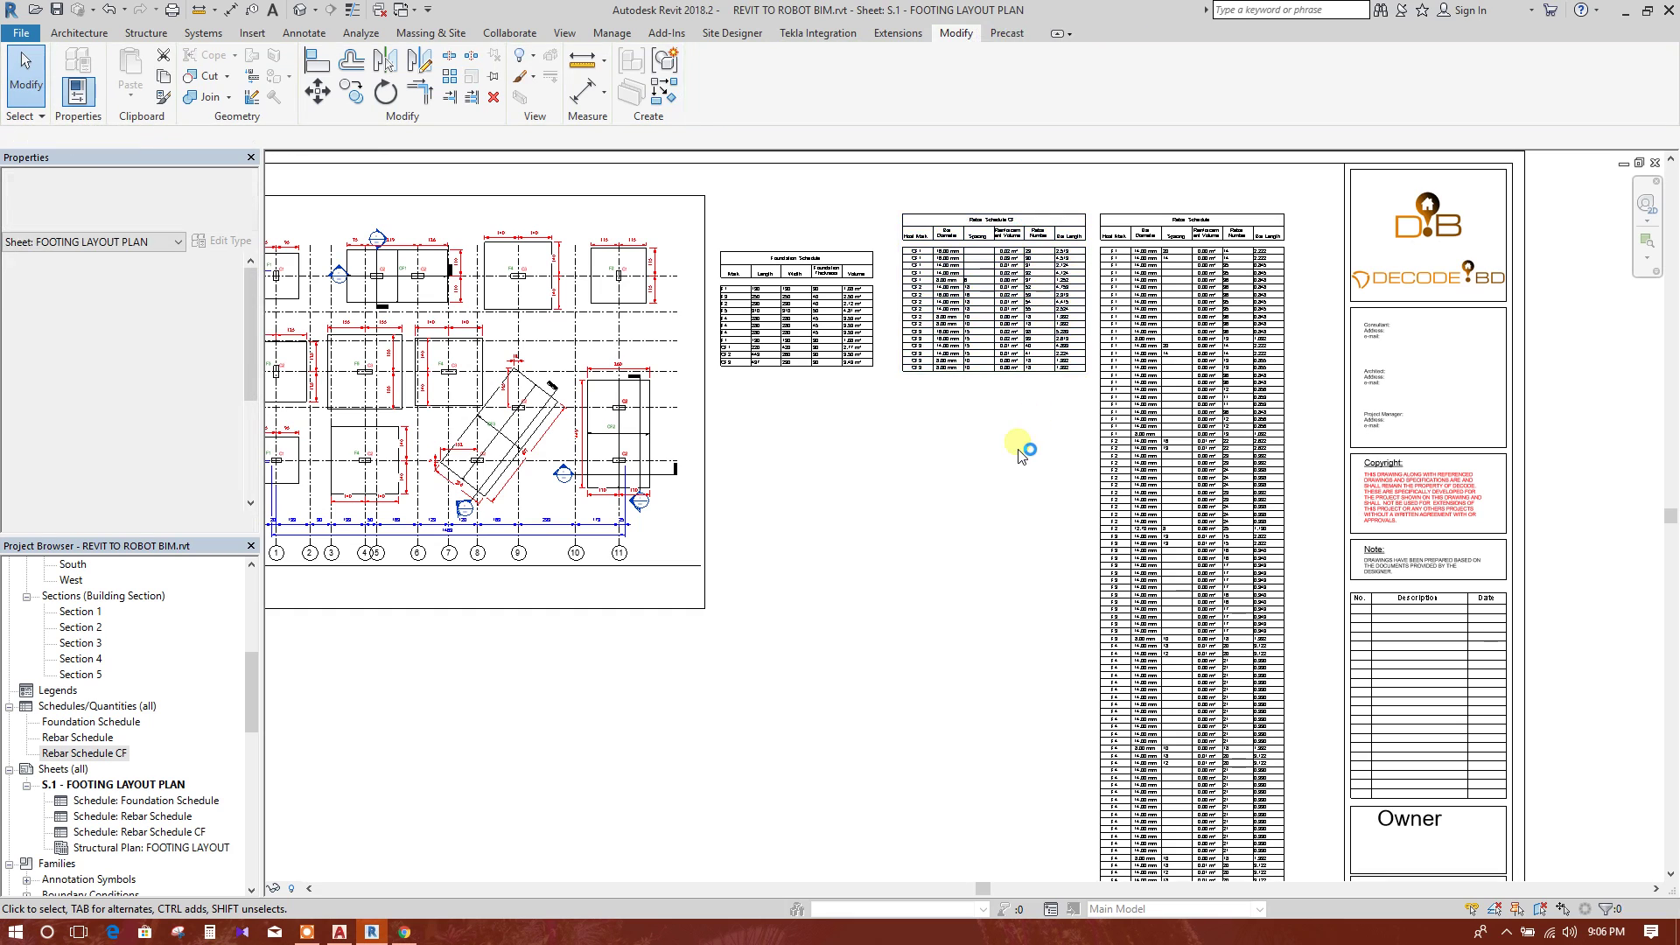
pyautogui.moveTo(1031, 477); pyautogui.dragTo(1036, 477, button='middle')
pyautogui.scroll(-1, 1035, 478)
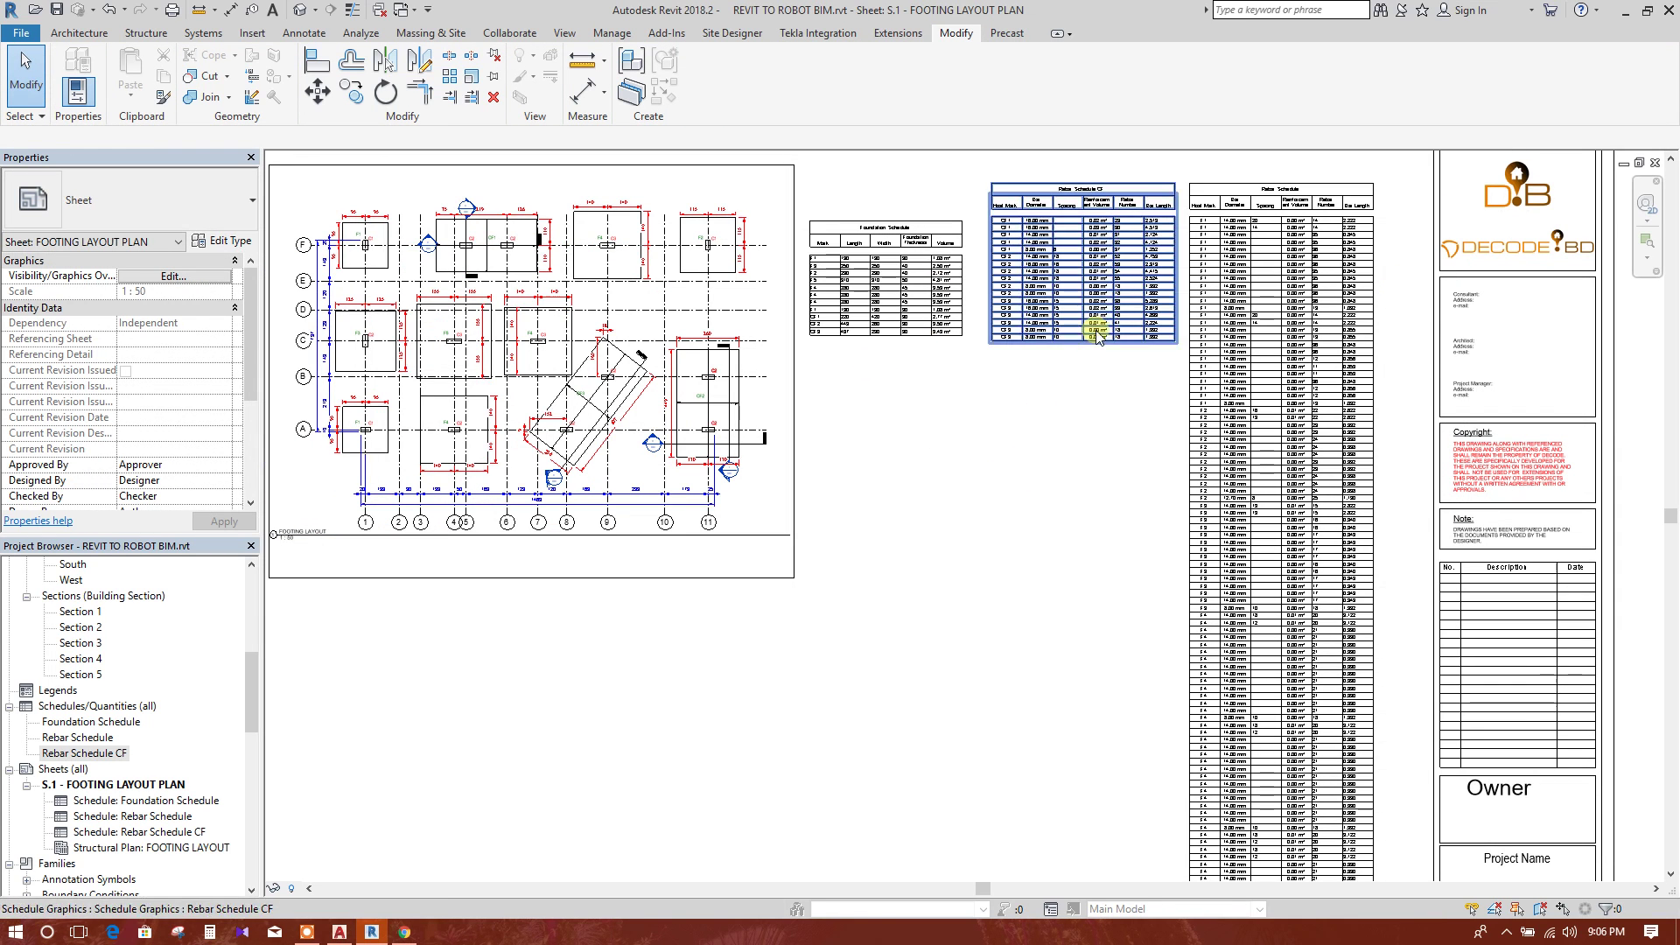
pyautogui.scroll(-1, 1091, 599)
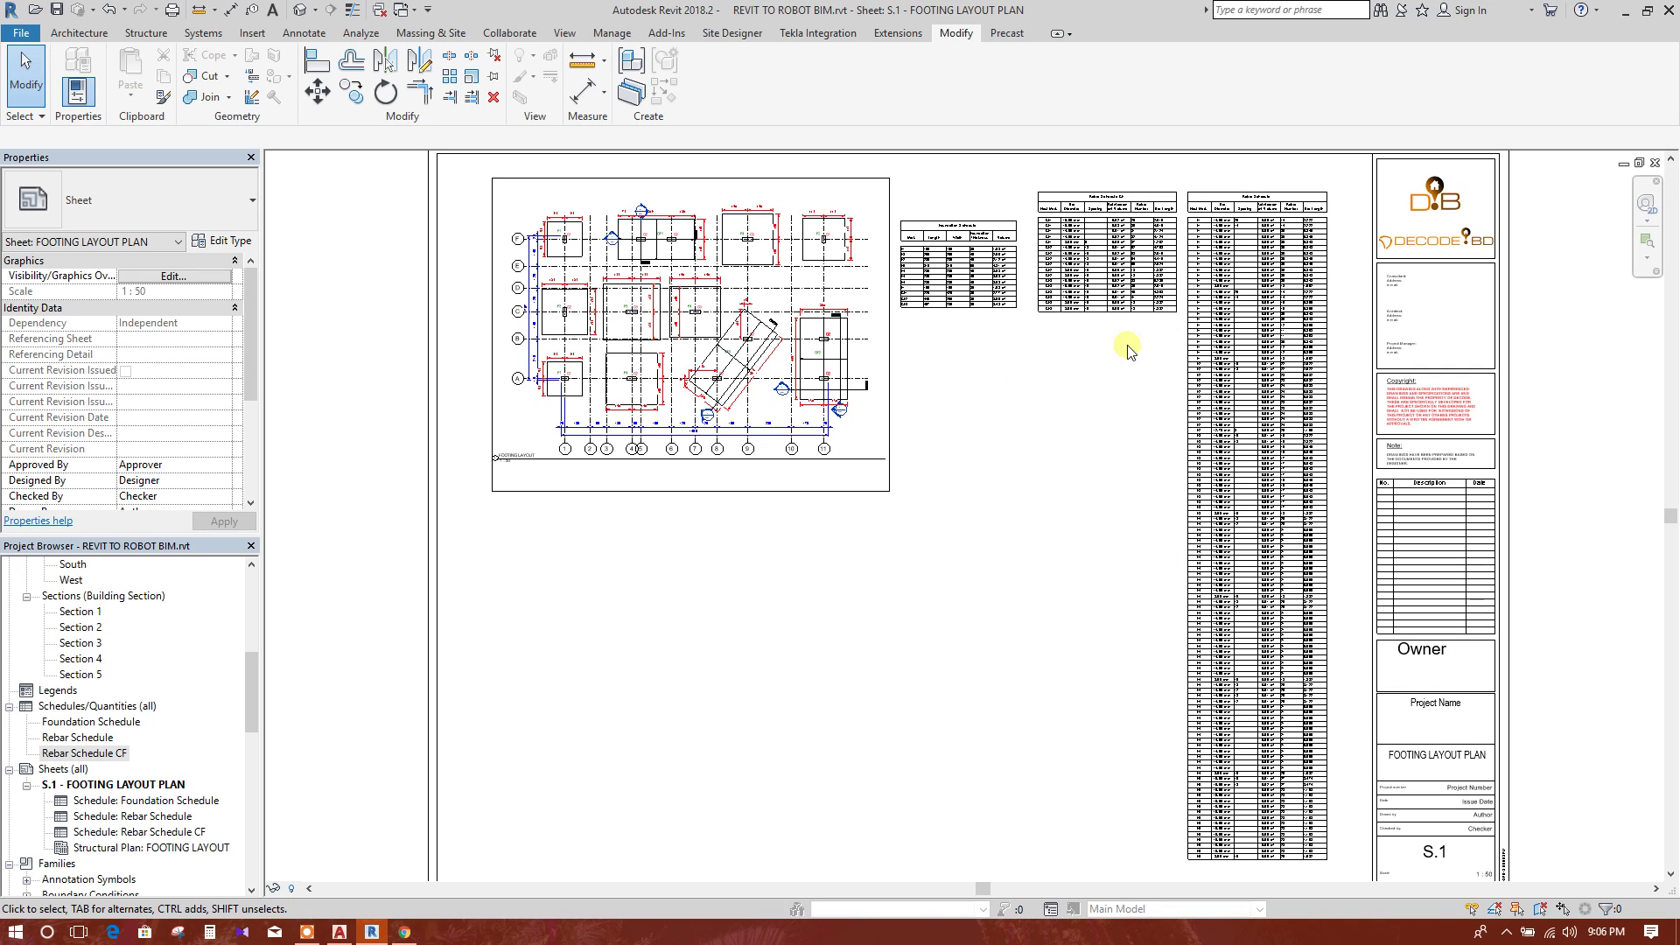
pyautogui.moveTo(1018, 559); pyautogui.dragTo(1030, 493, button='middle')
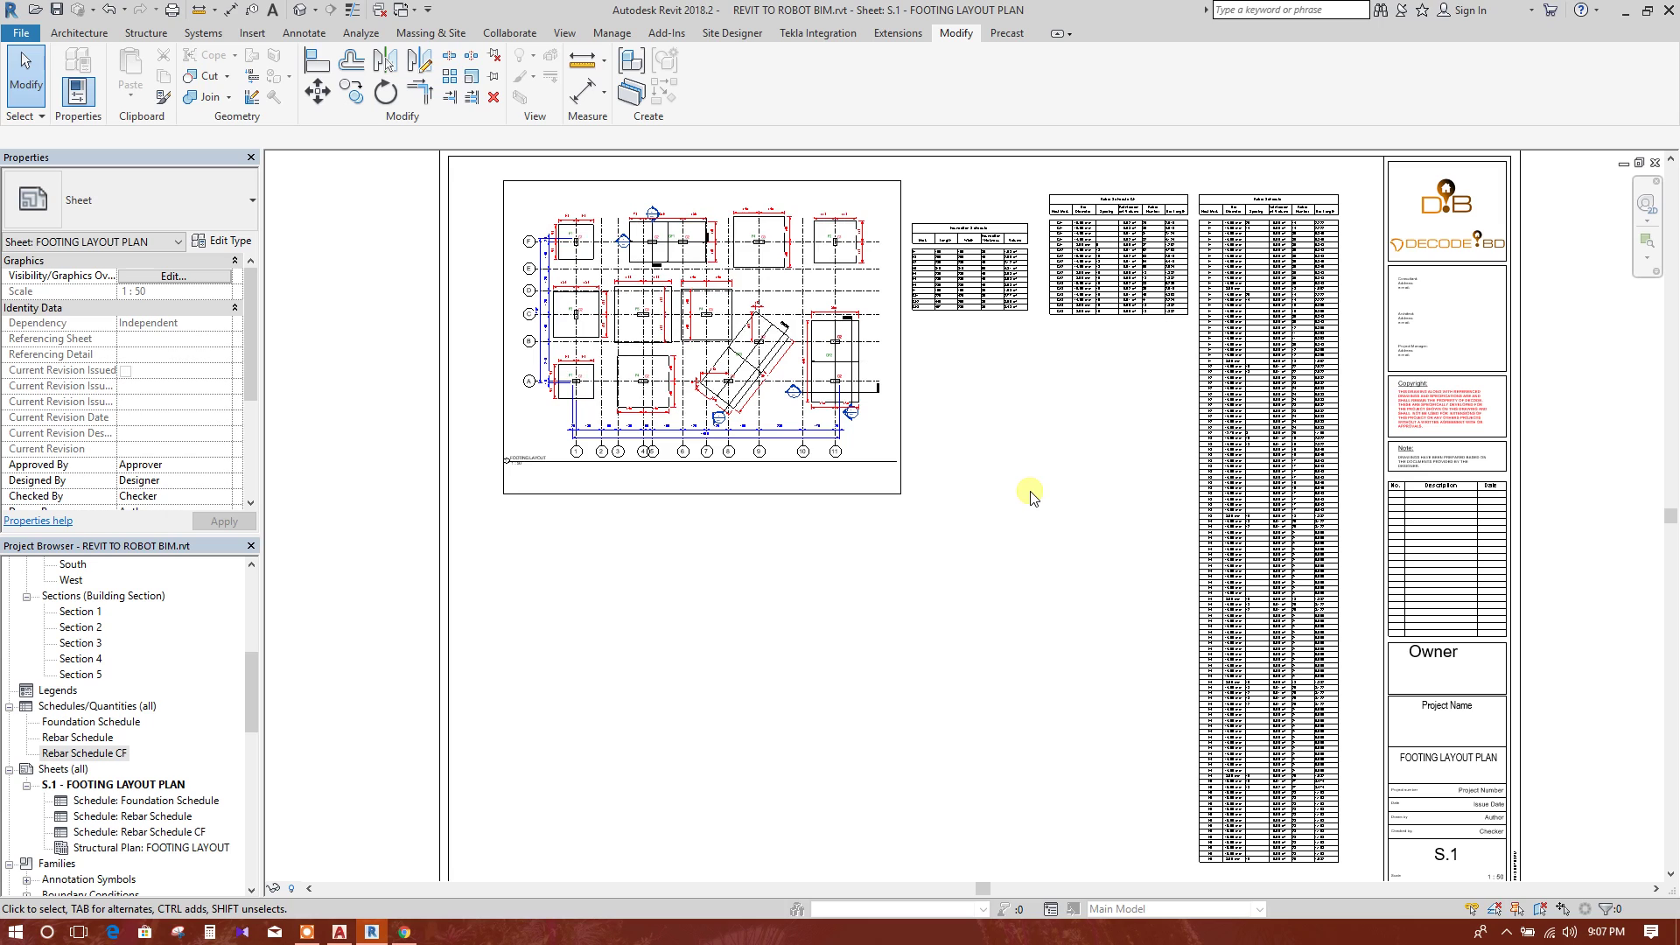